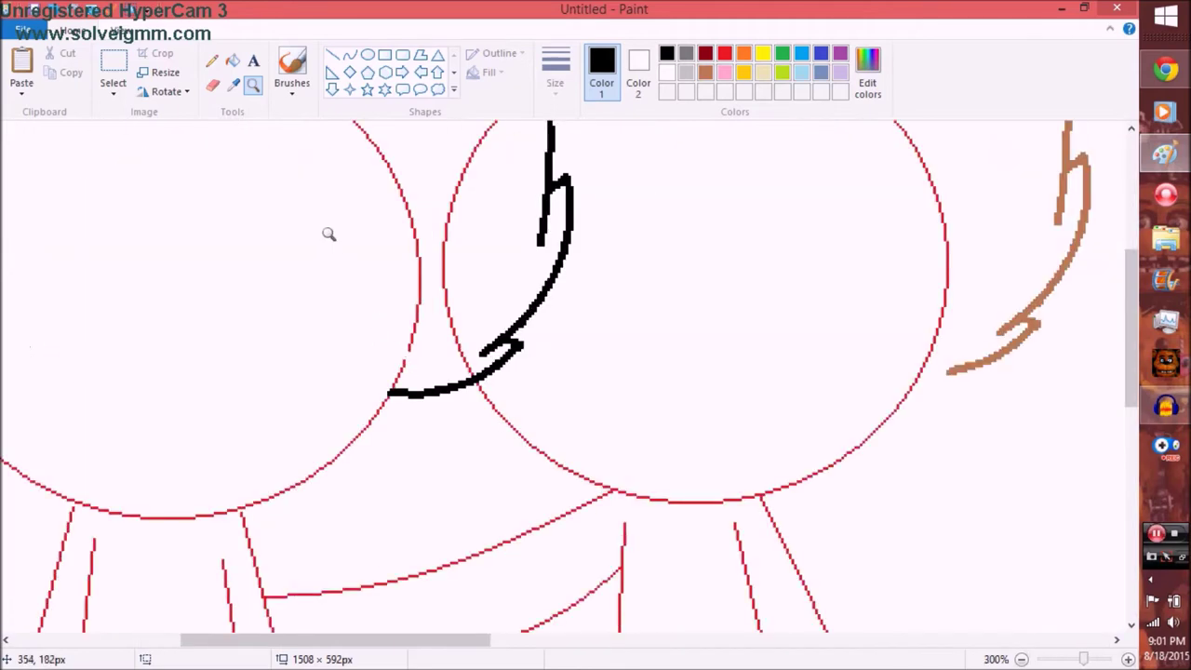
Step: Undo the last black ear and fur outline placed over the second head
key("ctrl+z")
left_click(252, 84)
scroll(237, 311, "down", 1)
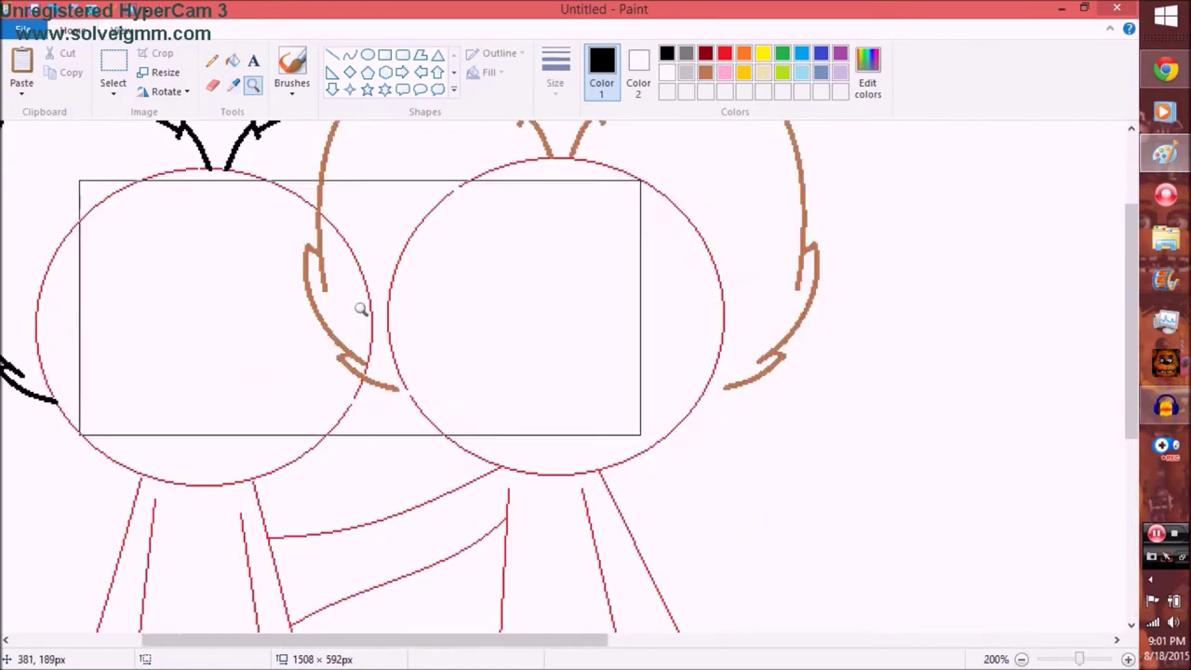
Step: Draw brown curves for the second head's left inner ear and the left edge of its face
left_click(236, 311)
left_click(706, 72)
left_click(349, 53)
scroll(421, 328, "up", 3)
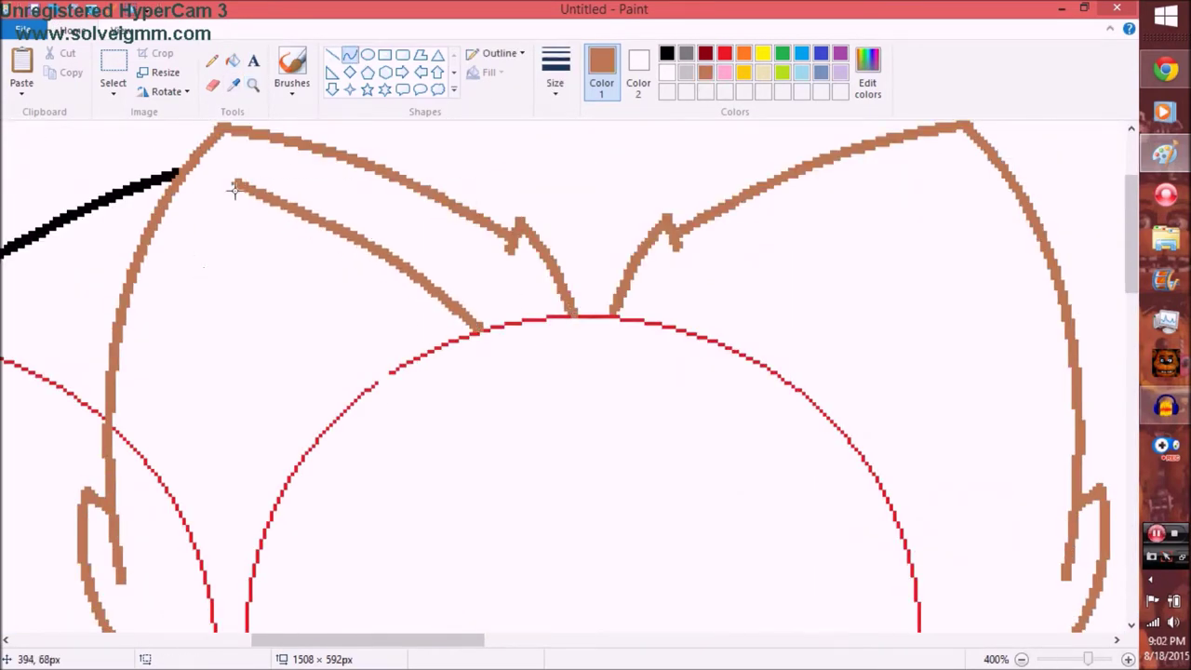
scroll(214, 202, "down", 3)
left_click_drag(386, 311, 425, 213)
scroll(426, 213, "down", 3)
left_click_drag(279, 373, 206, 571)
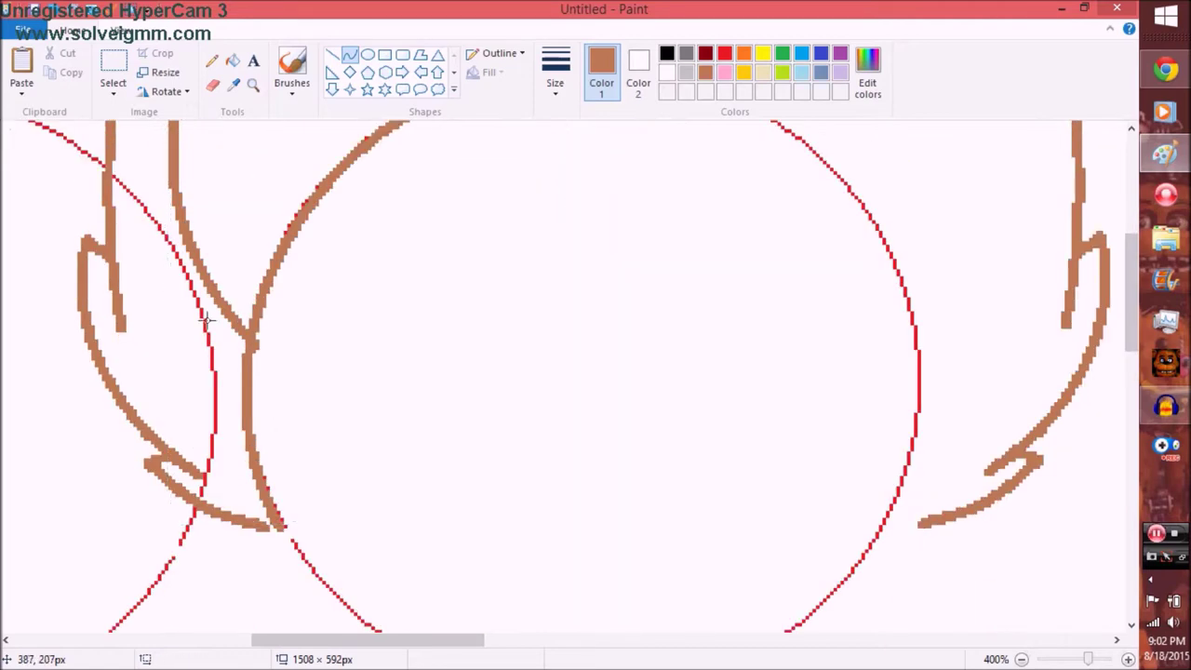
left_click(206, 570)
Step: Draw a brown oval eye about 58 × 101 px inside the second head
scroll(282, 373, "down", 3)
scroll(942, 398, "up", 3)
left_click(368, 54)
left_click_drag(519, 132, 718, 482)
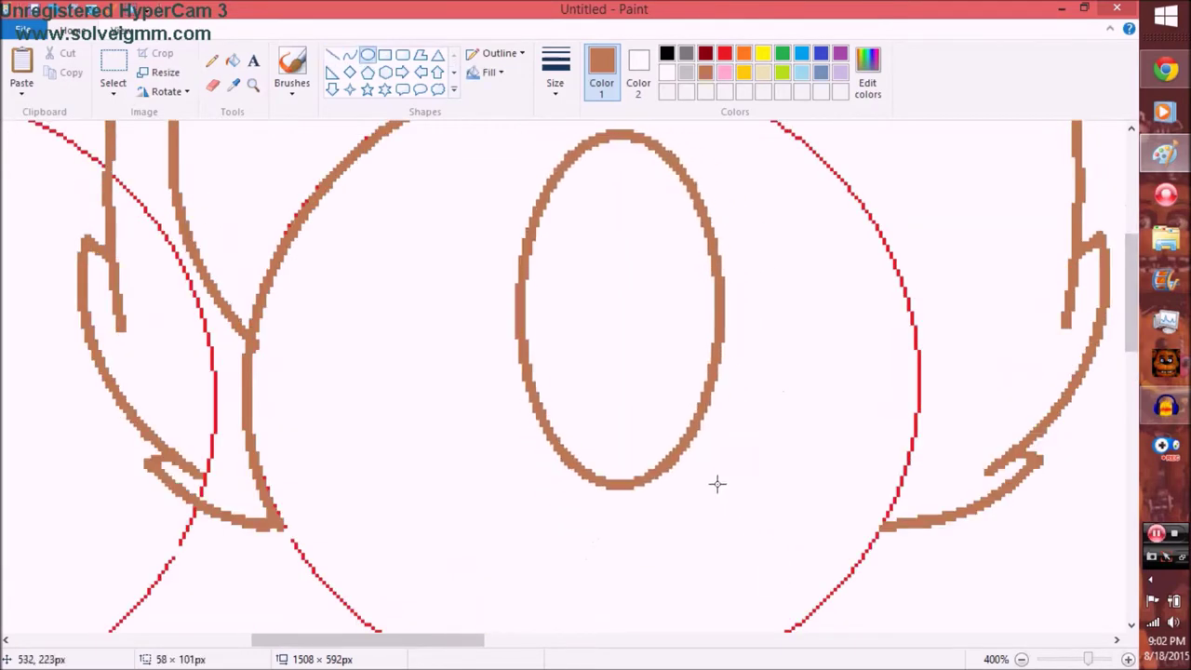
Step: Show the thumbnail preview, move it away from the face and reduce its height
left_click(119, 30)
left_click(266, 73)
left_click_drag(168, 148, 1064, 60)
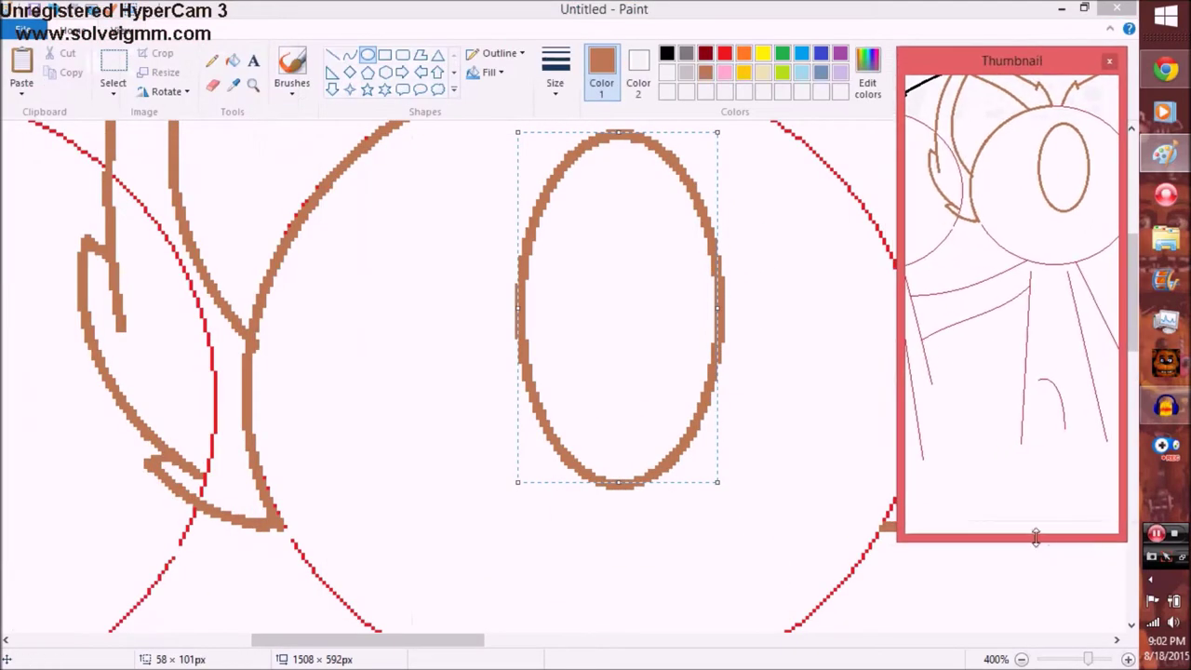
left_click_drag(1037, 532, 1037, 287)
Step: Move the oval eye to the right and draw a second brown oval eye to its left
left_click_drag(683, 364, 798, 386)
left_click_drag(332, 154, 521, 516)
Step: Select the right eye with a free-form selection and move it closer to the left eye
left_click(113, 92)
left_click(56, 158)
mouse_move(553, 186)
left_mouse_down()
mouse_move(864, 327)
mouse_move(800, 158)
left_mouse_up()
left_click_drag(809, 319, 737, 343)
scroll(978, 314, "down", 4)
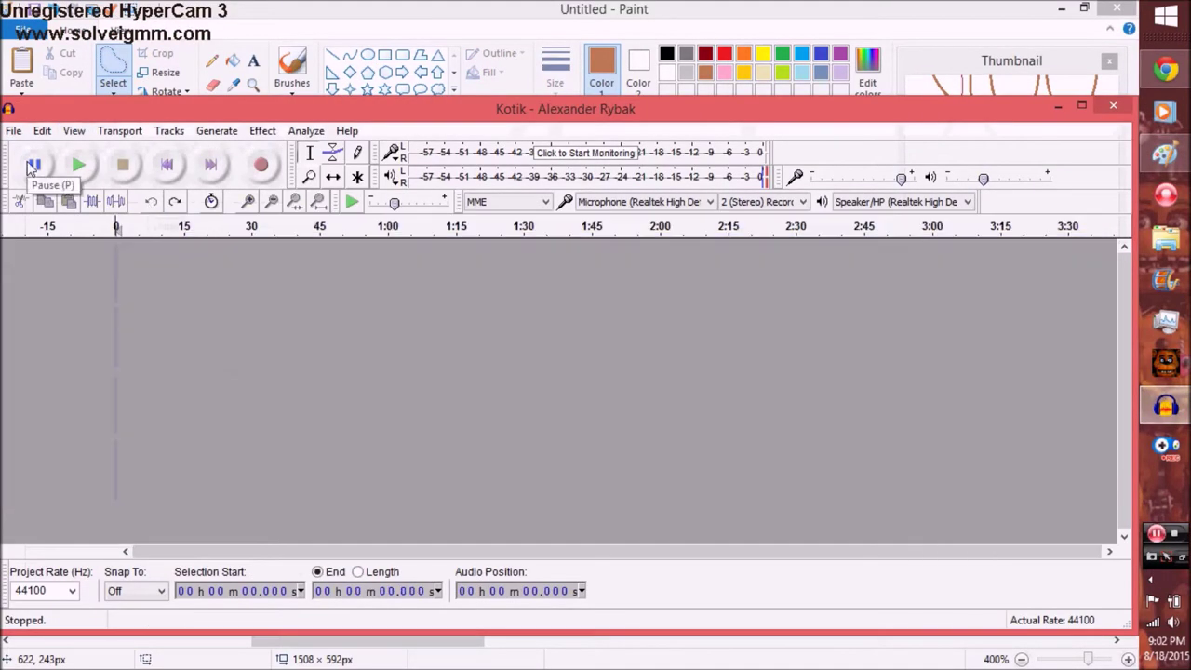
Step: In Audacity, import the Little_Boots-Remedy audio file from the Music folder
left_click(13, 130)
mouse_move(186, 342)
left_click(341, 342)
scroll(406, 404, "down", 15)
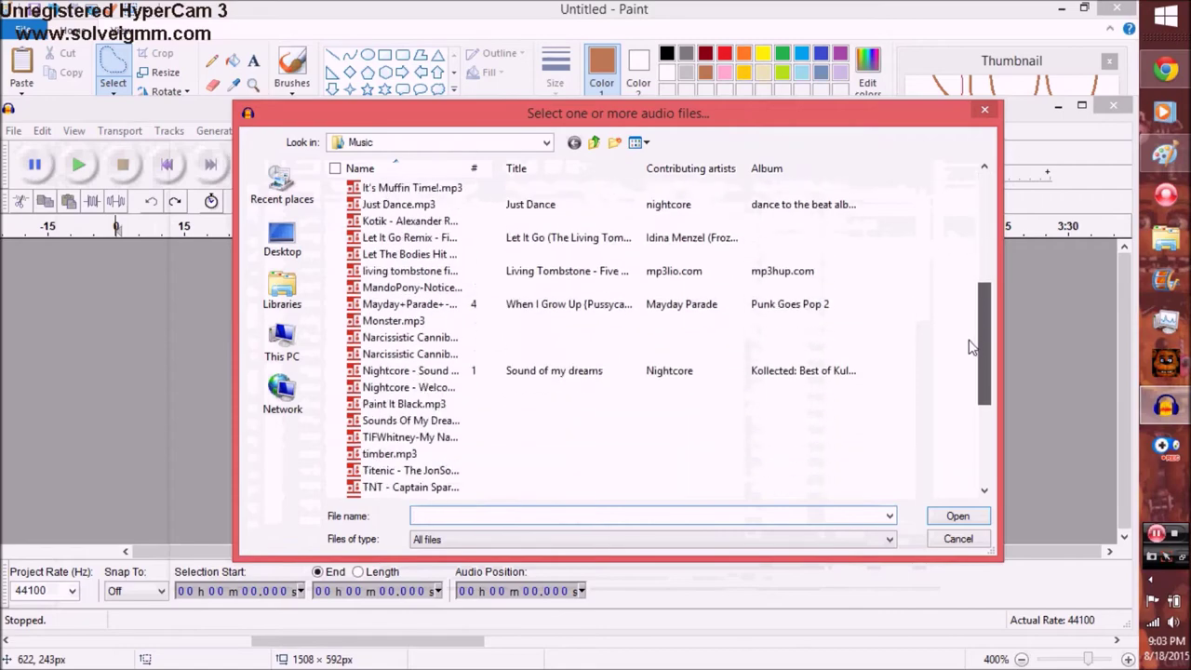
left_click_drag(985, 422, 984, 213)
double_click(400, 204)
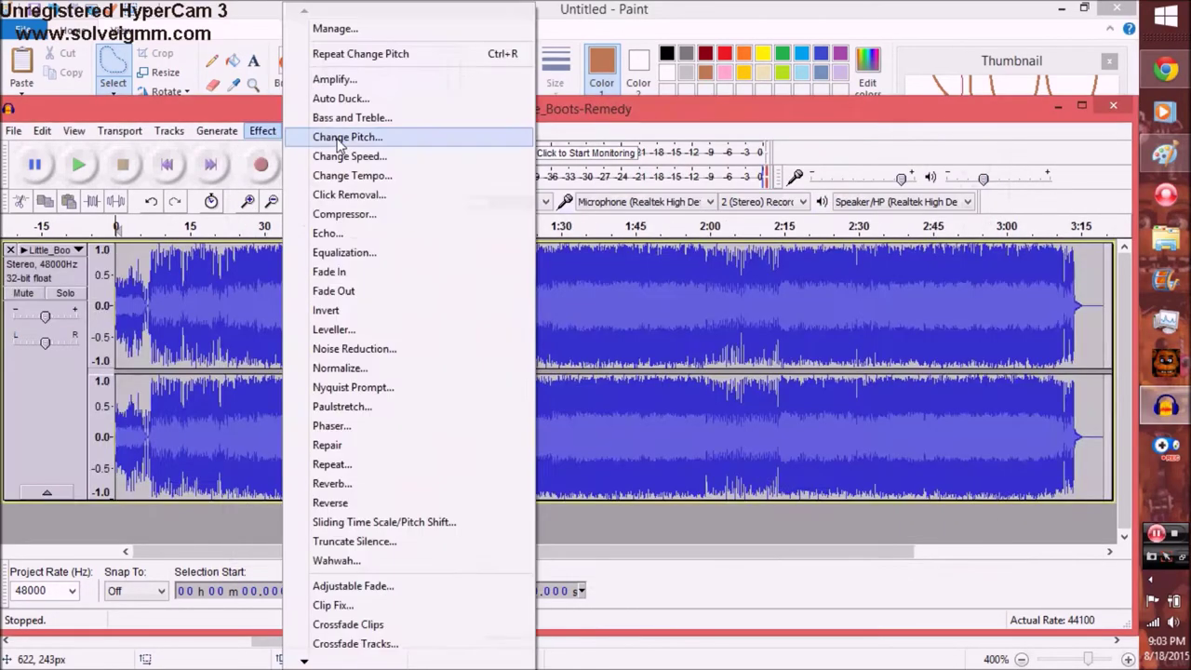
Step: Apply Change Pitch to the track with a -16.007 percent change and play it
left_click(373, 133)
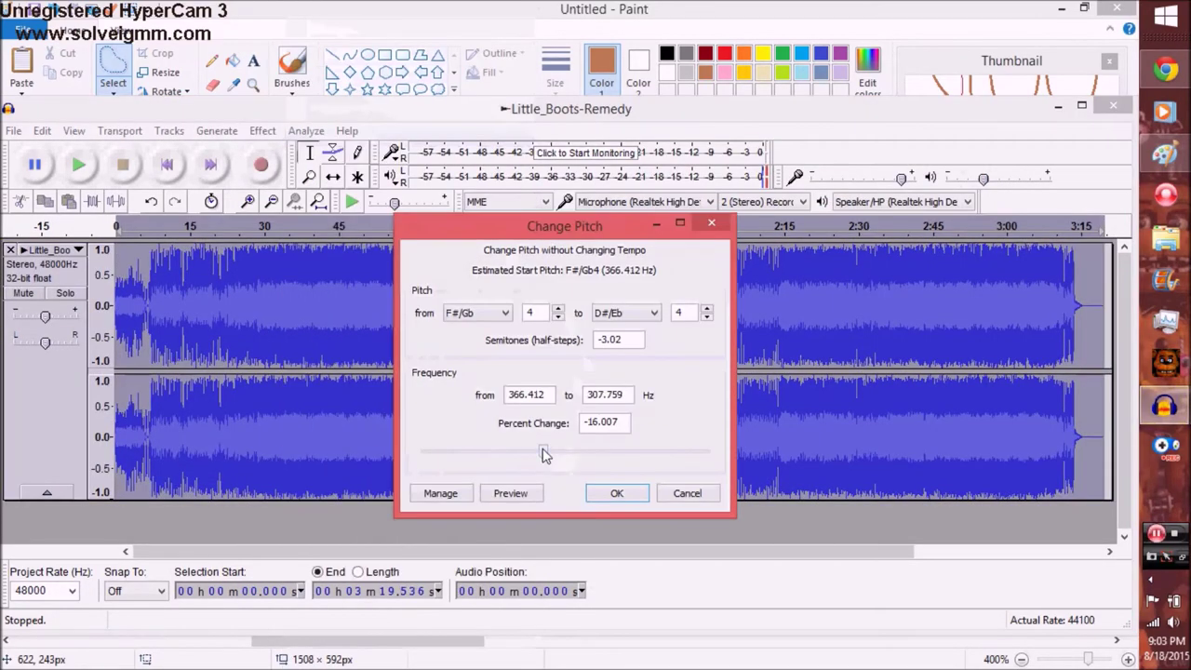
left_click(614, 492)
left_click(79, 165)
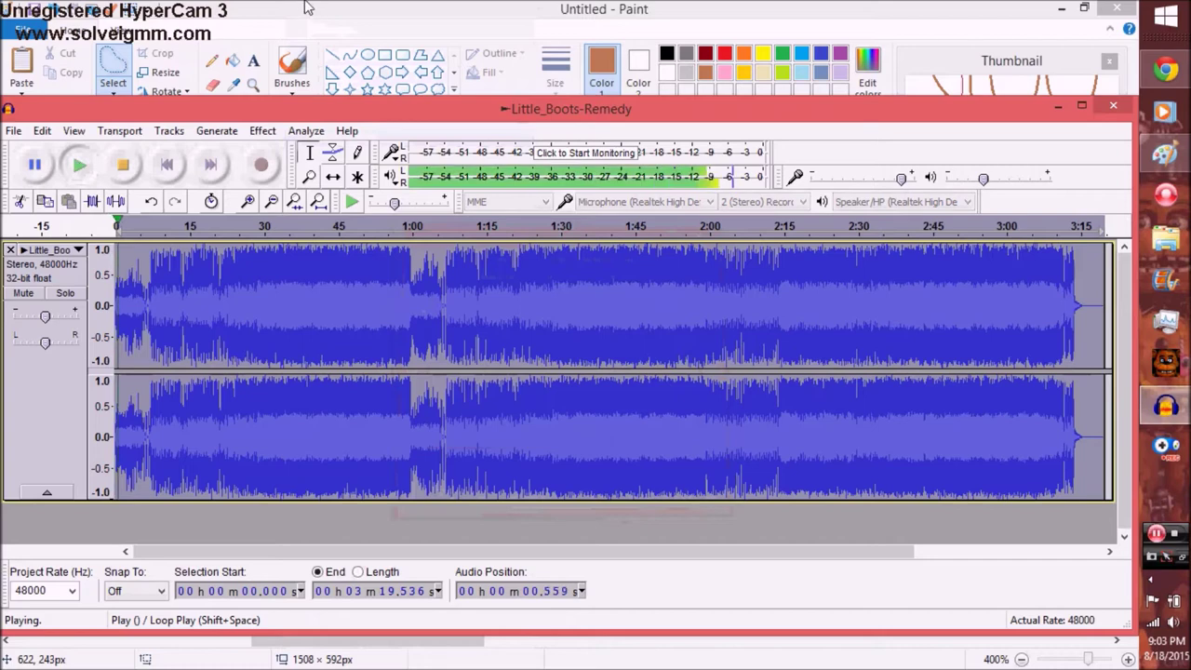
Step: Return to Paint and draw a brown curved hair bang from the top of the second head across the left eye to the cheek
left_click(307, 8)
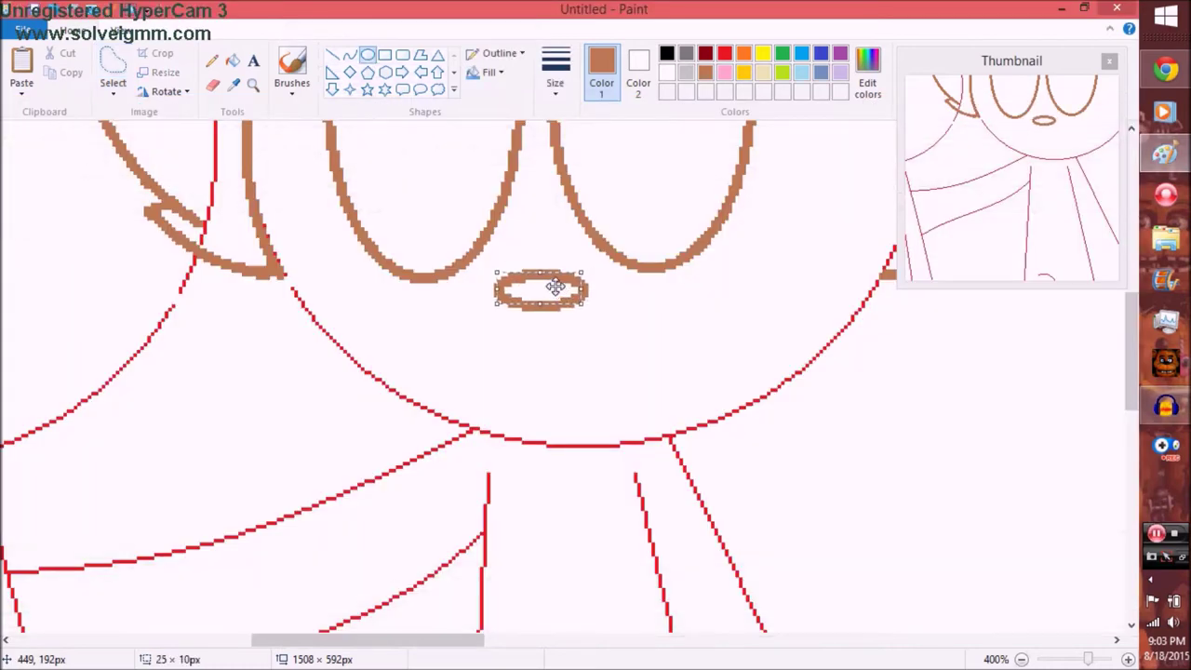
scroll(447, 186, "up", 3)
scroll(284, 521, "up", 2)
left_click_drag(580, 186, 343, 614)
left_click_drag(438, 529, 400, 438)
scroll(438, 419, "down", 3)
scroll(438, 419, "up", 3)
Step: Try to fill the hair bang area with brown
left_click(705, 72)
left_click(232, 60)
left_click(419, 391)
key("ctrl+z")
key("ctrl+z")
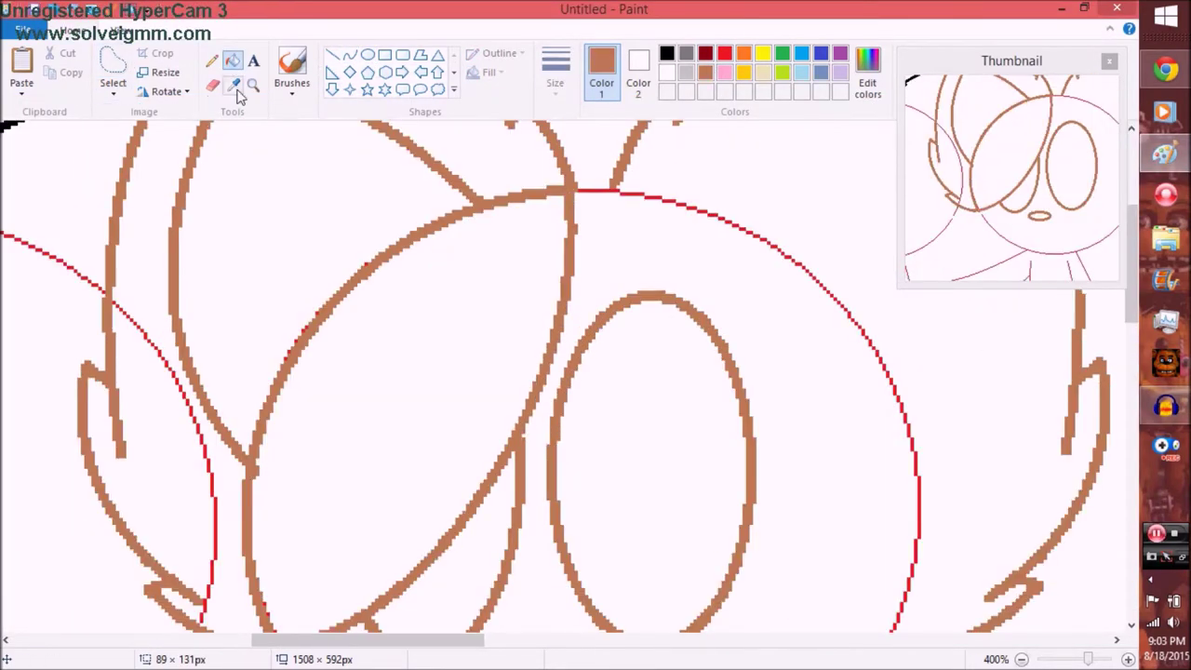
Step: Draw a brown curve across the lower hair bang and shape the tuft hanging below the cheek
scroll(329, 372, "up", 2)
left_click(213, 61)
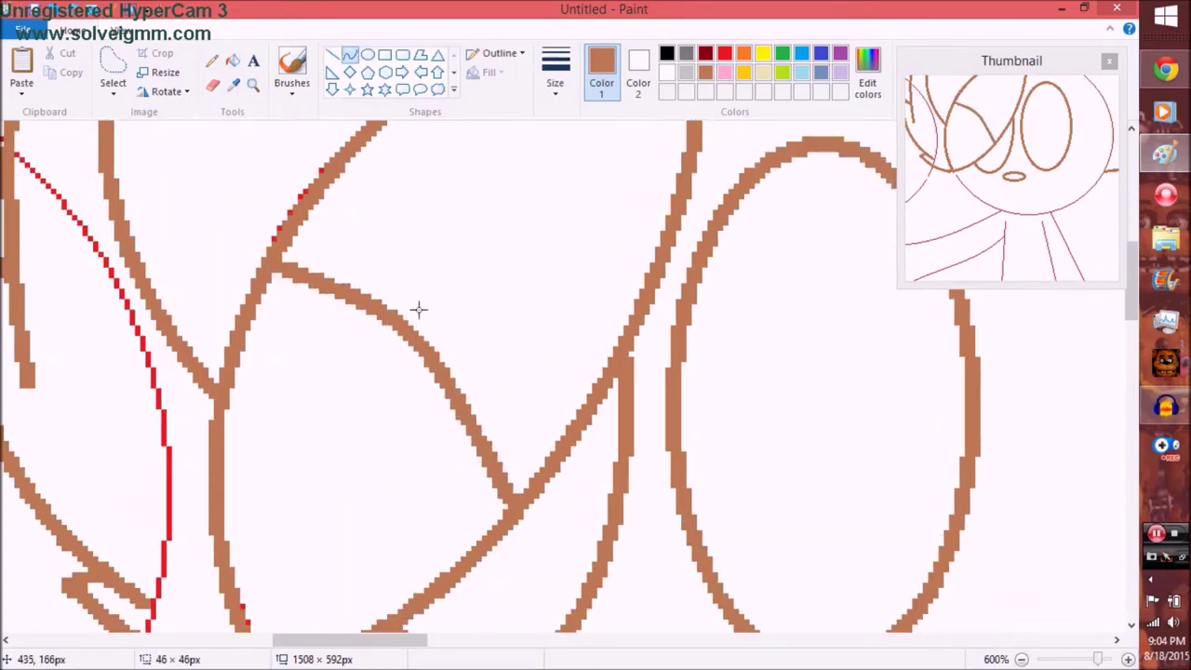
left_click_drag(275, 135, 511, 387)
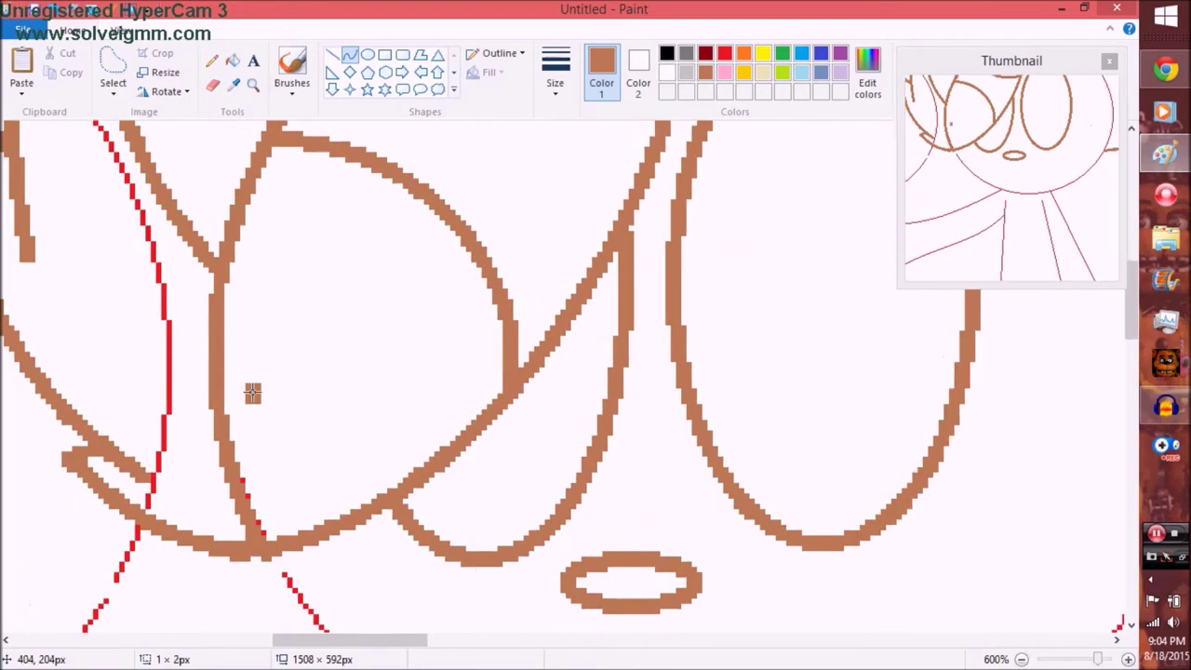
scroll(252, 392, "down", 3)
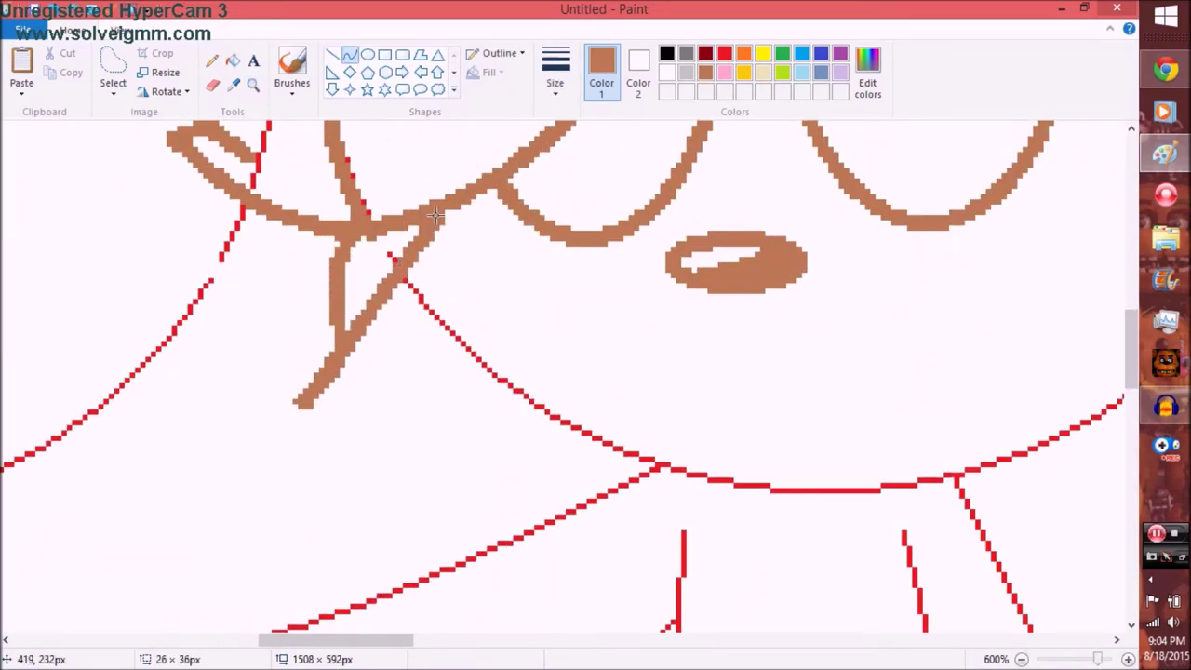
left_click_drag(411, 266, 314, 235)
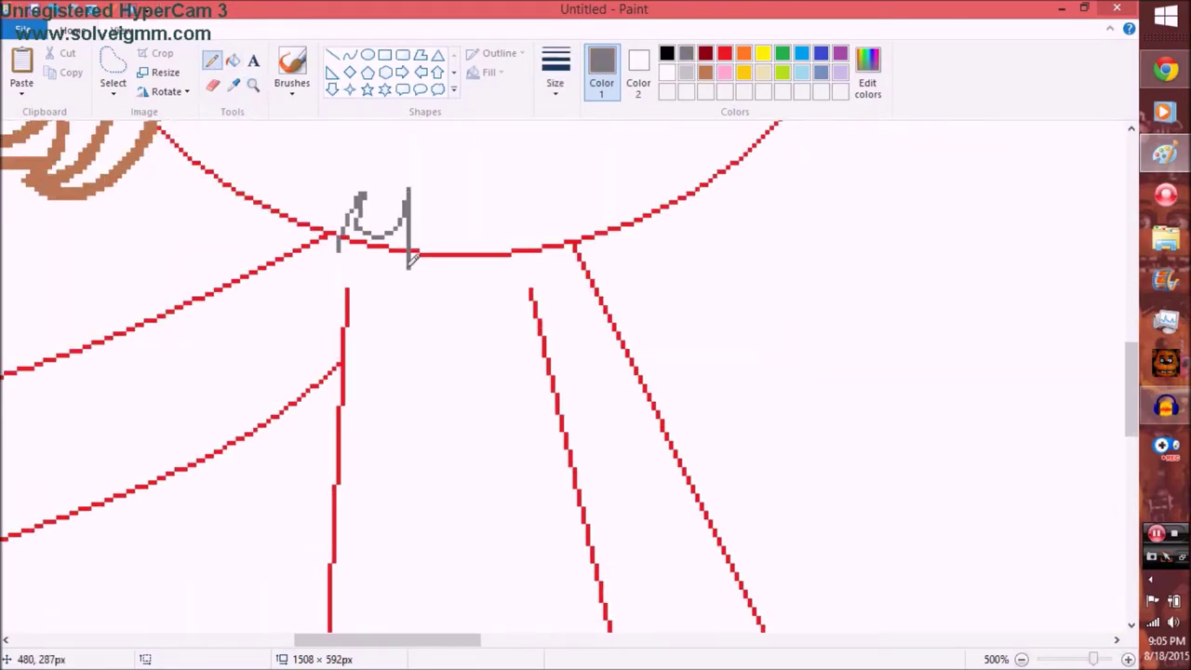
Step: Sketch jagged chest fur in grey pencil under the second head and down the body
left_click_drag(411, 262, 533, 288)
scroll(555, 175, "down", 3)
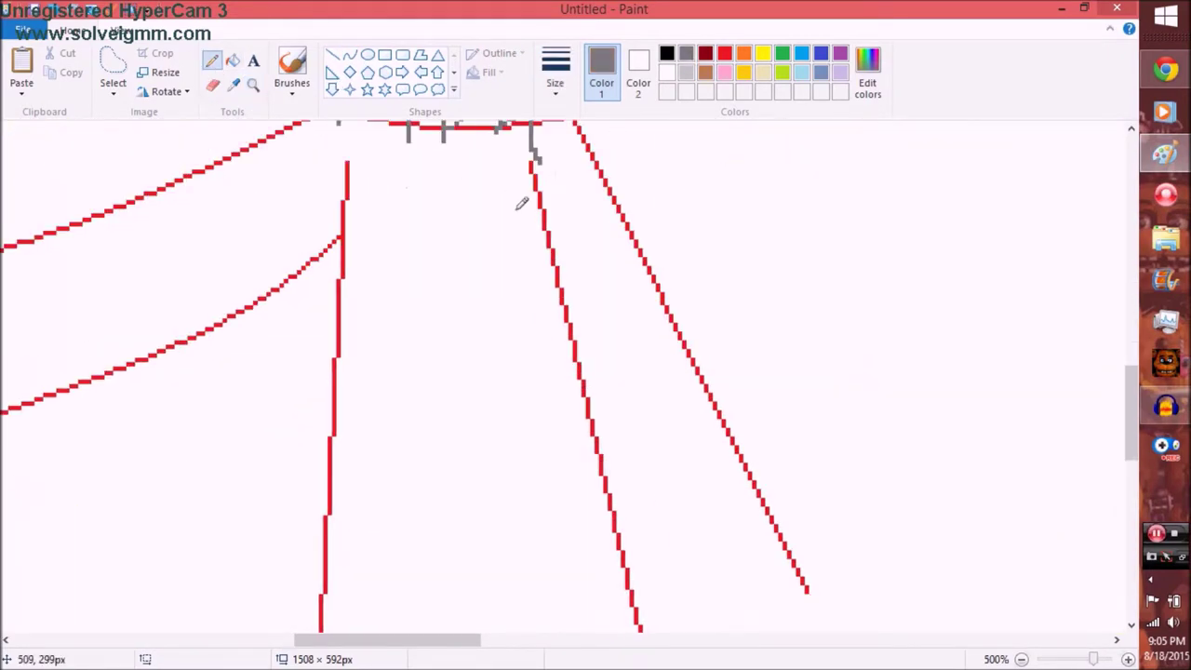
scroll(605, 318, "down", 6)
scroll(344, 196, "up", 14)
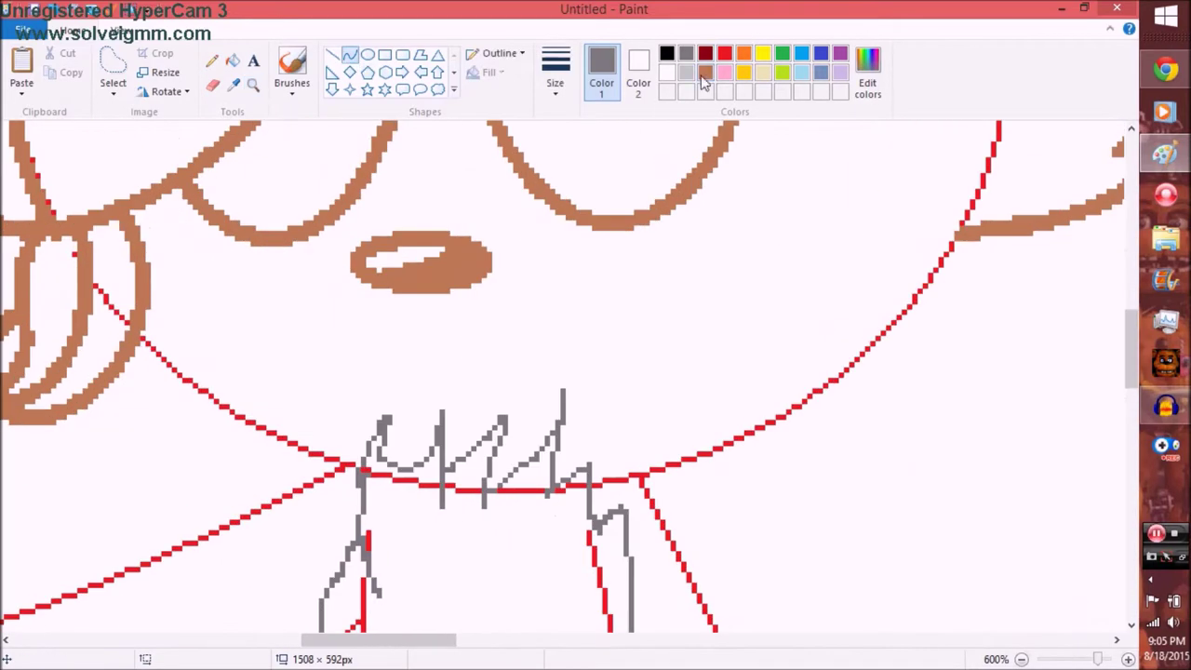
Step: Trace the jagged neckline and right side of the grey chest fur with brown curves
left_click(705, 74)
scroll(384, 319, "down", 3)
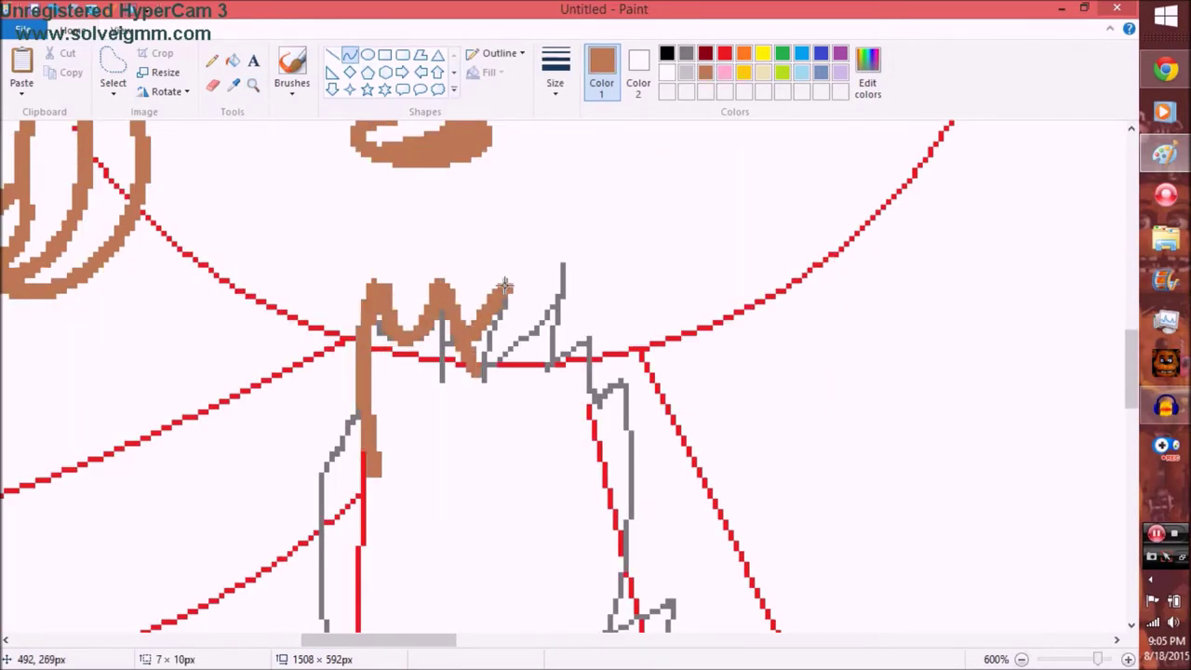
scroll(595, 363, "down", 9)
mouse_move(614, 340)
left_mouse_down()
mouse_move(596, 363)
mouse_move(596, 530)
mouse_move(666, 307)
mouse_move(671, 464)
left_mouse_up()
scroll(332, 259, "up", 6)
scroll(363, 335, "down", 6)
Step: Trace the lower left side of the chest fur and close its bottom with a rounded brown curve
mouse_move(332, 260)
left_mouse_down()
mouse_move(363, 335)
mouse_move(370, 398)
left_mouse_up()
scroll(329, 405, "down", 3)
left_click_drag(288, 341, 693, 358)
mouse_move(503, 437)
left_mouse_down()
mouse_move(505, 493)
mouse_move(702, 339)
left_mouse_up()
scroll(543, 359, "up", 5)
Step: Erase the grey pencil sketch lines around the brown chest fur
left_click(212, 85)
scroll(543, 360, "down", 3)
scroll(542, 359, "up", 3)
left_click(686, 53)
scroll(603, 471, "down", 6)
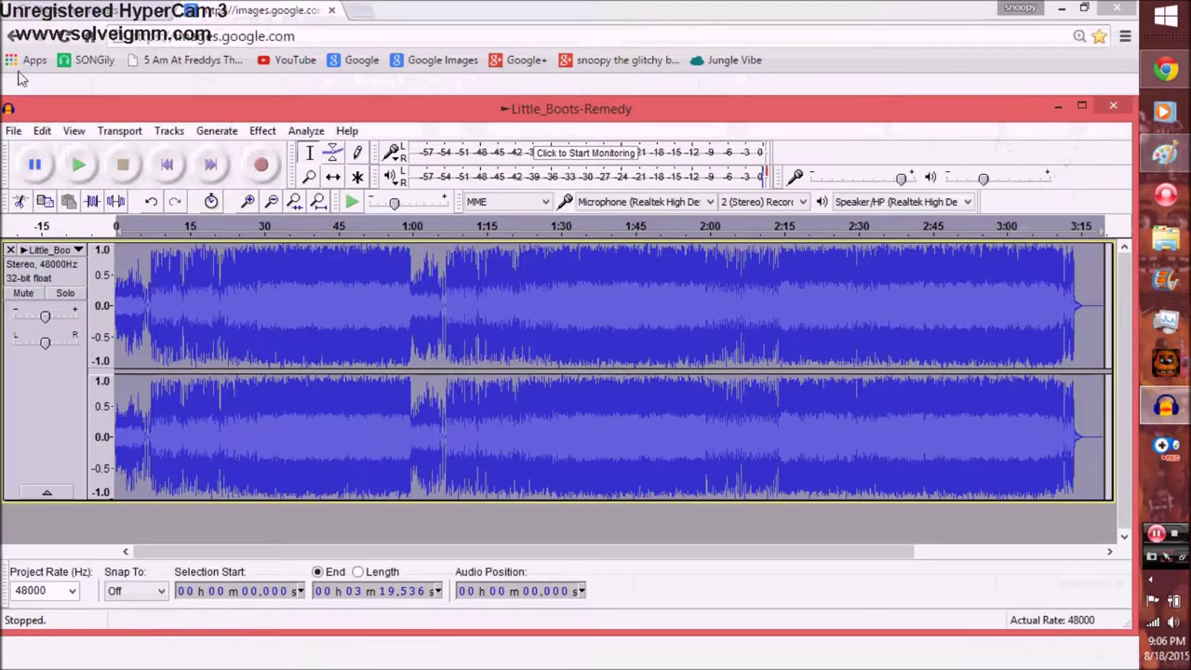
left_click(13, 131)
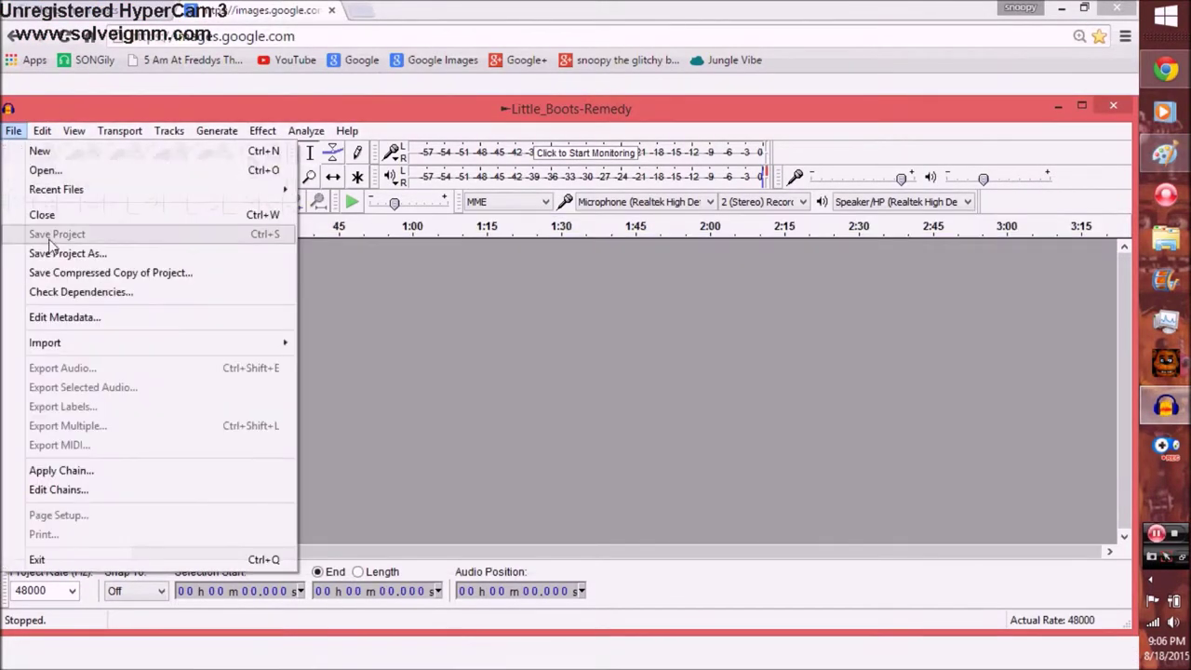
key("Escape")
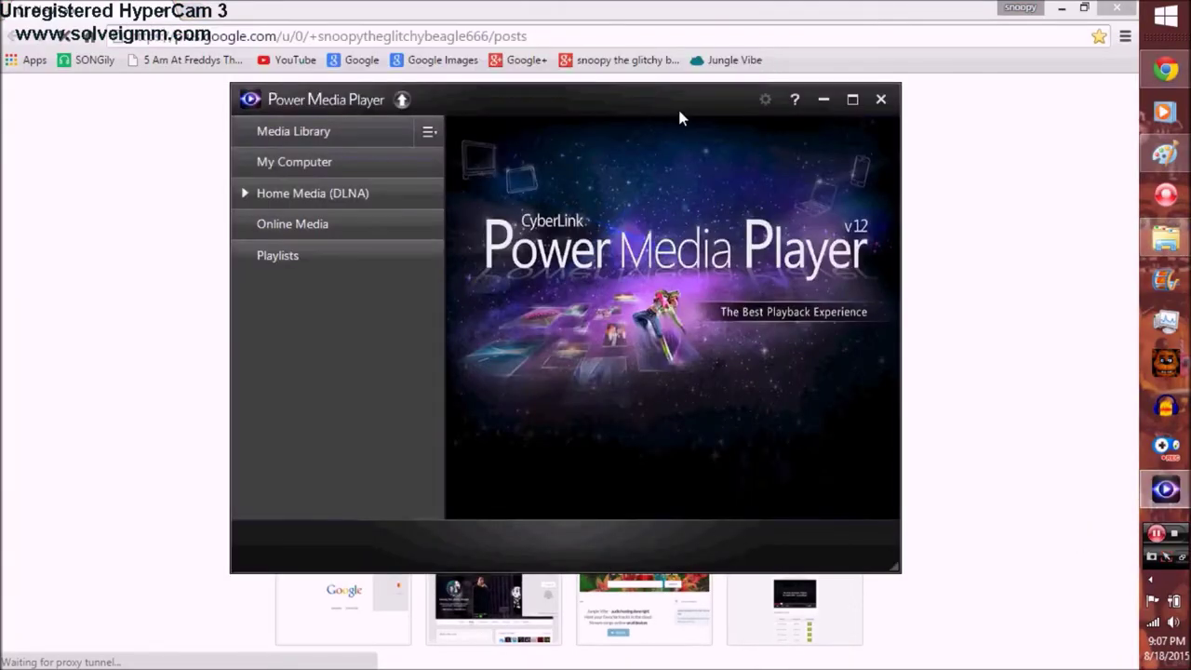
Step: Start playing the MR_BEANS_HOLIDAY disc in Power Media Player and minimize the browser window
left_click(1166, 157)
left_click(1166, 158)
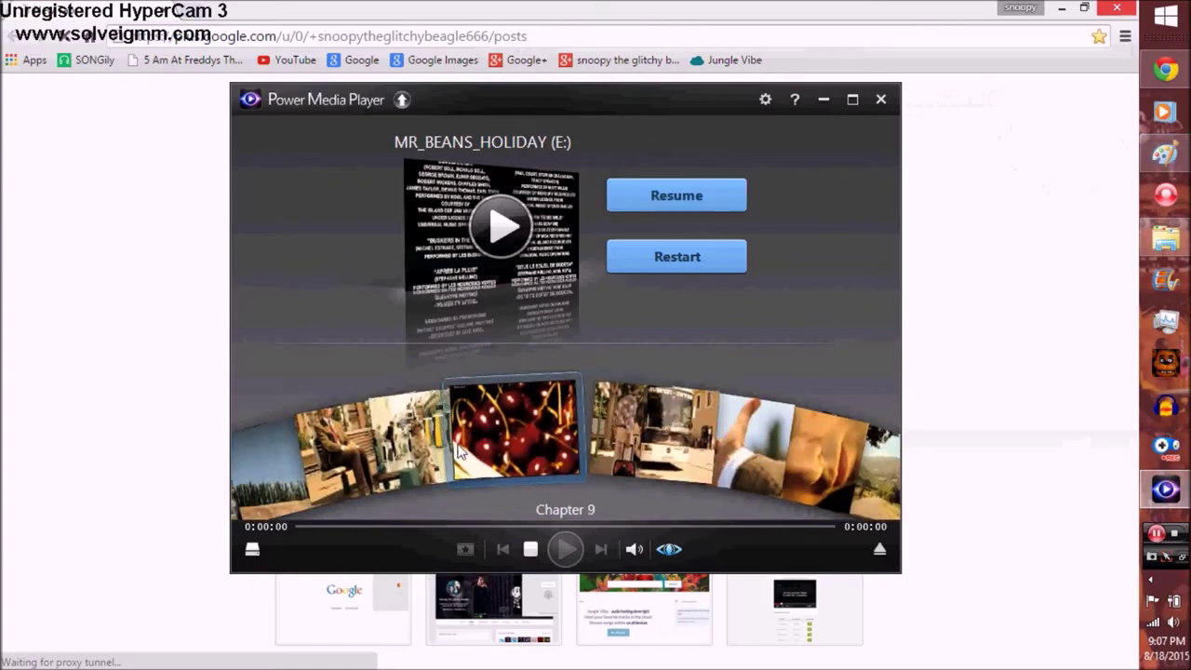
left_click(606, 418)
left_click(449, 7)
left_click(1061, 8)
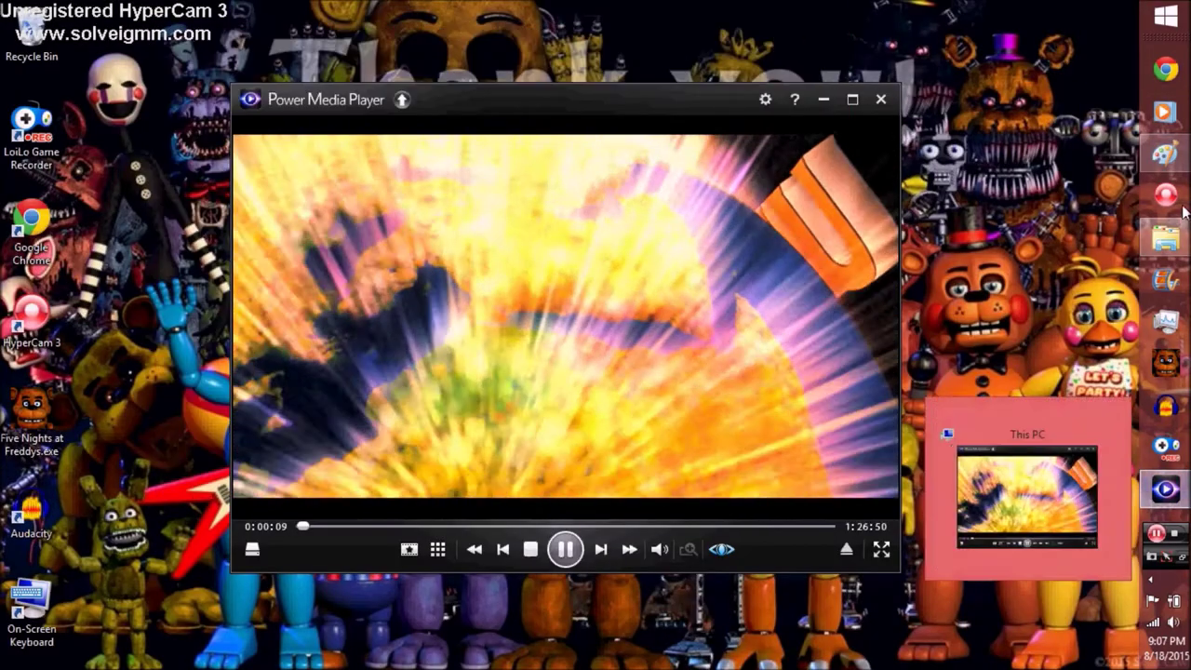
Step: Return to Paint and shape the second character's open mouth with brown curves below the nose
left_click(1166, 154)
scroll(456, 351, "down", 2)
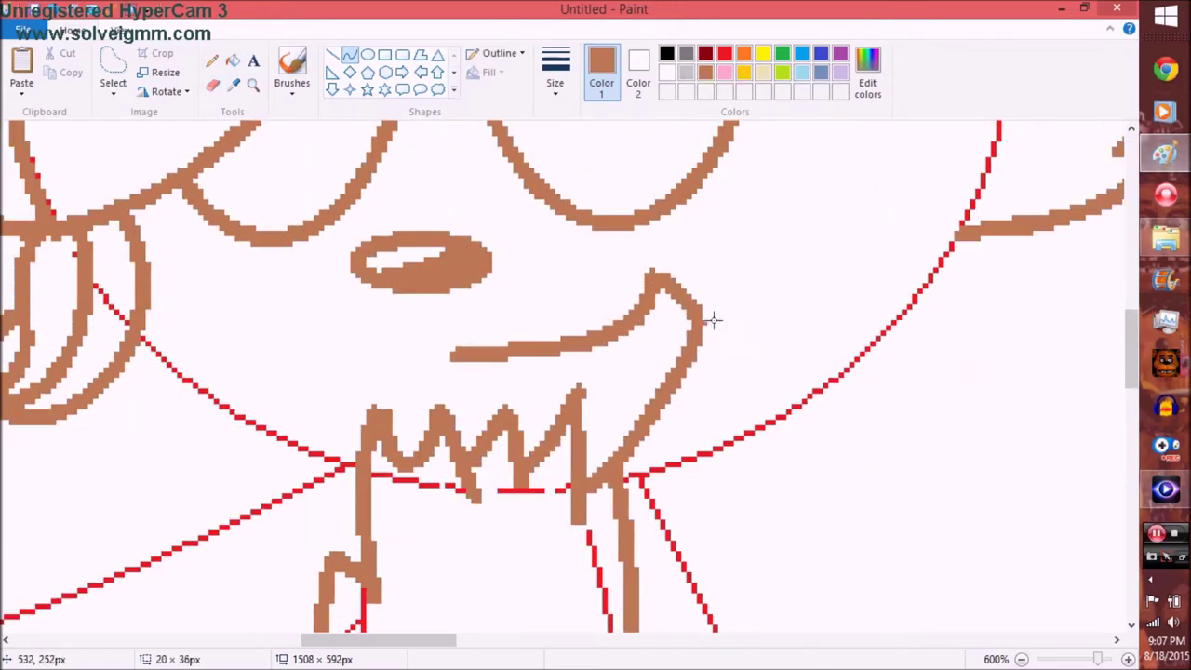
left_click_drag(707, 320, 590, 433)
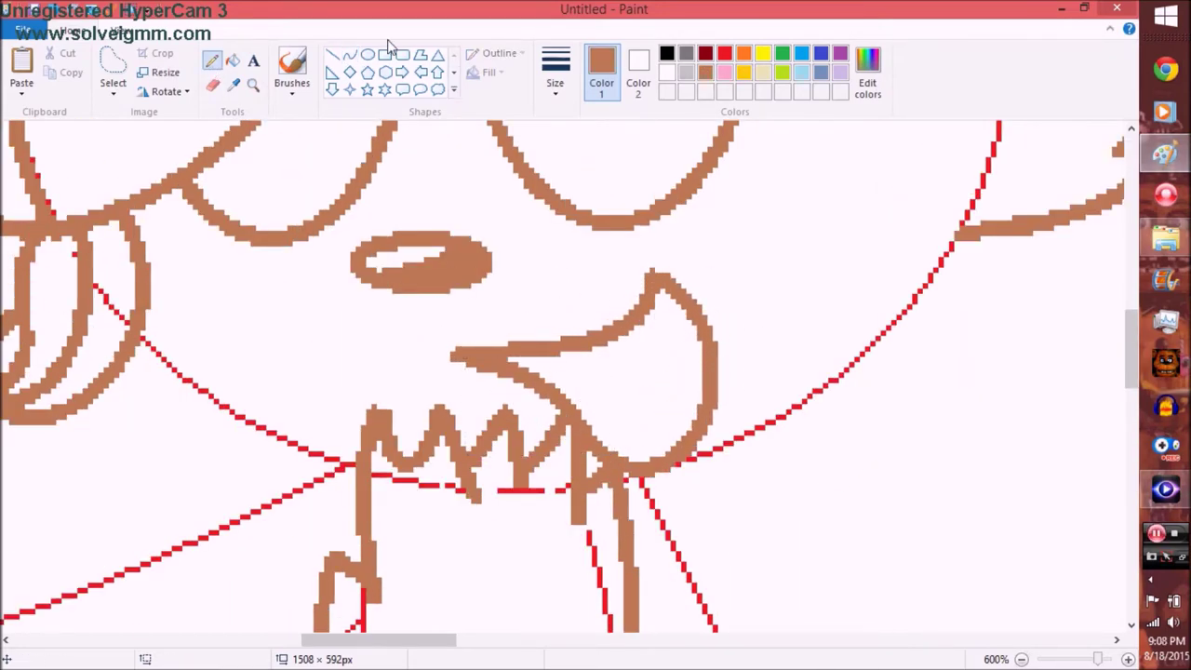
left_click(596, 426)
scroll(407, 332, "up", 2)
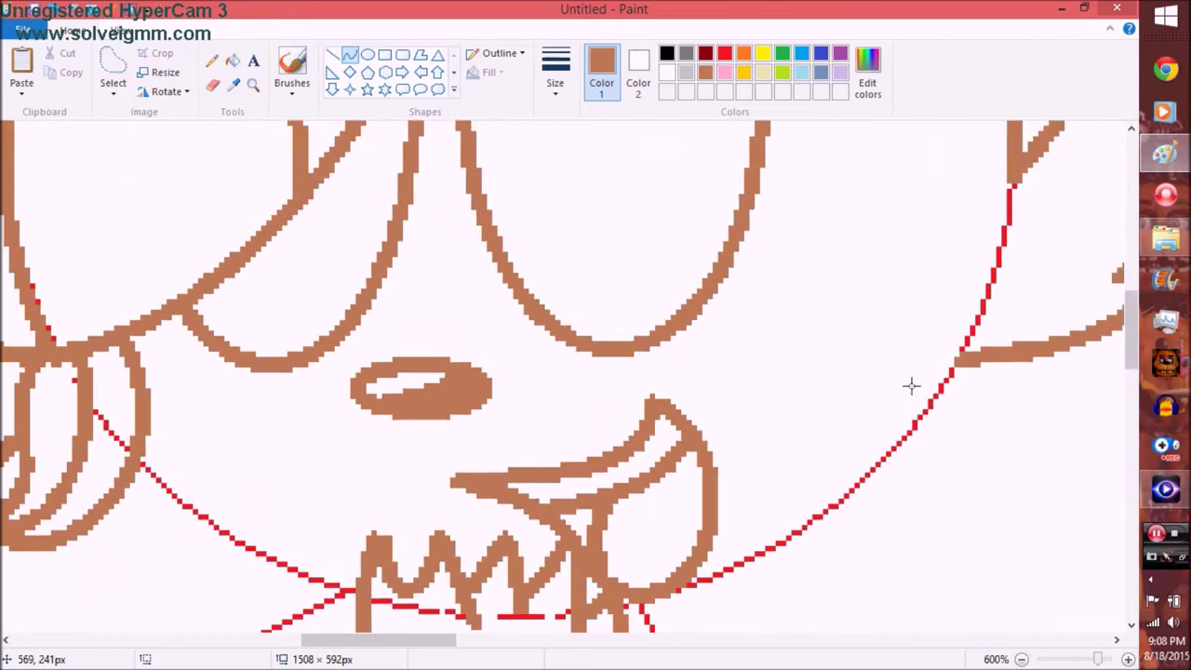
Step: Trace the second head's lower right jaw in brown from the cheek fur to the mouth
scroll(899, 391, "down", 2)
left_click_drag(946, 240, 670, 456)
scroll(692, 371, "down", 2)
scroll(693, 372, "down", 4)
scroll(286, 451, "up", 6)
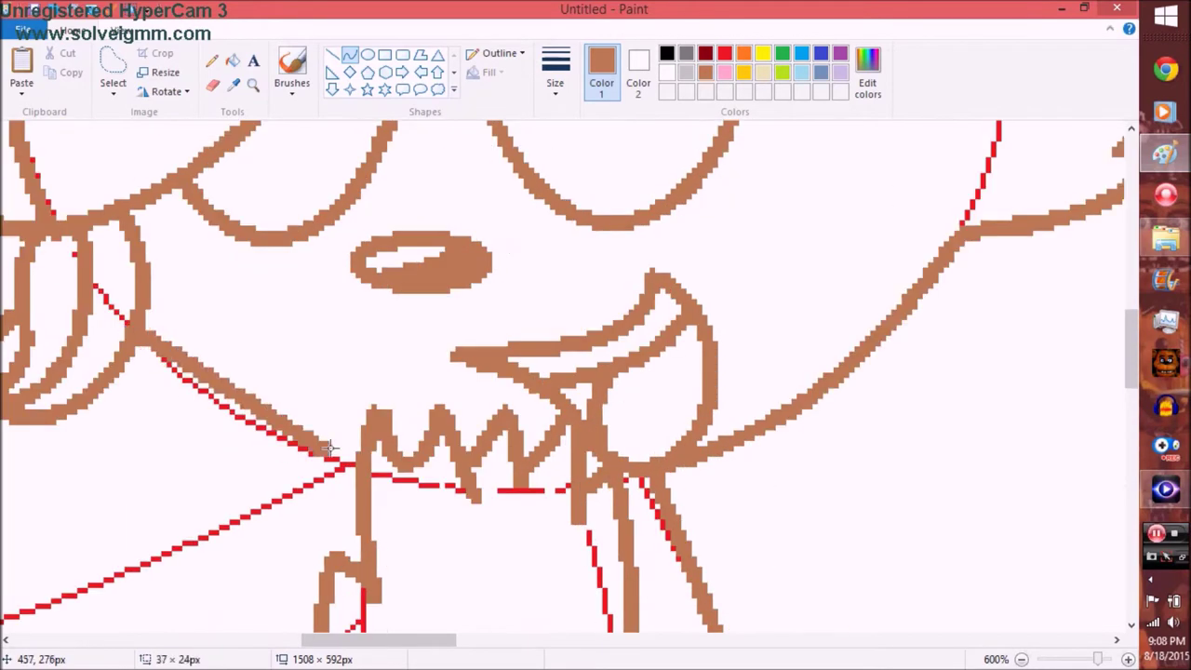
Step: Select the line drawing of both characters and move it slightly to the right
scroll(333, 313, "down", 5, "ctrl")
scroll(569, 292, "up", 1, "ctrl")
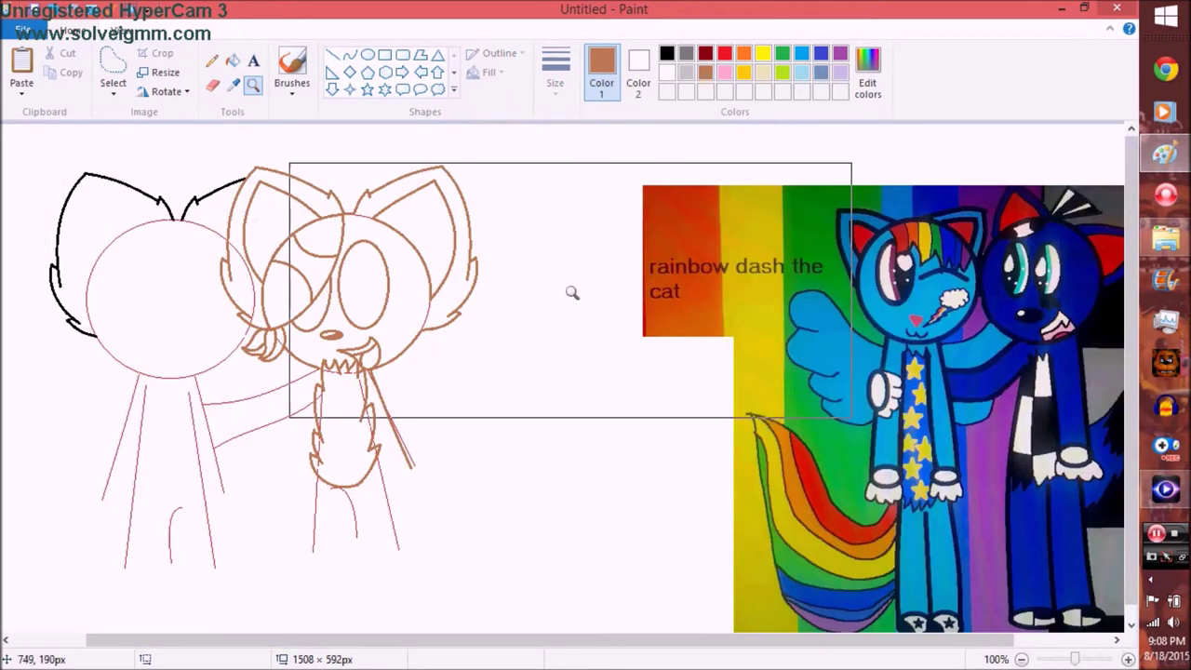
scroll(301, 360, "down", 1, "ctrl")
left_click_drag(4, 125, 319, 383)
left_click_drag(302, 175, 319, 176)
Step: Copy the rainbow dash the cat figure from the reference picture and paste it to the left of the first character
left_click(113, 93)
left_click(37, 134)
left_click_drag(367, 127, 540, 383)
key("ctrl+c")
key("ctrl+v")
left_click_drag(177, 377, 69, 239)
Step: Draw the first head's left inner ear with black curves
scroll(391, 322, "up", 2, "ctrl")
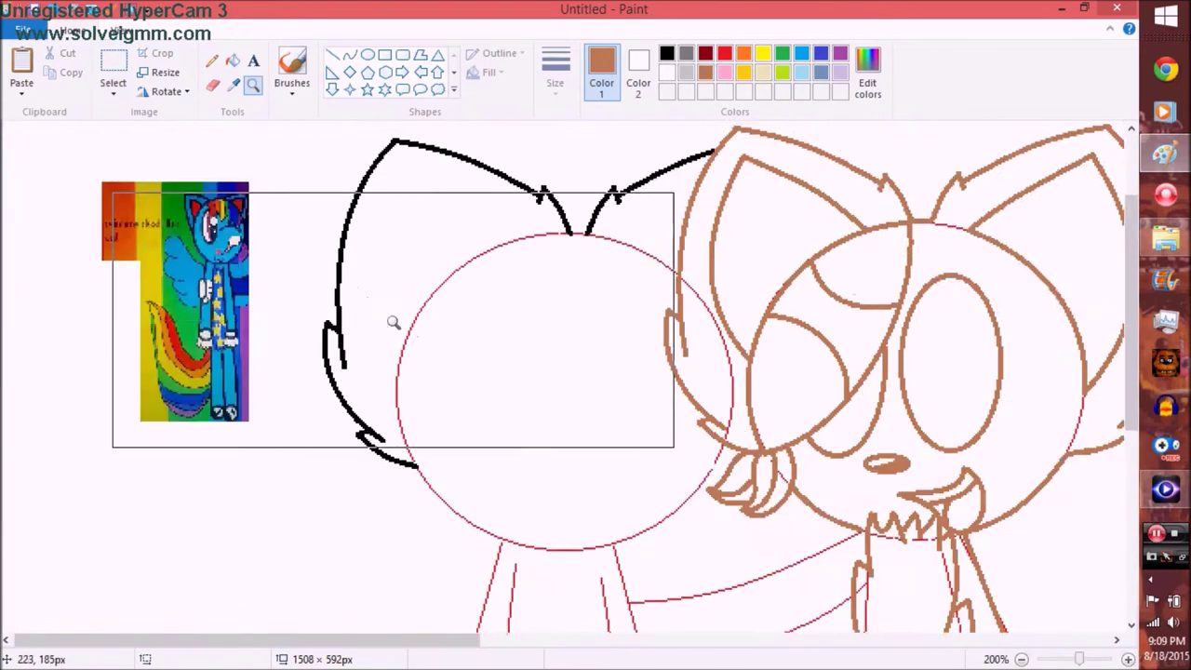
scroll(391, 322, "up", 2, "ctrl")
left_click(349, 54)
left_click(667, 53)
scroll(544, 314, "up", 3)
left_click_drag(544, 315, 303, 191)
scroll(292, 181, "down", 3)
left_click_drag(257, 124, 267, 498)
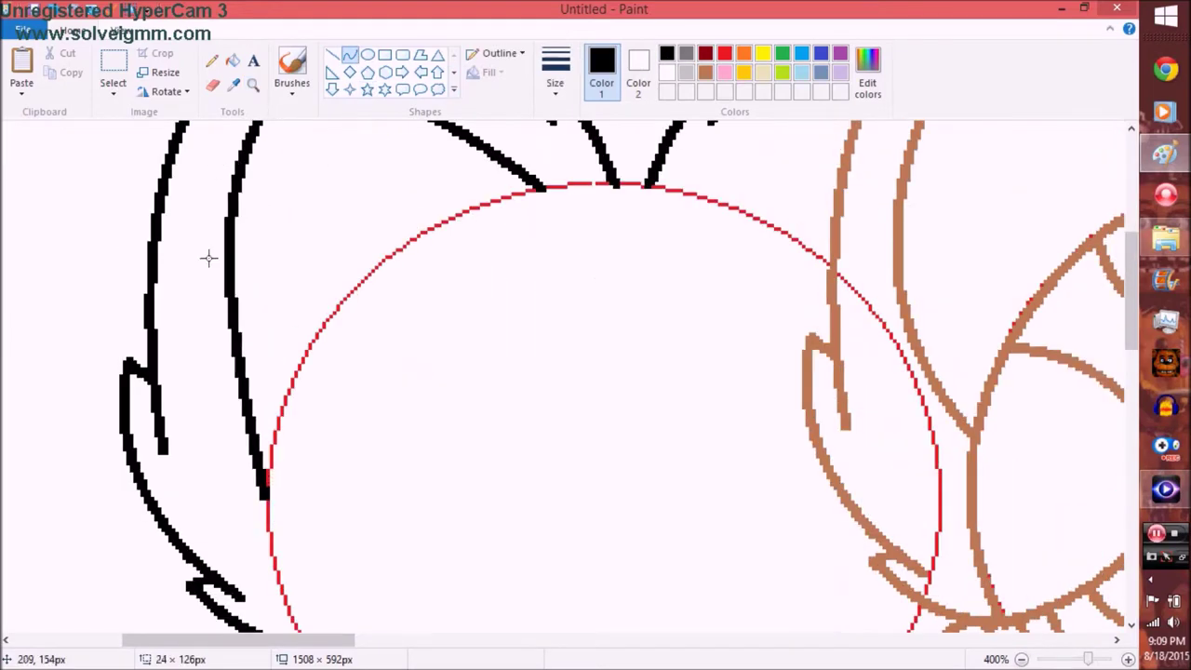
Step: Curve the first head's upper left outline in black and draw a black oval eye about 58 × 111 px inside it
left_click_drag(400, 340, 326, 280)
scroll(704, 264, "down", 3)
left_click(368, 54)
left_click_drag(399, 146, 606, 524)
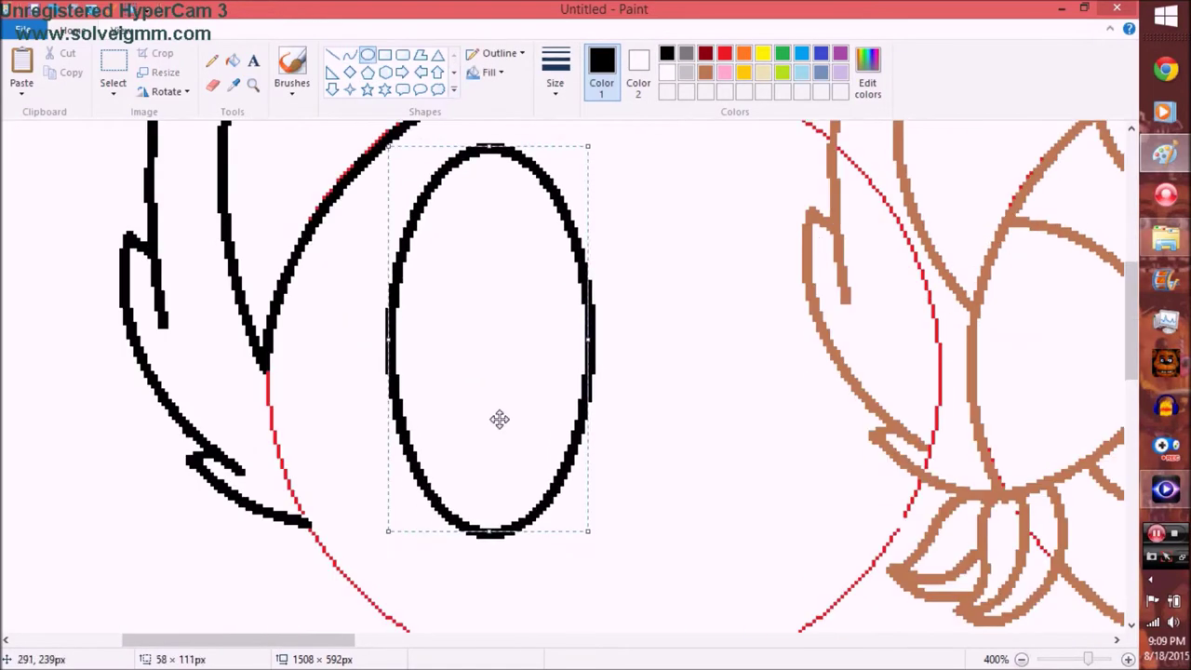
Step: Draw a thin black arch about 52 × 20 px as the first character's closed right eye
left_click(252, 84)
right_click(338, 273)
left_click(338, 272)
left_click(349, 54)
left_click_drag(307, 380, 483, 354)
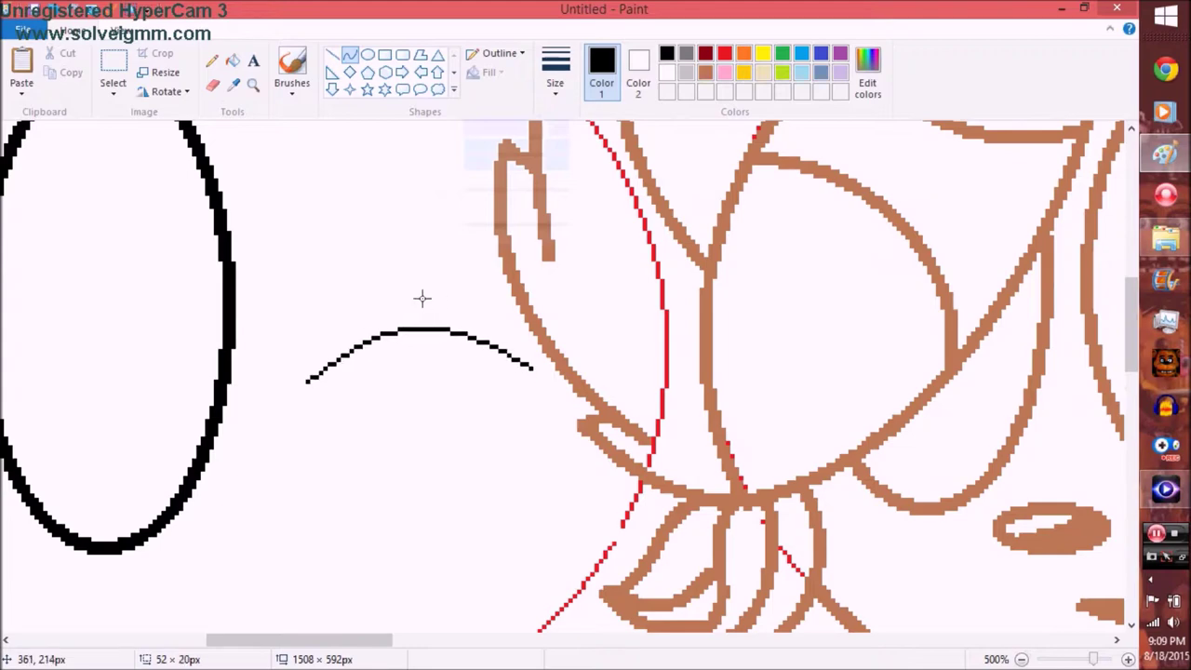
left_click(328, 361)
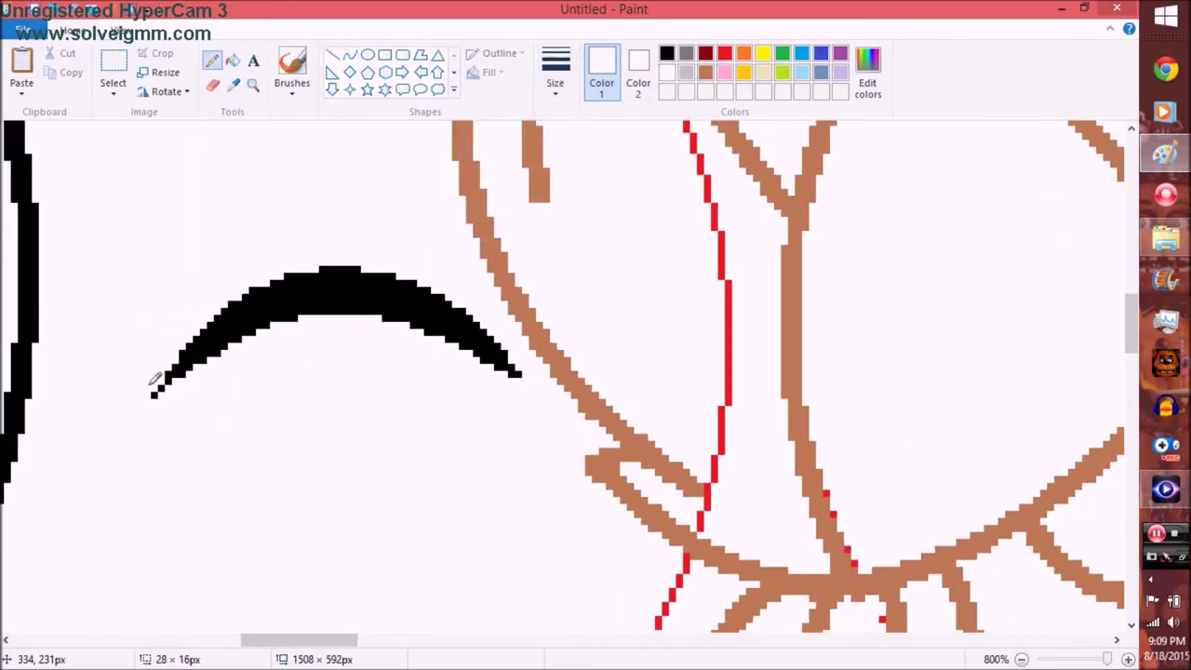
Step: Draw a downward-pointing black triangle nose about 26 × 10 px below and between the first character's eyes
left_click(253, 83)
right_click(232, 204)
left_click(232, 205)
left_click(667, 54)
right_click(306, 298)
left_click(244, 344)
left_click(149, 386)
scroll(345, 409, "up", 2)
left_click_drag(346, 420, 395, 526)
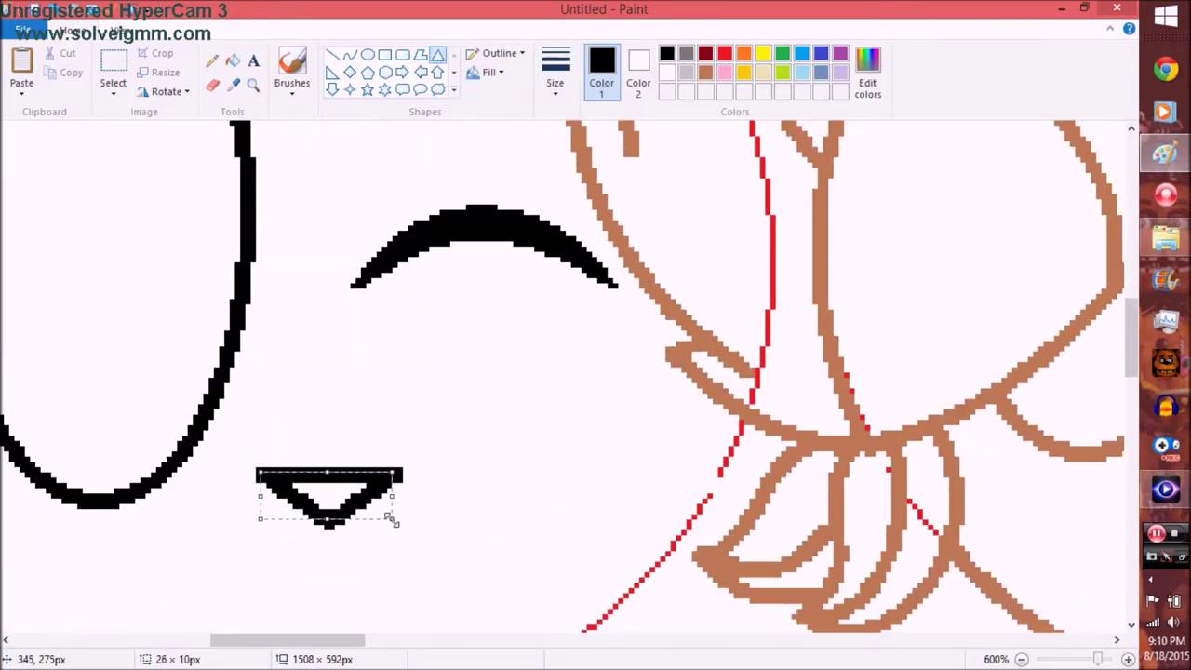
Step: Draw the first character's zigzag fringe across the forehead in light gray and recolor it black
scroll(245, 160, "down", 2)
scroll(354, 319, "up", 3)
scroll(183, 275, "up", 1)
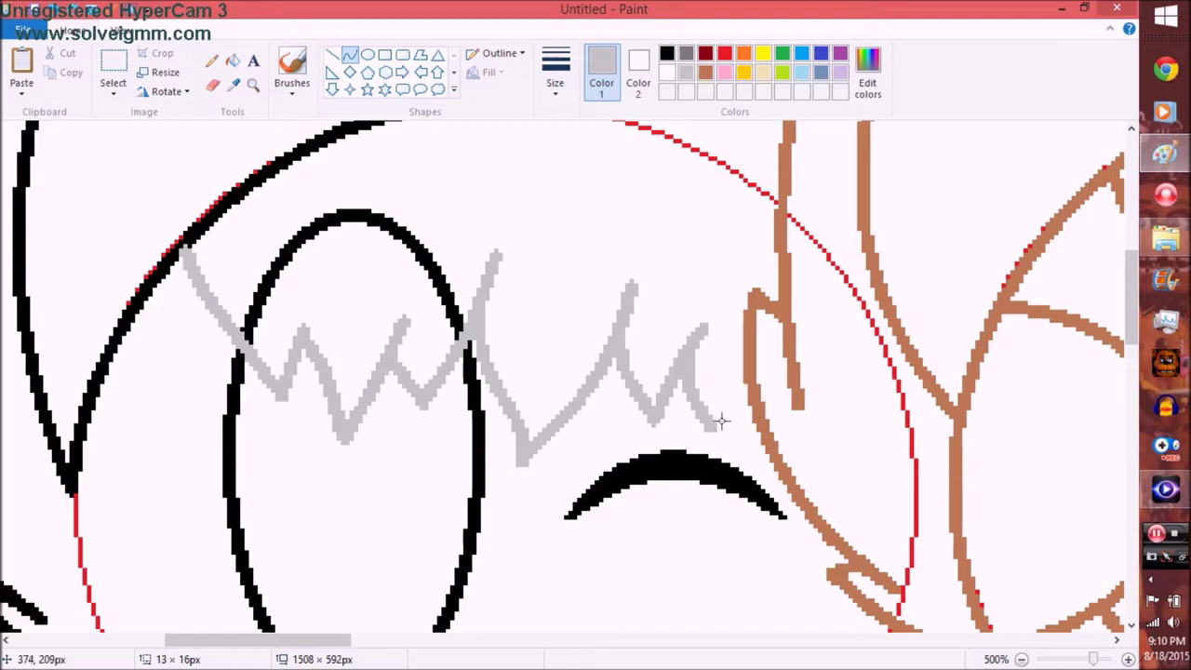
left_click(233, 61)
scroll(466, 372, "down", 2)
scroll(465, 372, "up", 4)
left_click(666, 53)
left_click(307, 484)
Step: Curve the first head's upper right outline in black from between the ears to the second character's ear
left_click(349, 54)
mouse_move(411, 228)
left_mouse_down()
mouse_move(705, 285)
mouse_move(780, 324)
left_mouse_up()
scroll(812, 284, "down", 4)
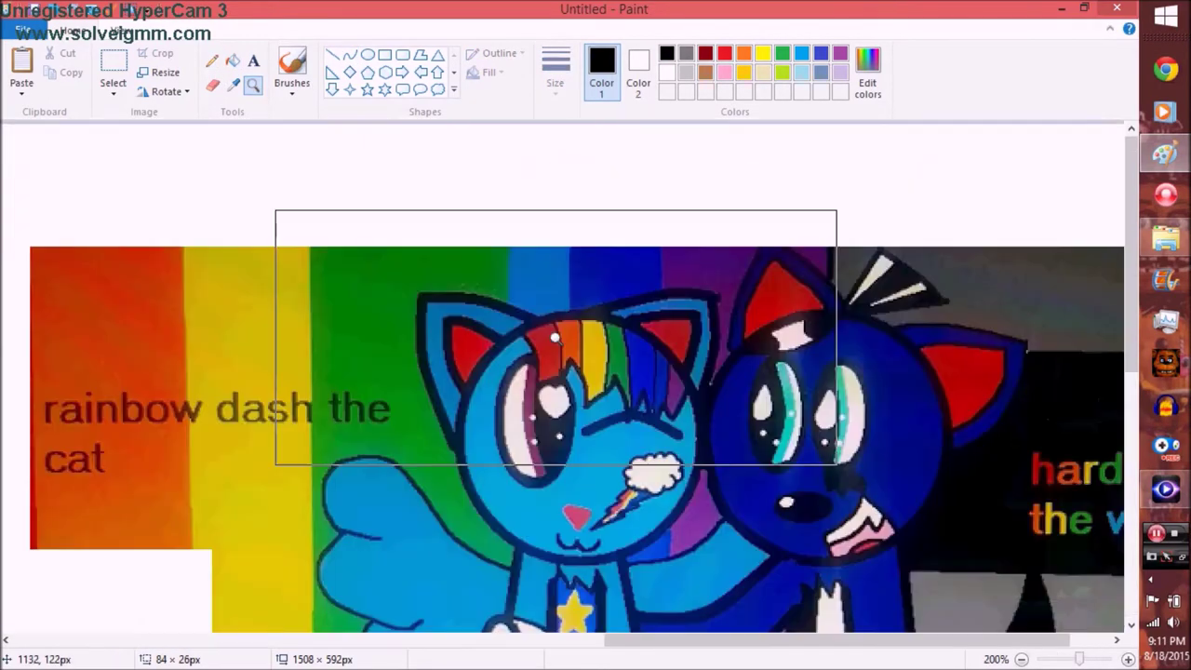
scroll(446, 338, "up", 4)
Step: Recolor the second character's brown outlines black with the fill tool
left_click(232, 61)
scroll(445, 338, "down", 3)
scroll(279, 354, "up", 2)
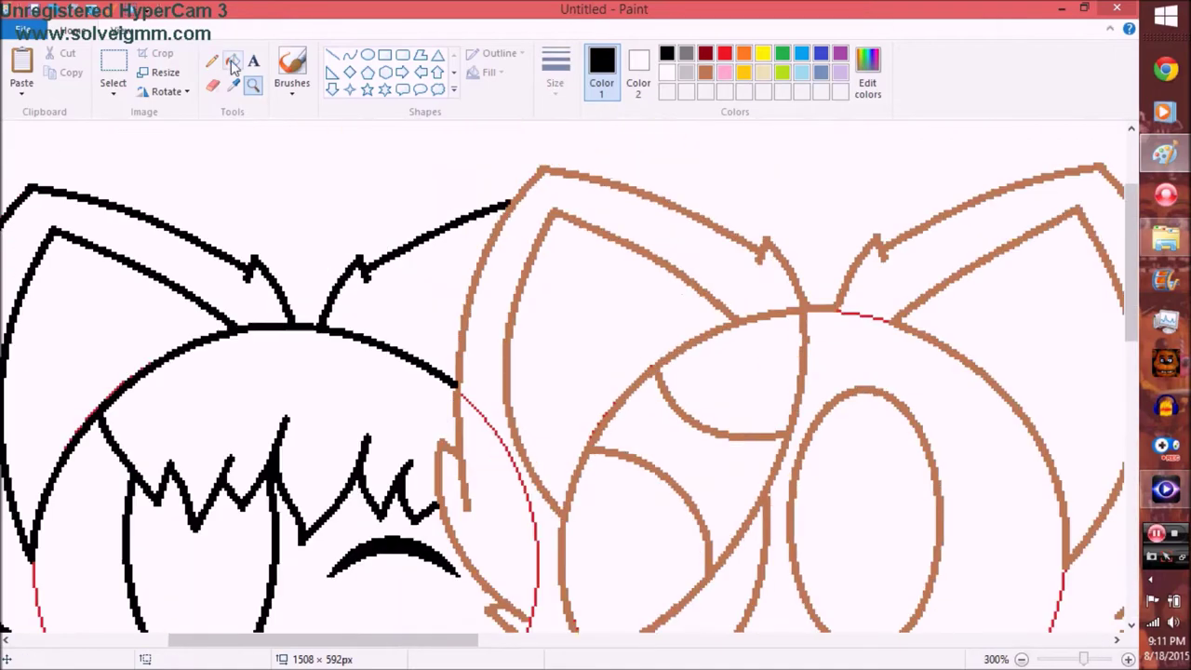
left_click(784, 296)
scroll(783, 296, "up", 2)
left_click(588, 268)
Step: Divide the second character's chest fur with a black vertical line about 10 × 136 px and two crosswise curves
left_click(252, 85)
right_click(552, 328)
left_click(552, 328)
left_click(552, 328)
left_click(349, 54)
scroll(288, 418, "down", 3)
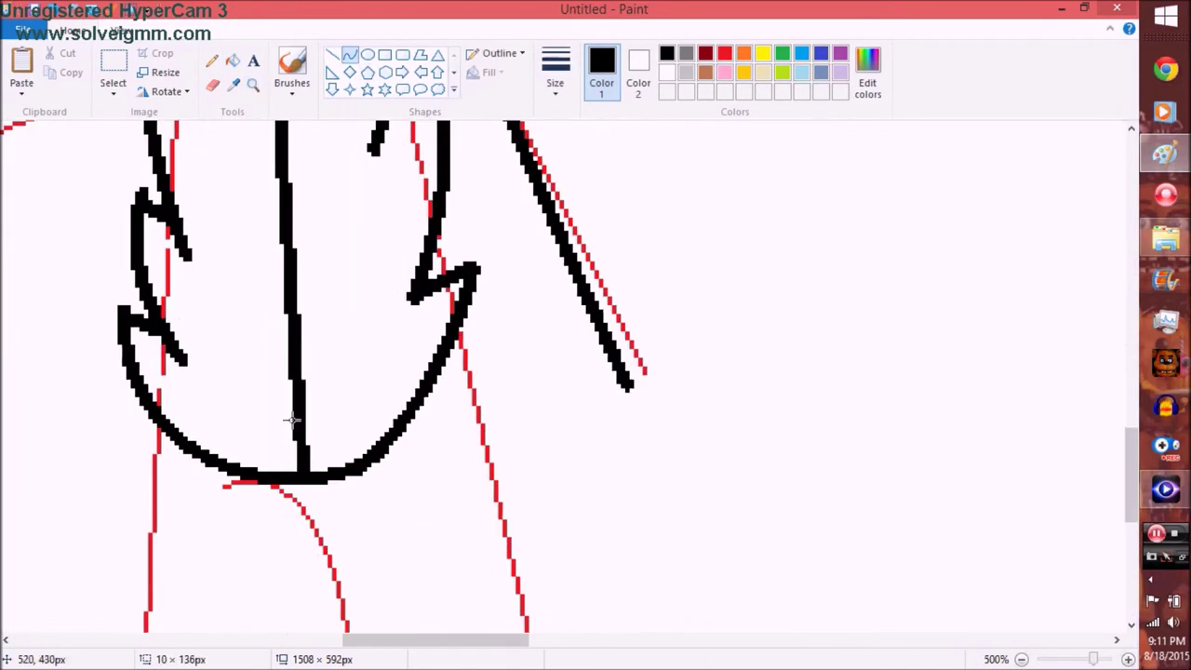
scroll(398, 264, "up", 4)
scroll(292, 413, "down", 3)
left_click_drag(137, 281, 426, 272)
scroll(389, 261, "down", 5)
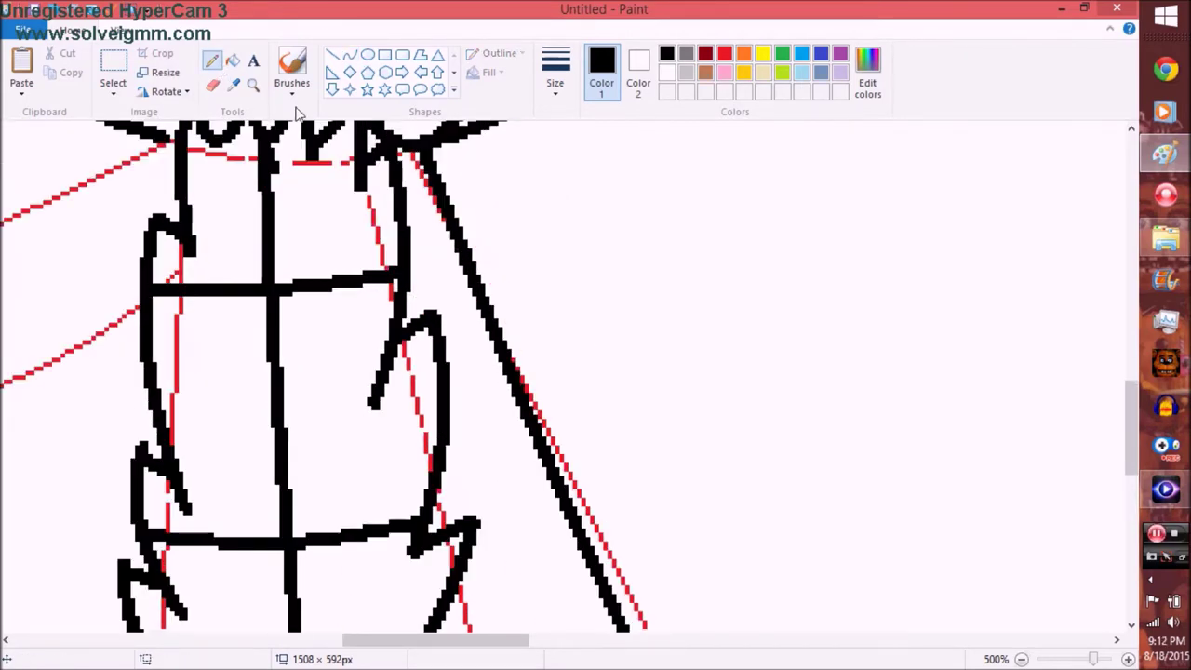
scroll(280, 326, "up", 4)
left_click(252, 84)
right_click(252, 226)
left_click(214, 337)
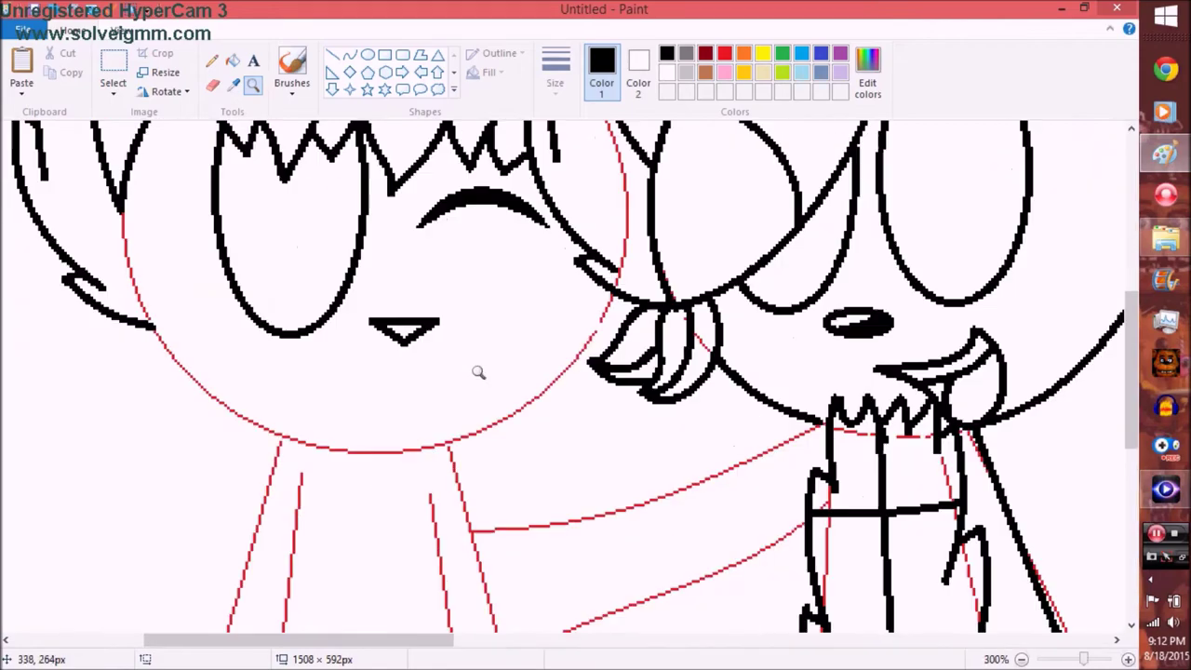
left_click(1166, 491)
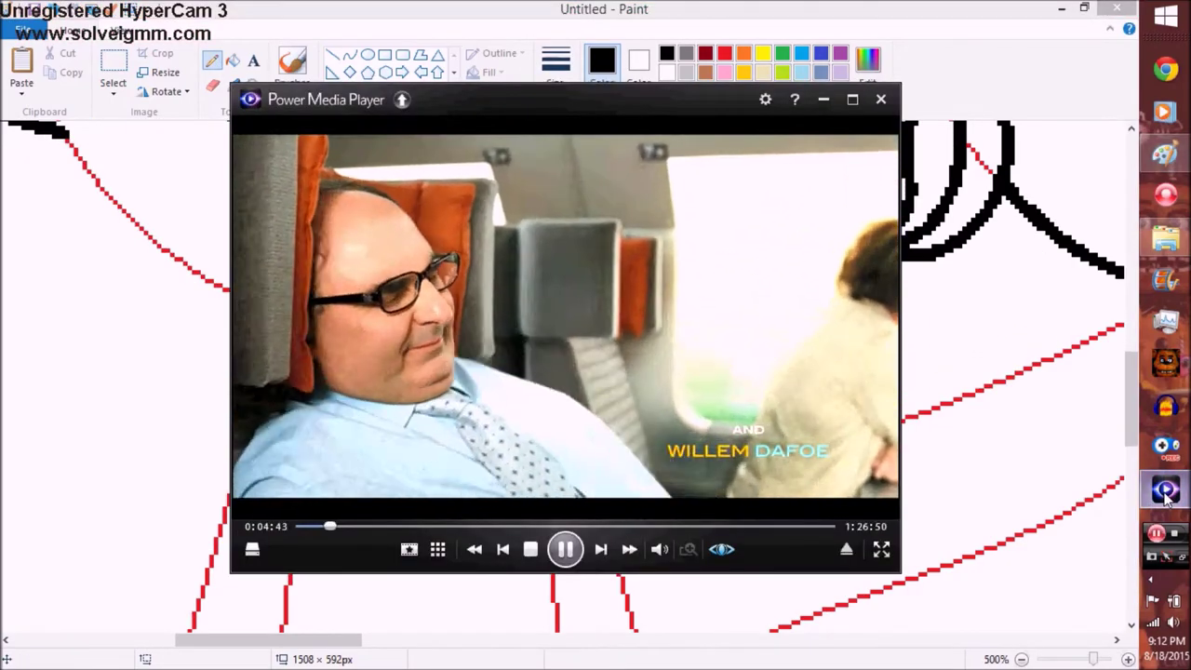
left_click(1166, 490)
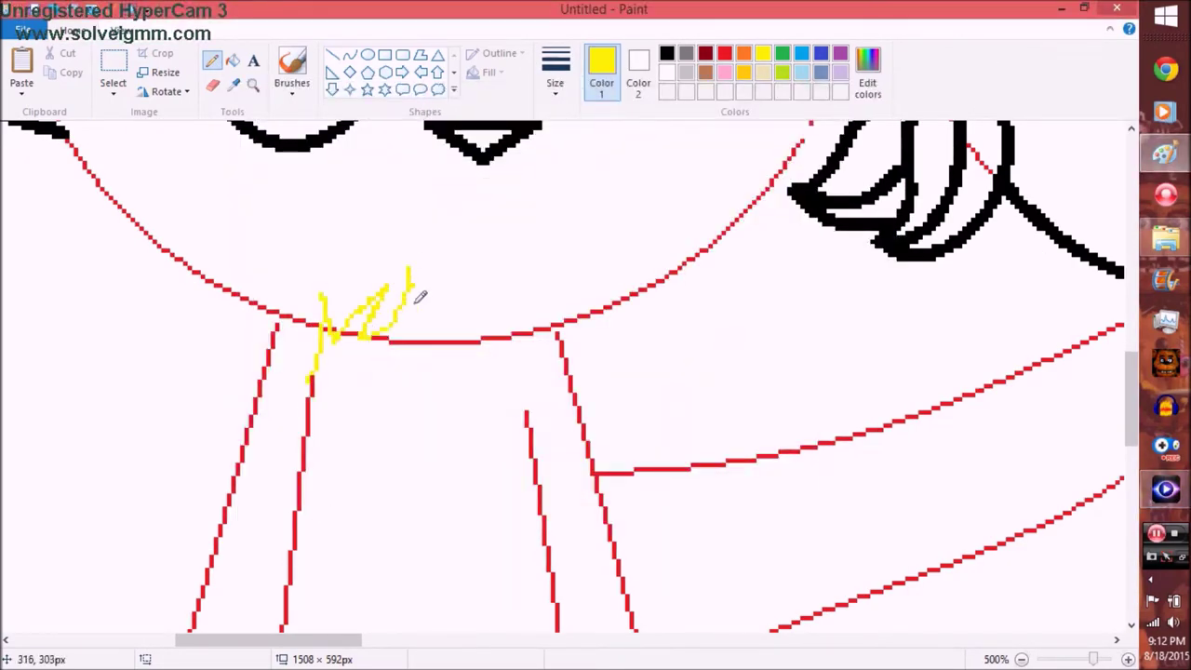
Step: Sketch the first character's jagged chest fur outline in yellow with the pencil, below the chin and down the torso
left_click_drag(420, 296, 548, 321)
scroll(547, 321, "down", 3)
scroll(550, 279, "down", 3)
mouse_move(549, 126)
left_mouse_down()
mouse_move(554, 224)
mouse_move(606, 298)
left_mouse_up()
scroll(558, 372, "down", 2)
mouse_move(251, 554)
left_mouse_down()
mouse_move(272, 558)
mouse_move(300, 205)
left_mouse_up()
scroll(318, 447, "up", 3)
scroll(559, 372, "down", 5)
scroll(558, 372, "up", 5)
Step: Trace the zigzag top and tufted right edge of the first character's chest fur with black curves
left_click(333, 55)
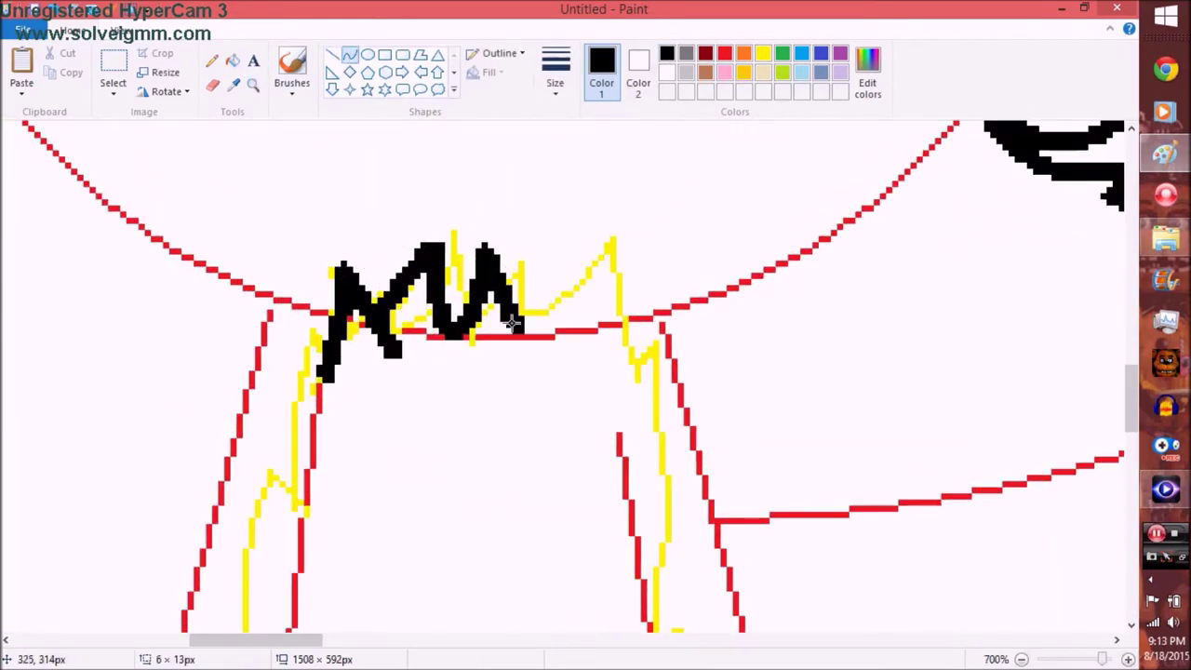
scroll(698, 291, "down", 1)
left_click_drag(684, 228, 642, 570)
scroll(774, 340, "down", 1)
left_click_drag(707, 363, 705, 214)
scroll(705, 213, "down", 3)
scroll(709, 428, "up", 1)
left_click_drag(689, 279, 709, 428)
Step: Curve the rounded bottom and tufted left edge of the first character's chest fur in black
scroll(763, 234, "down", 3)
left_click_drag(705, 199, 505, 627)
left_click_drag(614, 521, 683, 639)
scroll(683, 639, "down", 1)
mouse_move(506, 507)
left_mouse_down()
mouse_move(213, 252)
mouse_move(256, 282)
left_mouse_up()
scroll(256, 282, "up", 1)
left_click_drag(246, 377, 226, 256)
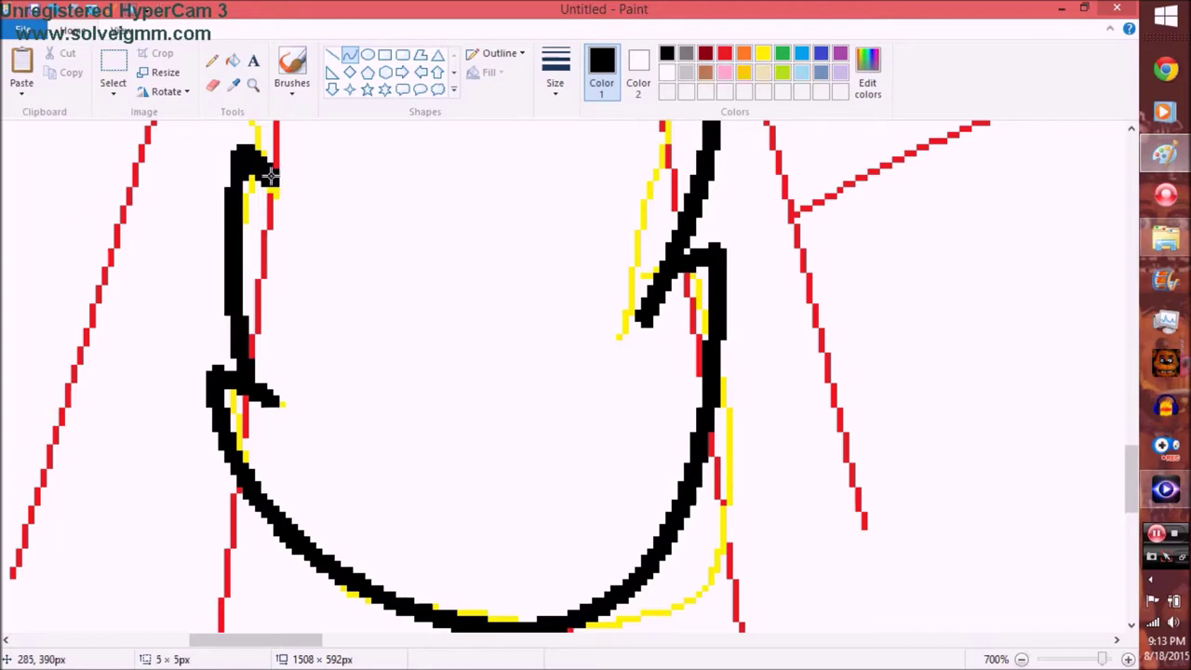
scroll(240, 154, "up", 3)
scroll(270, 221, "up", 1)
left_click_drag(307, 384, 296, 239)
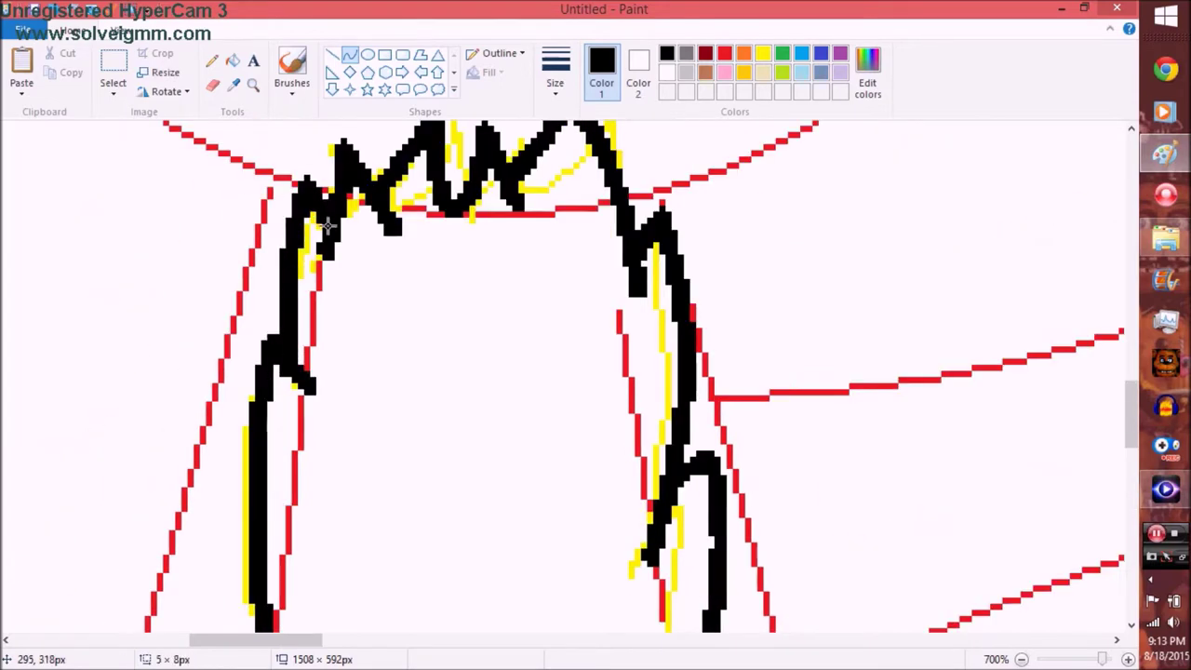
Step: Erase the yellow sketch lines around the first character's chest fur
left_click(252, 84)
right_click(252, 199)
scroll(373, 279, "up", 5)
scroll(372, 280, "down", 5)
left_click(763, 53)
scroll(340, 462, "up", 5)
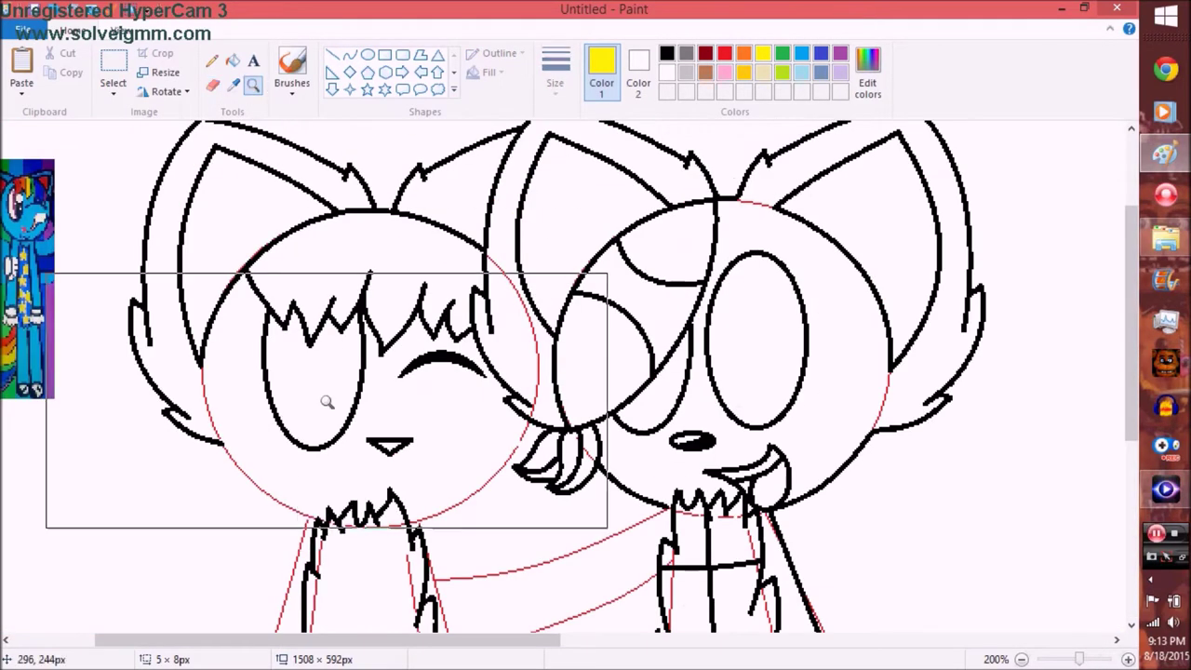
Step: Draw the first character's arms and rounded sleeve cuffs in black on both sides of the chest fur
left_click(340, 463)
scroll(478, 306, "down", 3)
scroll(478, 306, "up", 2)
scroll(775, 244, "down", 2)
scroll(774, 244, "up", 4)
scroll(789, 245, "down", 3)
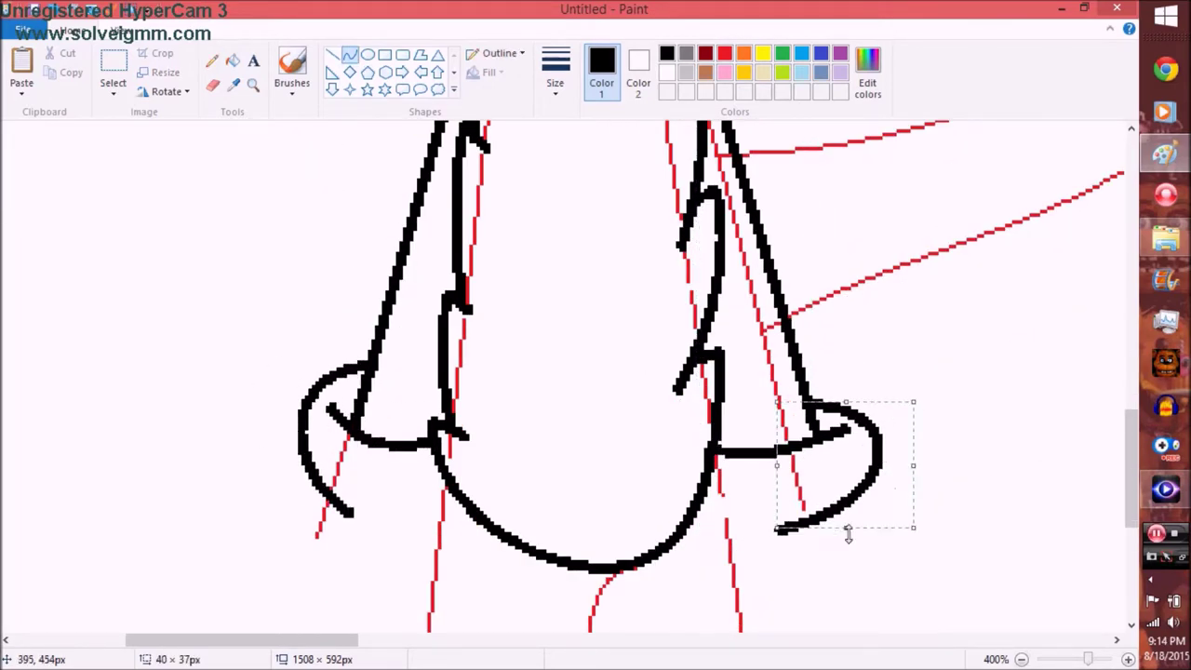
left_click_drag(848, 533, 848, 507)
Step: Draw the first character's leg lines and the left glove with its curved fingers in black
scroll(605, 338, "down", 2)
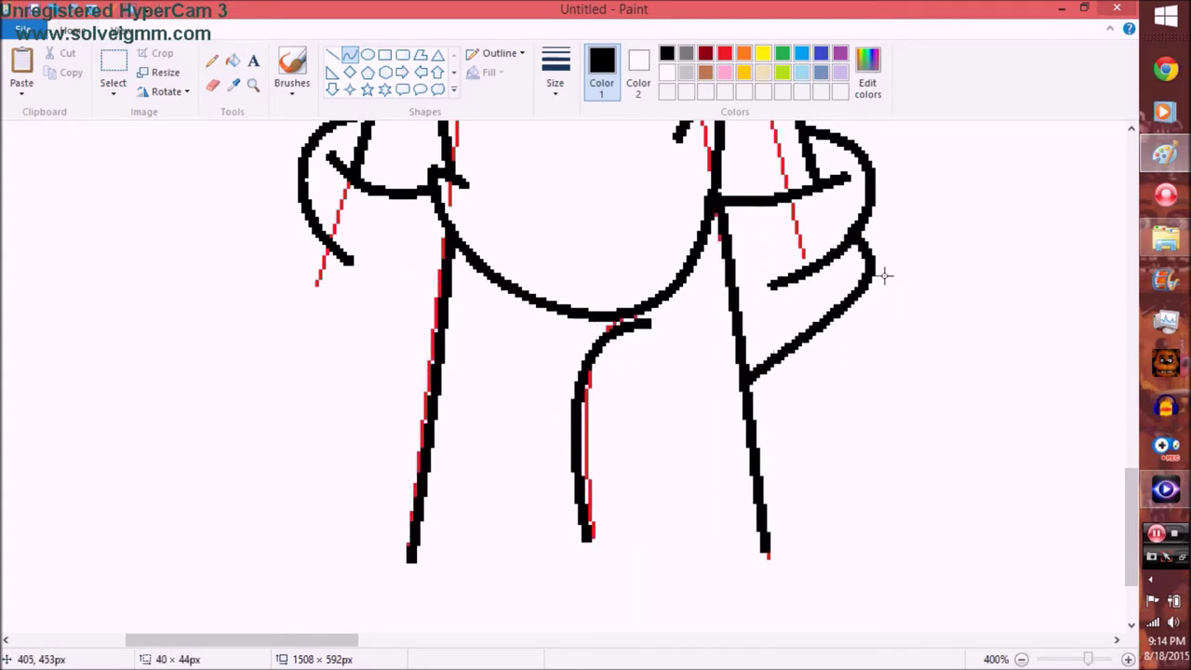
left_click(252, 84)
left_click(423, 433)
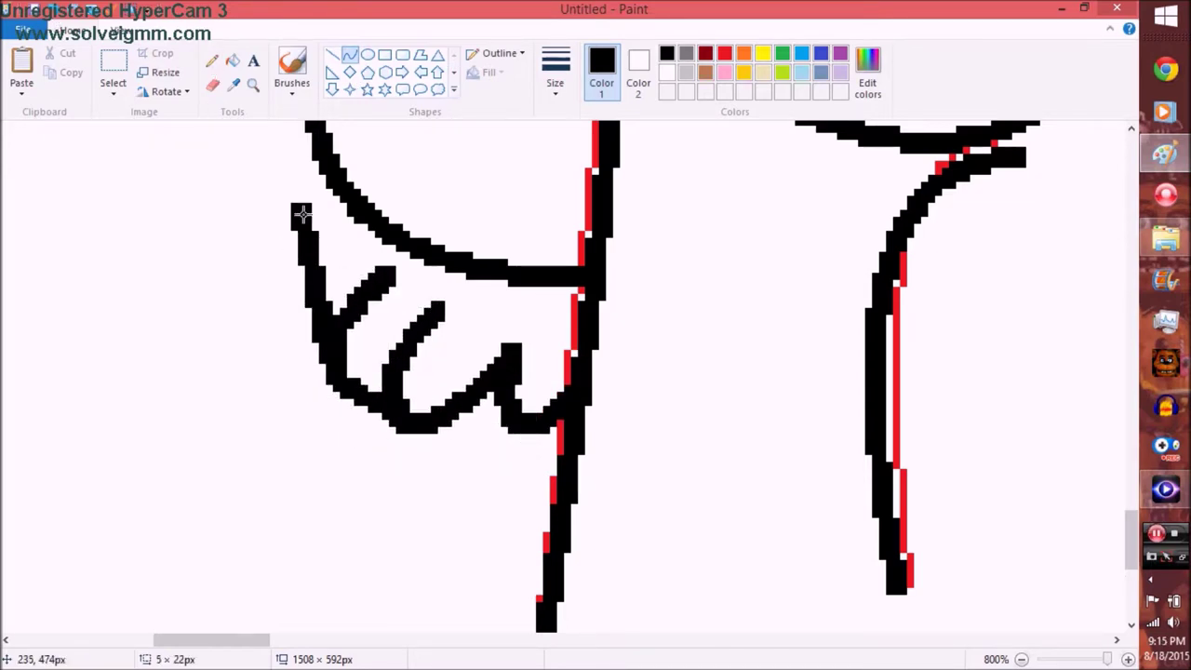
left_click_drag(268, 299, 281, 315)
scroll(282, 423, "up", 3)
Step: Paste a horizontally flipped copy of the first character's left hand below the legs
right_click(160, 313)
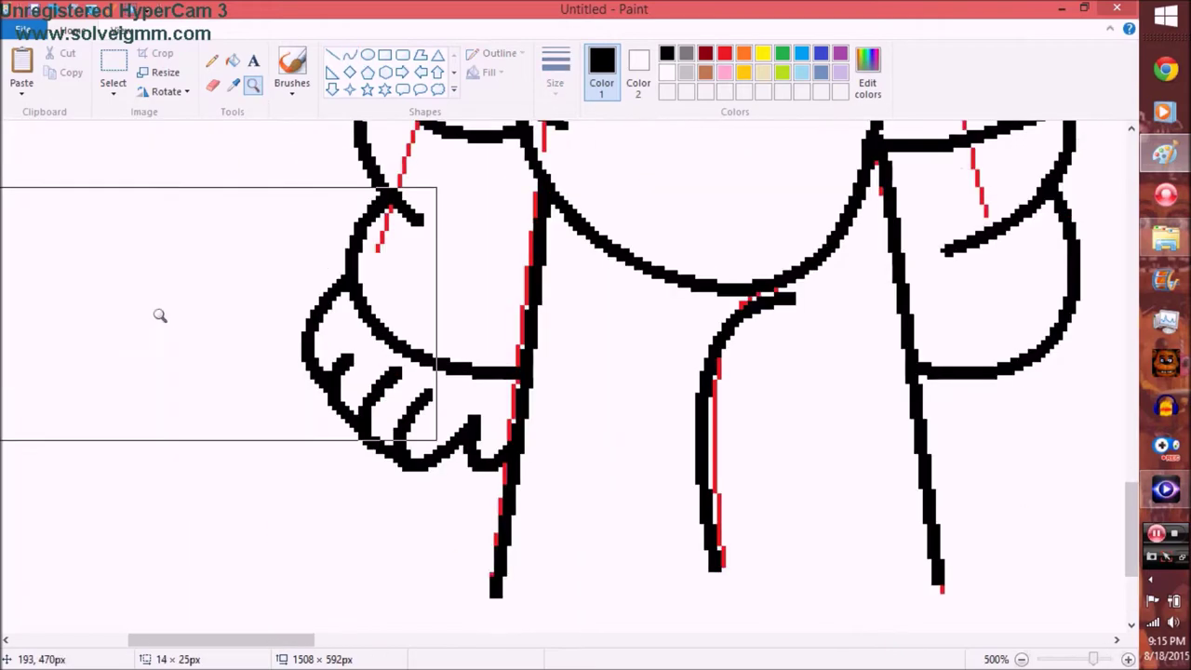
scroll(439, 345, "down", 3)
right_click(312, 254)
left_click(404, 302)
right_click(66, 170)
mouse_move(105, 317)
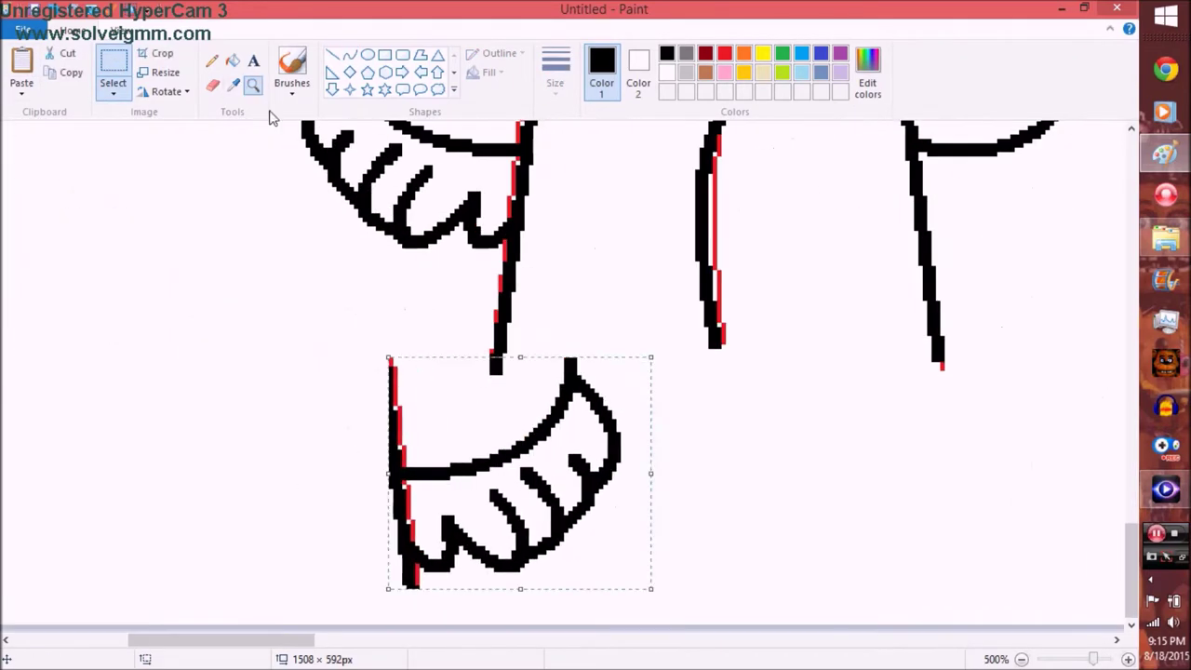
Step: Place the mirrored hand in pink under the first character's right cuff and redraw the adjoining leg line
left_click(1179, 500)
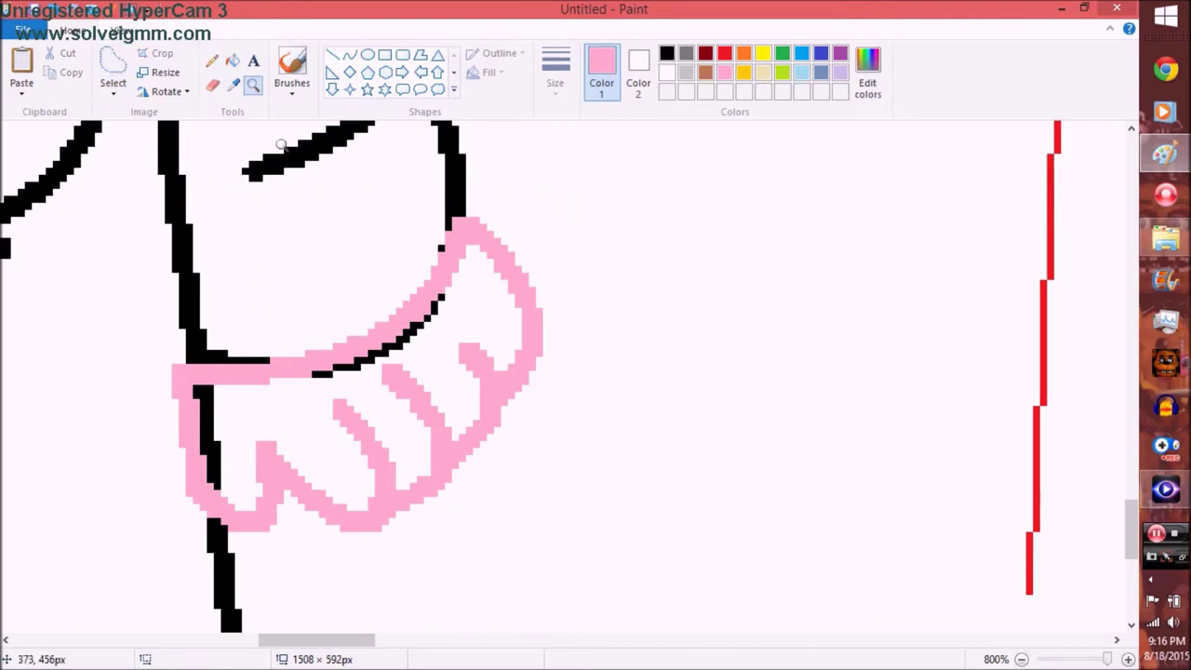
left_click(744, 74)
left_click(333, 55)
left_click_drag(175, 240, 230, 596)
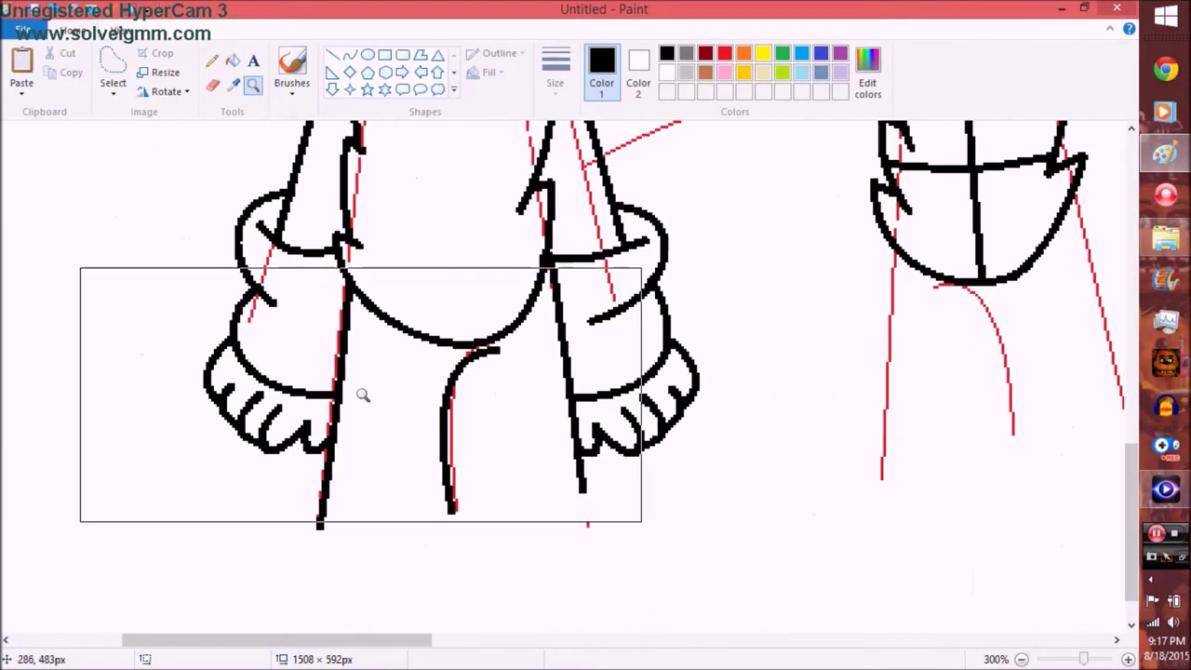
left_click(1166, 488)
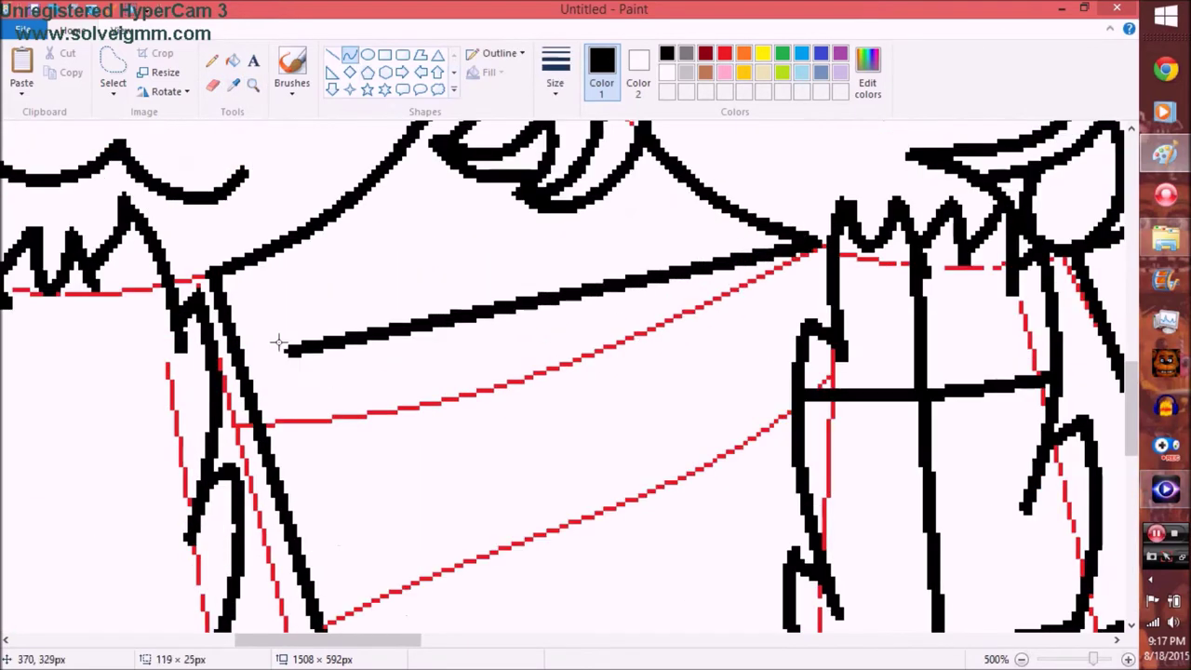
Step: Curve the upper and lower edges of the arm linking the two characters in black over the red sketch
left_click_drag(816, 244, 239, 418)
left_click_drag(799, 398, 312, 603)
left_click_drag(420, 553, 437, 559)
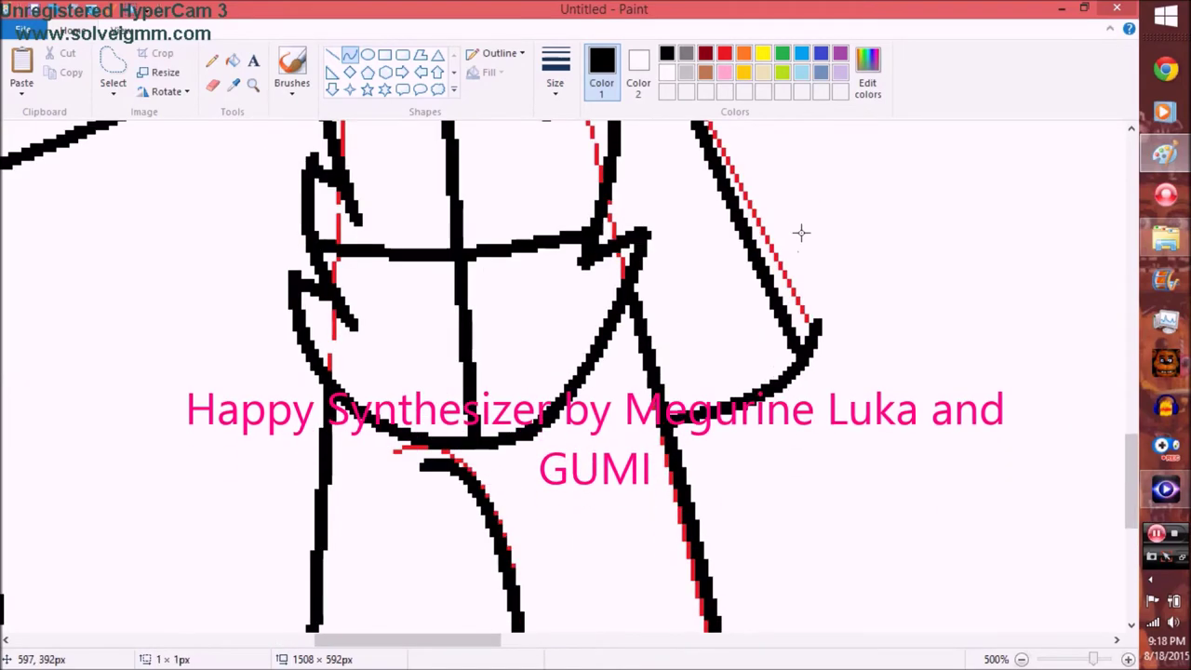
Step: Draw the cuff on the second character's right arm and paste a copy of the fingered hand beneath it
scroll(801, 232, "down", 3)
left_click_drag(819, 196, 941, 373)
key("ctrl+v")
left_click_drag(832, 524, 788, 524)
Step: Redraw the second character's leg line beside the pasted hand in black, about 9 × 42 px
left_click(252, 85)
left_click(819, 446)
scroll(559, 372, "up", 3)
left_click_drag(213, 319, 270, 615)
Step: Sketch the second character's right boot cuffs in light gray and its rounded foot in gold below the leg
scroll(479, 230, "down", 2)
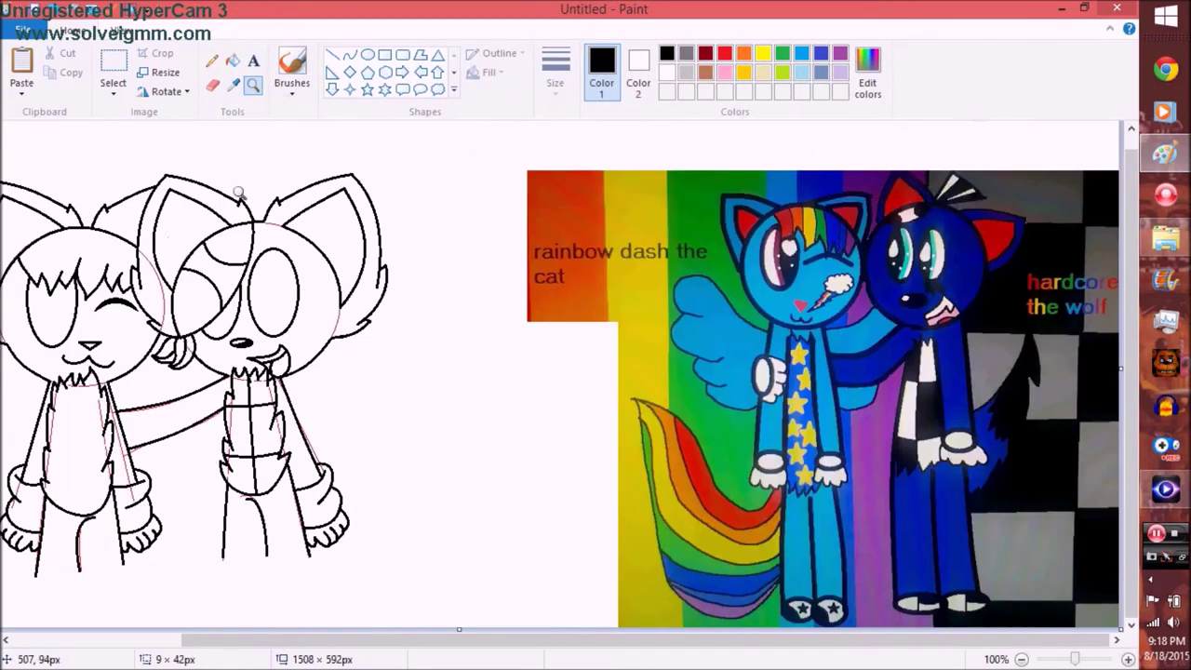
left_click(587, 373)
right_click(408, 381)
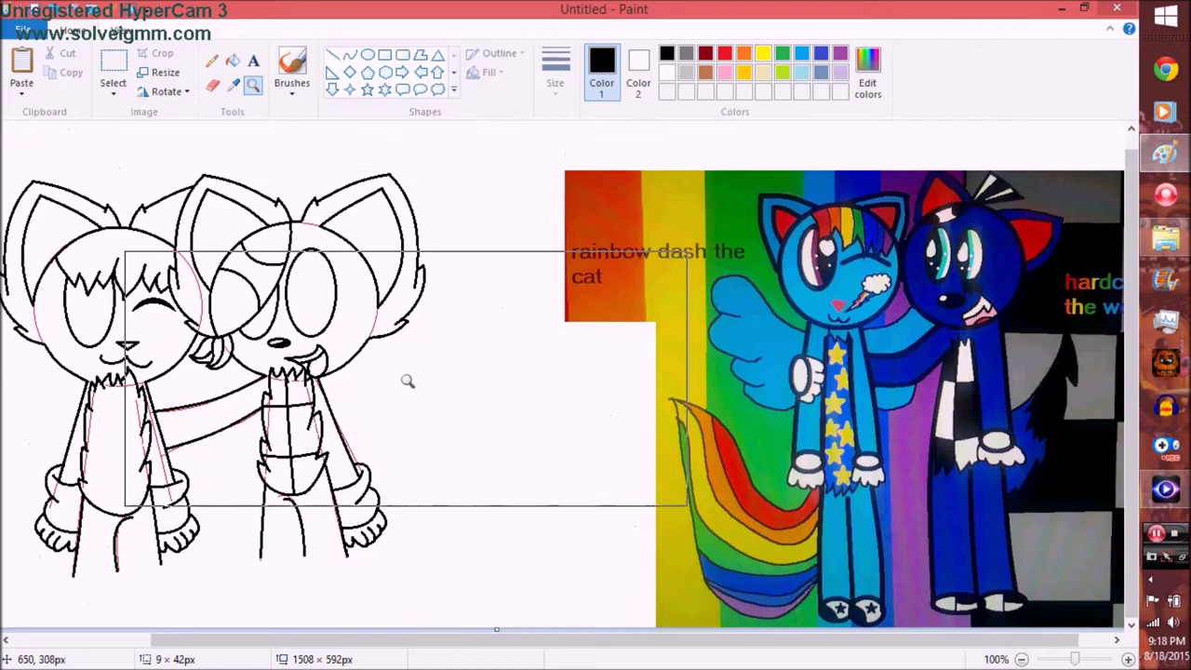
left_click(408, 381)
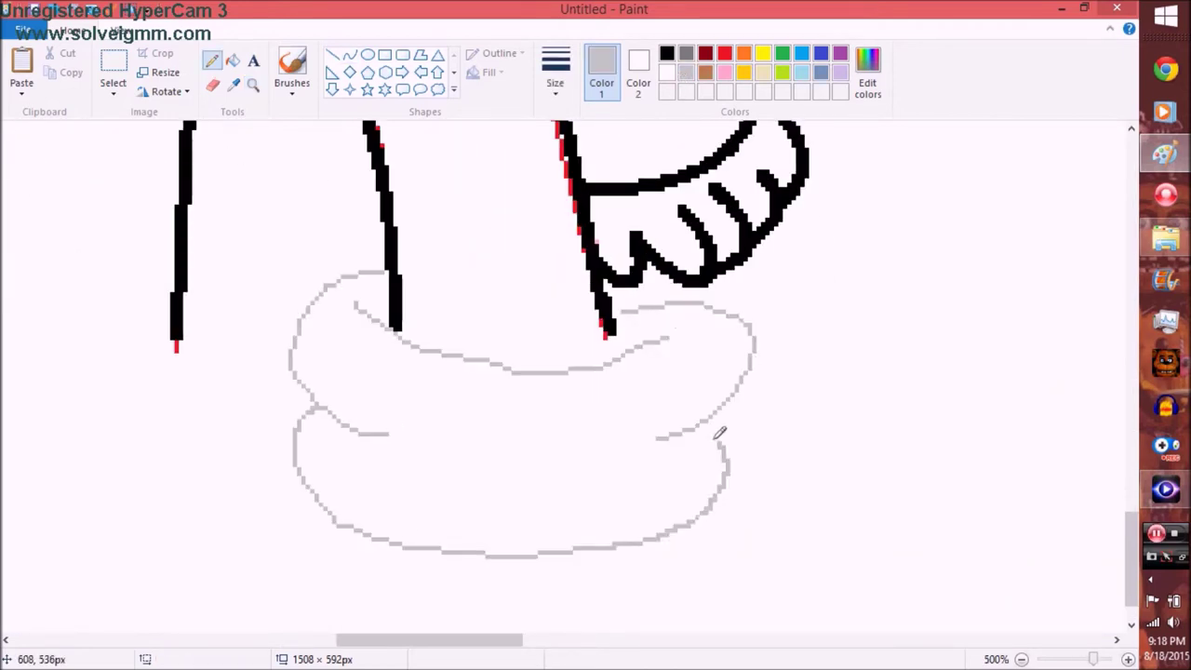
left_click(743, 73)
scroll(665, 441, "down", 1)
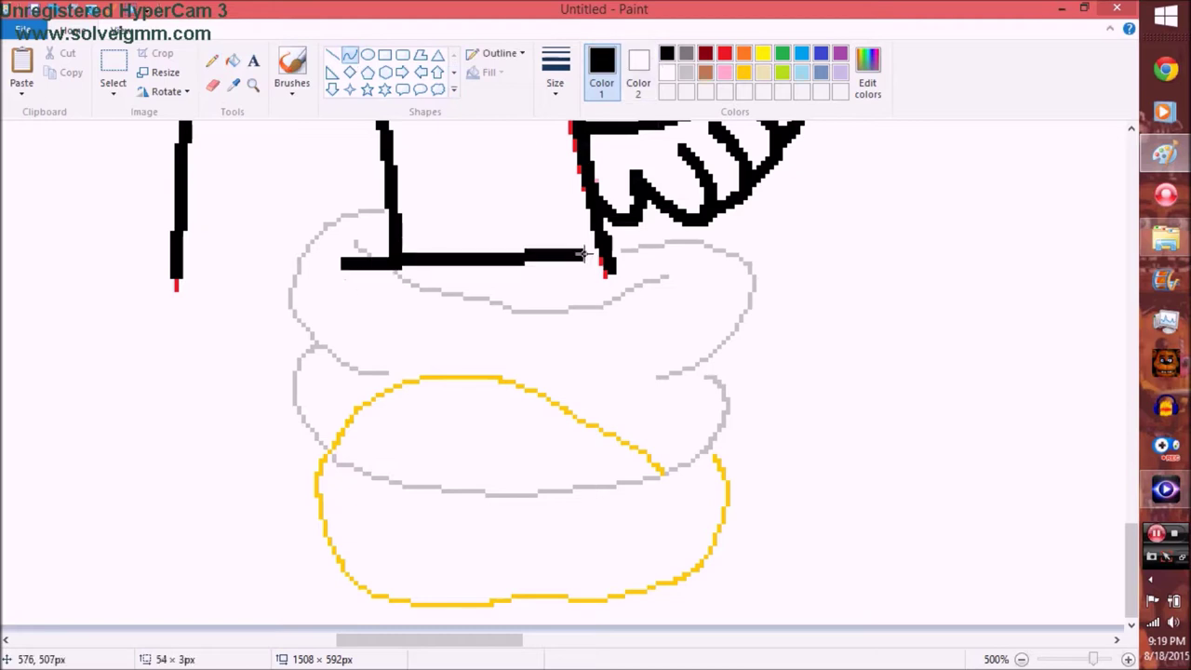
Step: Trace the second character's right boot cuffs with black curves over the gray sketch
left_click_drag(585, 253, 758, 213)
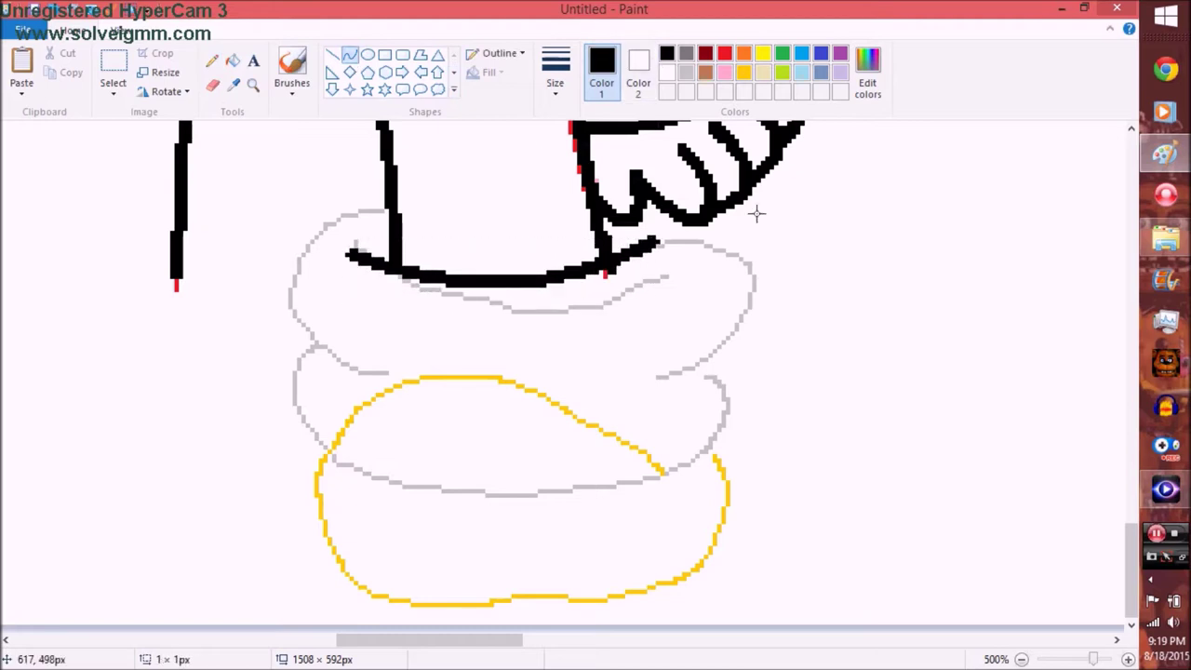
scroll(757, 213, "up", 2)
left_click_drag(633, 502, 736, 354)
scroll(439, 307, "down", 2)
left_click_drag(303, 341, 510, 494)
left_click_drag(373, 437, 309, 475)
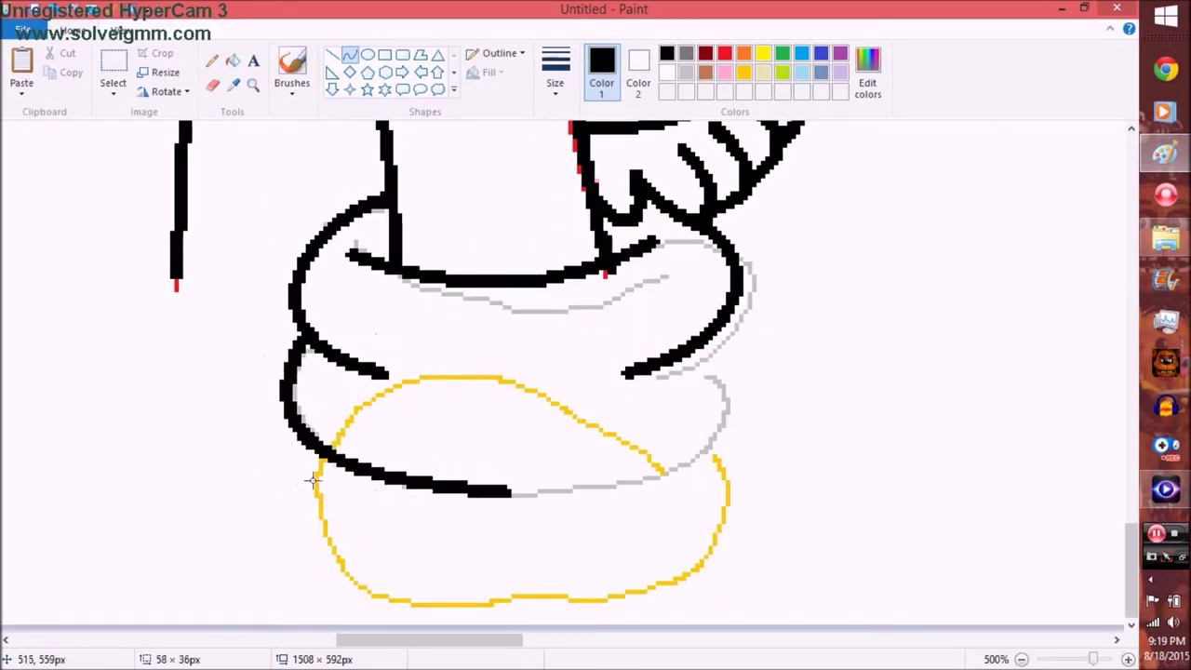
left_click_drag(705, 345, 768, 461)
Step: Outline the right foot with brown curves over the gold sketch and enlarge the canvas to 1508 × 722 px
left_click(725, 72)
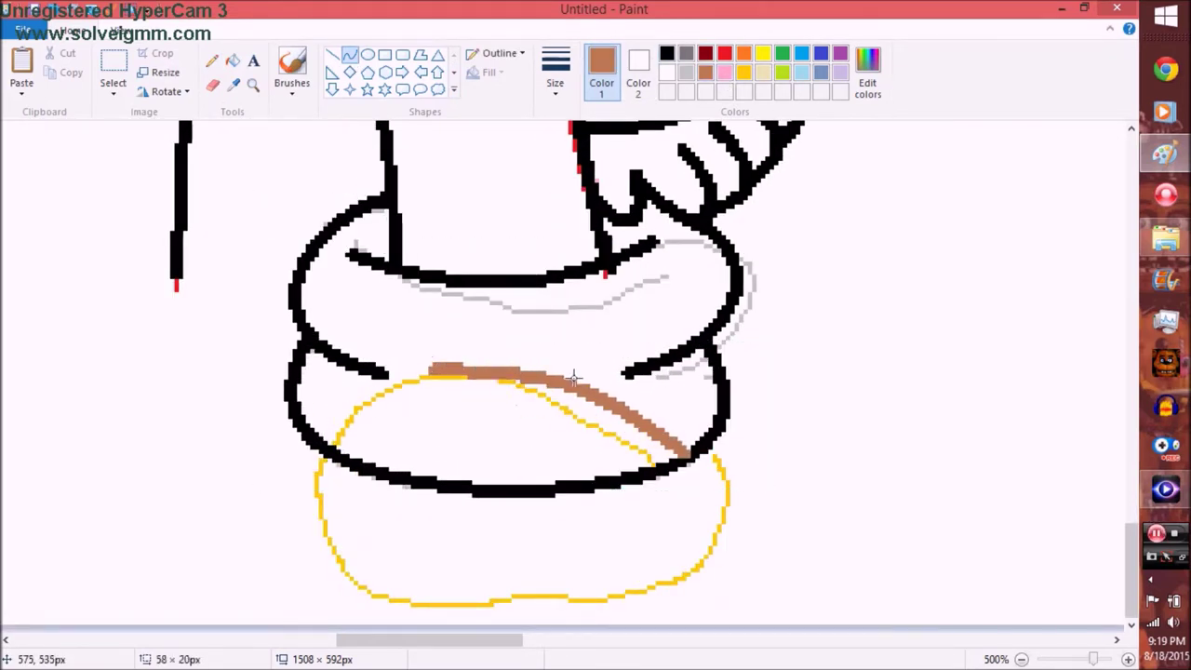
left_click(252, 84)
right_click(341, 375)
left_click(341, 375)
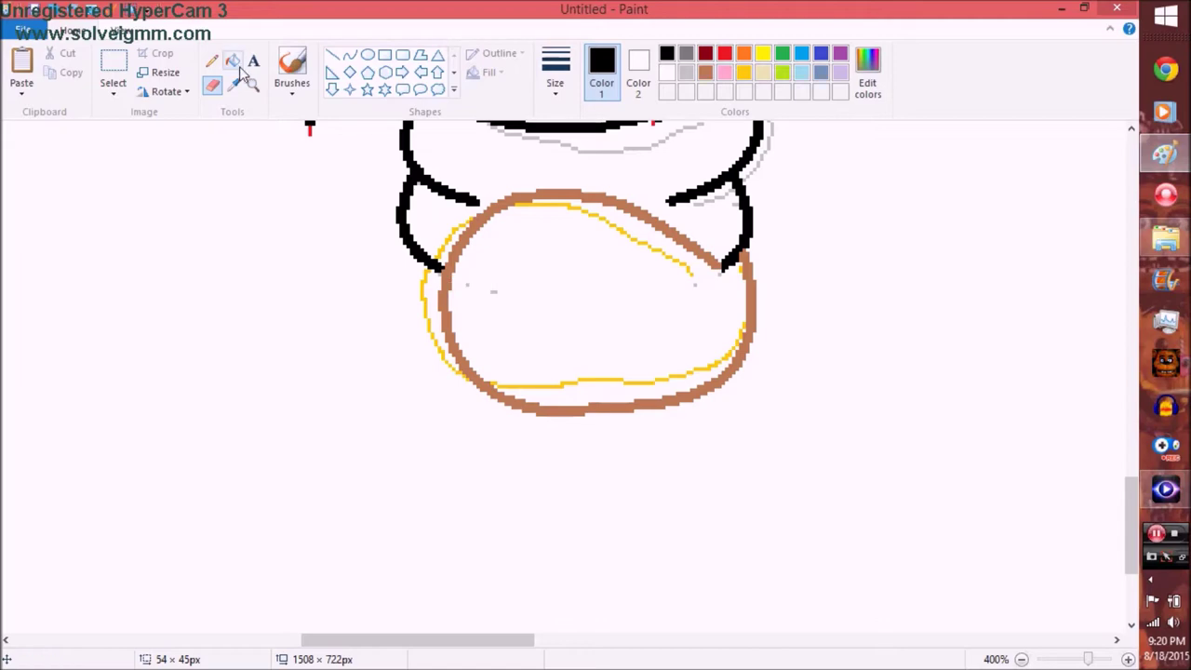
Step: Draw the second character's left boot cuffs in black, outlining its rounded foot in pink and recoloring it black
left_click(349, 55)
scroll(596, 372, "up", 5)
scroll(377, 234, "down", 5)
left_click_drag(226, 280, 423, 354)
mouse_move(279, 316)
left_mouse_down()
mouse_move(260, 237)
mouse_move(139, 420)
mouse_move(176, 335)
left_mouse_up()
scroll(372, 372, "down", 3)
left_click_drag(314, 479, 103, 205)
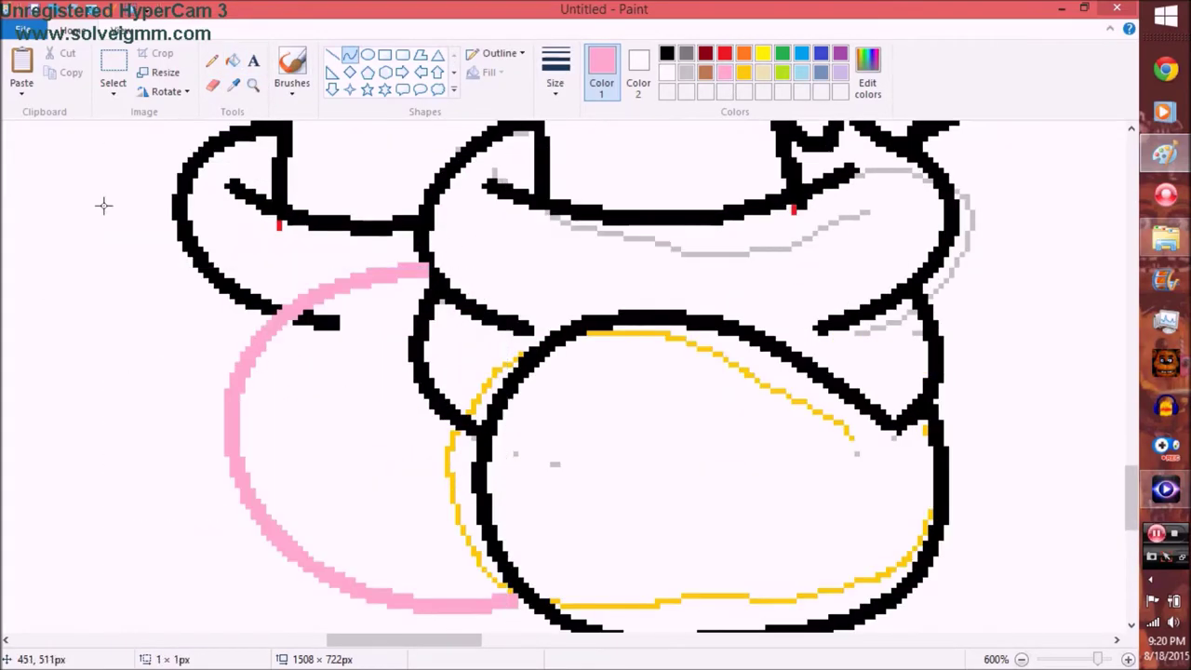
left_click(254, 324)
left_click_drag(203, 273, 228, 419)
Step: Divide the second character's right shoe with a black upright curve and a sagging crosswise curve about 50 px wide
left_click_drag(650, 315, 633, 643)
scroll(632, 559, "down", 3)
left_click_drag(646, 289, 591, 289)
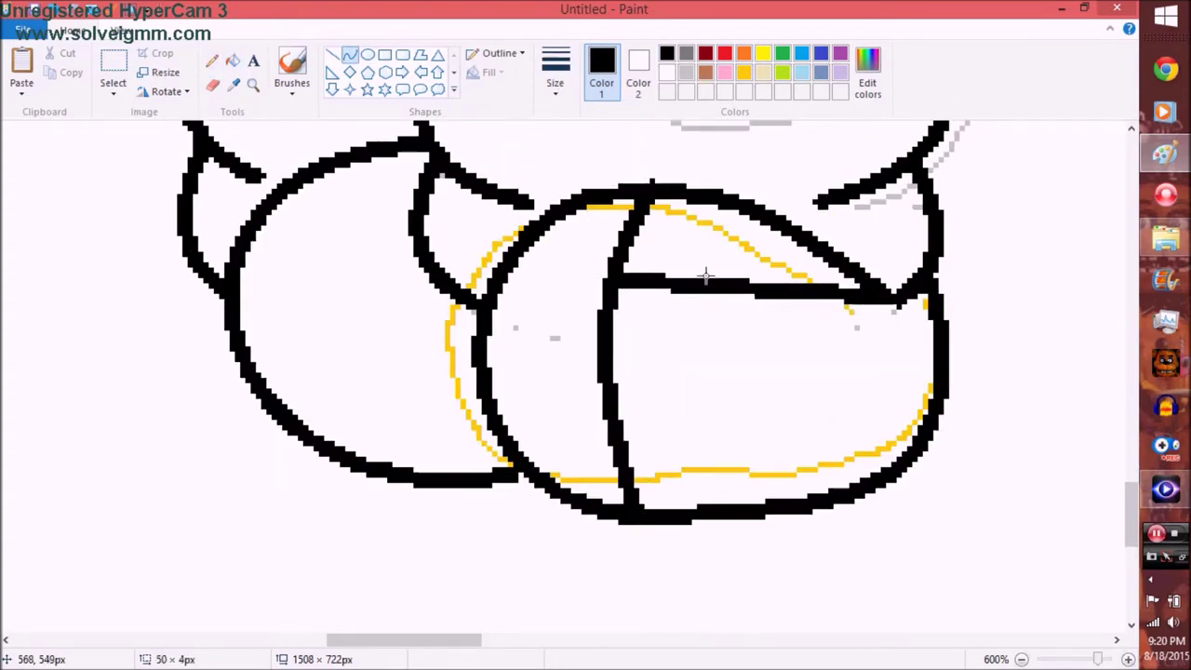
left_click_drag(706, 274, 717, 344)
Step: Add a black upright curve to the second character's left shoe and sole curves beneath both shoes
left_click_drag(368, 426, 377, 464)
left_click_drag(365, 298, 340, 280)
left_click_drag(343, 241, 412, 244)
left_click_drag(296, 389, 279, 438)
scroll(493, 397, "down", 3)
left_click_drag(480, 274, 575, 420)
left_click_drag(844, 411, 924, 454)
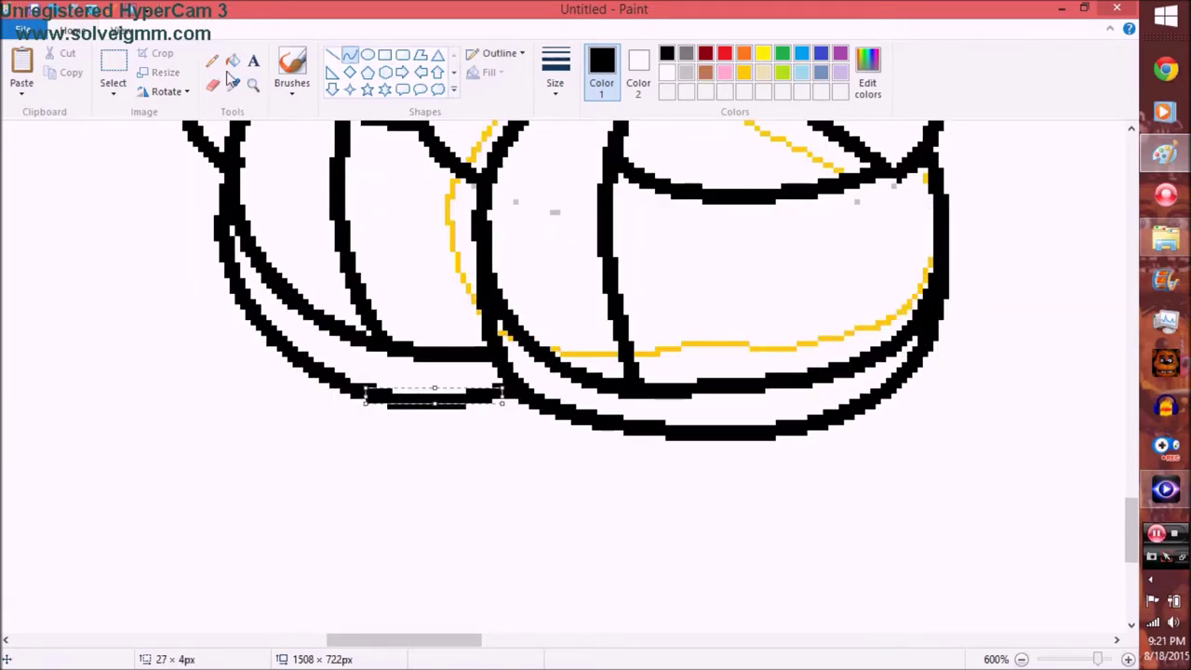
Step: Erase the red sketch lines around the second character's head and the linking arm
left_click(253, 85)
right_click(372, 326)
left_click(317, 419)
left_click(316, 419)
right_click(411, 380)
scroll(410, 380, "up", 5)
scroll(776, 66, "down", 1)
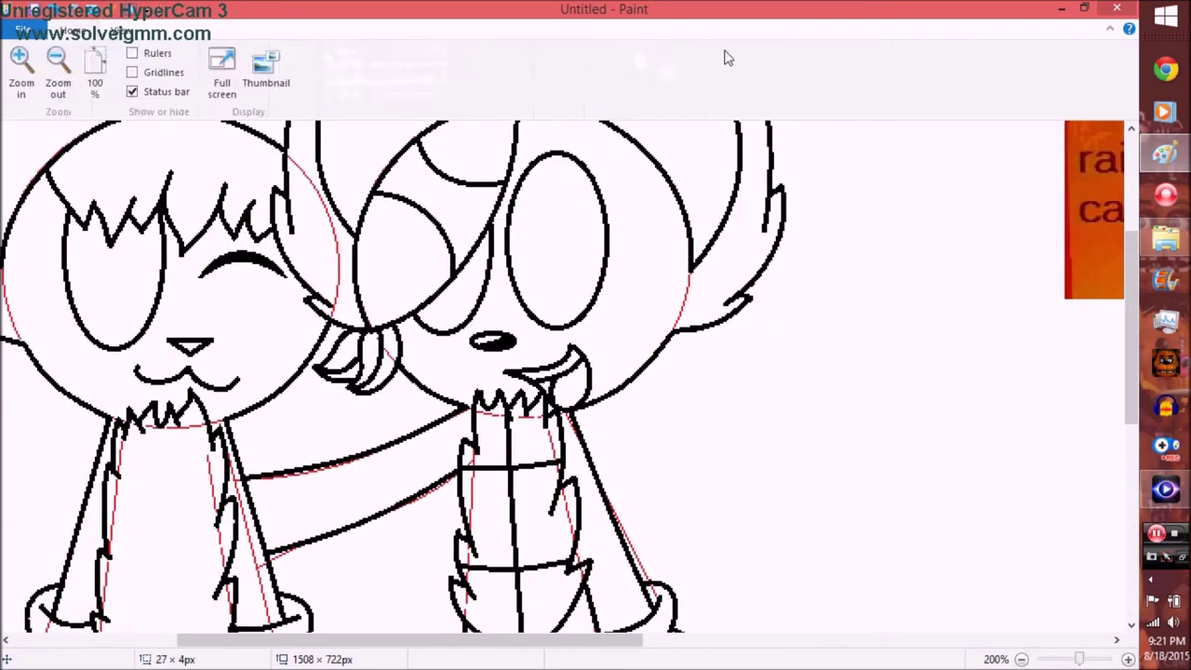
scroll(776, 66, "up", 1)
left_click(725, 53)
scroll(334, 363, "down", 3)
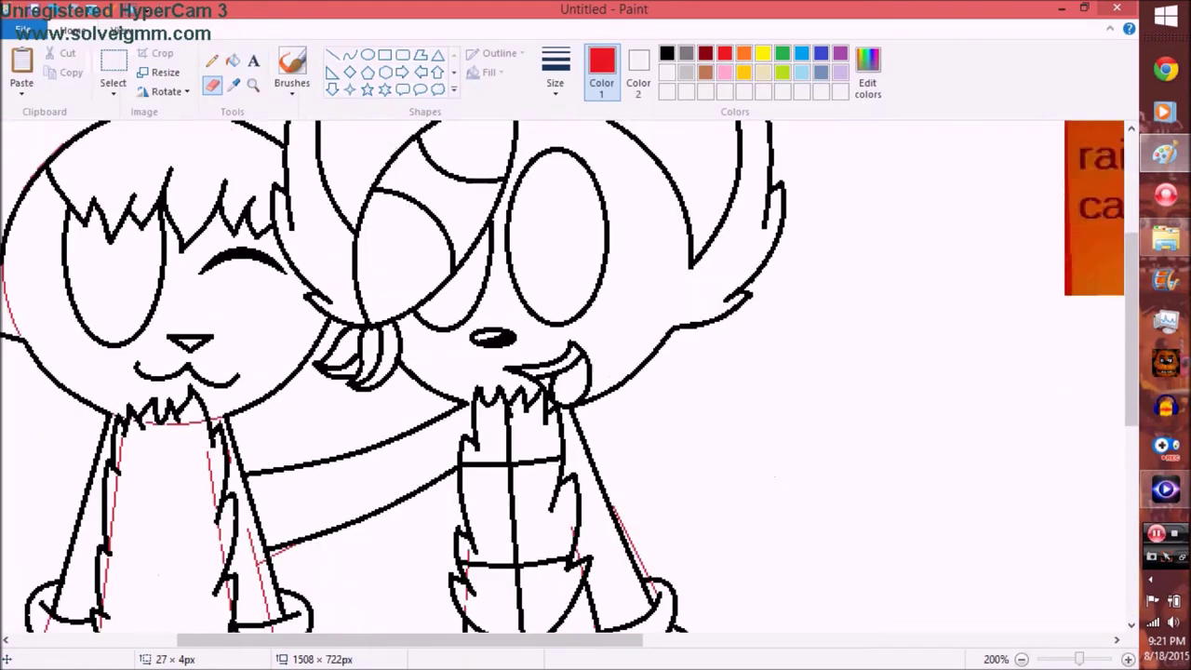
Step: Erase the remaining red and gold sketch lines from both characters, leaving the black outlines
scroll(478, 491, "left", 4)
scroll(438, 360, "down", 5)
scroll(498, 279, "up", 5)
scroll(498, 280, "down", 8)
left_click(725, 73)
scroll(788, 243, "up", 5)
left_click(253, 83)
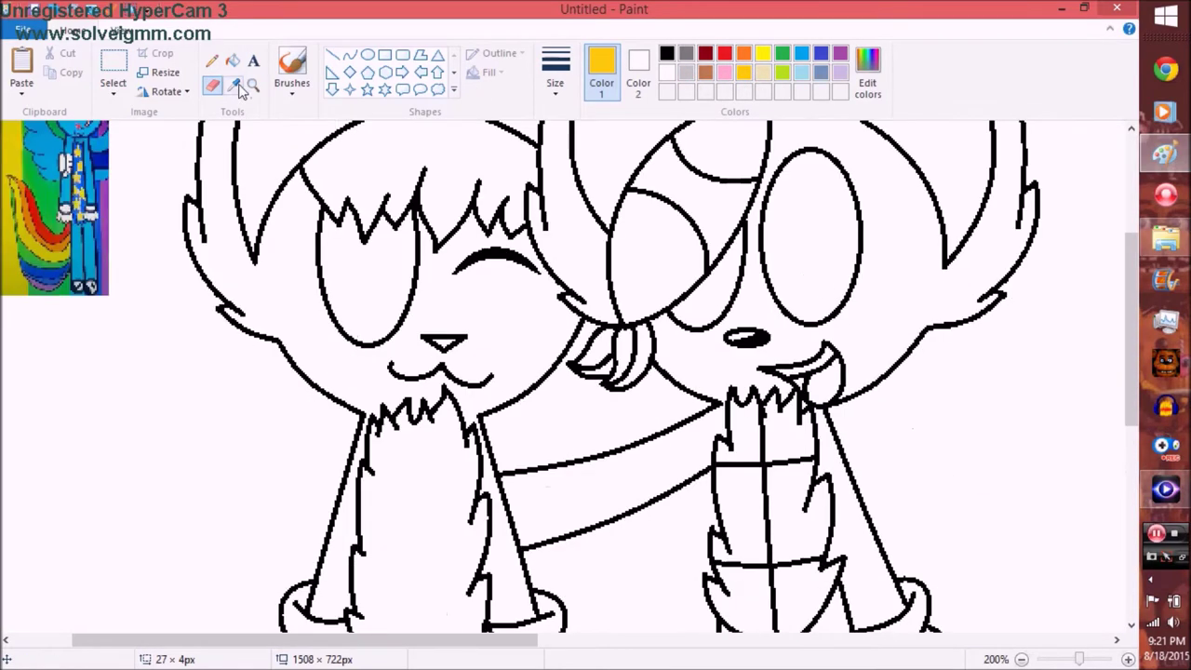
Step: Copy the second character's shoes and place a horizontally flipped copy in the blank space below the first character's legs
right_click(493, 260)
left_click(372, 342)
left_click(500, 314)
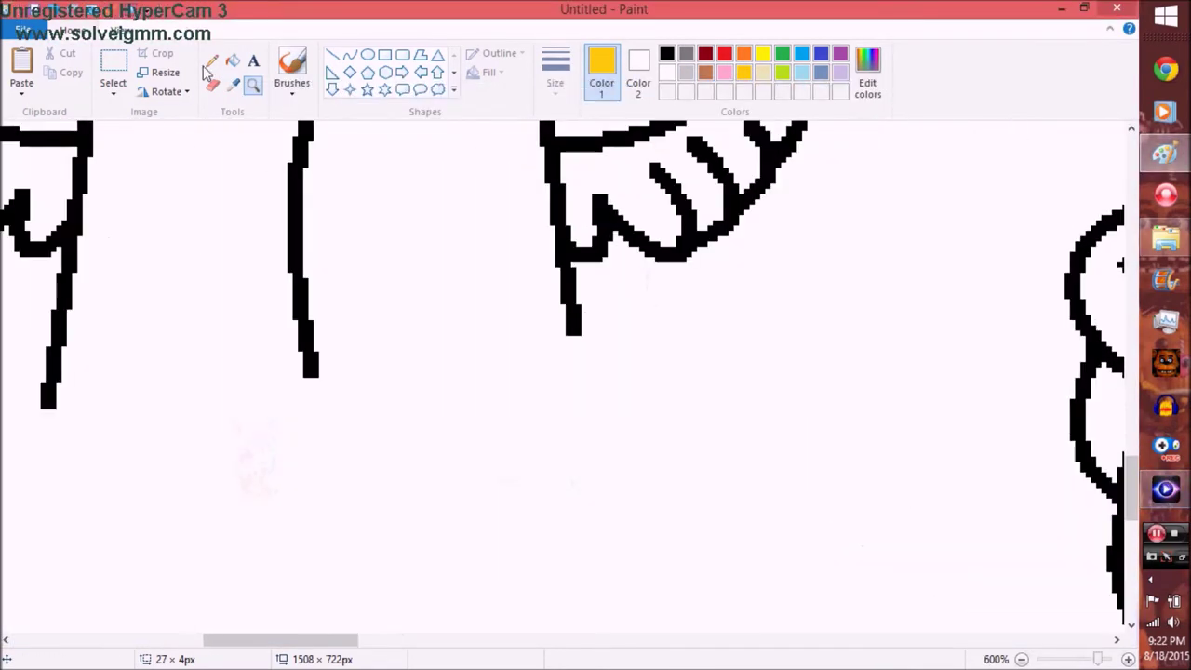
left_click(253, 83)
right_click(228, 431)
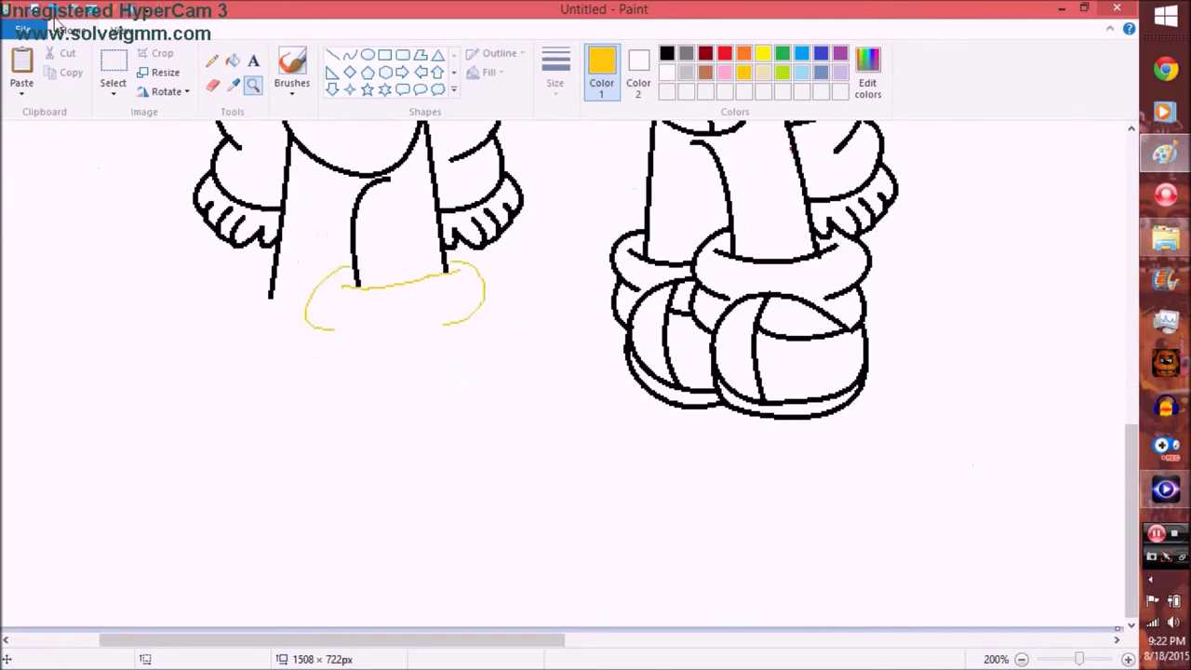
left_click_drag(582, 216, 899, 441)
key("ctrl+c")
key("ctrl+v")
right_click(120, 179)
mouse_move(165, 332)
left_click(358, 416)
left_click_drag(82, 211, 296, 341)
Step: Erase the inner divider curves of both flipped shoes, keeping their outer outlines and soles
scroll(296, 341, "up", 4)
left_click(212, 83)
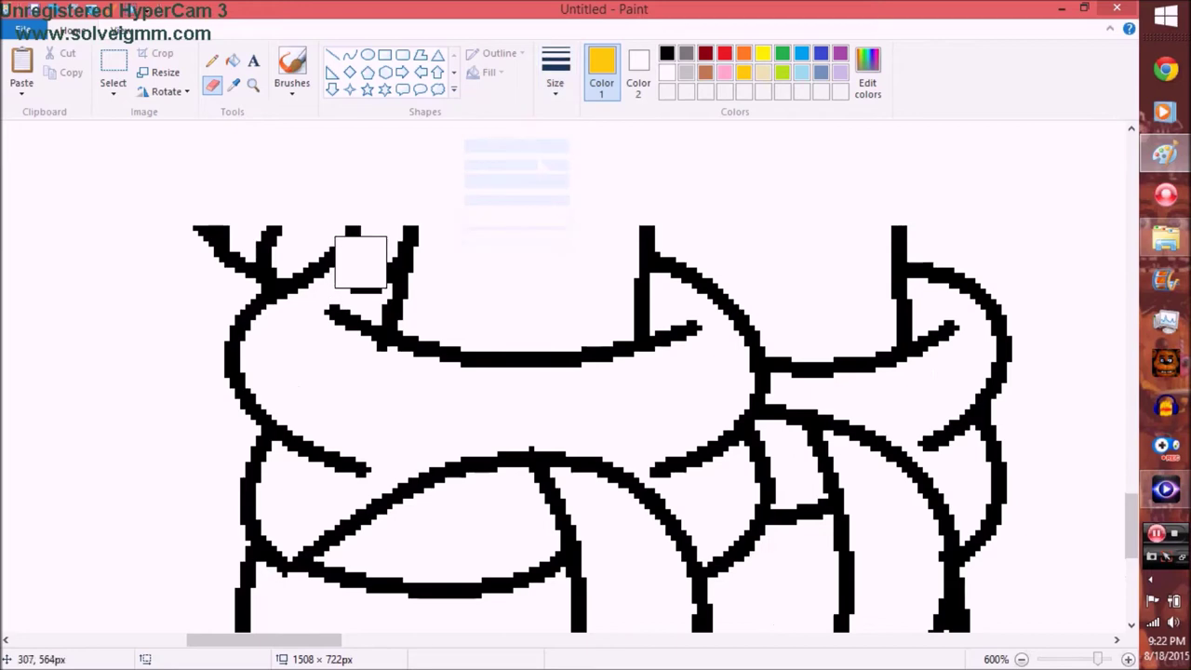
scroll(880, 262, "down", 3)
left_click(212, 60)
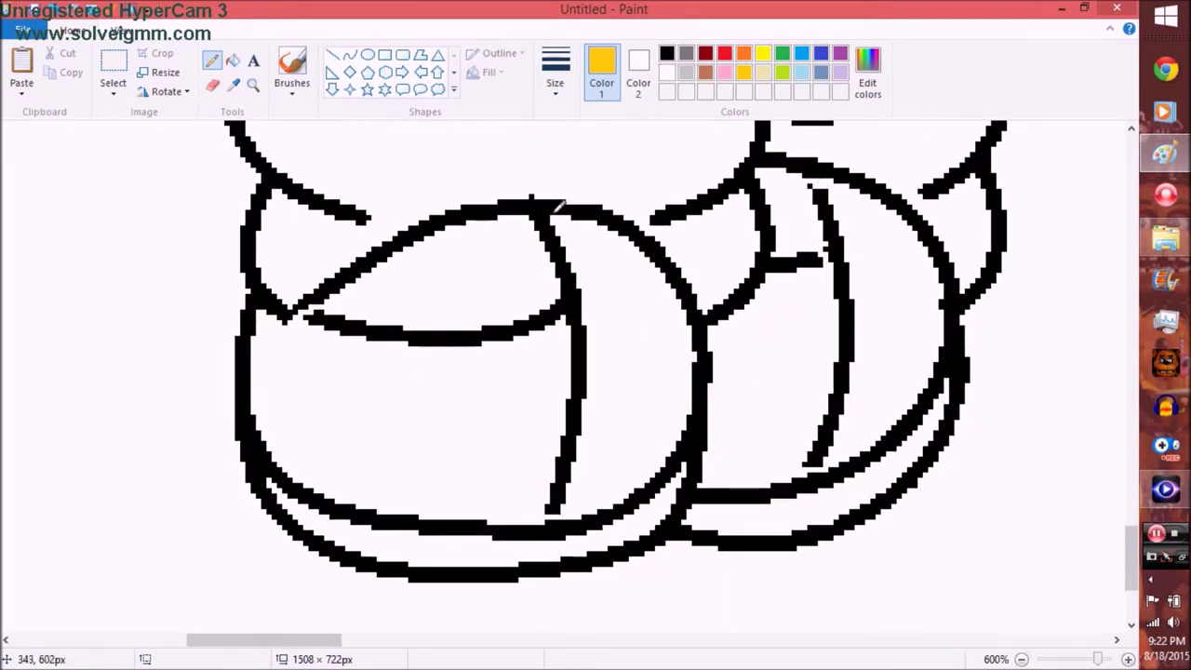
key("ctrl+z")
key("ctrl+z")
key("ctrl+z")
key("ctrl+z")
key("ctrl+z")
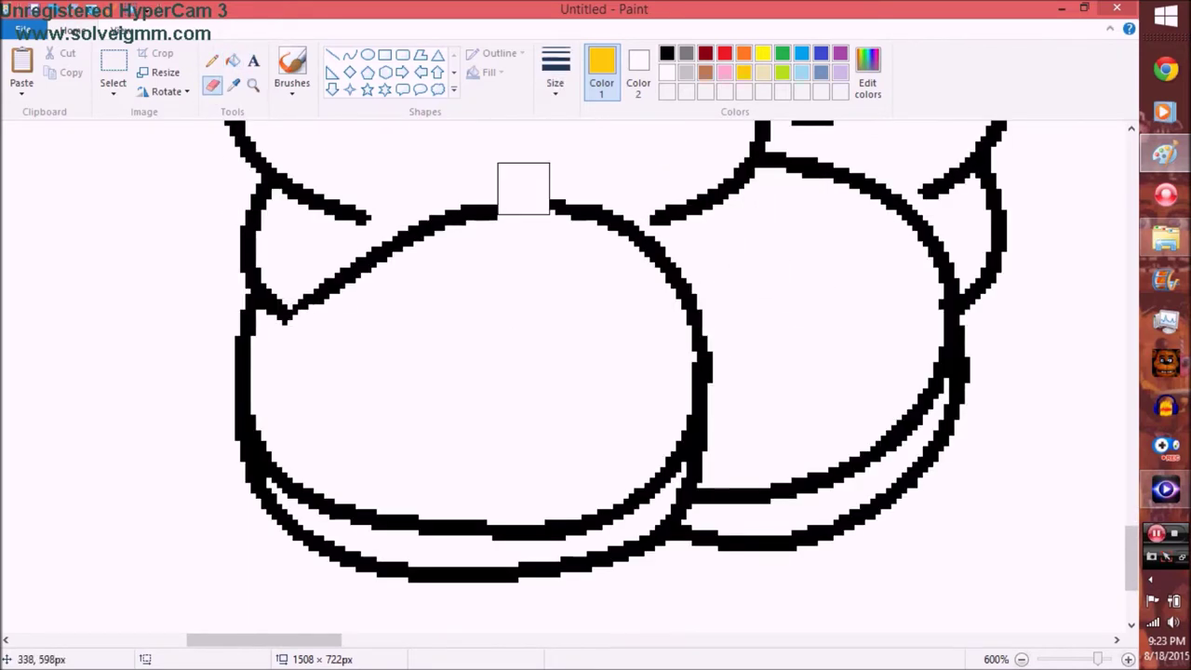
Step: Erase the leg stubs and upper cuff curves above the flipped shoes
scroll(525, 189, "up", 3)
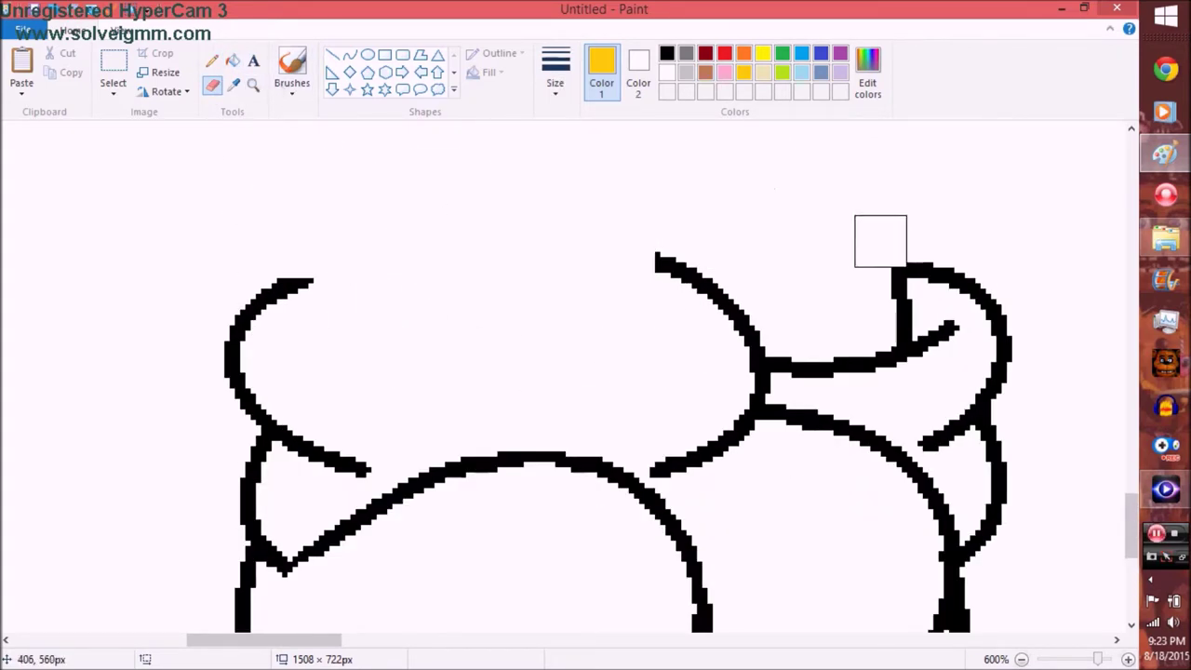
scroll(165, 232, "down", 2, "ctrl")
key("ctrl+y")
key("ctrl+y")
key("ctrl+y")
key("ctrl+y")
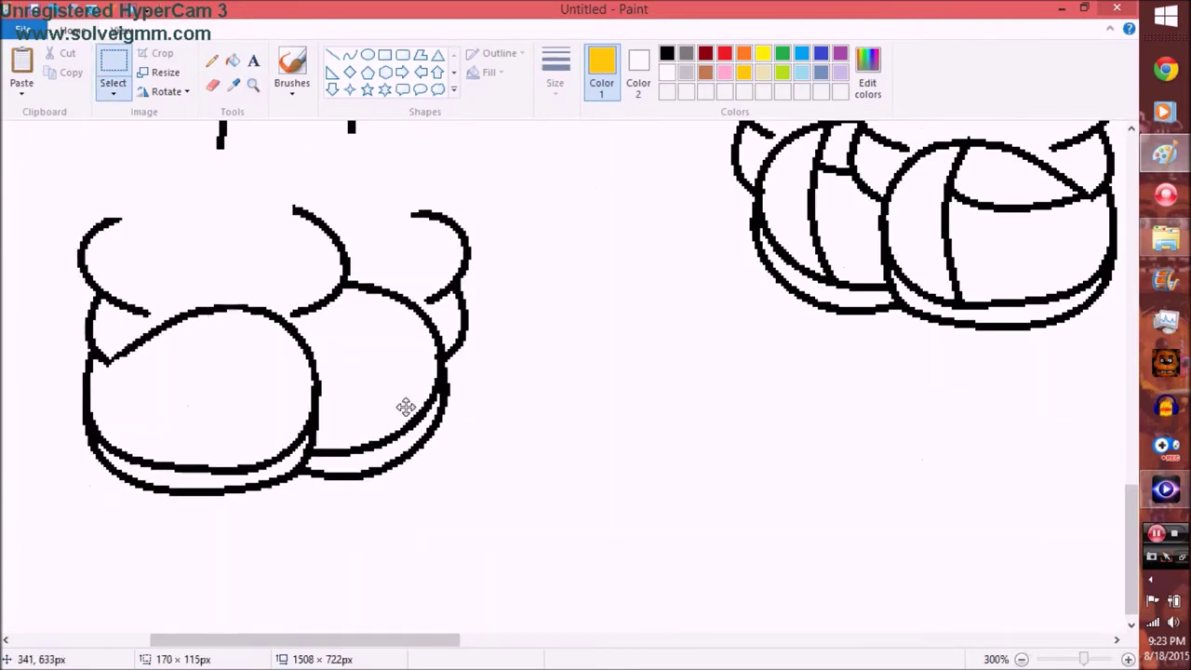
Step: Fit the flipped shoes under the first character's legs and draw sagging cuff curves, the front one about 57 px wide
left_click(253, 84)
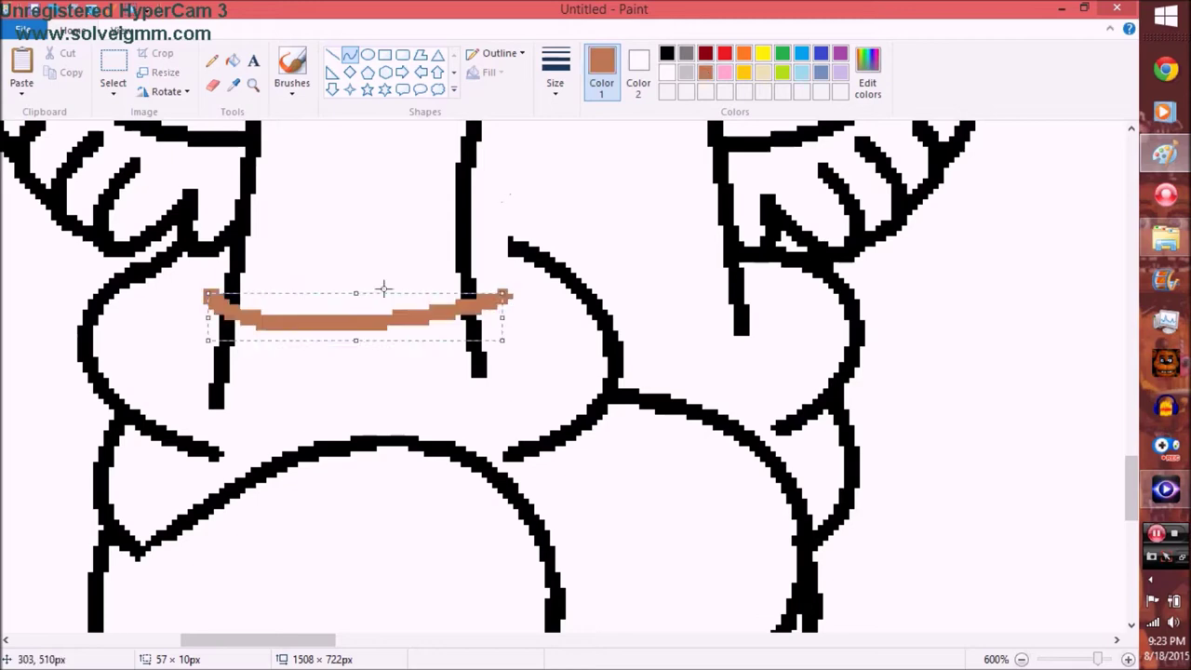
left_click(706, 73)
left_click(232, 61)
left_click(349, 55)
left_click_drag(771, 286, 603, 295)
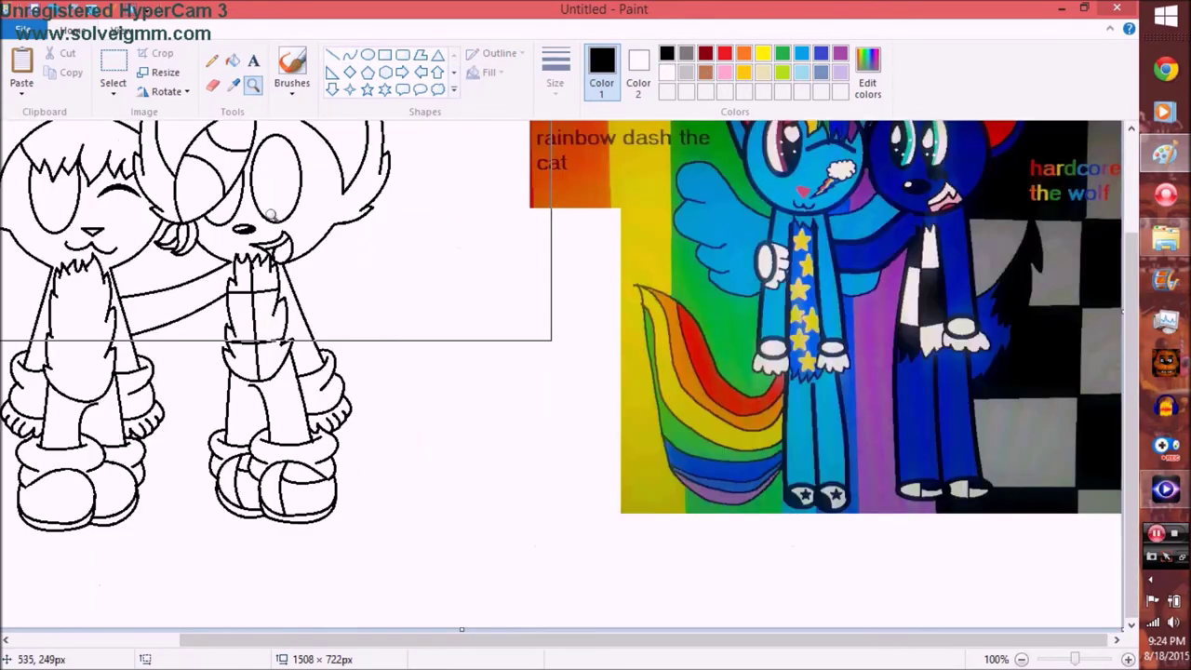
Step: Draw a black toe curve on the first character's front shoe and a small cuff curve about 14 by 26 px behind it
left_click(270, 214)
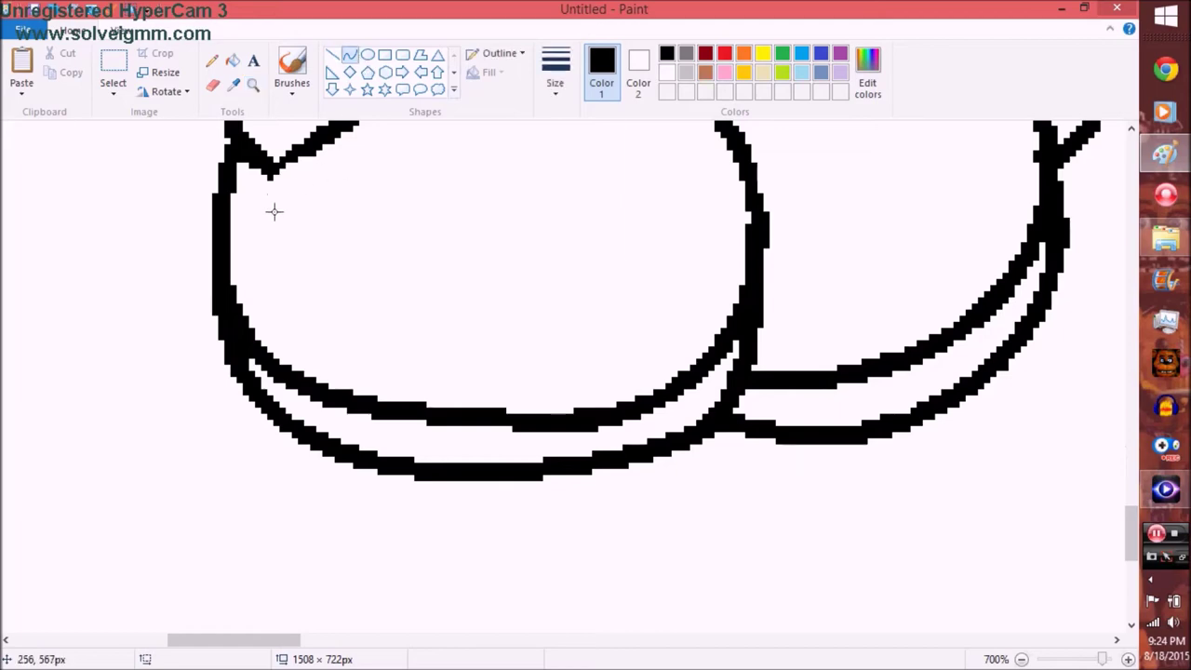
left_click_drag(271, 207, 526, 419)
left_click_drag(426, 208, 611, 259)
scroll(611, 259, "up", 3)
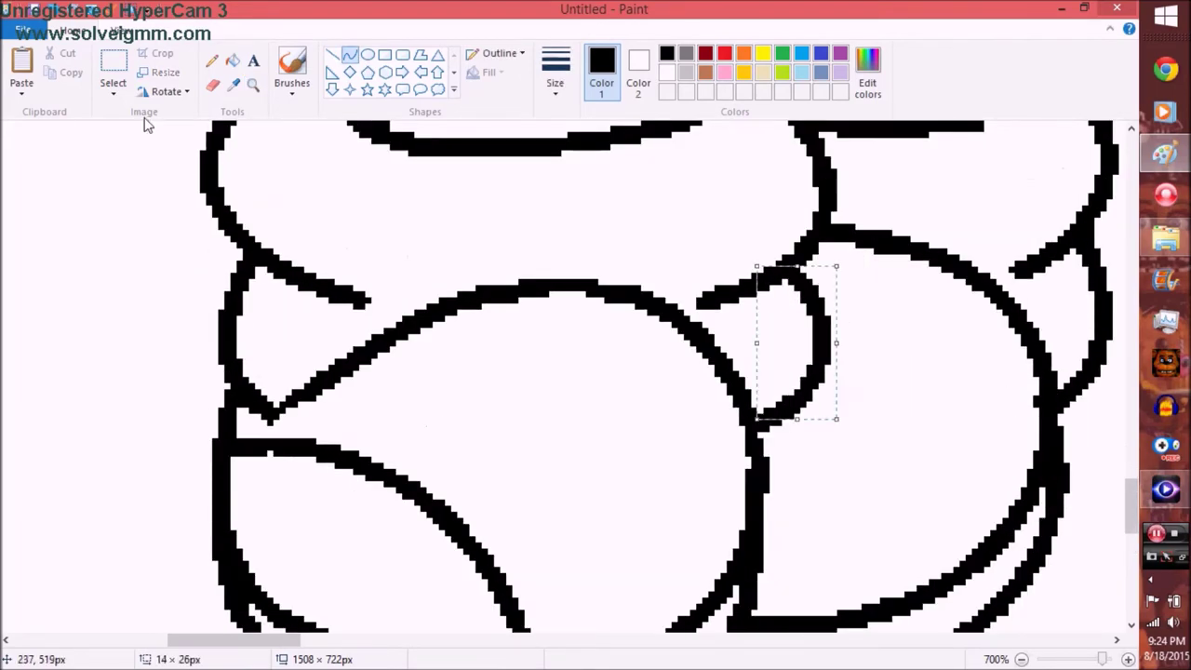
Step: Add a black five-point star about 26 px wide to each of the first character's shoes, filling the front one solid
left_click(253, 84)
right_click(224, 228)
left_click(270, 232)
left_click_drag(255, 251, 426, 424)
left_click(232, 61)
left_click(340, 340)
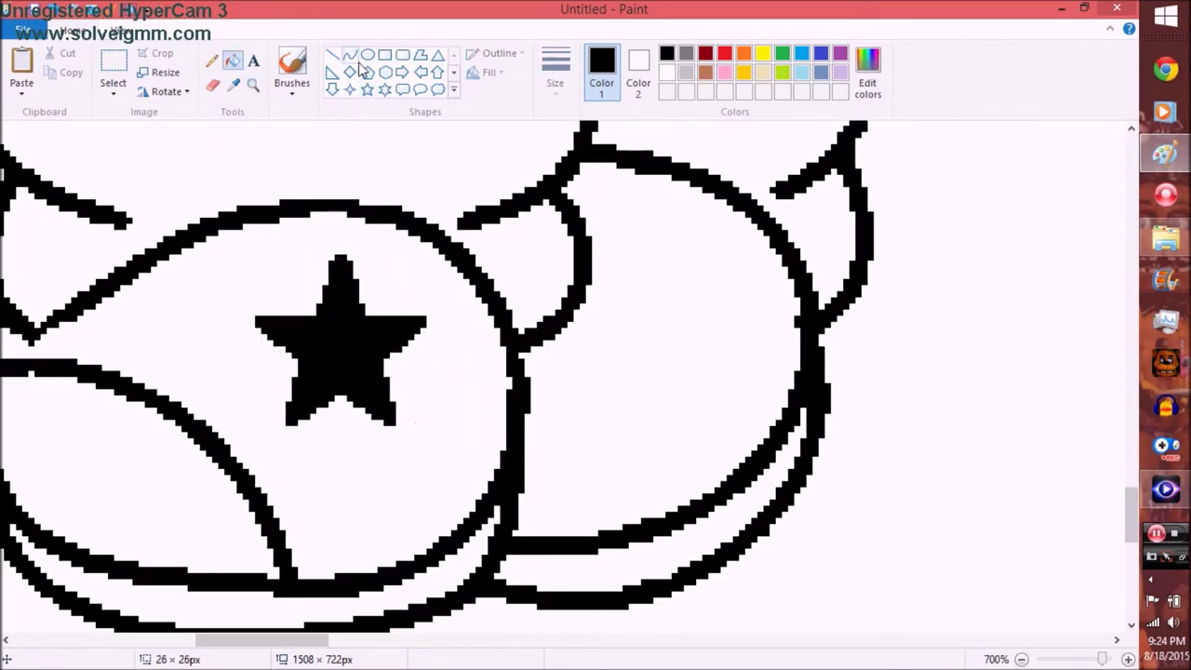
left_click_drag(616, 235, 763, 388)
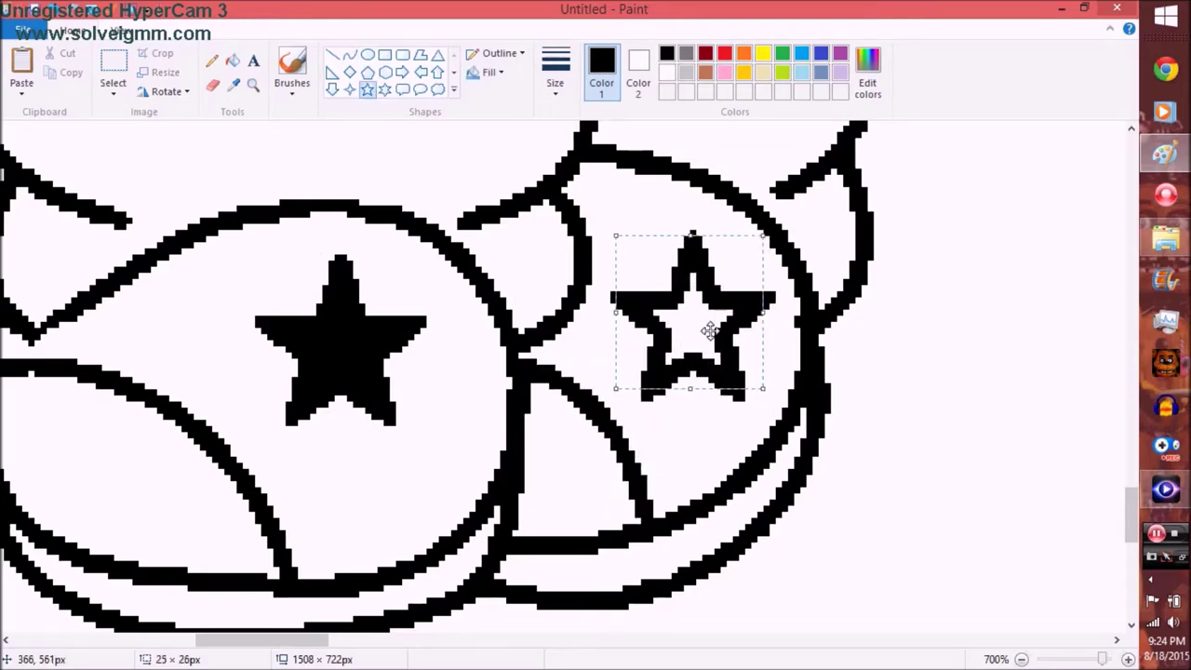
Step: Draw the first character's large pointed tail in black curves, with jagged notches along its lower edge up to the shoe
left_click(253, 84)
right_click(414, 185)
left_click(344, 363)
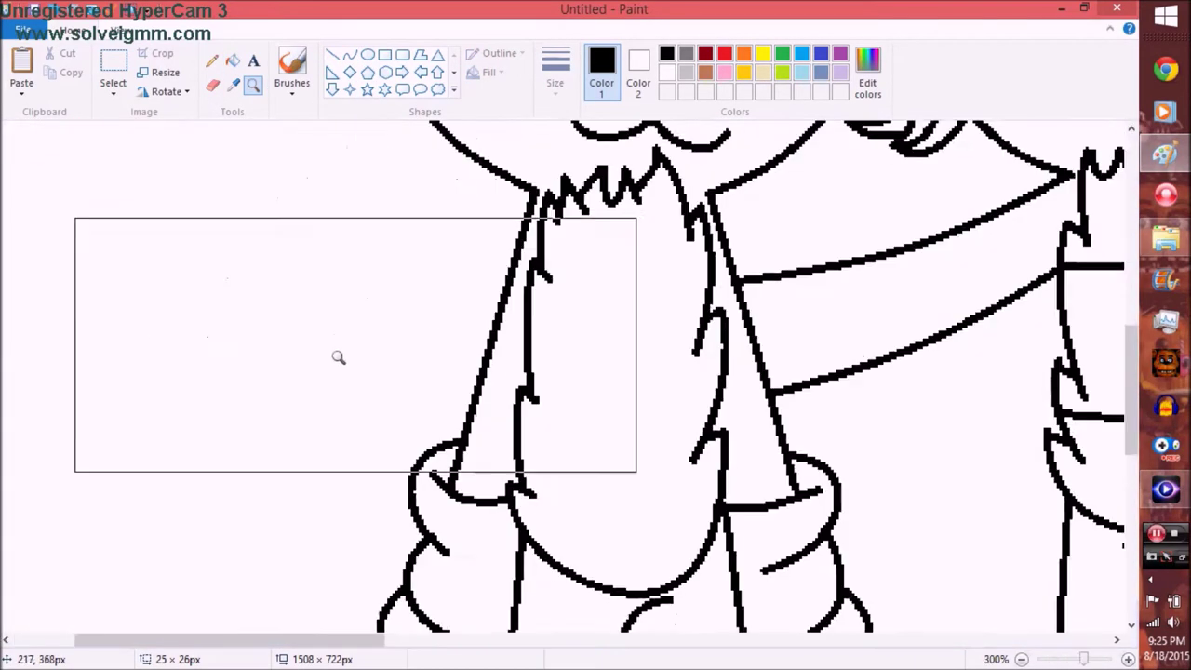
left_click(349, 54)
scroll(490, 245, "up", 3)
mouse_move(335, 484)
left_mouse_down()
mouse_move(274, 444)
mouse_move(330, 531)
mouse_move(430, 496)
mouse_move(521, 496)
left_mouse_up()
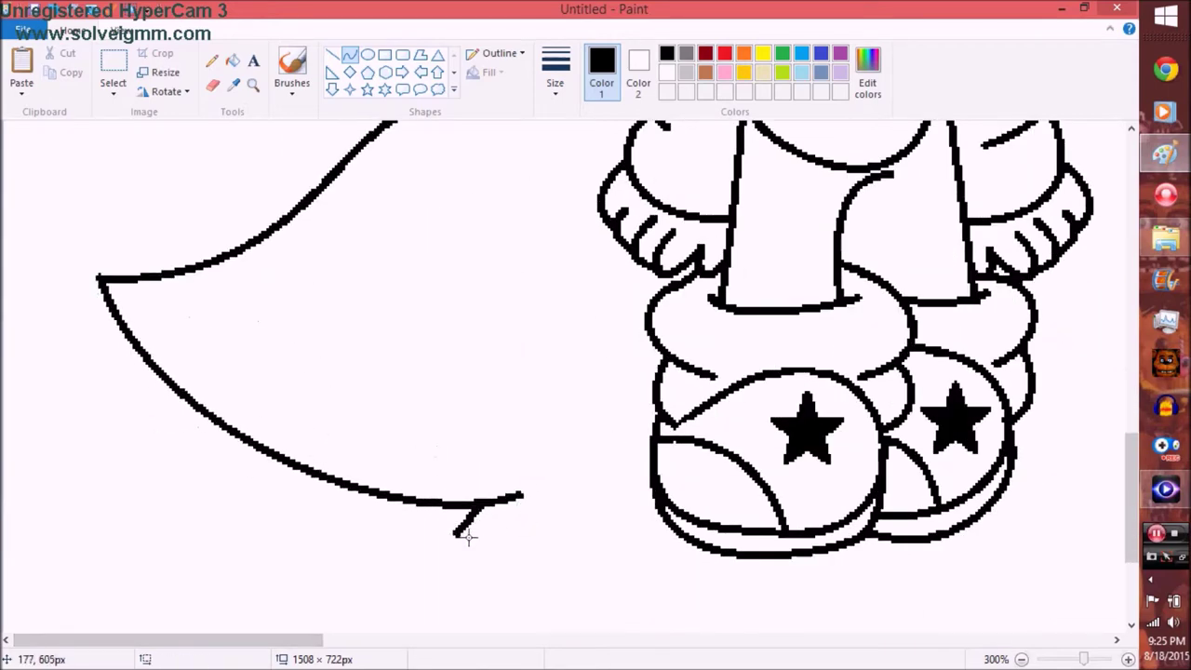
scroll(385, 326, "up", 2)
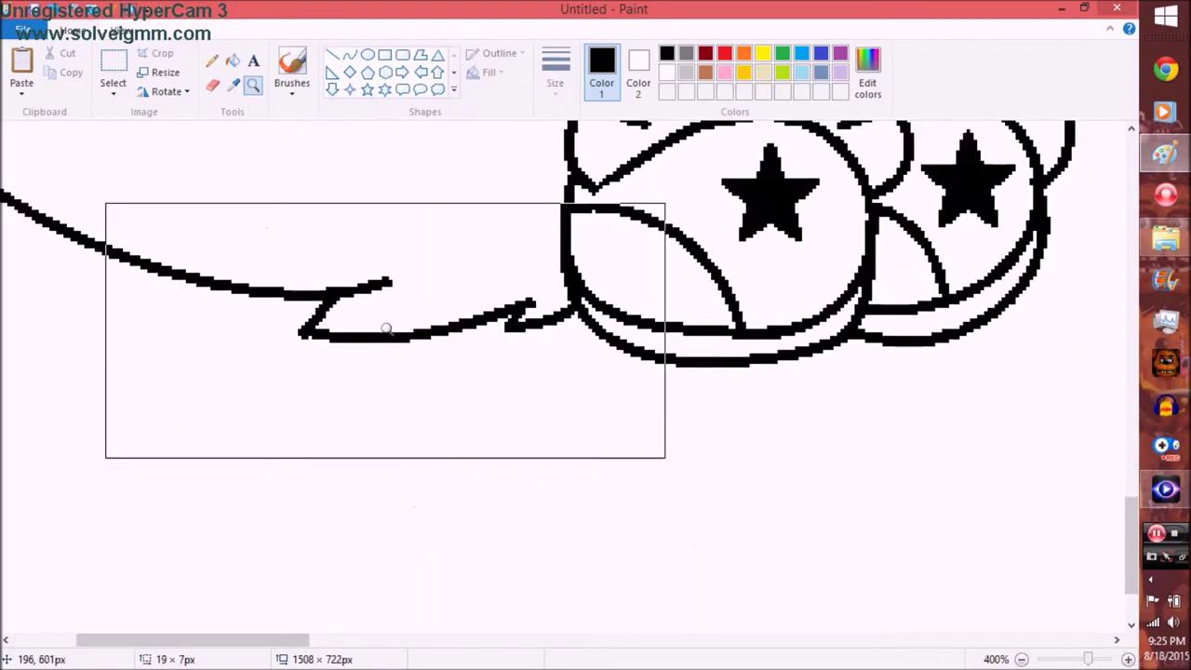
left_click(212, 60)
Step: Draw the second character's upswept tail in black curves, with jagged notches down its outer edge to the shoe
left_click(253, 83)
right_click(558, 373)
left_click(558, 447)
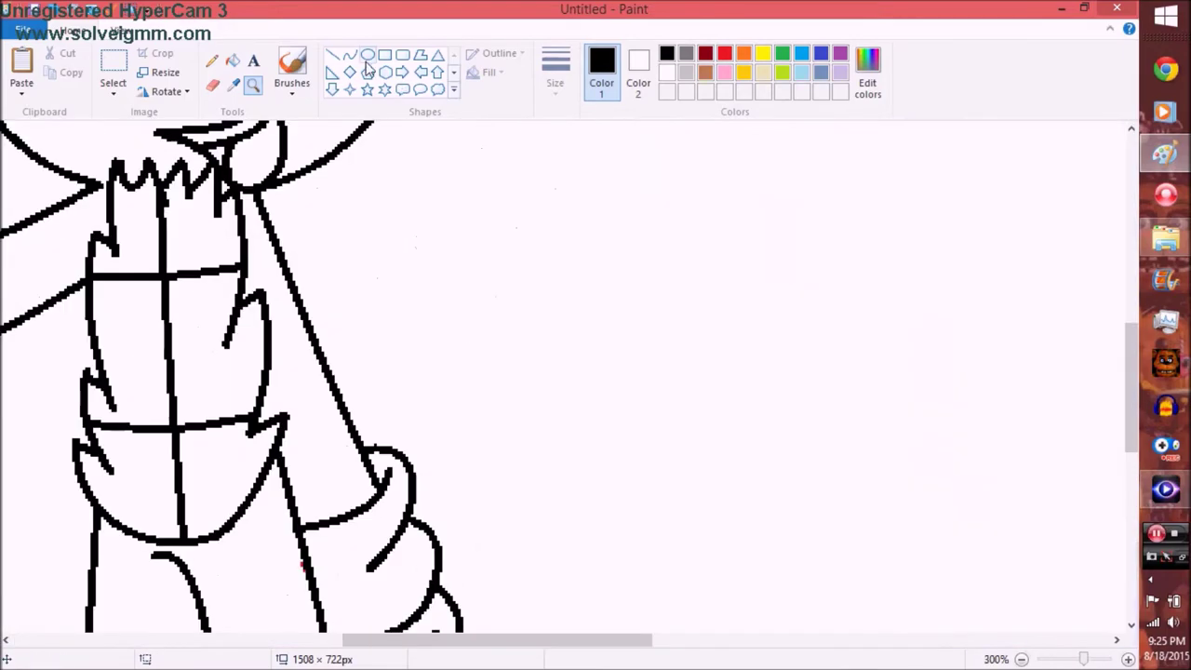
left_click_drag(549, 266, 659, 625)
left_click_drag(656, 400, 726, 400)
scroll(718, 340, "down", 3)
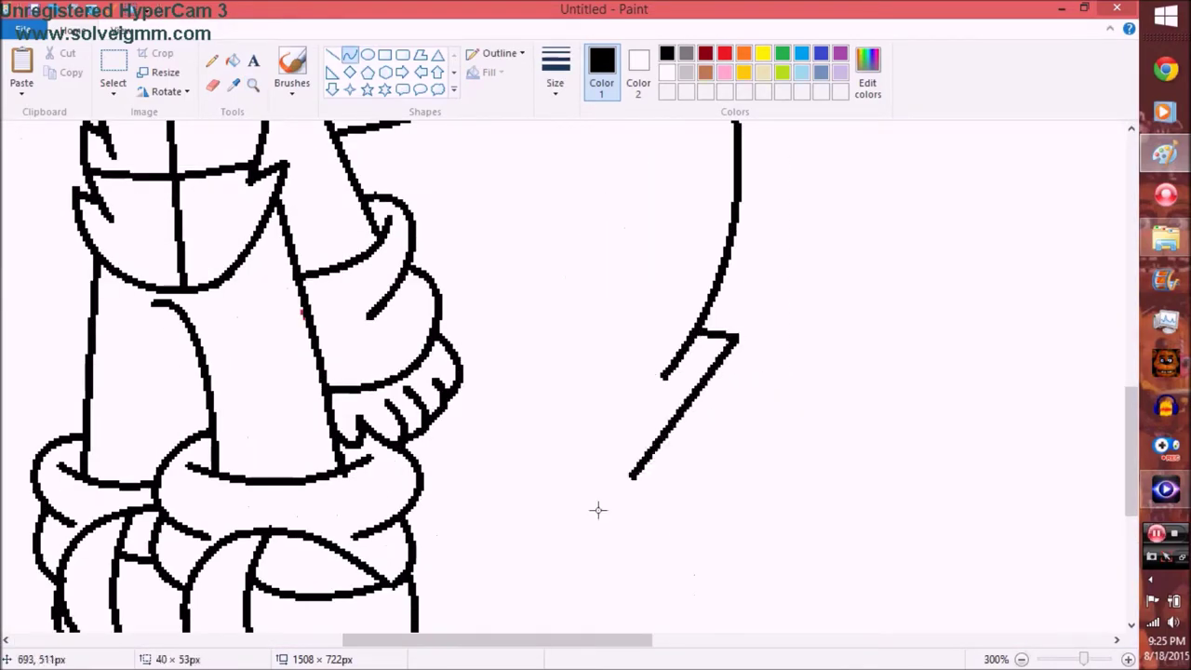
scroll(561, 419, "down", 2)
Step: Draw a black zigzag fur line down the inside of the second character's tail to its lower edge
left_click(253, 84)
right_click(447, 378)
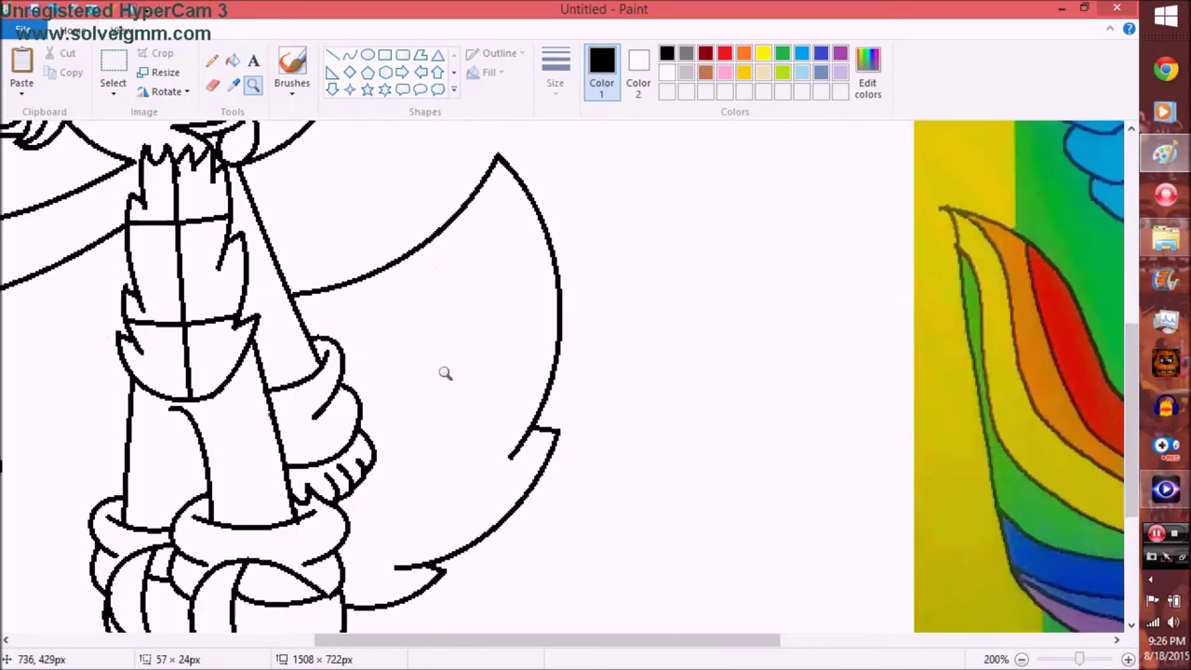
left_click(447, 378)
left_click_drag(346, 231, 468, 412)
scroll(446, 362, "down", 2)
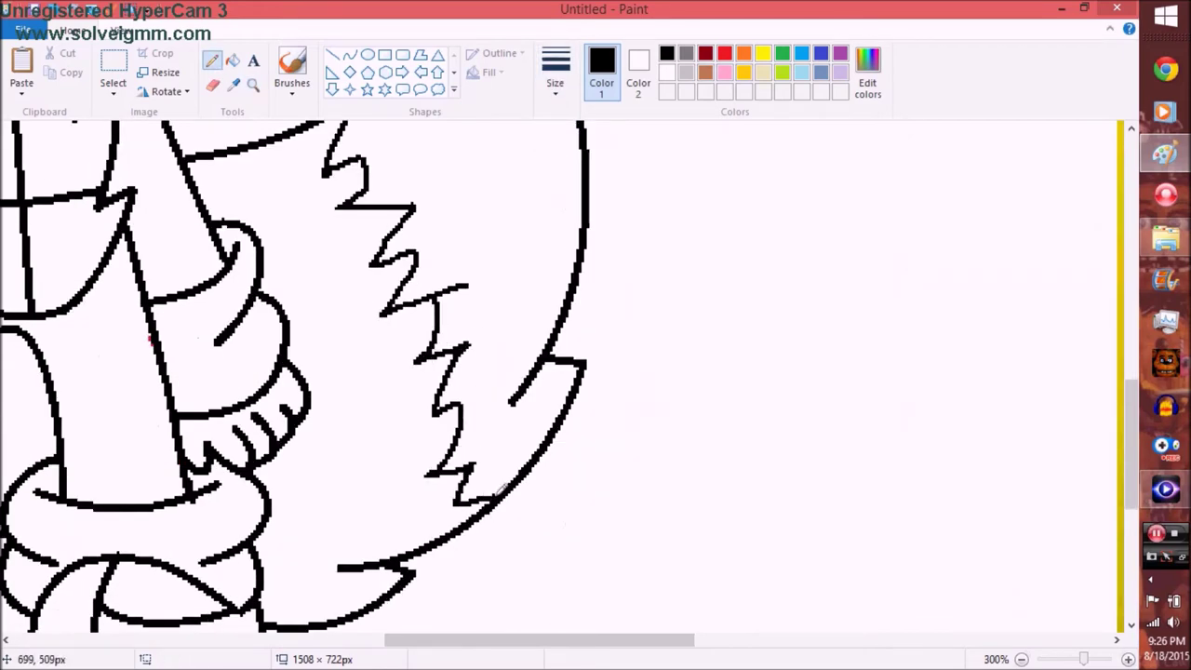
Step: Draw a thin black zigzag from the second character's uncovered eye to the mouth corner and fill the area under the eye black
left_click(253, 84)
right_click(446, 372)
left_click(284, 187)
left_click(519, 392)
left_click(332, 54)
scroll(381, 203, "down", 2)
left_click(1165, 488)
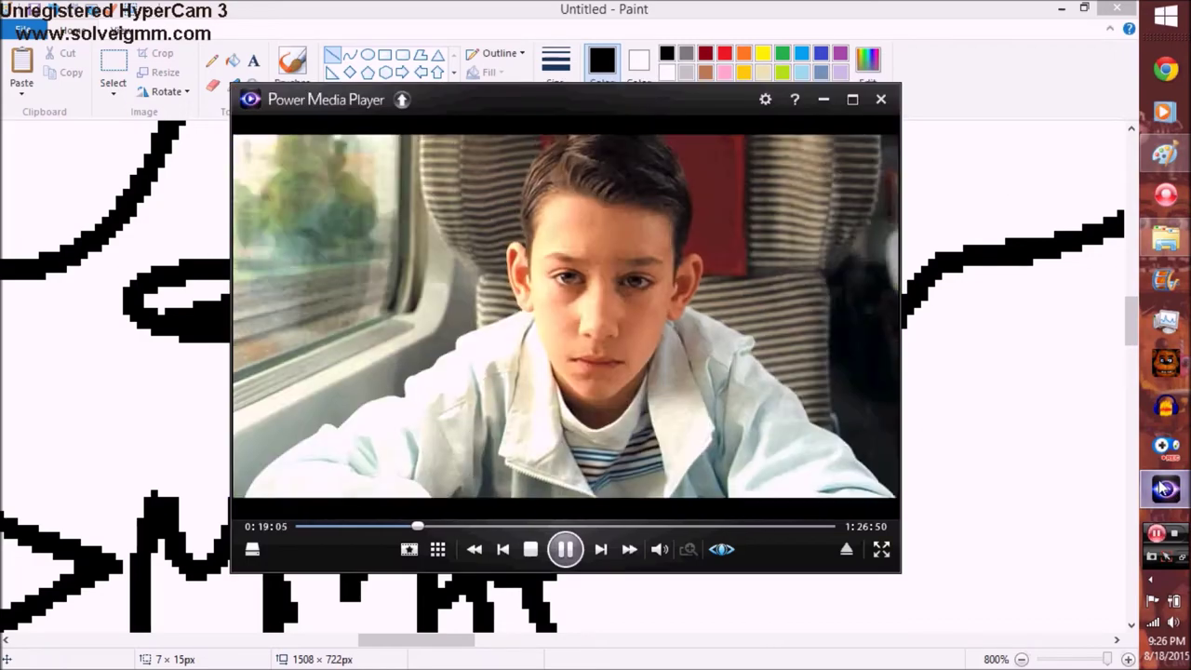
left_click(1036, 199)
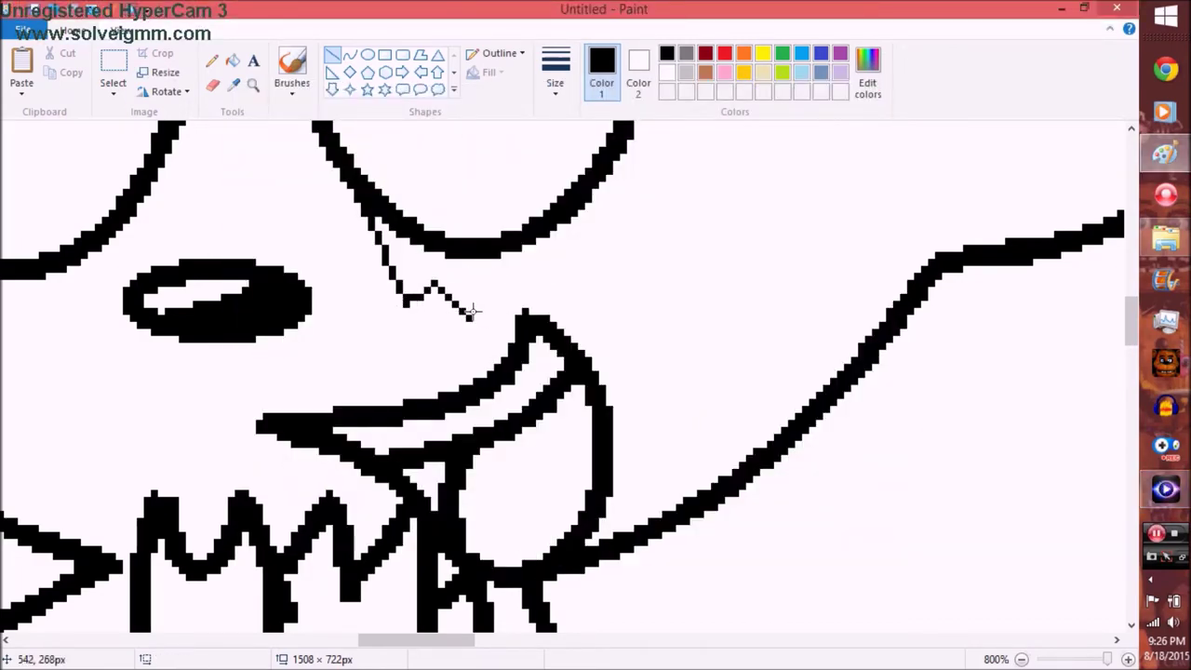
left_click(554, 72)
left_click(535, 126)
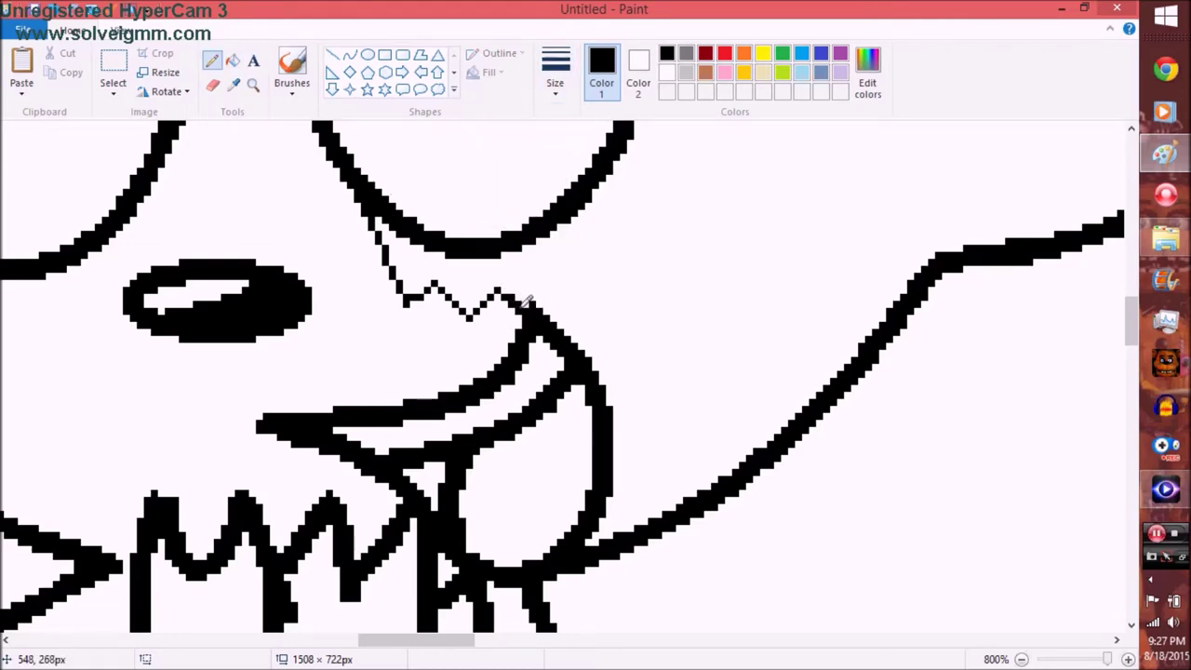
left_click(233, 61)
left_click(466, 260)
Step: Trim the canvas closely around the two outlined characters, removing the reference picture and surplus blank space
left_click(253, 84)
right_click(258, 287)
right_click(257, 288)
left_click(113, 73)
left_click_drag(64, 223, 252, 558)
right_click(93, 218)
left_click(121, 413)
left_click(253, 84)
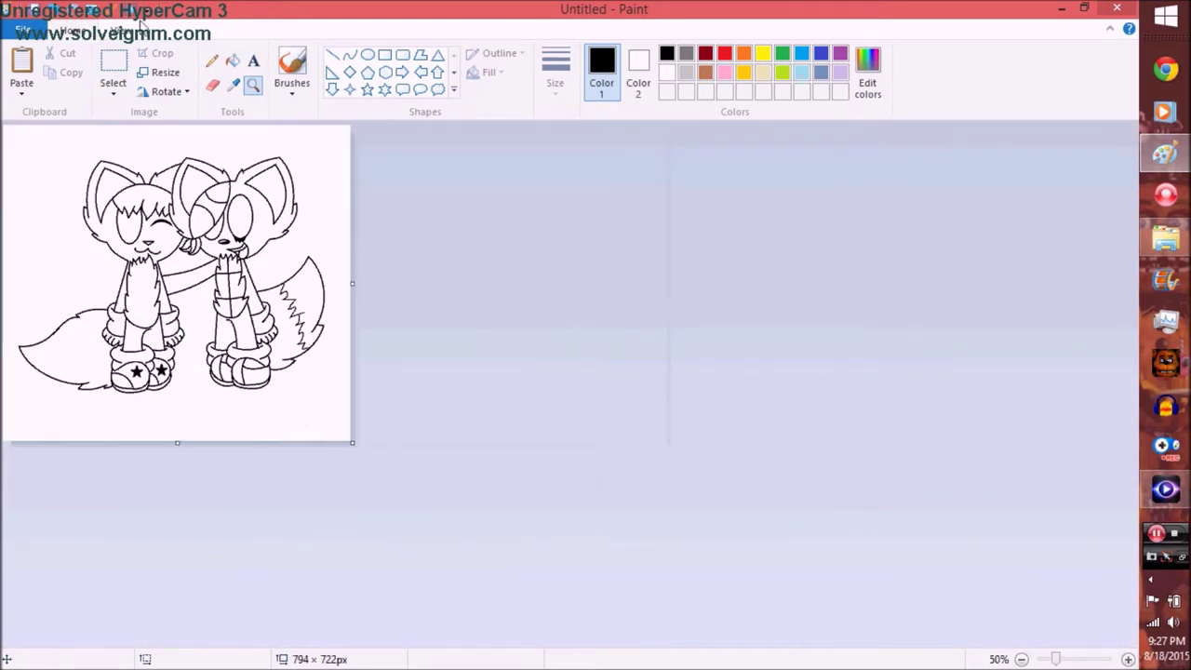
left_click(112, 73)
key("ctrl+z")
key("ctrl+z")
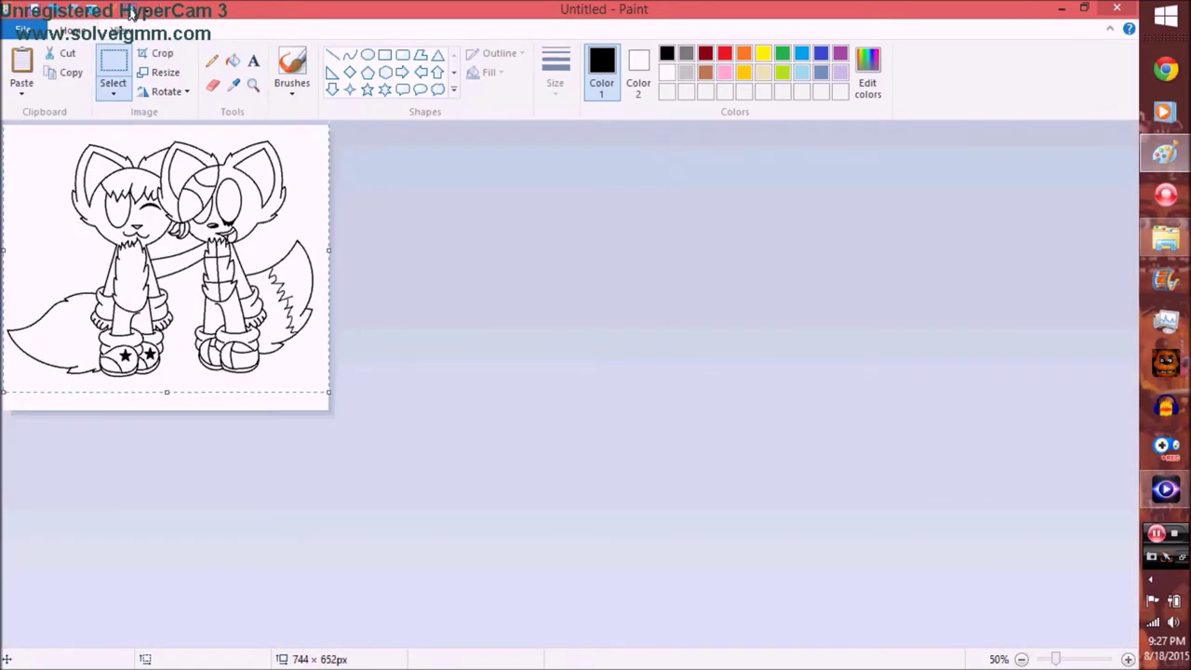
Step: Paste the reference picture beside the outlined characters and reduce the canvas width to 1508 px
left_click(1058, 12)
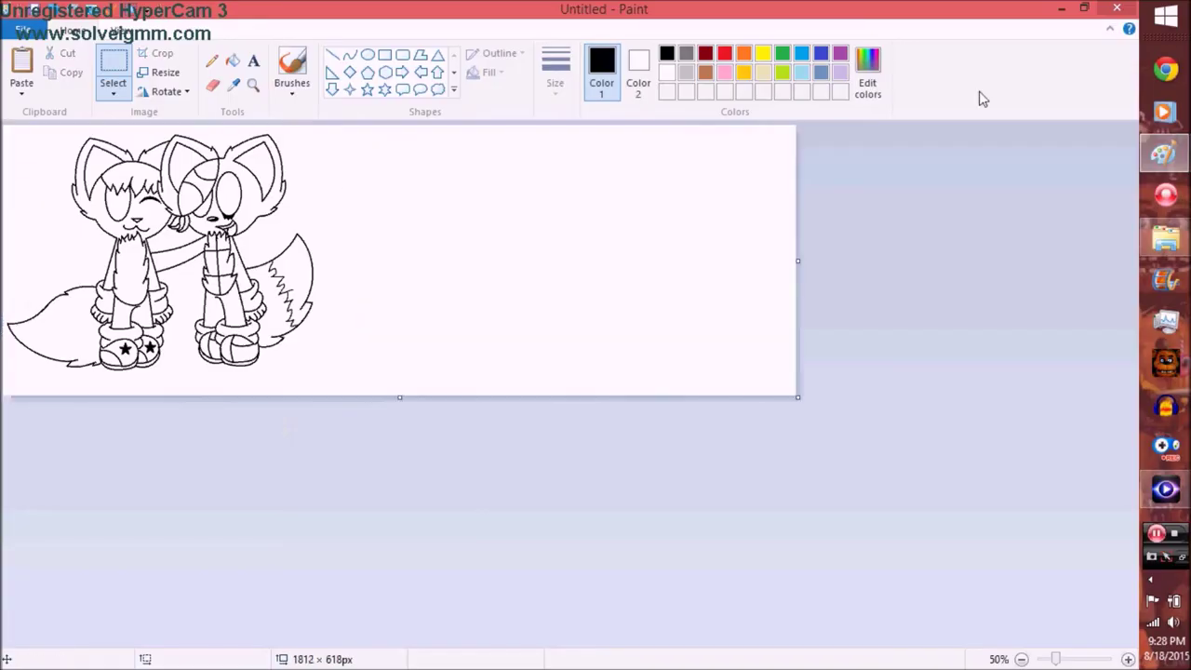
left_click(21, 90)
left_click(41, 113)
left_click_drag(319, 213, 702, 239)
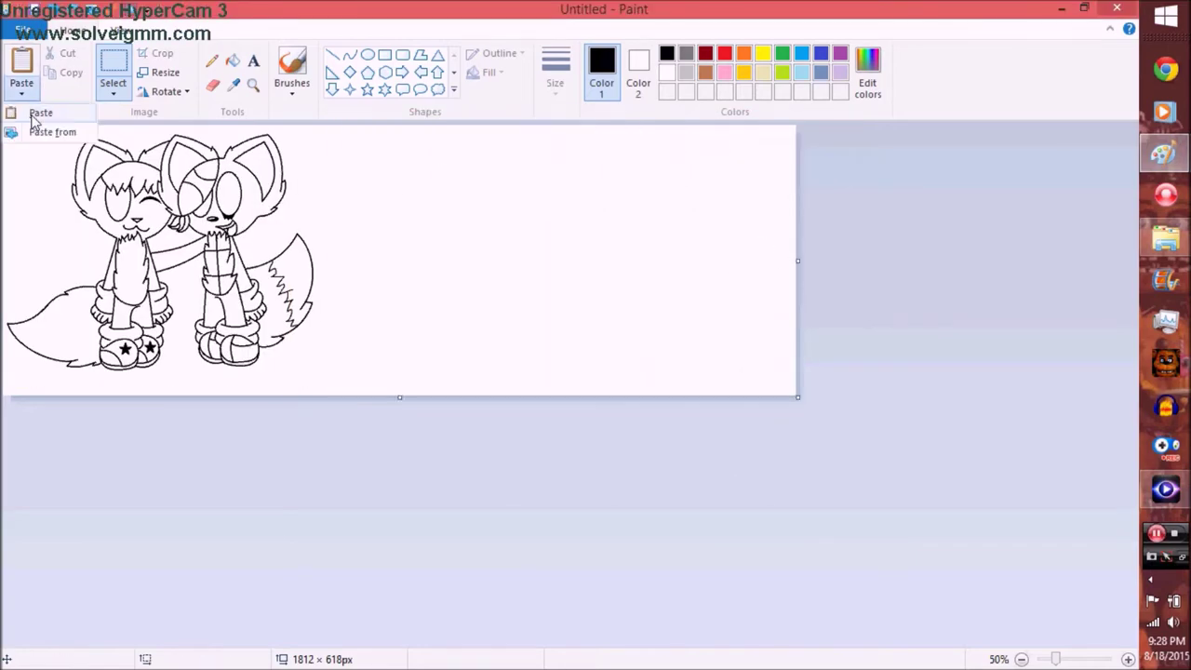
left_click(41, 113)
left_click_drag(112, 233, 452, 242)
mouse_move(797, 260)
left_mouse_down()
mouse_move(710, 304)
mouse_move(664, 303)
left_mouse_up()
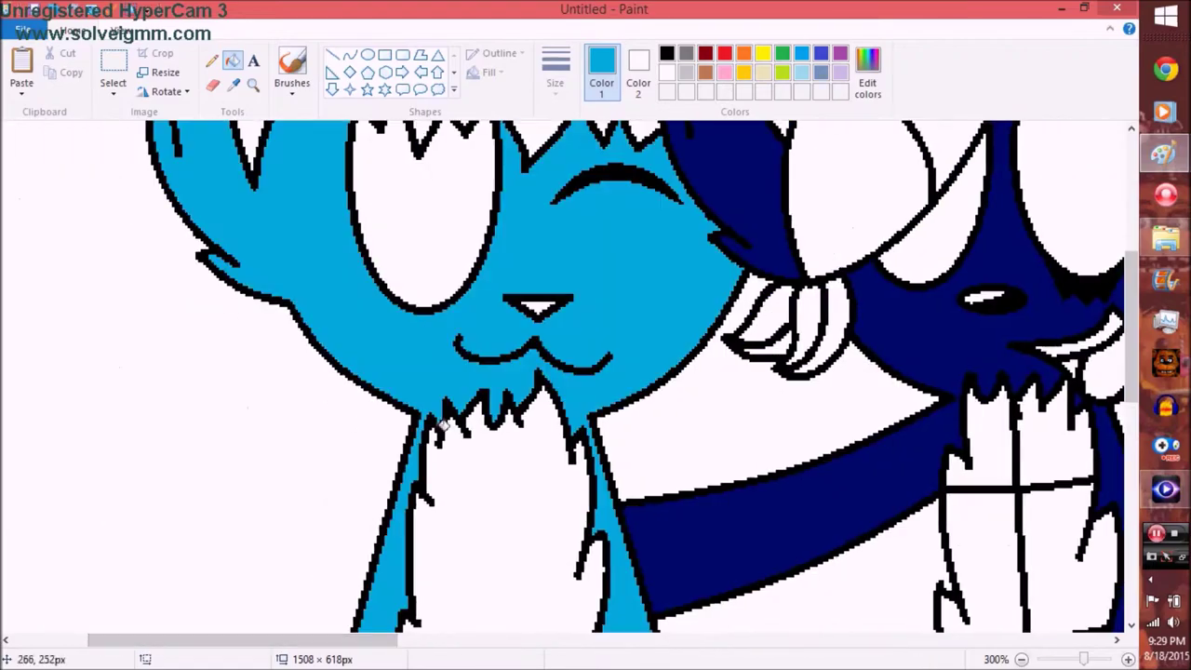
Step: Draw a curved black inner-ear line about 48 px wide in the first character's ear next to the second character
scroll(441, 424, "down", 6)
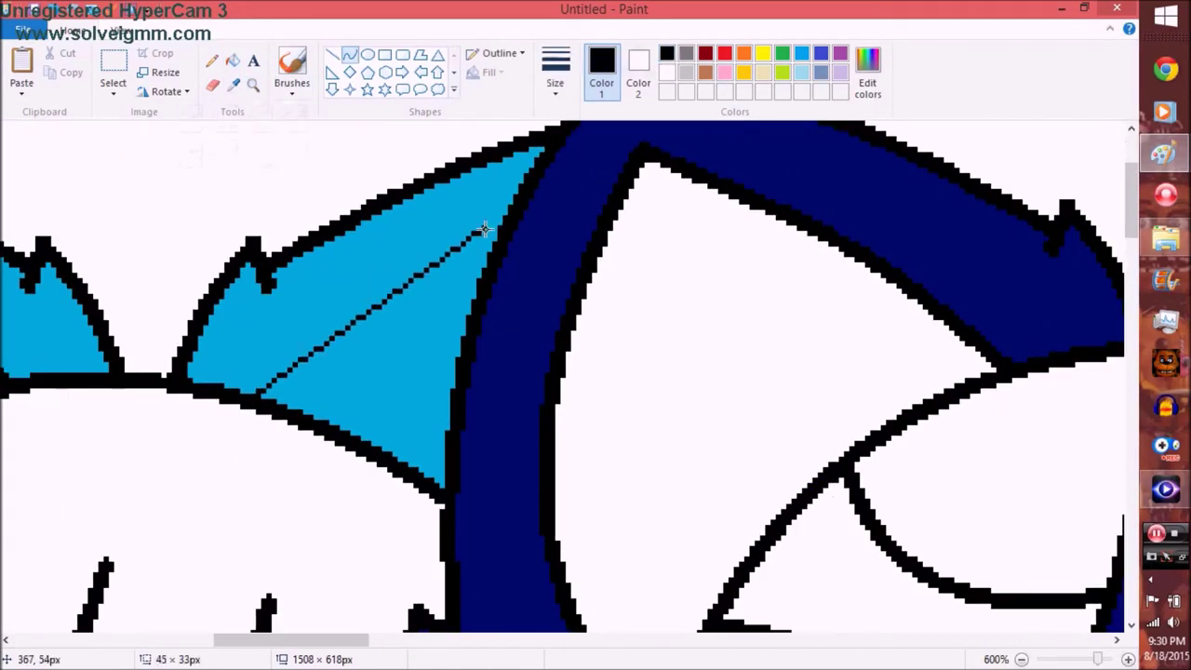
left_click(395, 279)
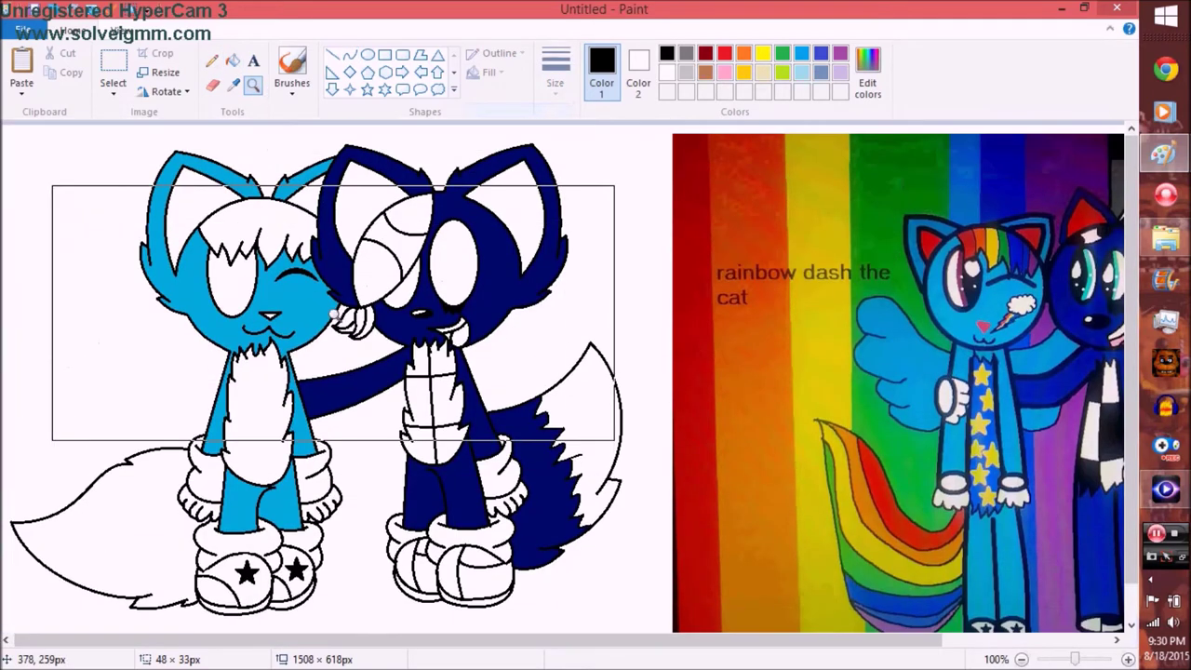
right_click(376, 295)
Step: Extend the canvas to 966 px high, insert the picture of the rainbow-haired man from file and move it below the characters
left_click_drag(297, 505, 297, 549)
left_click(113, 70)
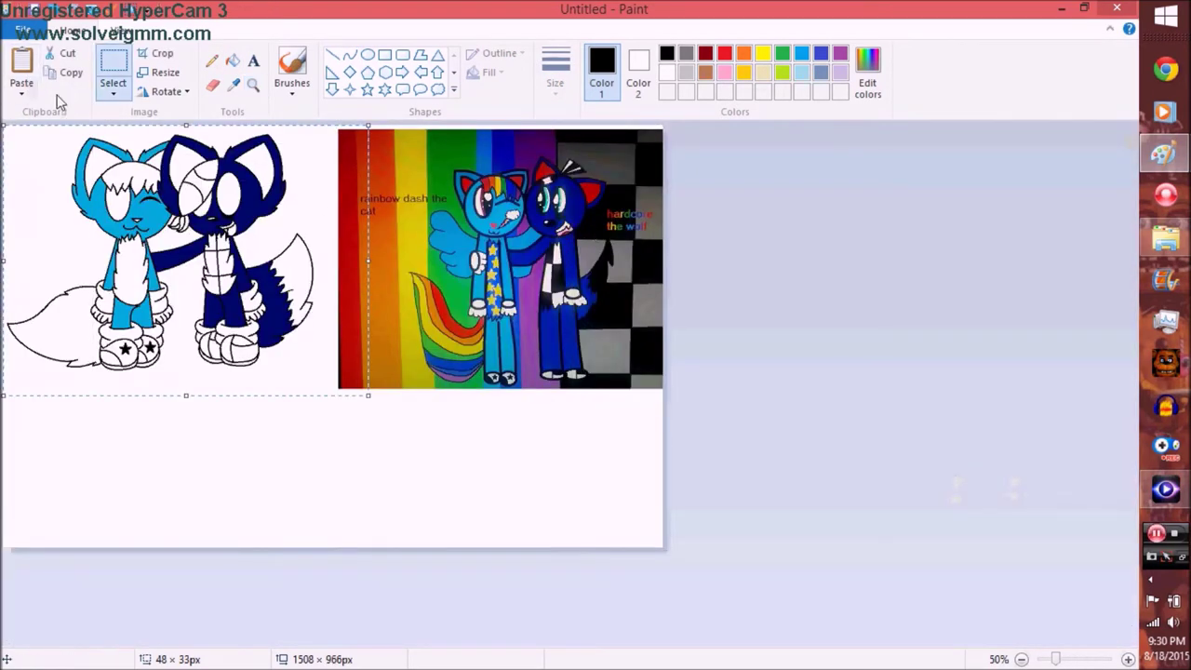
left_click(22, 93)
left_click(51, 138)
double_click(466, 235)
left_click_drag(832, 216, 824, 340)
double_click(568, 418)
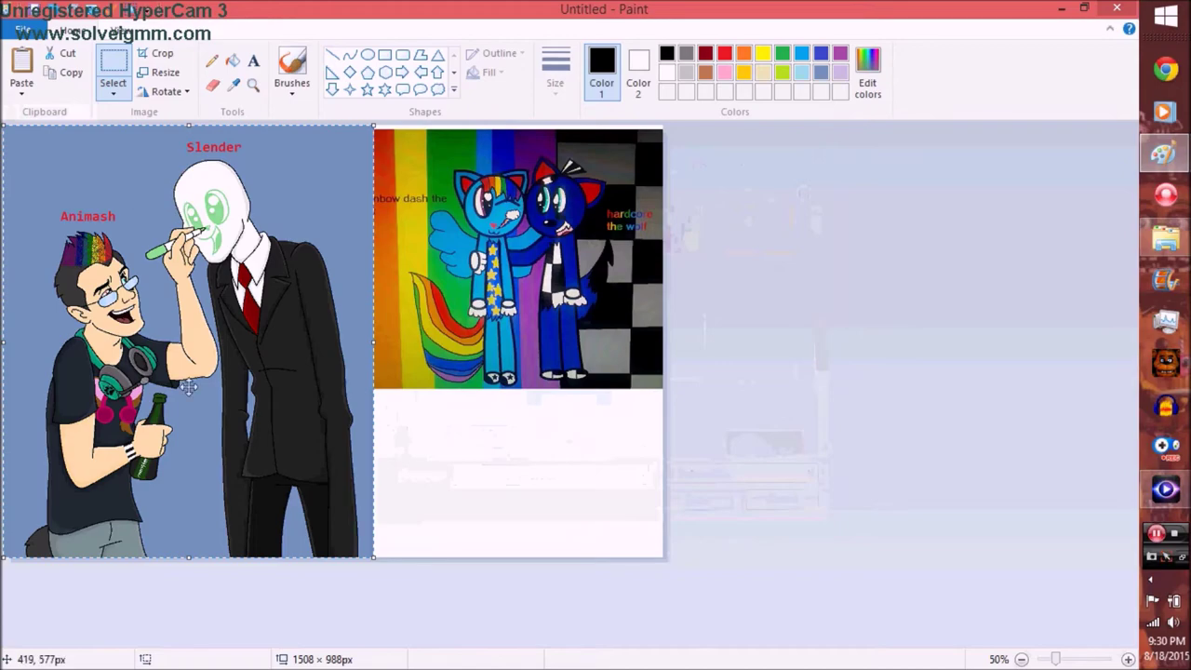
left_click_drag(186, 279, 234, 545)
Step: Paste a strip of the inserted picture's rainbow hair, about 119 by 21 px, above the first character's ears
left_click(233, 60)
scroll(493, 192, "up", 3, "ctrl")
scroll(492, 192, "down", 3)
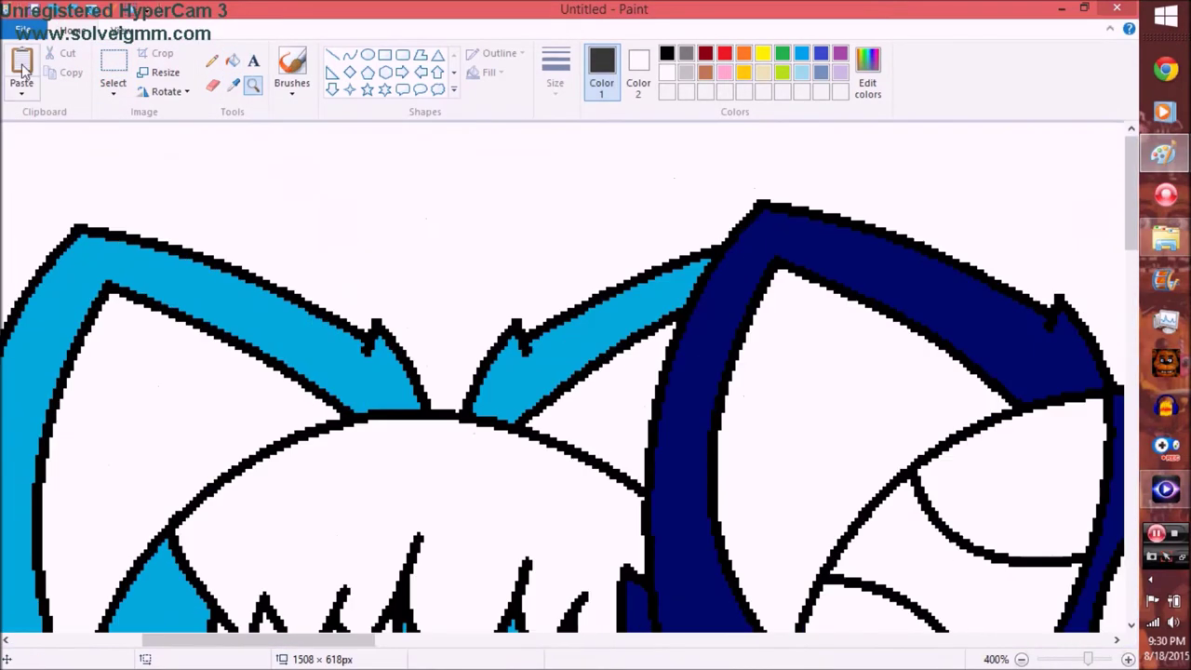
left_click(22, 71)
Step: Divide the first character's hair with a red upright line about 40 px tall and fill the outermost section red
left_click(233, 60)
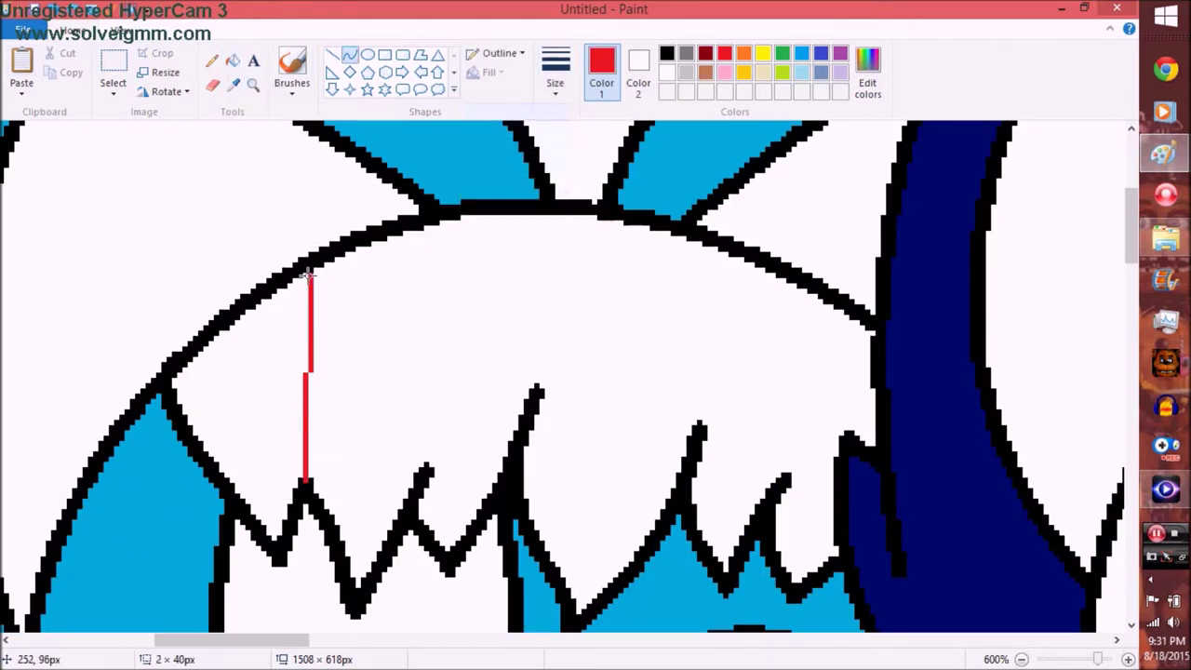
left_click(233, 60)
left_click(287, 311)
Step: Flip the pasted rainbow strip horizontally and fill the hair's second section orange up to an upright orange line about 46 px tall
left_click(233, 84)
scroll(690, 200, "up", 5)
right_click(585, 226)
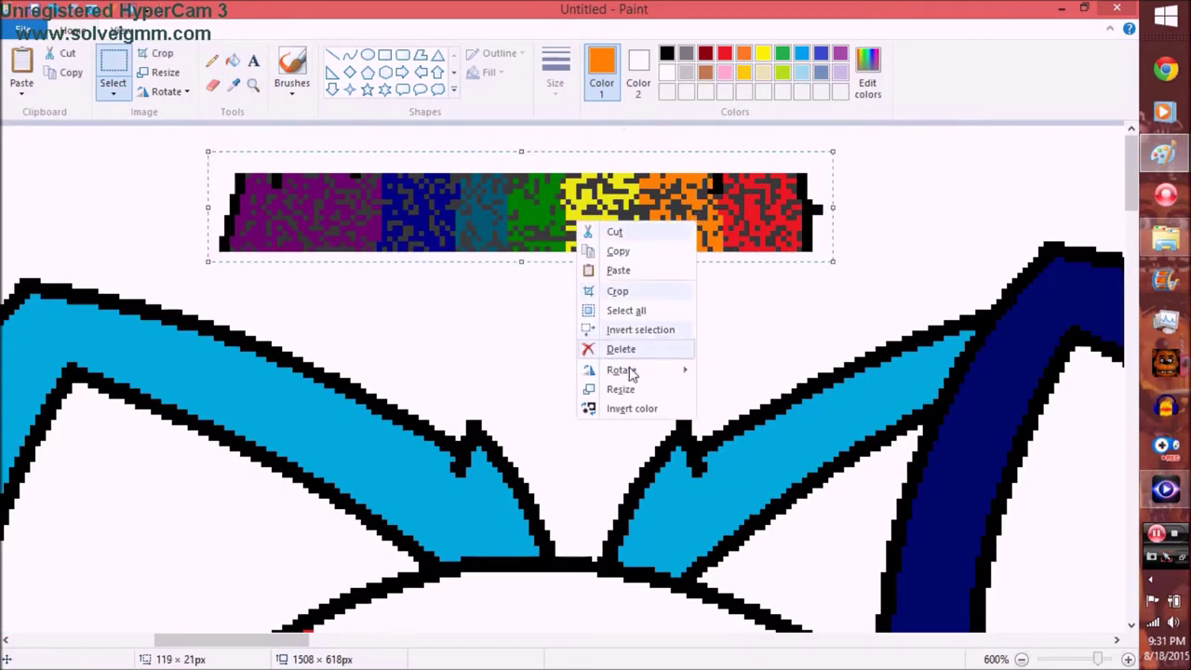
left_click(630, 373)
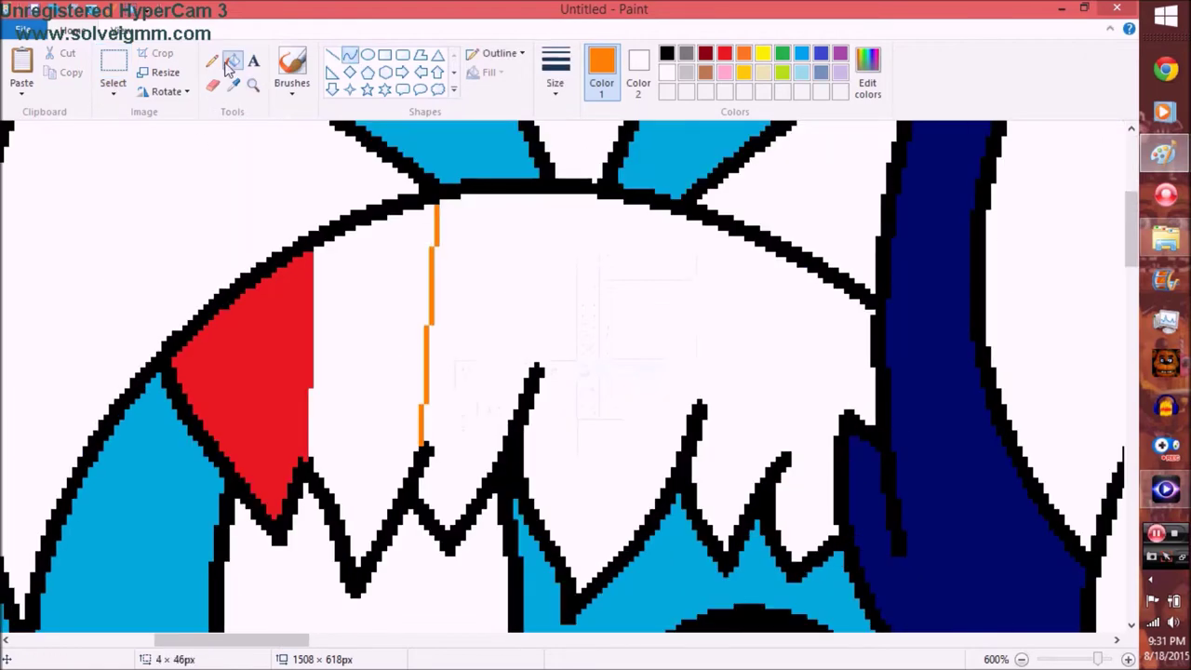
left_click(232, 61)
left_click(370, 326)
Step: Divide off the hair's third section with a yellow line about 35 px tall and fill it with the strip's yellow
left_click(233, 83)
scroll(442, 190, "up", 5)
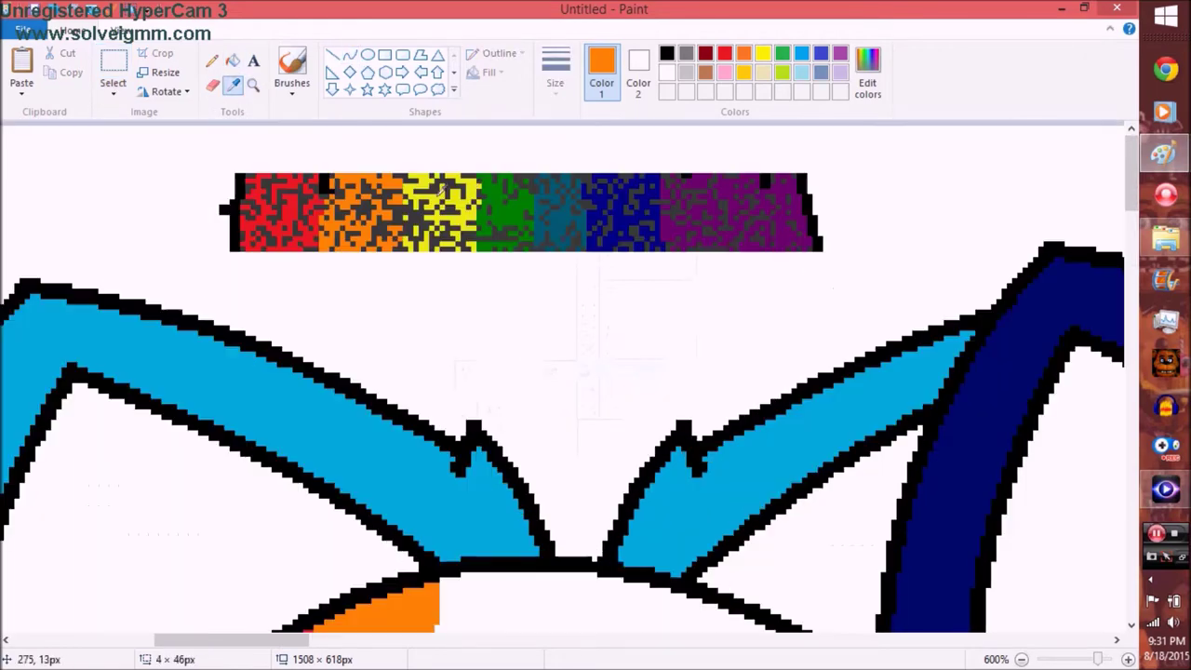
left_click(252, 84)
right_click(333, 245)
scroll(332, 245, "down", 5)
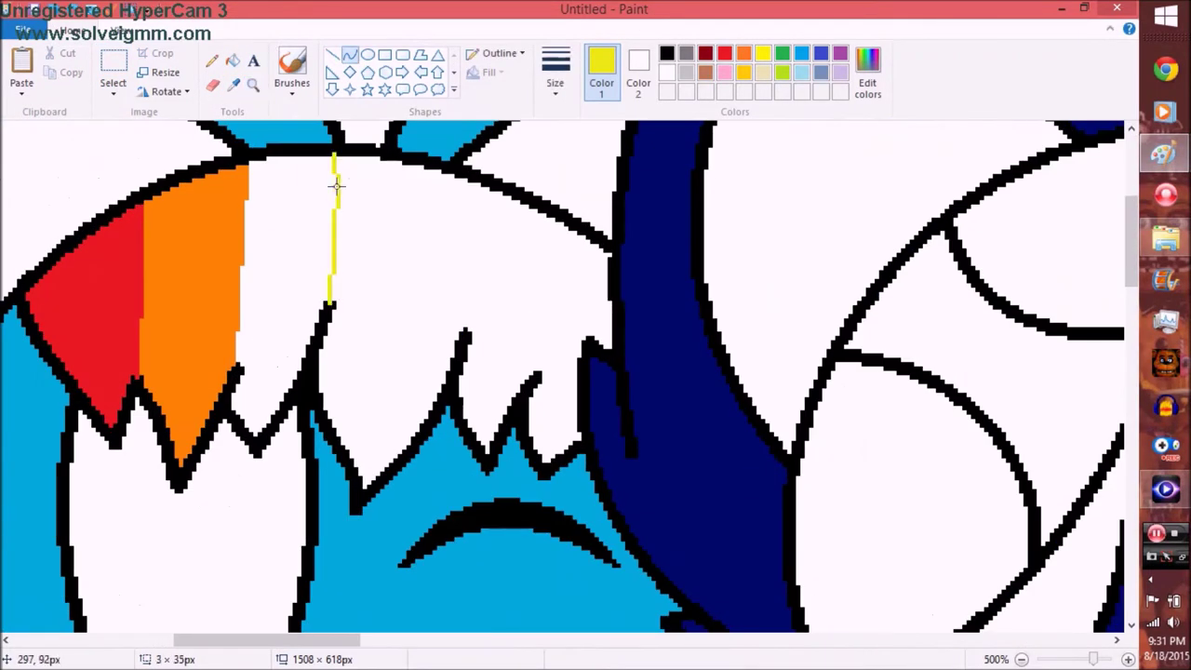
left_click(232, 61)
left_click(288, 233)
Step: Divide off the hair's fourth section with a slanted dark green line about 72 px tall and fill it dark green
left_click(233, 84)
left_click(783, 53)
scroll(407, 239, "down", 1)
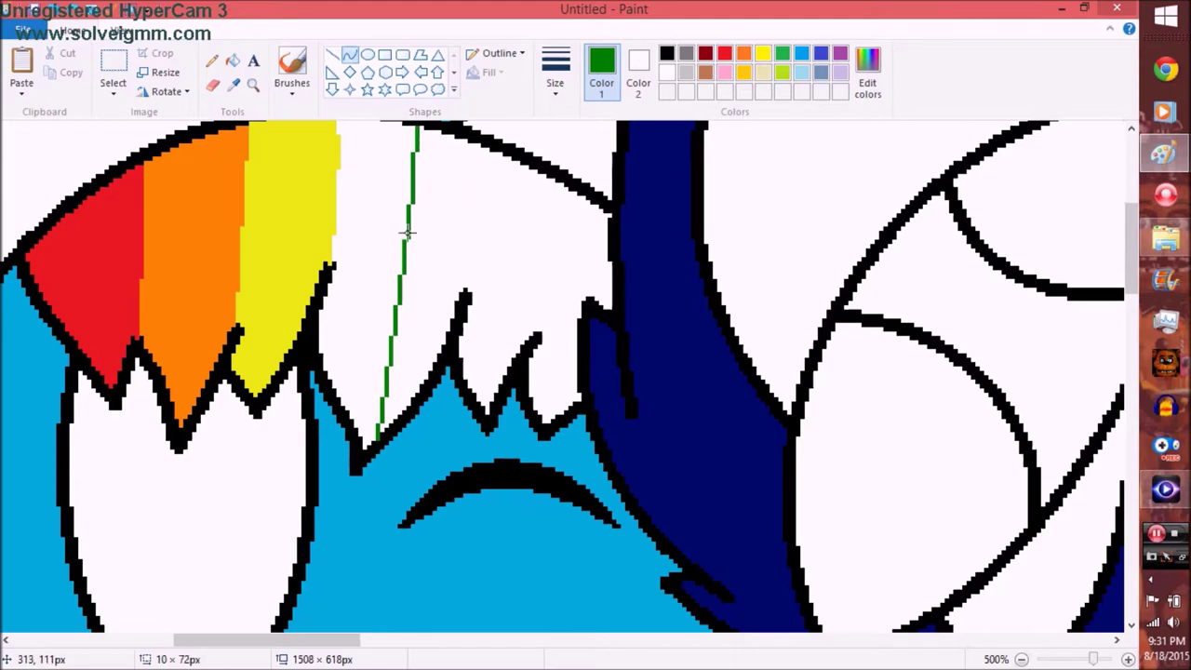
left_click_drag(411, 195, 429, 196)
scroll(429, 195, "up", 2)
left_click(232, 60)
left_click(410, 338)
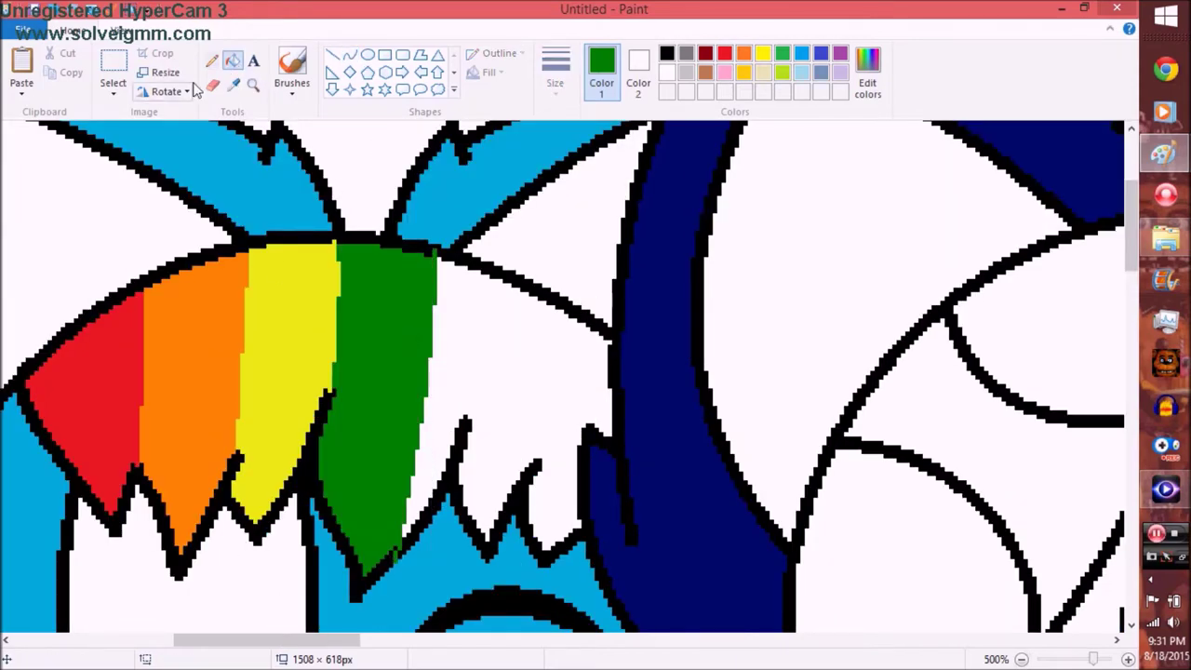
Step: Divide off the hair section beside the green one with a line in the strip's dark teal and fill it
scroll(558, 325, "up", 3)
left_click(1165, 488)
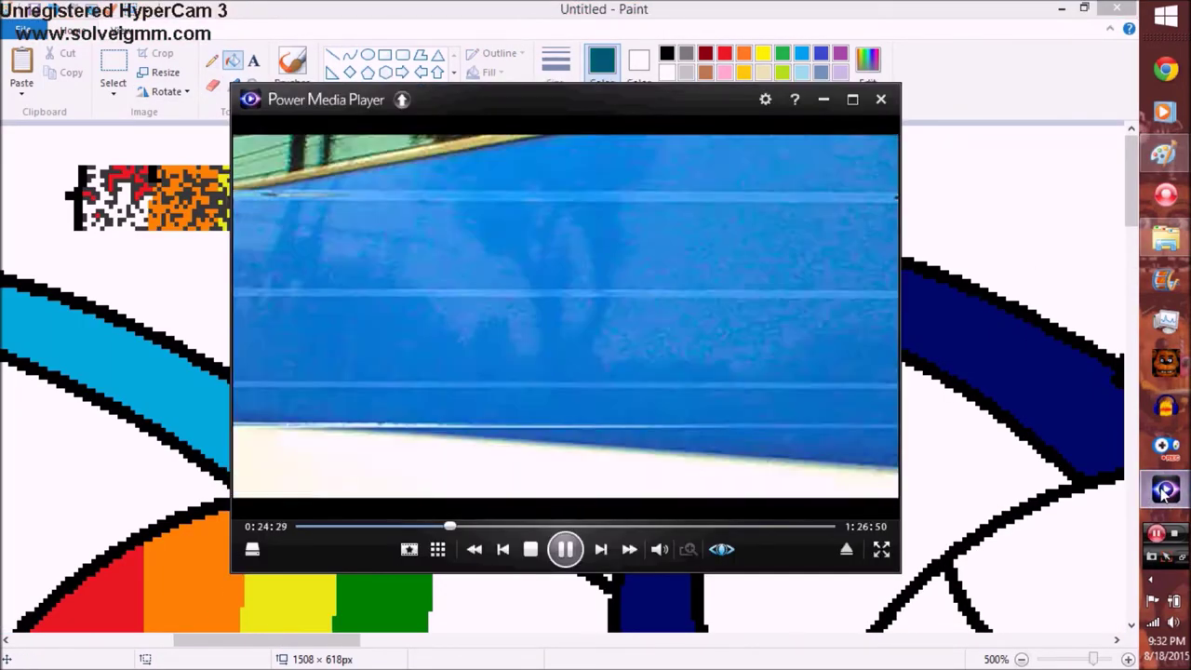
left_click(1165, 490)
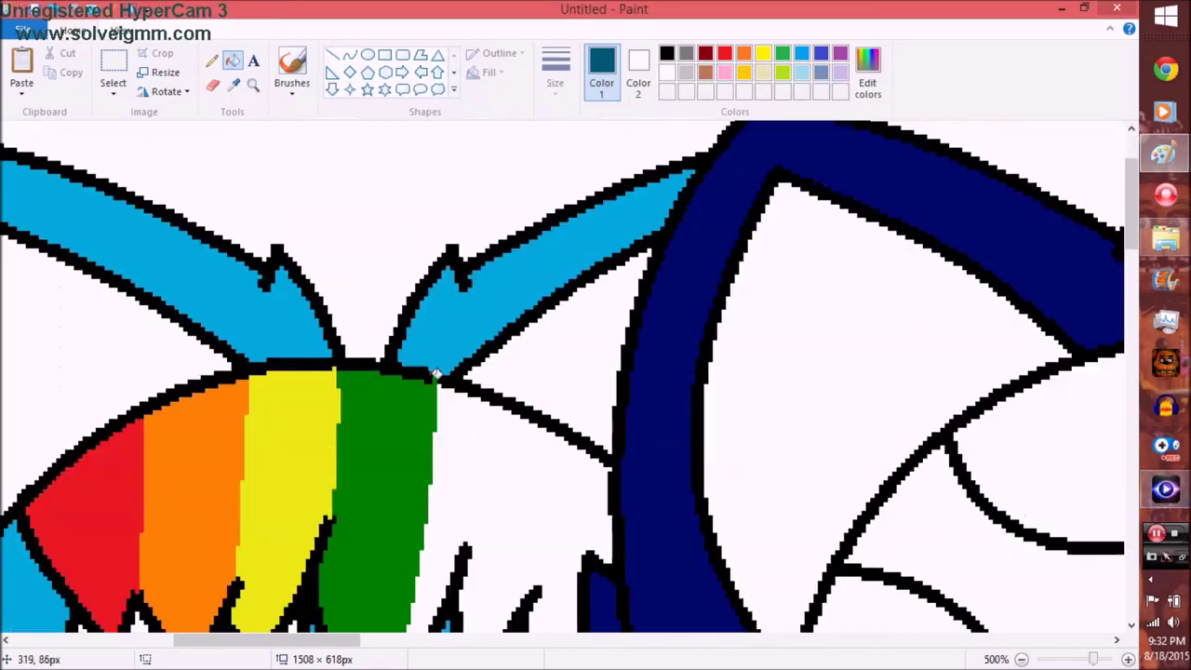
left_click(349, 54)
scroll(466, 423, "down", 2)
left_click(232, 61)
left_click(461, 354)
Step: Divide off the hair section beside the teal one with a navy line about 34 px tall and fill it navy
scroll(479, 507, "up", 4)
left_click(349, 54)
scroll(500, 452, "down", 4)
left_click_drag(564, 320, 532, 457)
left_click(233, 61)
left_click(521, 391)
Step: Fill the last section of the first character's hair with the purple sampled from the rainbow strip
scroll(510, 212, "up", 4)
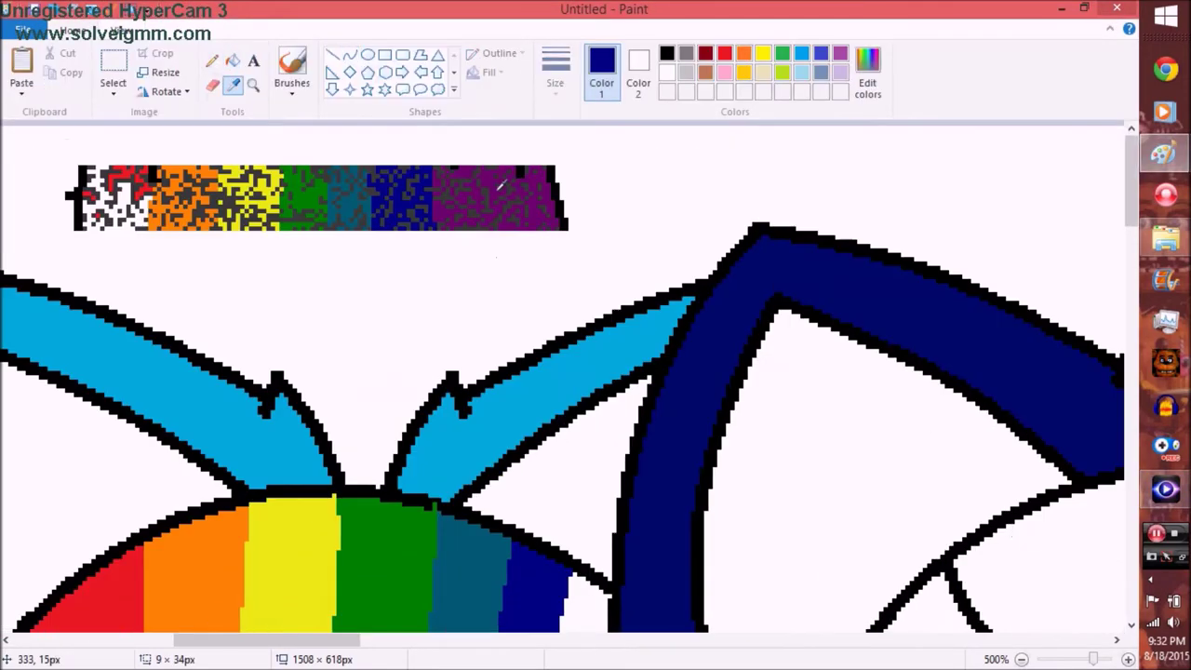
left_click(511, 212)
scroll(511, 212, "down", 3)
Step: Draw a red line about 115 by 17 px across the upper part of the first character's tail and fill the uppermost band red
left_click(254, 84)
right_click(370, 281)
key("ctrl+Page_Up")
key("ctrl+Page_Up")
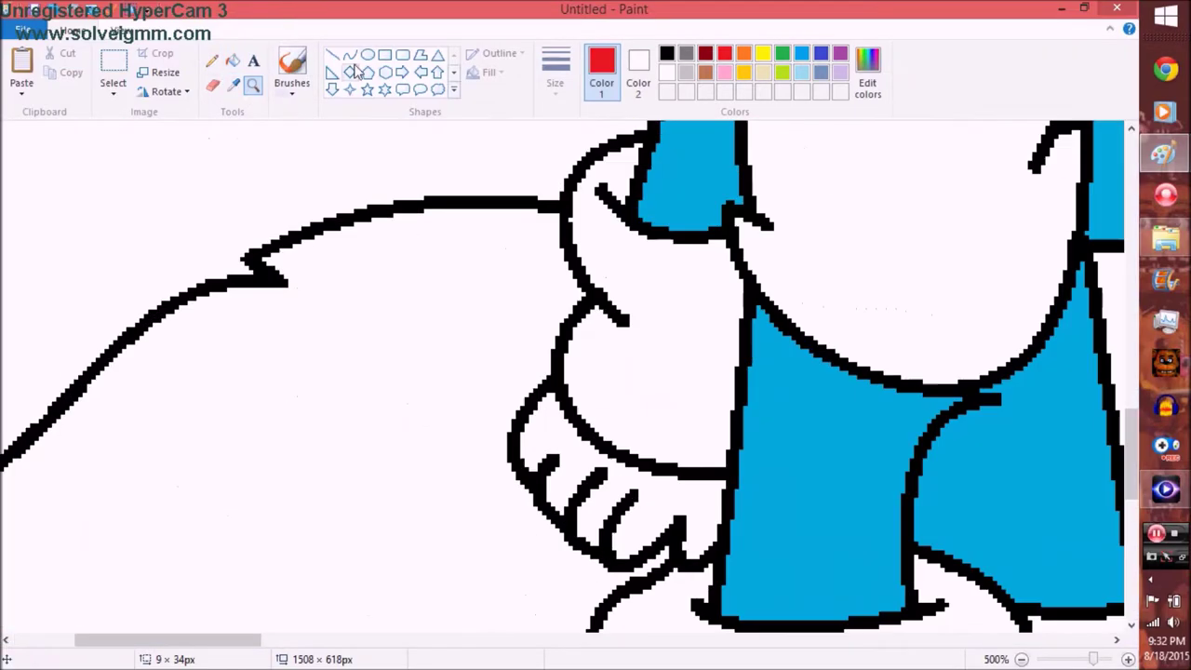
left_click_drag(389, 249, 391, 219)
left_click(253, 84)
right_click(280, 193)
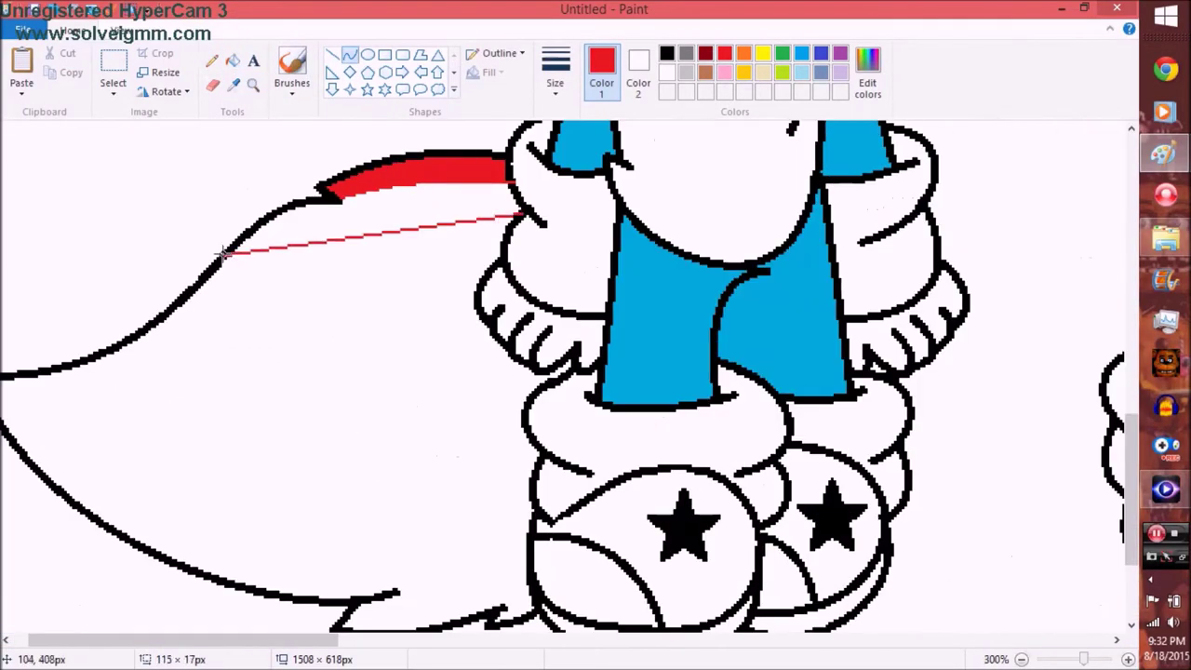
left_click(232, 60)
left_click(438, 202)
Step: Draw an orange line about 112 by 11 px across the tail below the red band and fill the band orange
left_click(233, 84)
scroll(595, 373, "up", 10)
left_click(625, 372)
scroll(596, 372, "down", 10)
left_click_drag(535, 268, 249, 289)
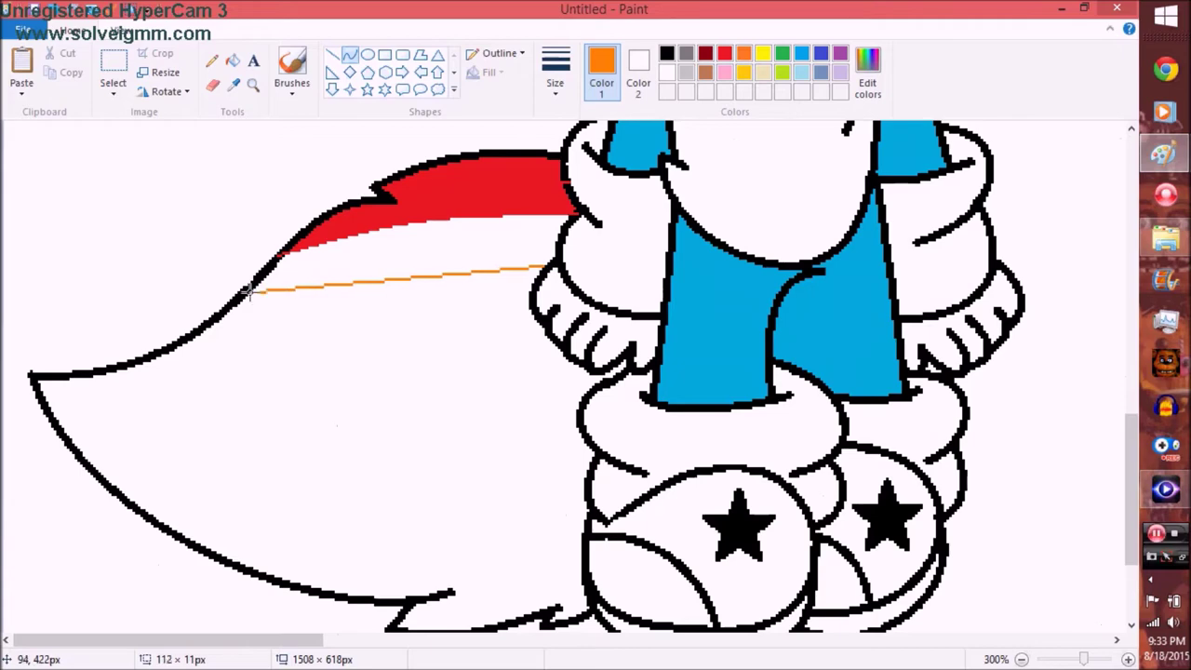
left_click(373, 259)
Step: Draw a yellow line about 134 by 8 px across the tail below the orange band and fill the band yellow
left_click(232, 84)
scroll(595, 372, "up", 10)
left_click(266, 506)
scroll(596, 372, "down", 10)
left_click(332, 54)
left_click_drag(535, 316, 191, 339)
left_click(233, 60)
left_click(373, 307)
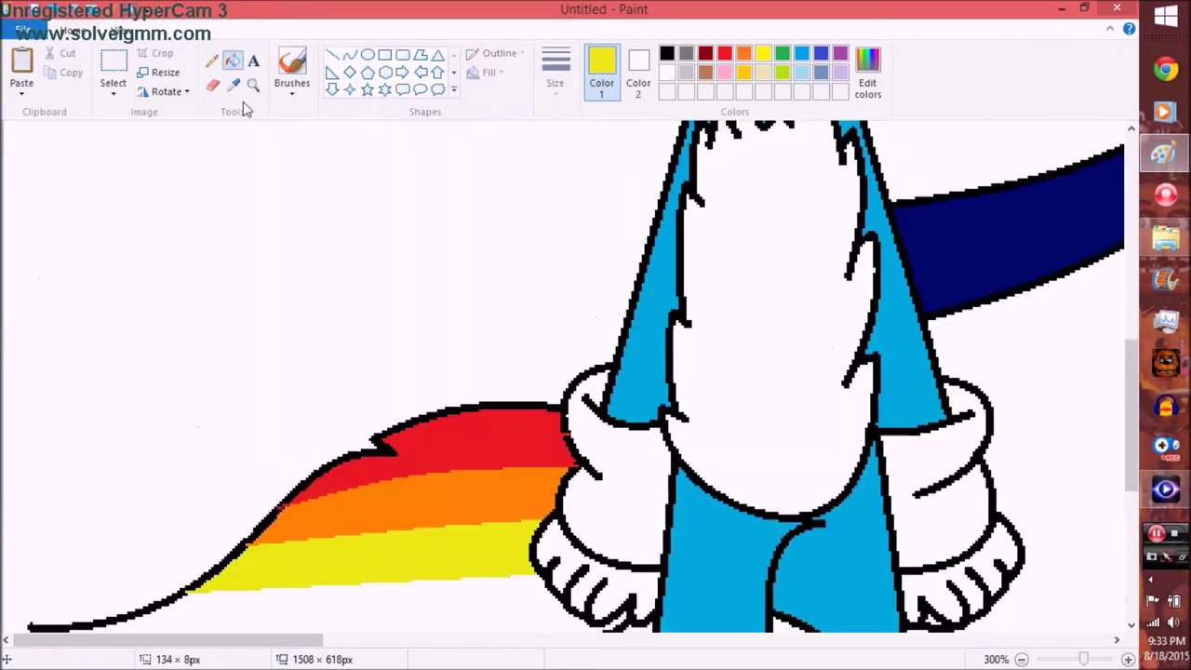
Step: Fill the tail band below the yellow one dark green, ending at a line about 207 by 3 px, and the following band dark teal
left_click(232, 60)
left_click(280, 373)
left_click(233, 83)
scroll(596, 373, "up", 10)
left_click(596, 372)
scroll(596, 372, "down", 10)
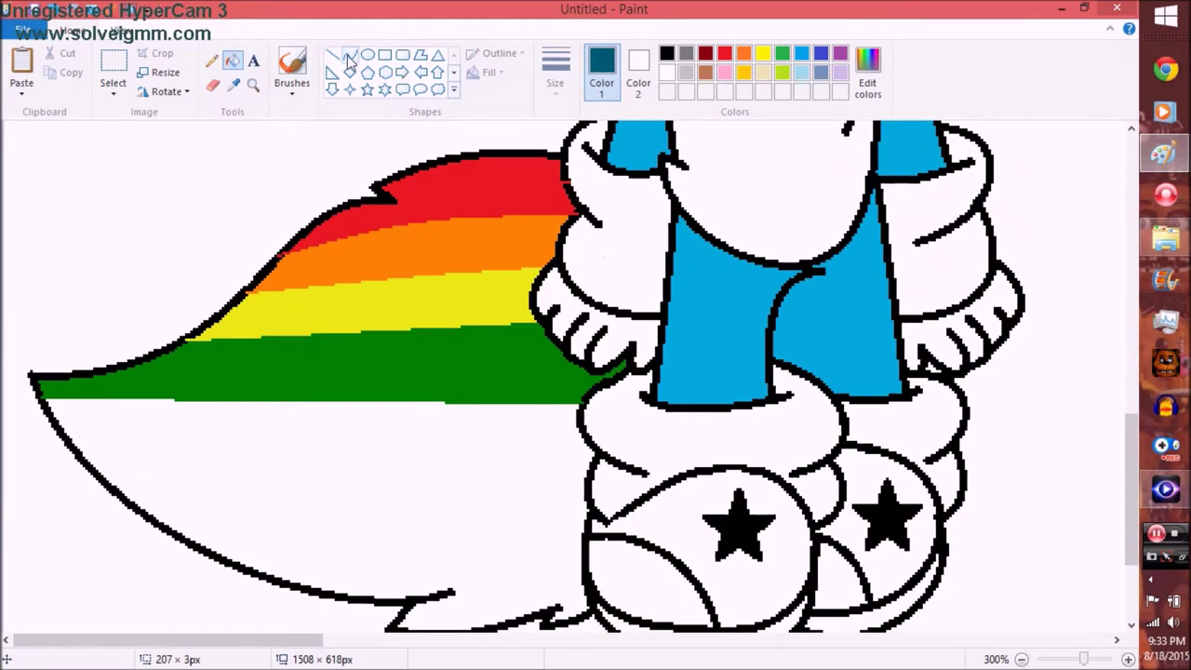
left_click(233, 61)
left_click(279, 437)
Step: Fill the two lowest bands of the first character's tail navy and purple
left_click(233, 84)
scroll(596, 373, "down", 3)
left_click(233, 60)
left_click(280, 390)
left_click(841, 53)
left_click(252, 84)
right_click(595, 373)
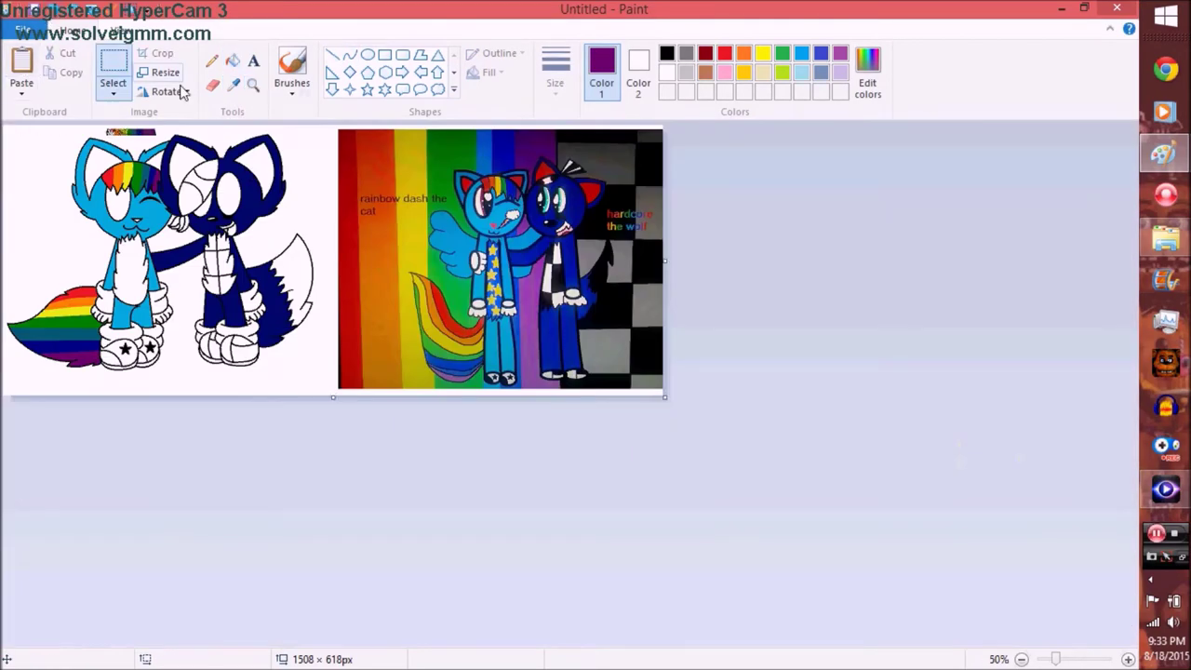
Step: Fill the first character's chest fur bright blue and the shoe soles of both characters grey
left_click(149, 168)
left_click(213, 83)
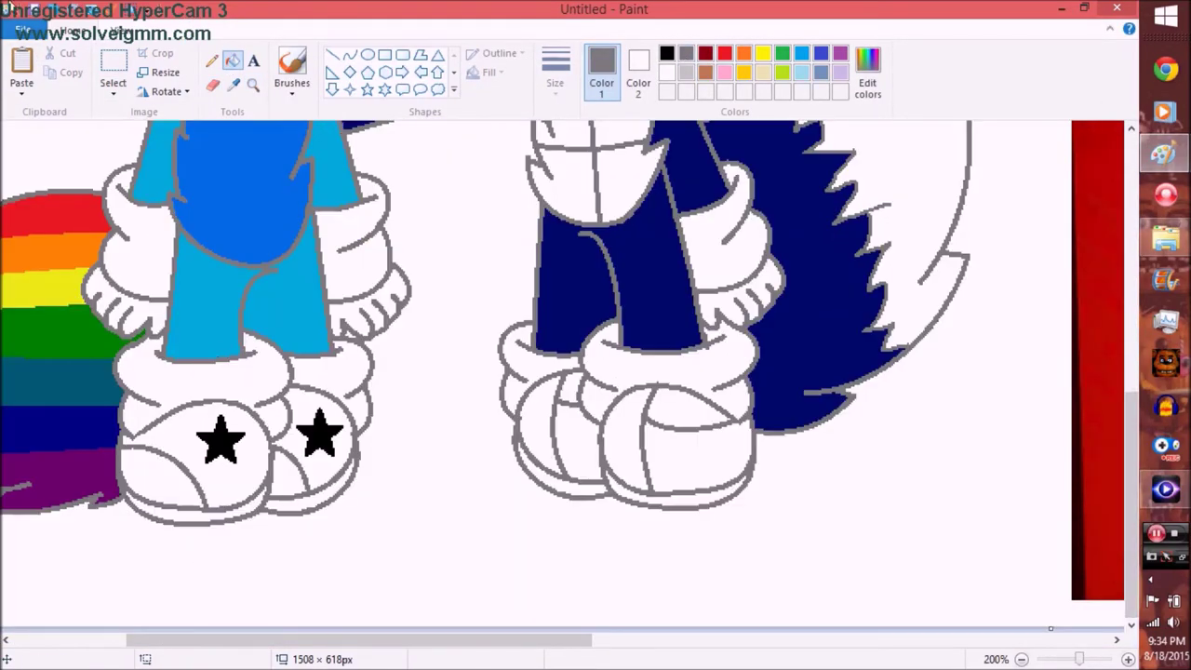
left_click(186, 509)
left_click(550, 473)
left_click(675, 499)
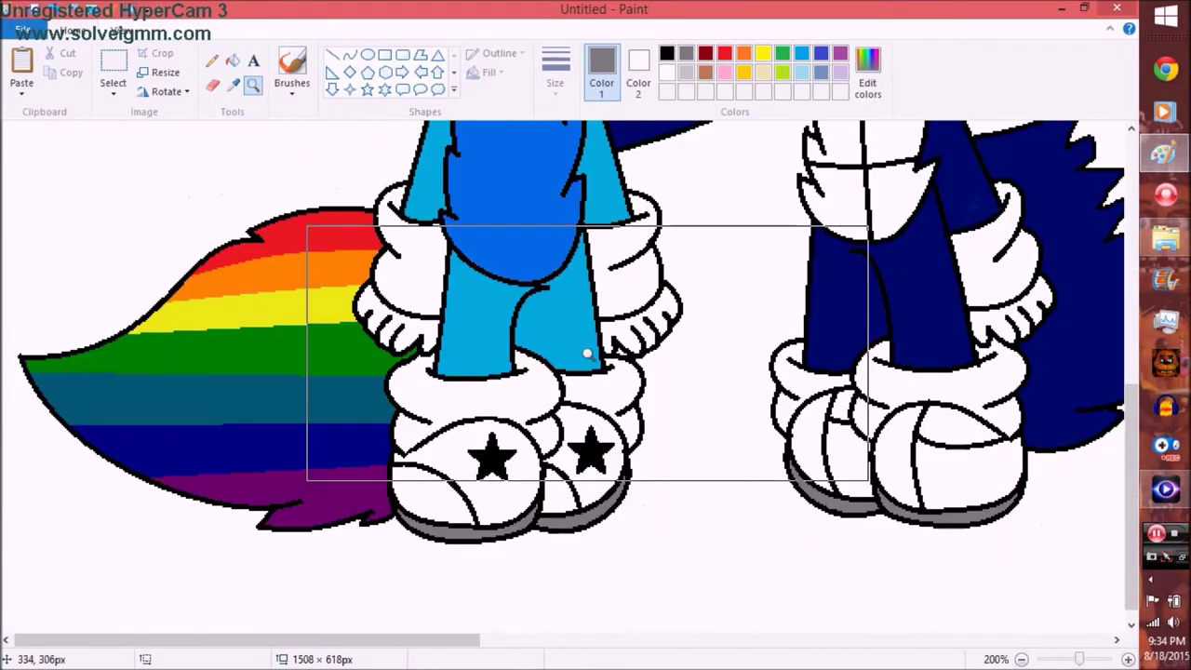
Step: Insert the Snoopy and Snickers picture from file and place it below the reference picture
right_click(587, 353)
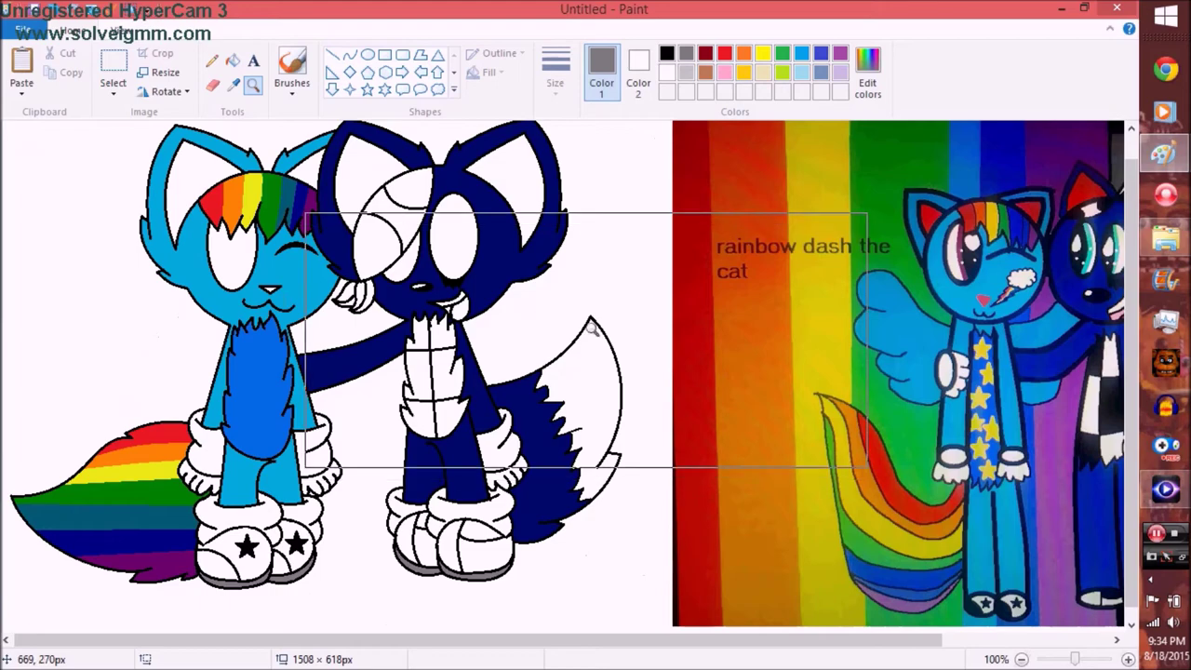
right_click(587, 354)
right_click(587, 353)
left_click(22, 93)
left_click(65, 154)
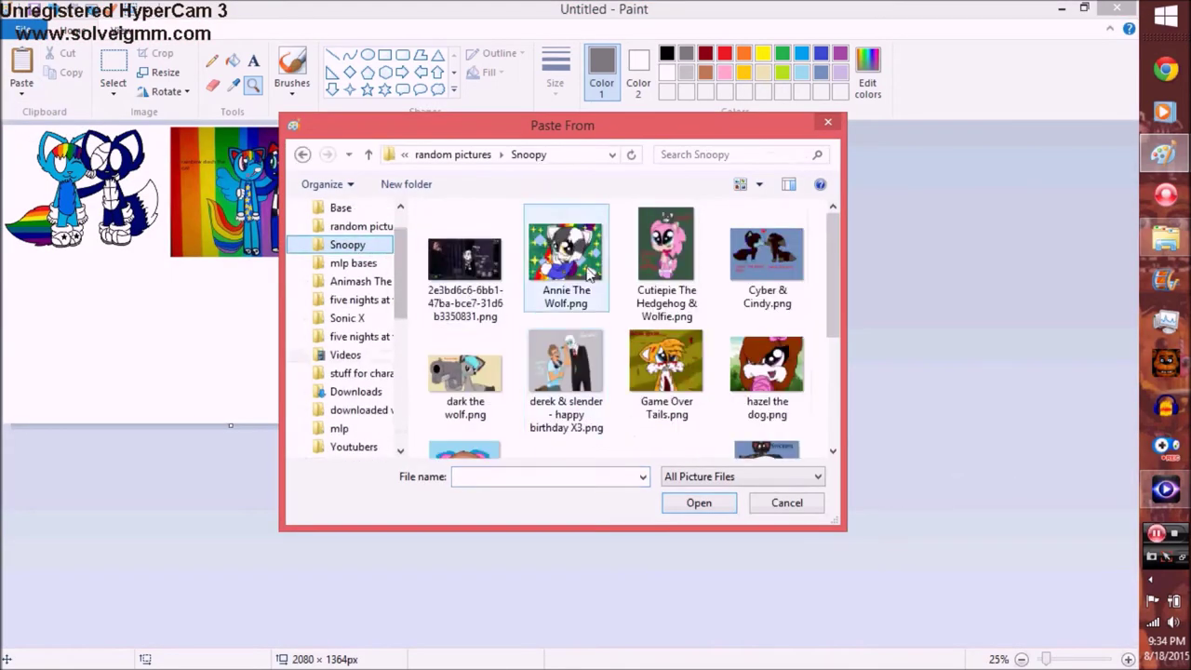
double_click(767, 256)
left_click_drag(103, 332, 224, 344)
Step: Fill the second character's tail tip and alternating chest and shoe patches with the inserted picture's dark grey
scroll(487, 453, "up", 3)
mouse_move(349, 640)
left_mouse_down()
mouse_move(530, 638)
mouse_move(375, 597)
left_mouse_up()
scroll(413, 308, "down", 5)
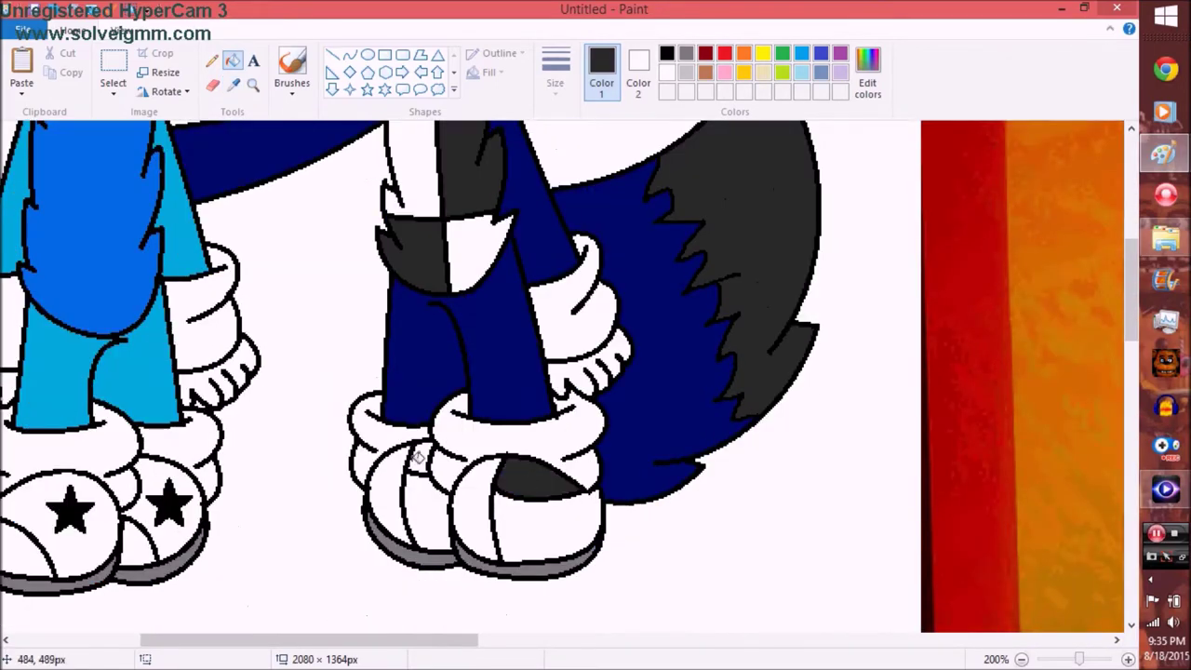
left_click_drag(279, 640, 214, 640)
scroll(364, 474, "up", 5)
Step: Fill both characters' inner ears and the second character's tongue with the dusty red sampled from the inserted picture
scroll(364, 474, "down", 2)
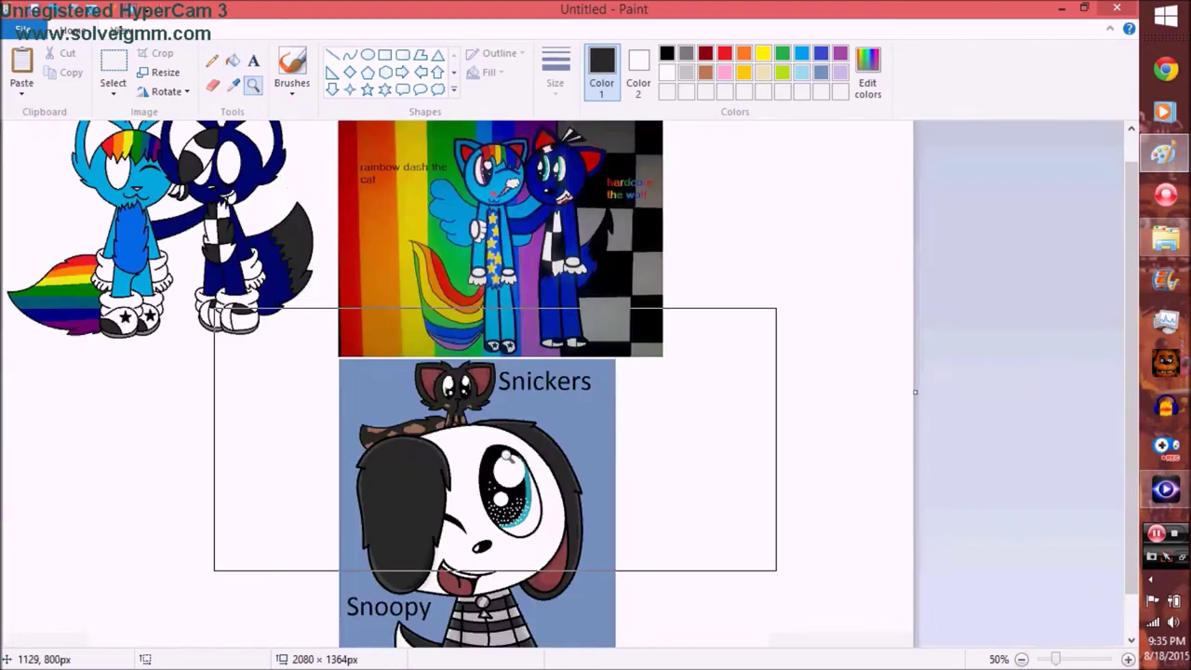
scroll(341, 290, "up", 2)
scroll(421, 558, "up", 5)
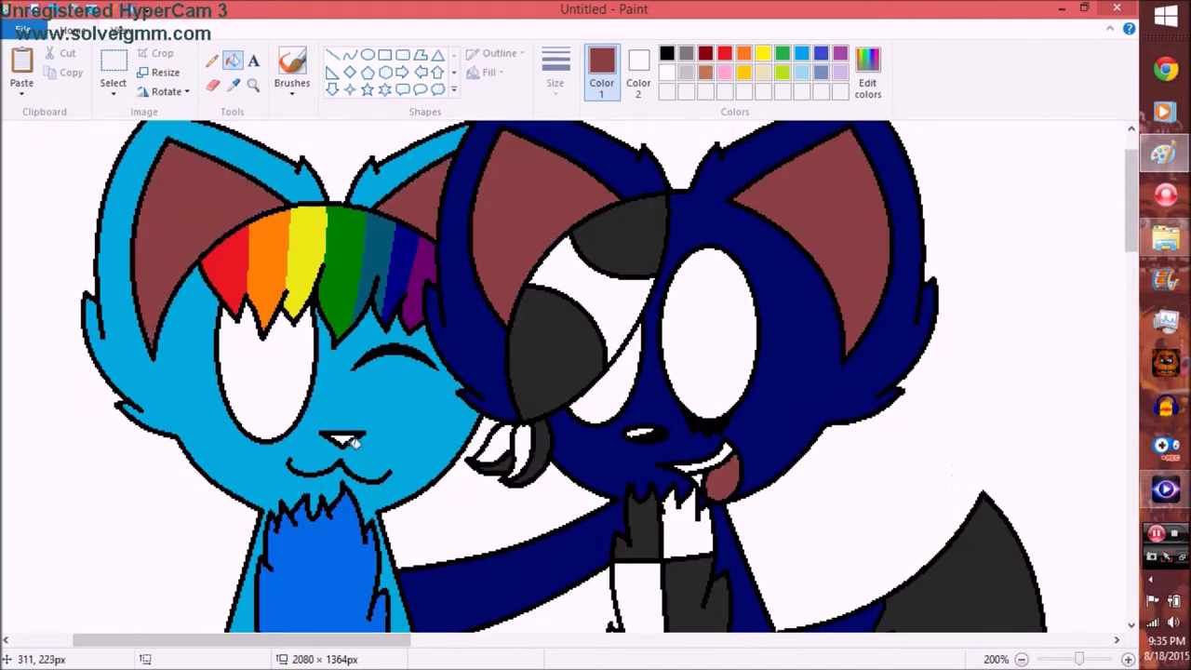
Step: Fill the first character's nose dusty red and the second character's mouth with the dark maroon sampled from the inserted picture's mouth
left_click(252, 85)
scroll(387, 391, "down", 2)
scroll(387, 391, "down", 3)
scroll(386, 391, "up", 4)
left_click(471, 311)
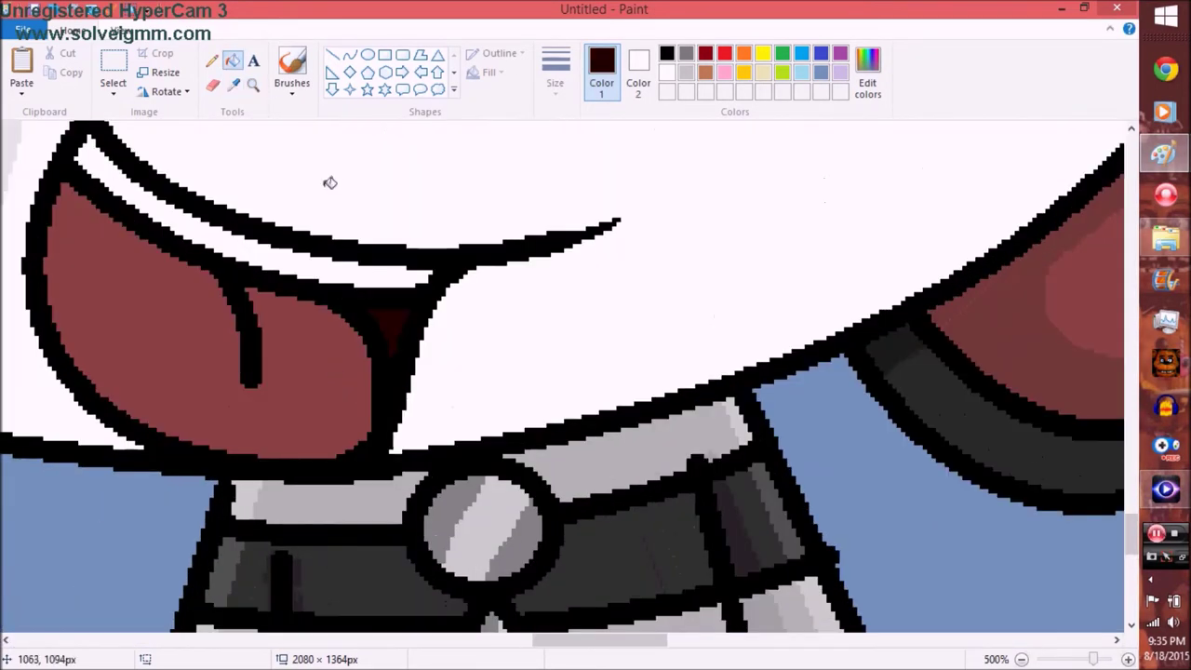
scroll(471, 311, "down", 5)
scroll(434, 248, "up", 5)
left_click(253, 84)
scroll(285, 279, "down", 5)
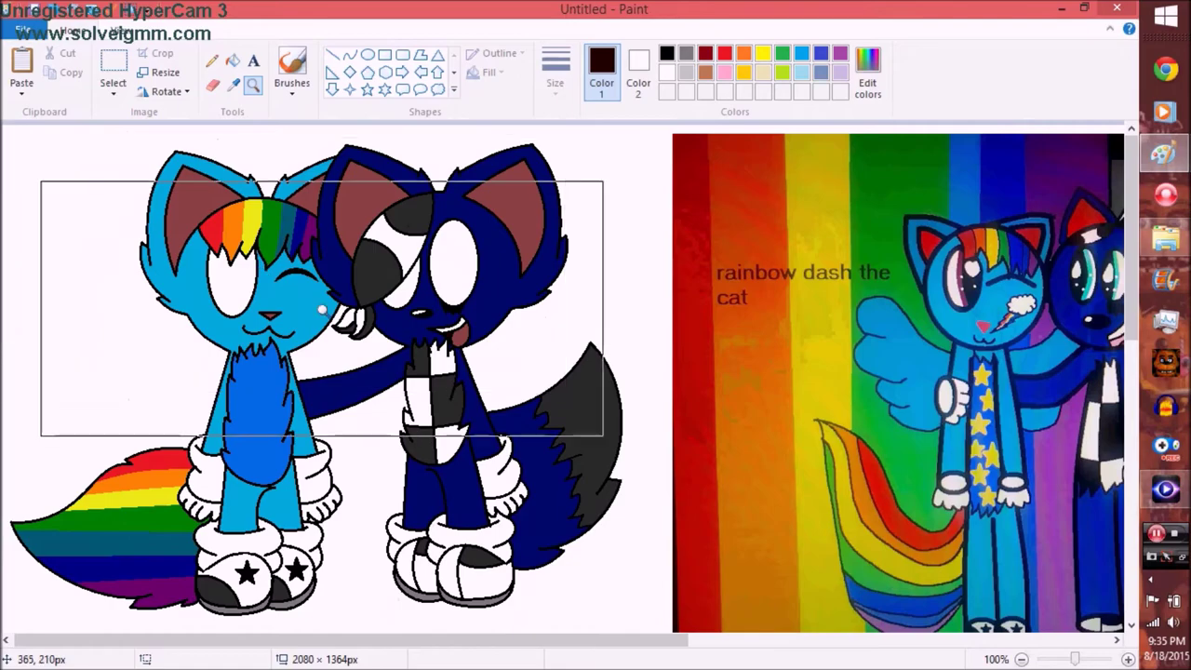
scroll(469, 320, "up", 2)
scroll(469, 320, "down", 2)
scroll(319, 313, "up", 2)
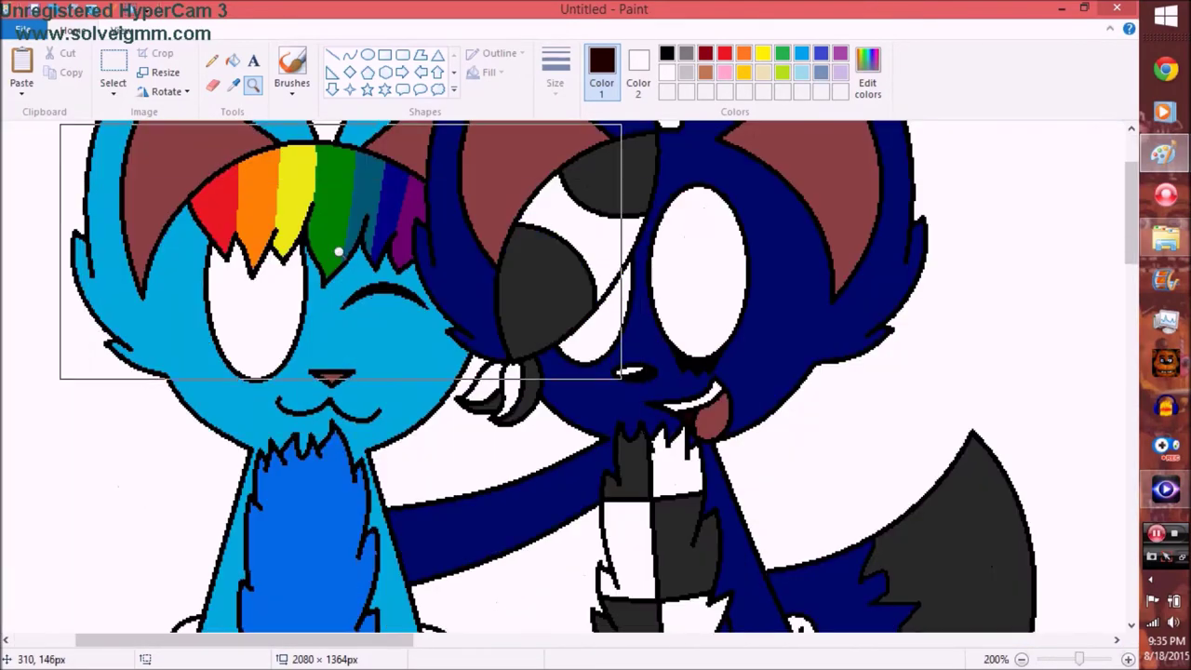
Step: Reduce the image to the area around the two characters, 834 × 618 px, leaving out the reference pictures
scroll(319, 313, "down", 5)
scroll(319, 312, "down", 5)
left_click(113, 82)
left_click_drag(5, 126, 186, 259)
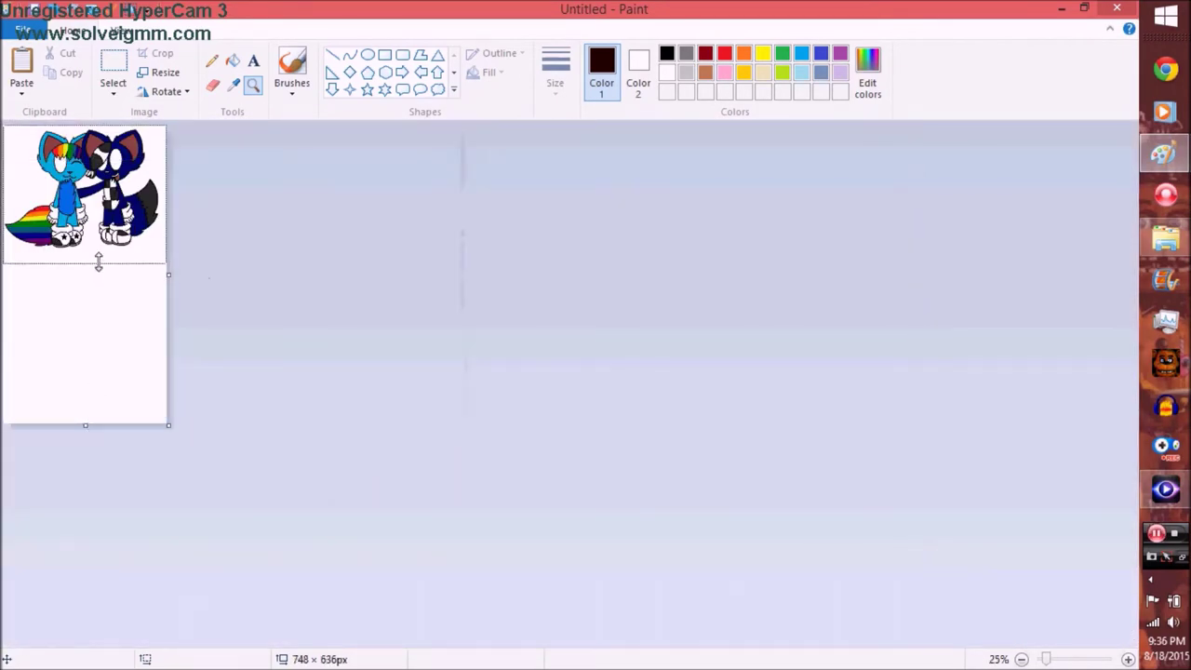
left_click(162, 53)
scroll(183, 105, "up", 2)
right_click(110, 205)
left_click(152, 236)
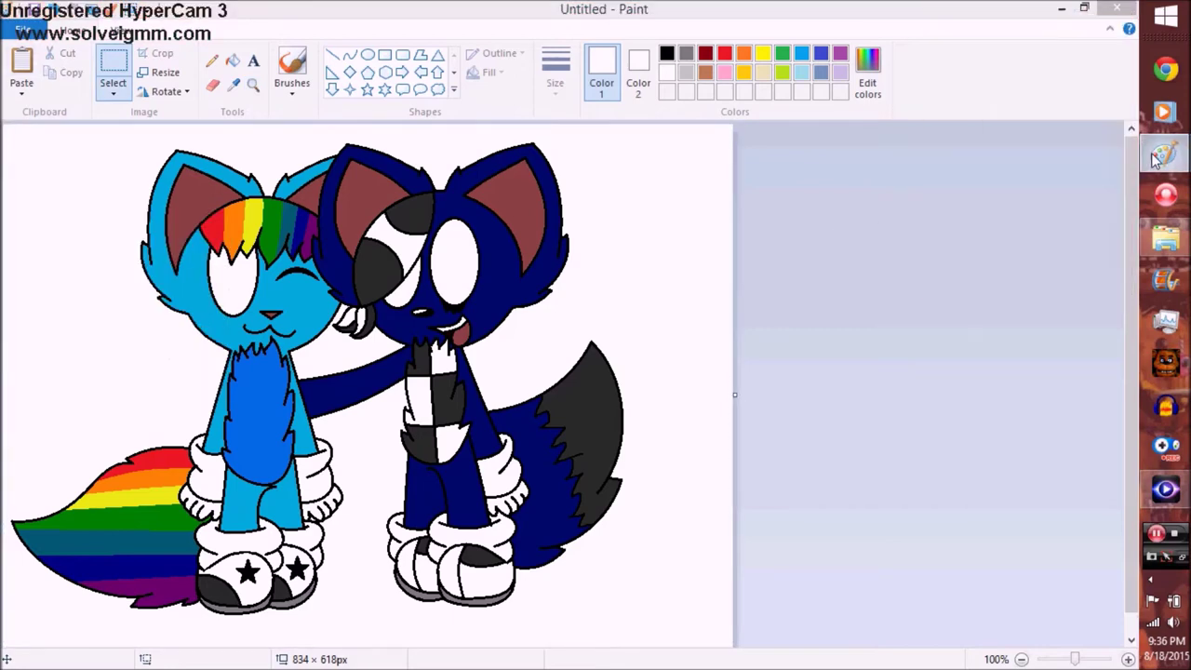
Step: Mix a darker and a lighter shade of the first character's blue and draw a thick sample stroke of each beside the eye
scroll(704, 370, "up", 1)
scroll(465, 280, "up", 2)
left_click(234, 85)
left_click(177, 372)
left_click_drag(279, 641, 237, 640)
left_click(868, 70)
key("Return")
mouse_move(283, 478)
left_mouse_down()
mouse_move(295, 372)
mouse_move(434, 356)
left_mouse_up()
left_click(867, 70)
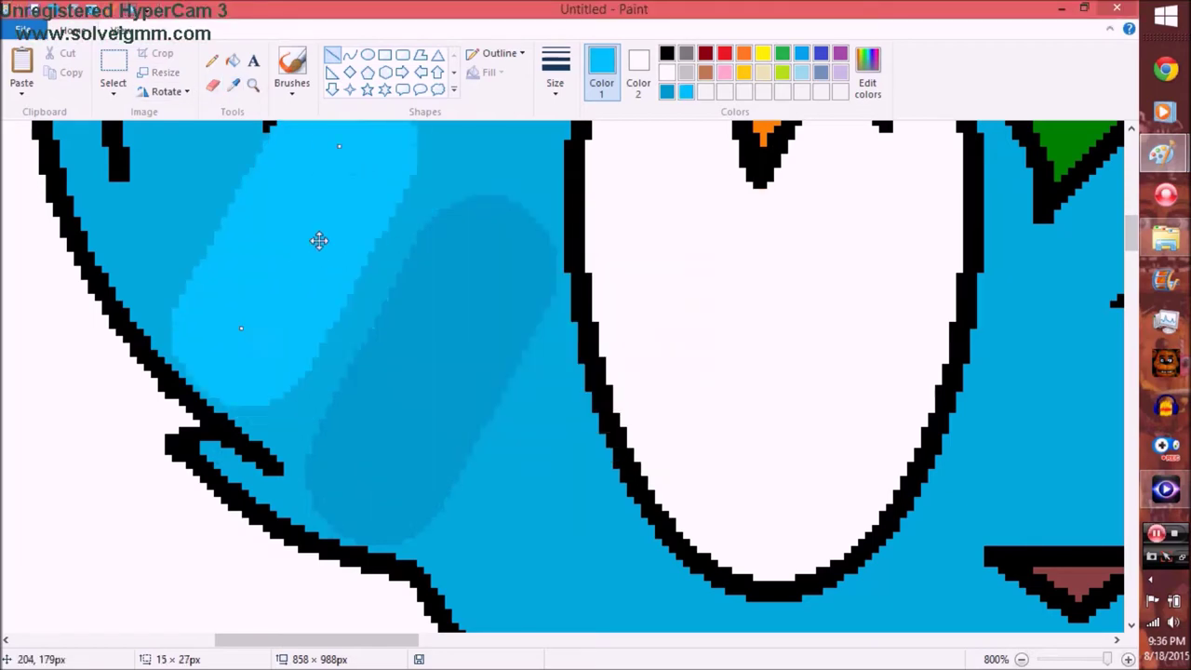
left_click(428, 459)
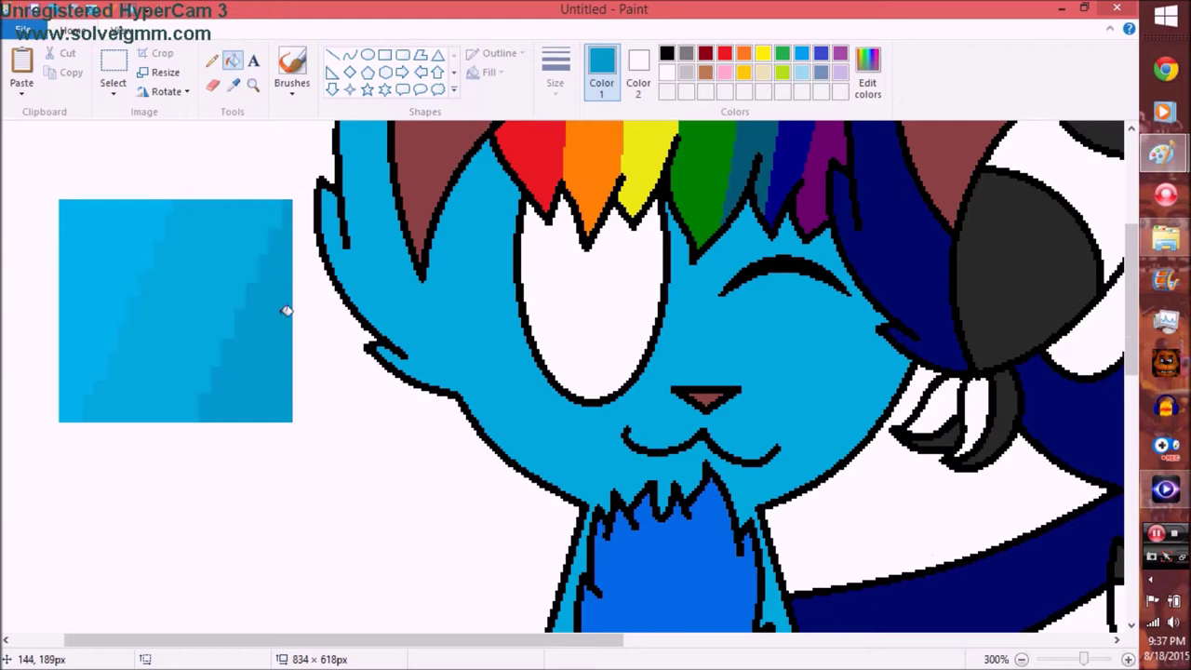
Step: Draw darker blue curves about 18 by 35 px and 27 by 51 px along the first character's cheek and fill the shadow
left_click(349, 54)
left_click_drag(344, 405, 366, 462)
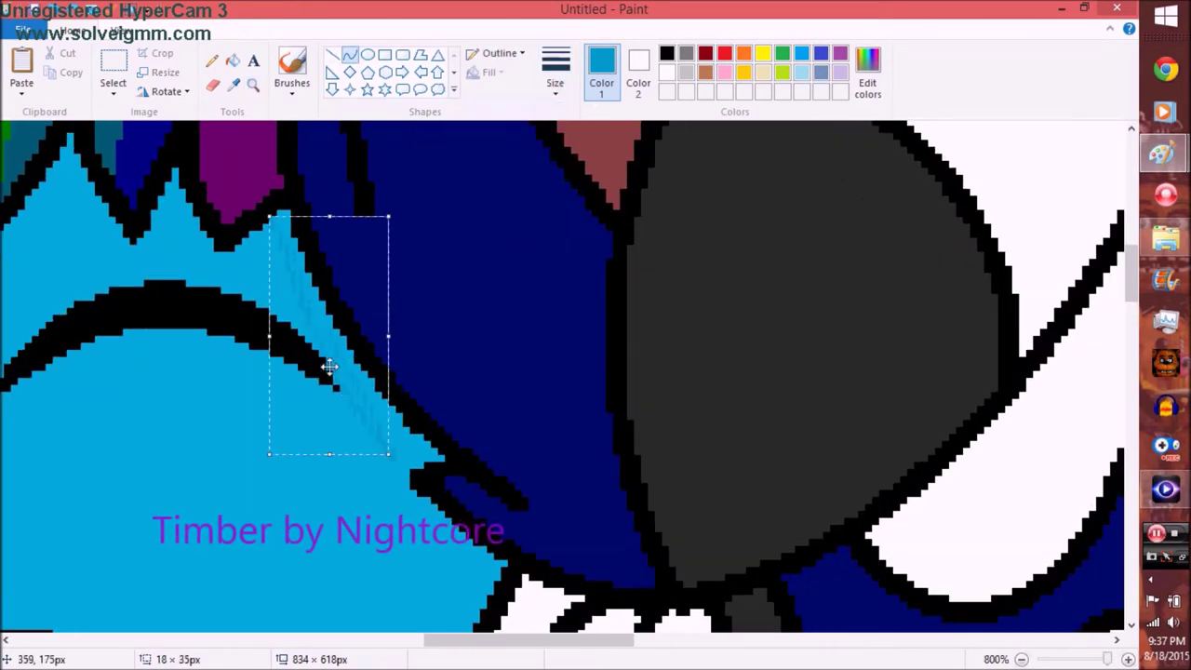
scroll(330, 365, "down", 5)
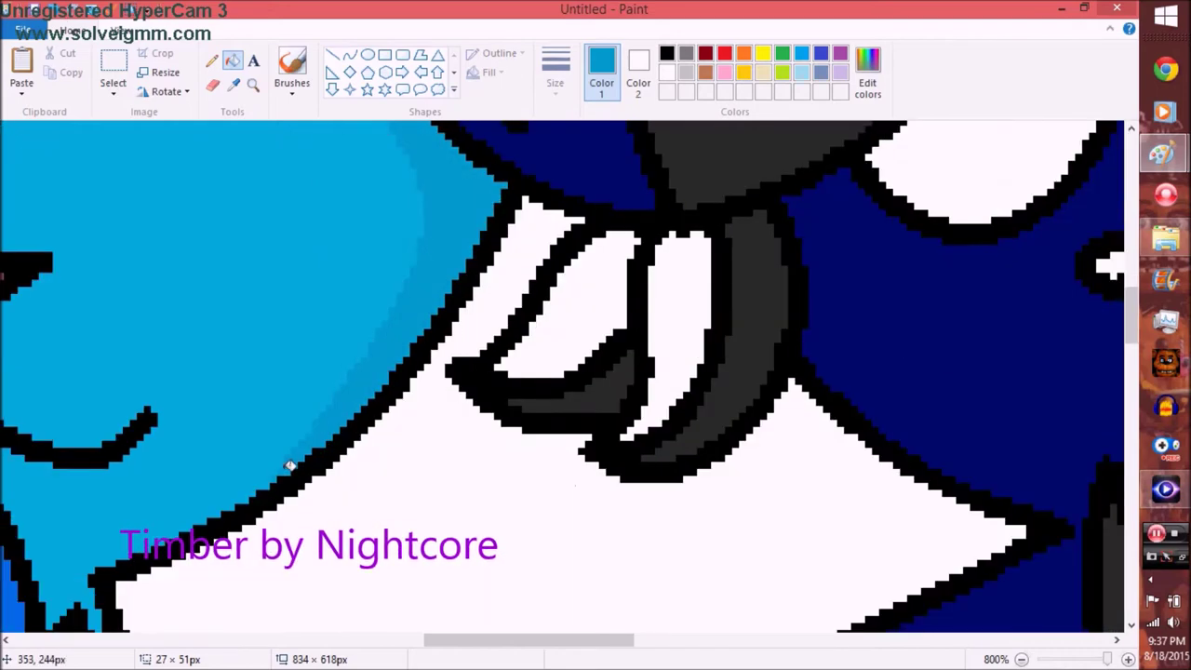
scroll(362, 452, "up", 6)
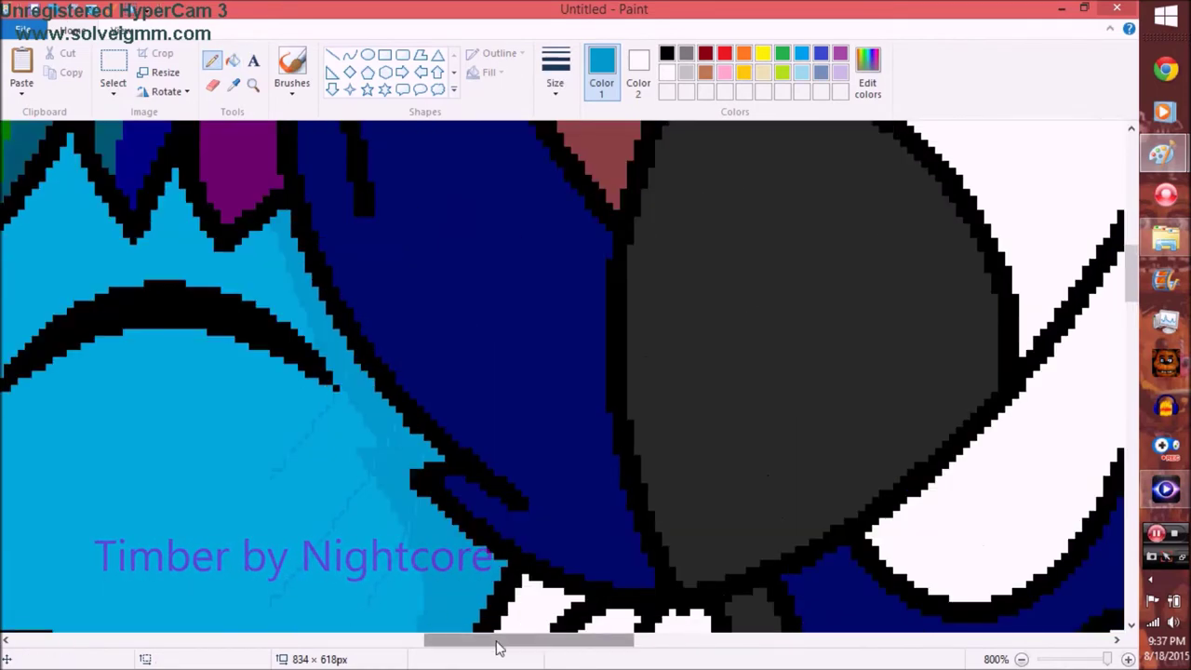
Step: Draw darker blue shadow lines below the first character's hair and across the base of its inner ear tuft
left_click_drag(500, 641, 407, 641)
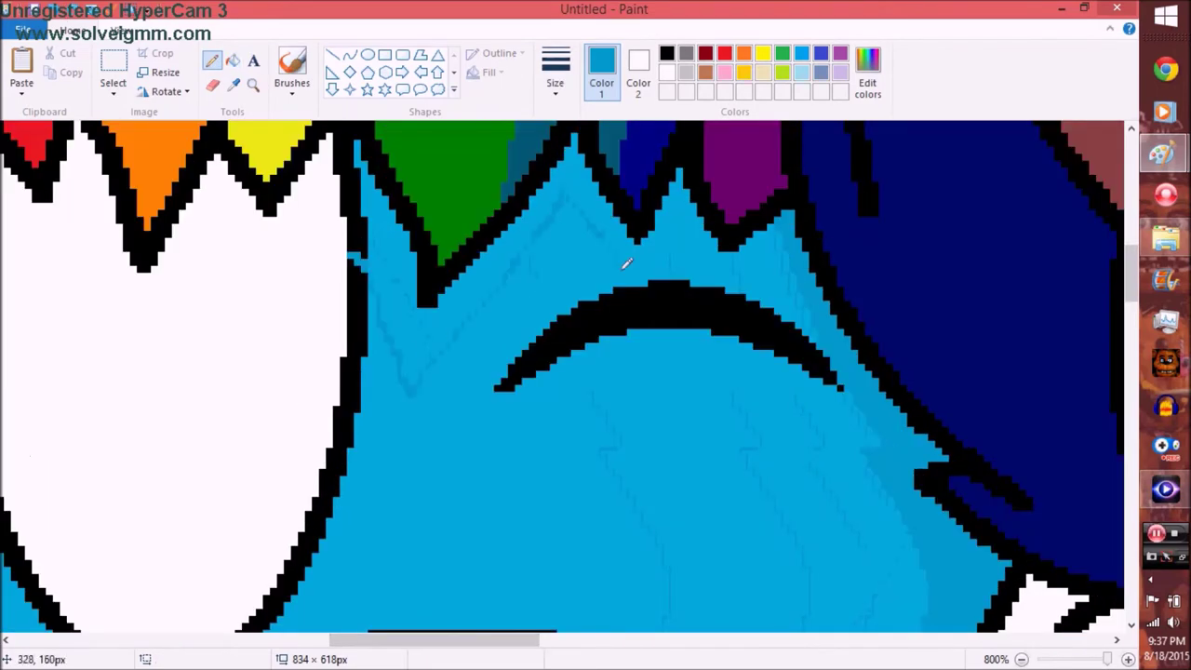
left_click(212, 60)
scroll(446, 256, "left", 6)
scroll(447, 256, "up", 4)
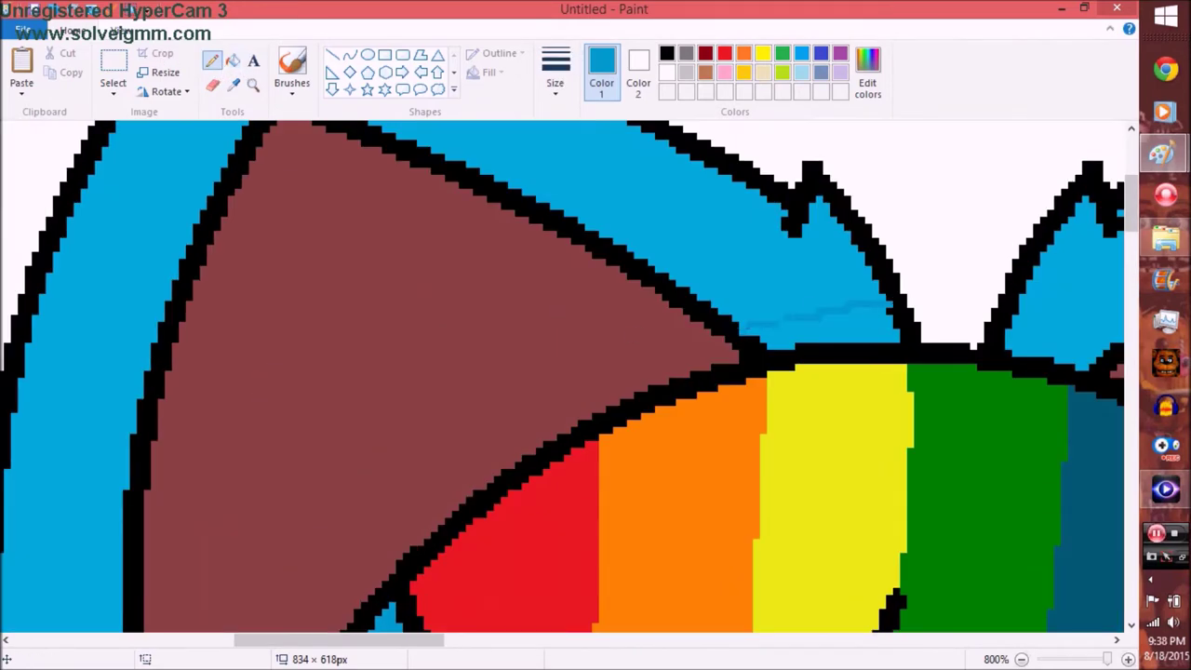
scroll(484, 312, "right", 5)
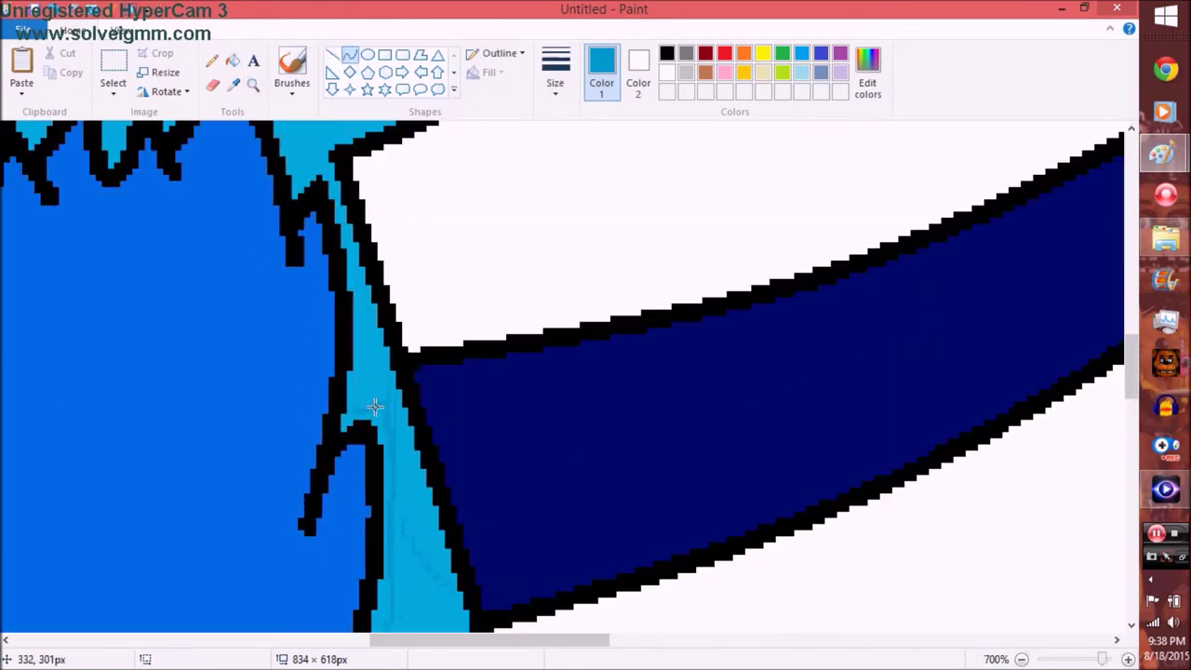
Step: Shade the first character's arms darker blue along the belly fur and cuffs, and add lighter blue highlights
left_click(212, 62)
scroll(304, 303, "up", 1)
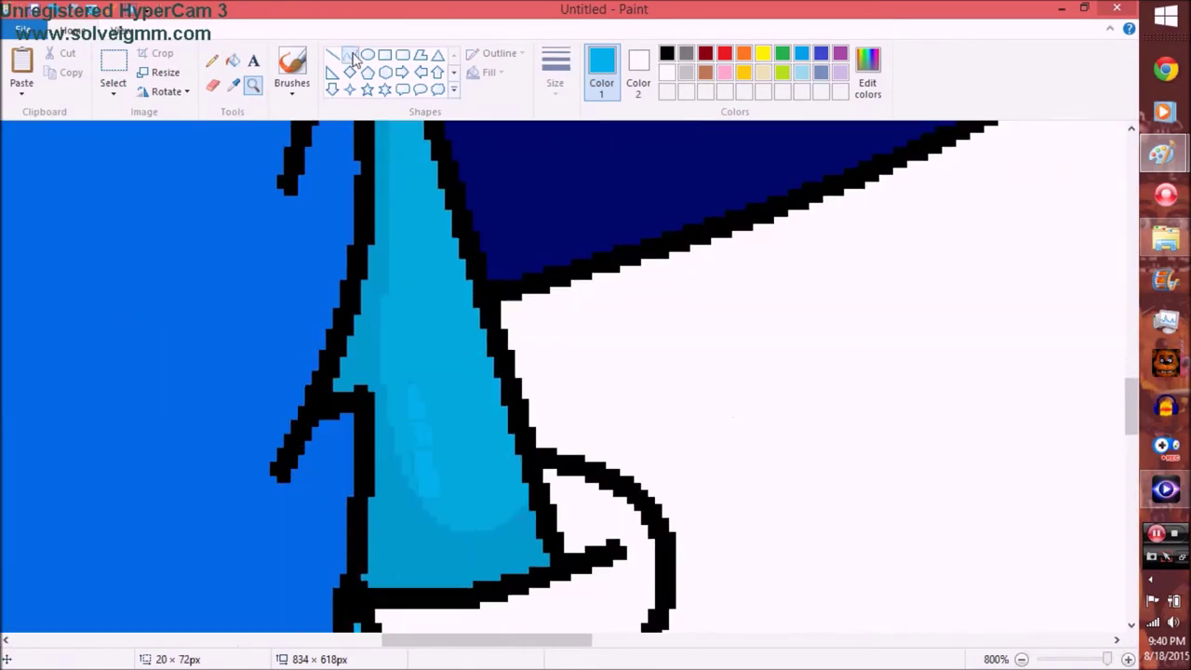
left_click(352, 57)
scroll(385, 295, "up", 3)
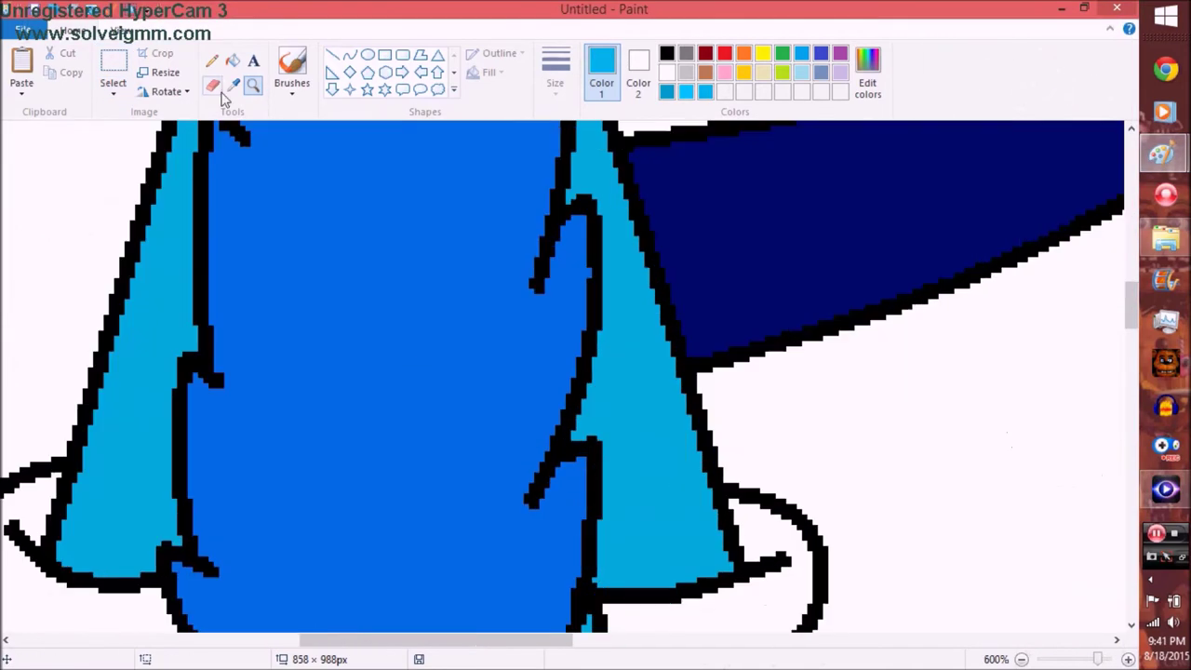
Step: Mix a darker and a lighter shade of the first character's belly blue and draw a thick sample stroke of each on the belly
left_click(868, 84)
left_click(406, 457)
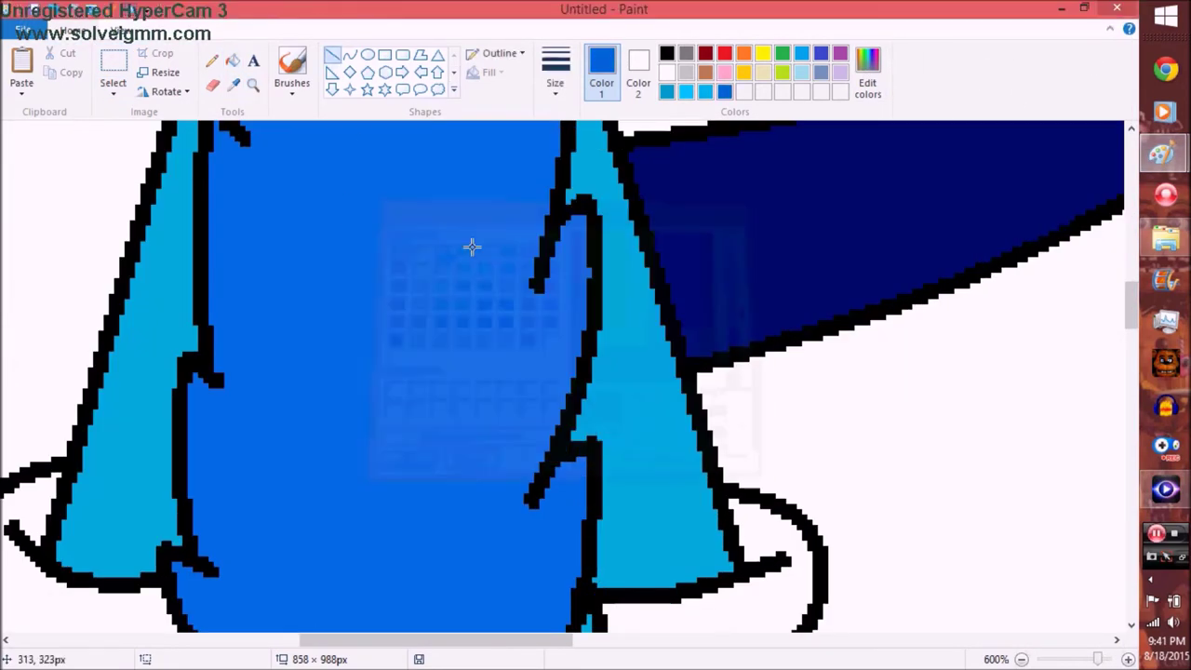
left_click(867, 84)
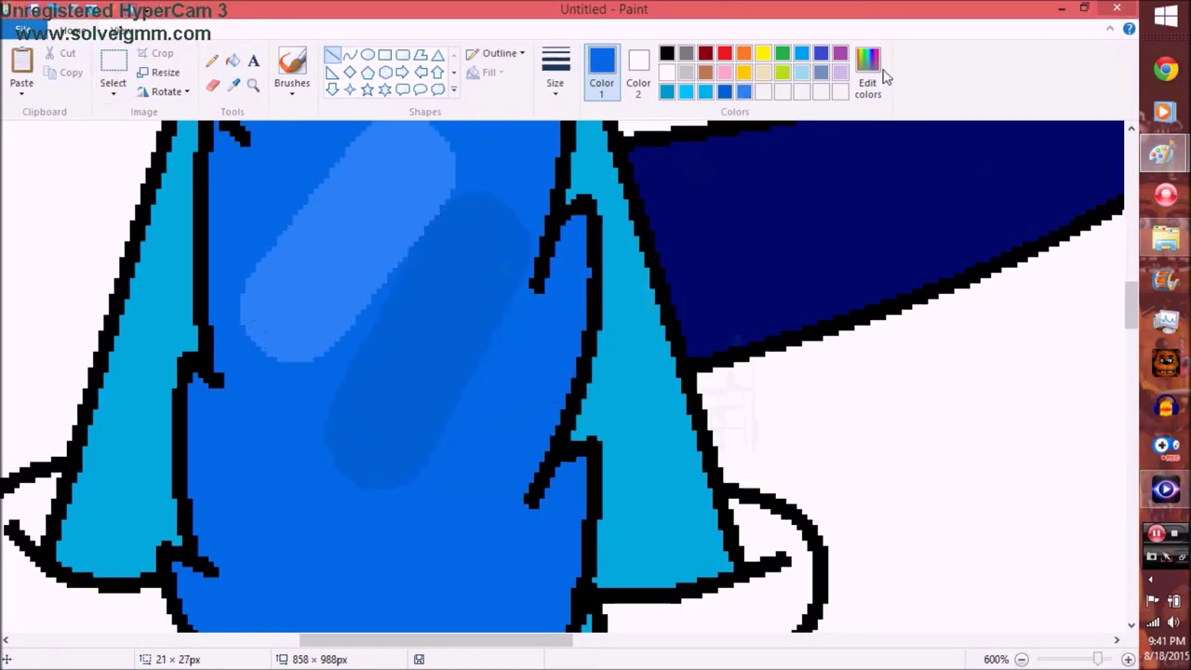
left_click(868, 84)
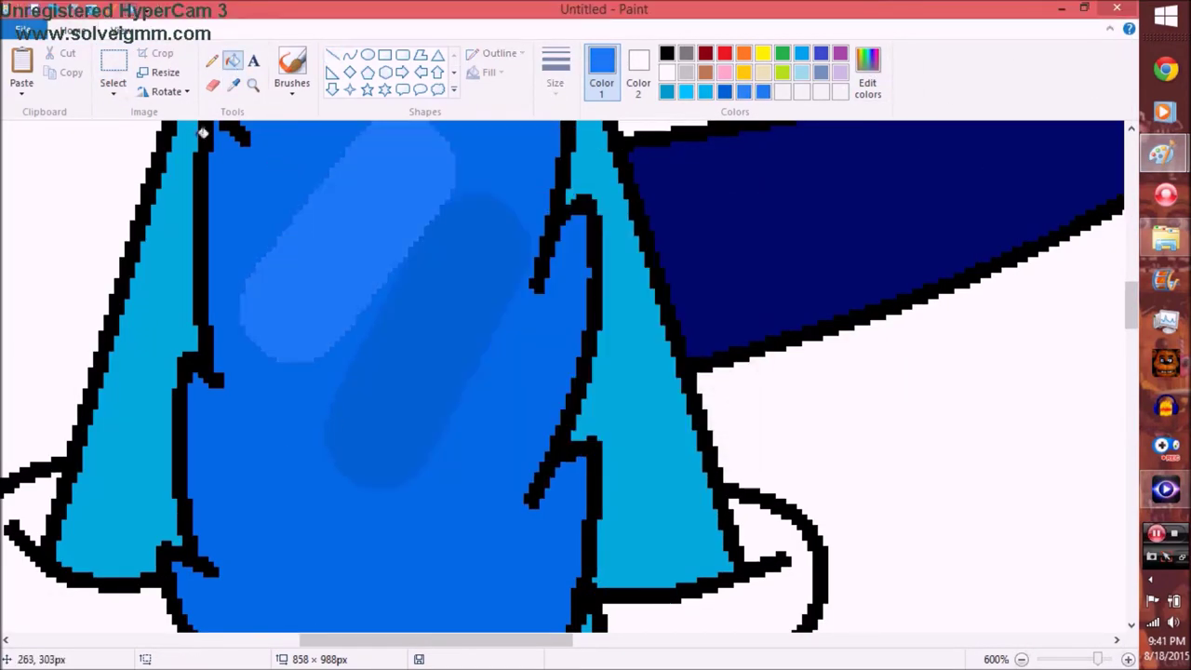
right_click(270, 291)
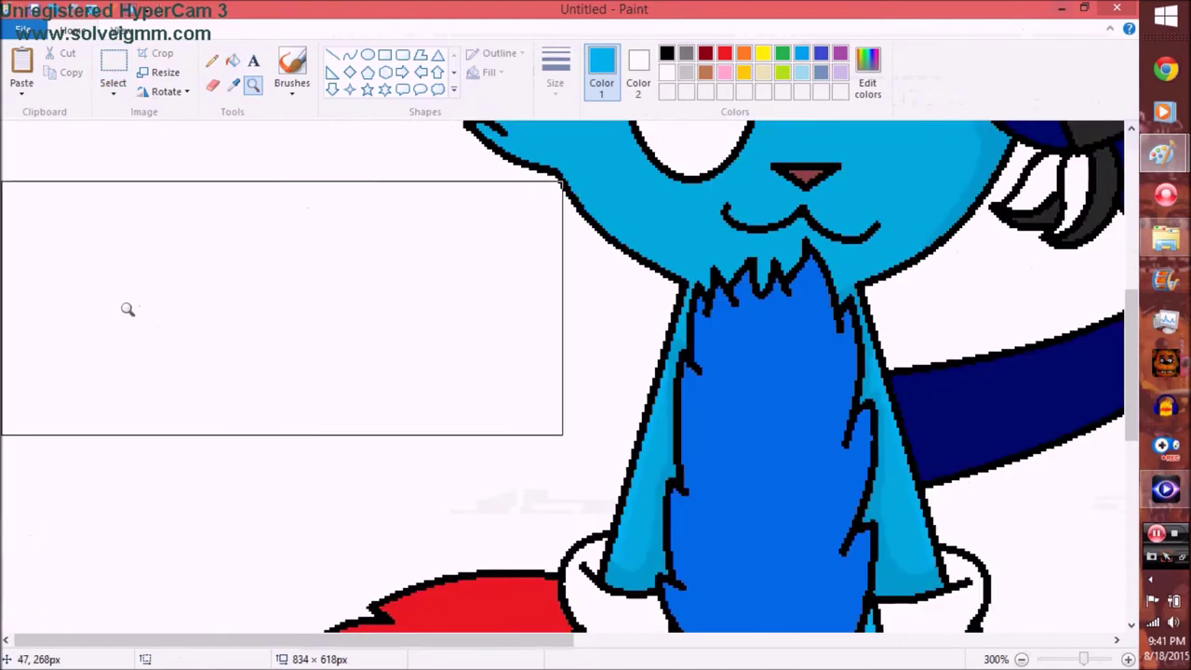
Step: Shade the edges and tufts of the first character's belly fur with darker blue curves, including one about 10 × 50 px
left_click(127, 309)
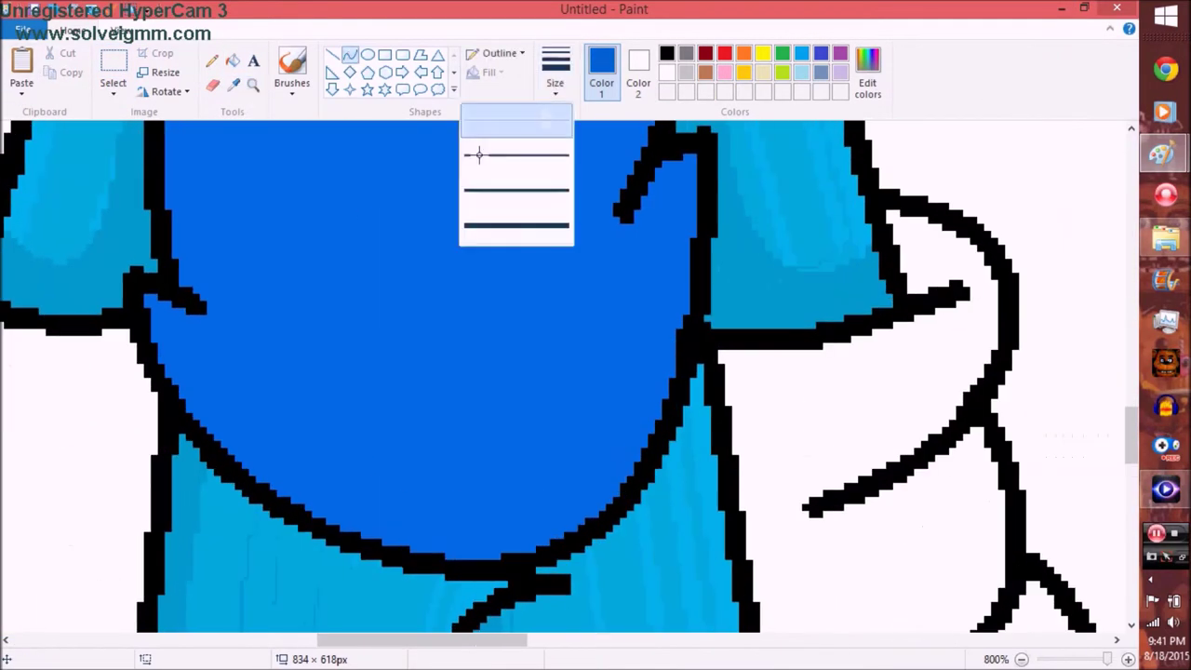
left_click(517, 224)
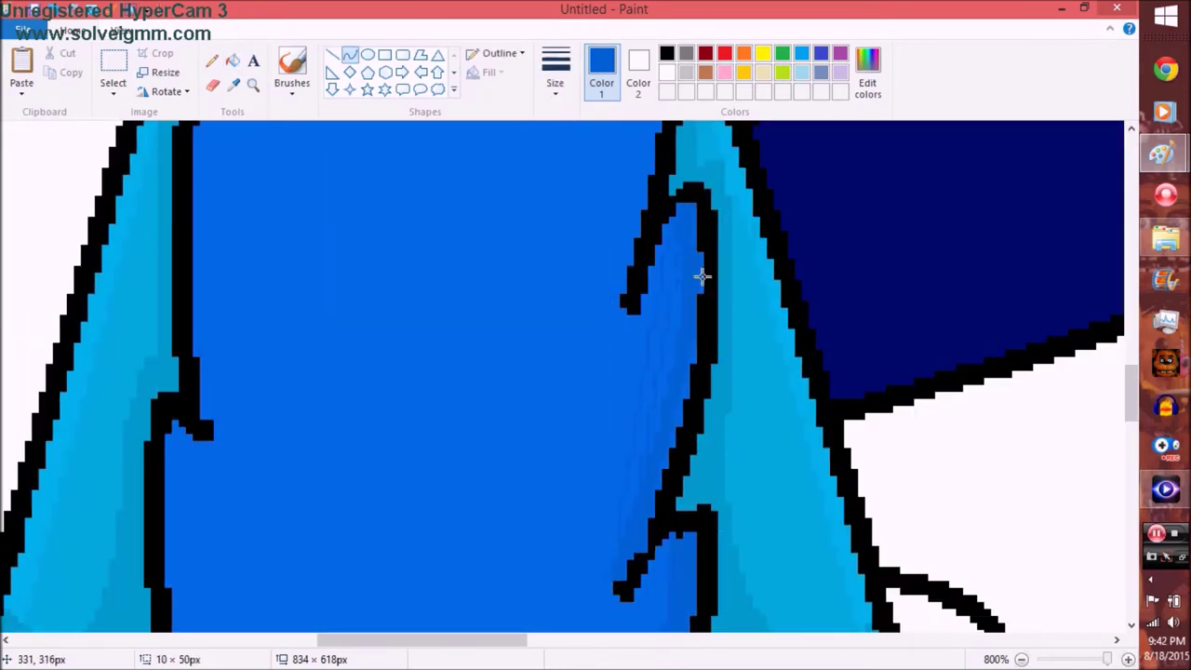
scroll(256, 340, "up", 3)
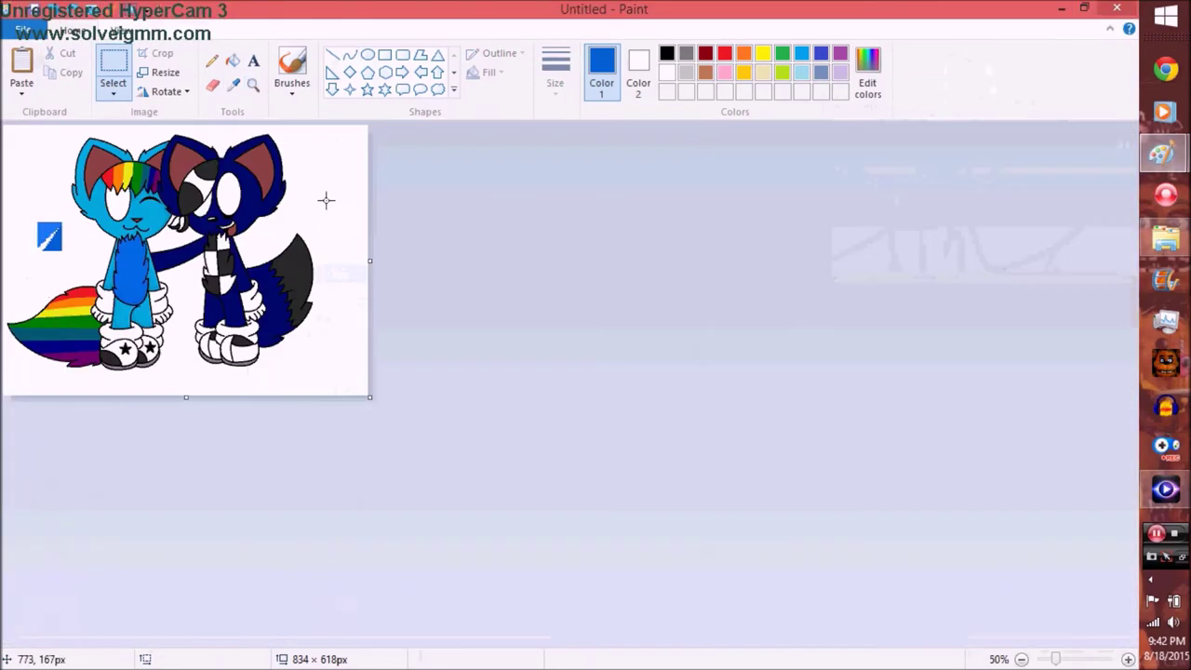
Step: Draw short lighter blue highlights beneath the tufts along both edges of the first character's belly fur
left_click(253, 85)
left_click(106, 245)
right_click(319, 267)
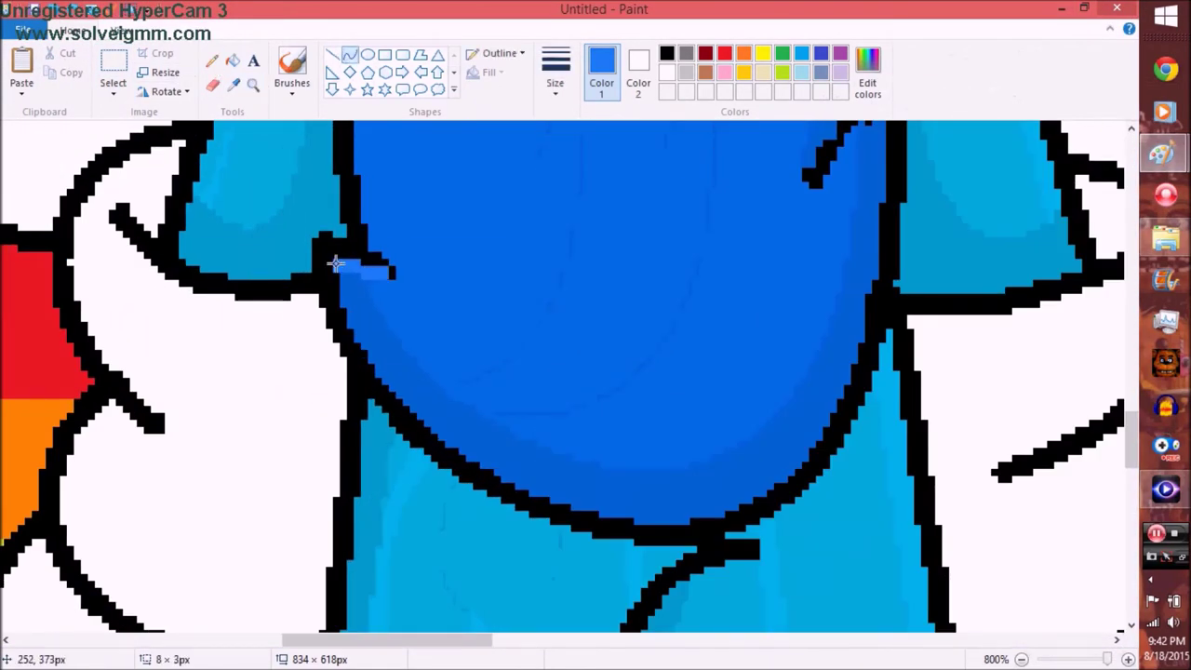
scroll(336, 266, "up", 3)
left_click_drag(827, 309, 869, 244)
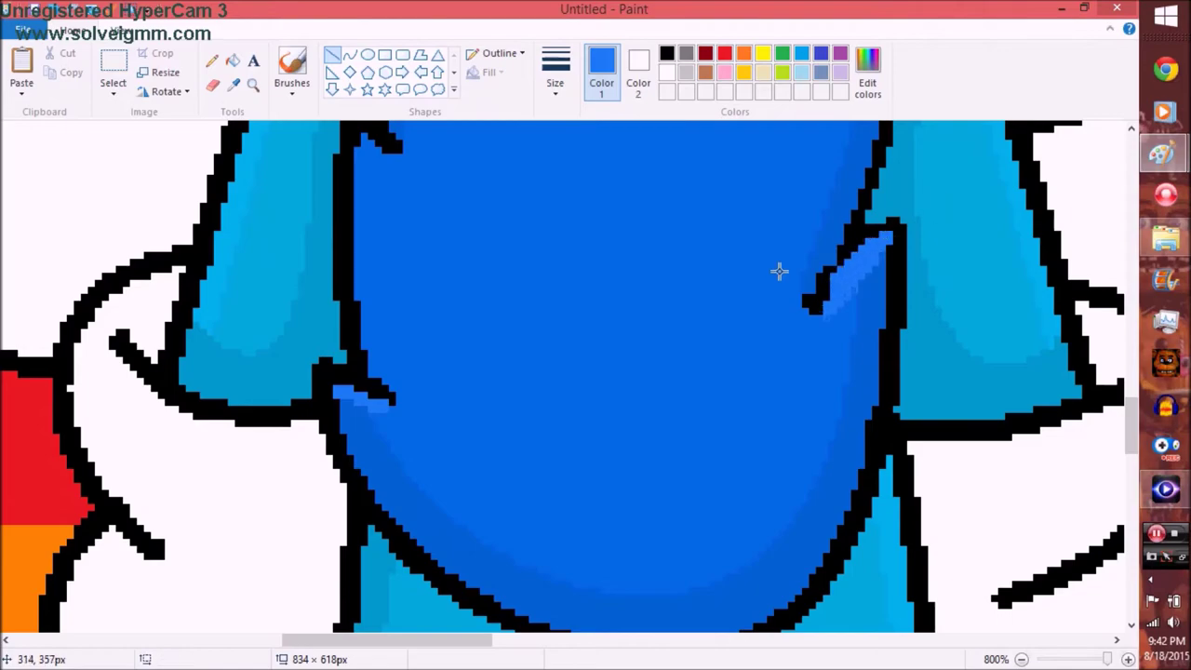
scroll(762, 274, "up", 5)
left_click_drag(850, 321, 878, 295)
scroll(840, 274, "up", 3)
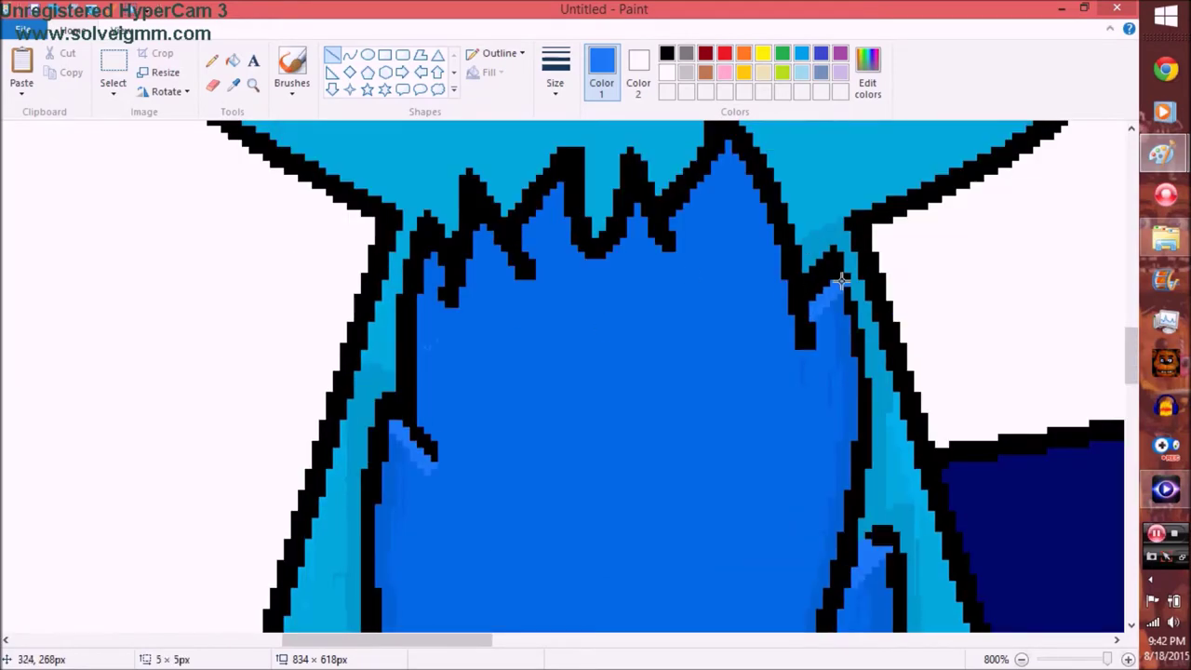
scroll(285, 210, "down", 4)
scroll(285, 210, "down", 4)
Step: Draw a small five-pointed star with solid yellow fill in the blank area beside the first character
left_click(112, 70)
left_click(233, 60)
scroll(312, 259, "up", 3)
left_click(253, 85)
left_click(314, 279)
left_click(763, 53)
left_click(491, 71)
left_click(439, 111)
left_click(556, 70)
left_click(556, 186)
left_click_drag(387, 310, 156, 248)
right_click(127, 248)
left_click(128, 248)
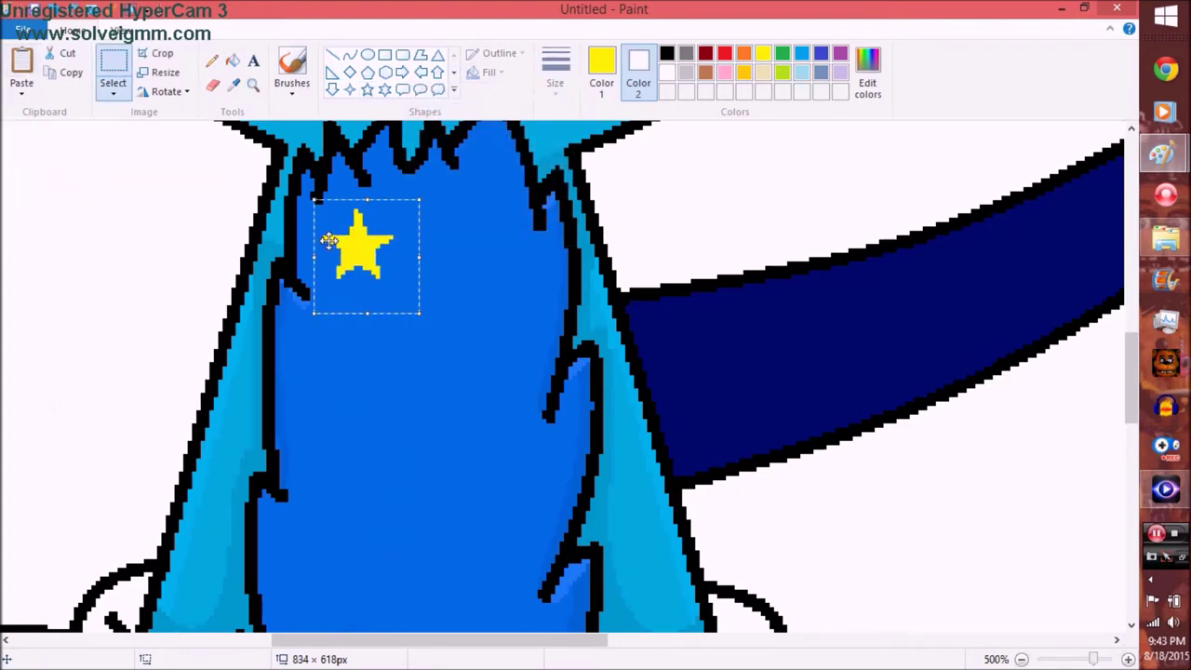
Step: Paste copies of the yellow star and scatter them over the first character's blue belly
left_click_drag(46, 158, 330, 353)
scroll(286, 331, "down", 3)
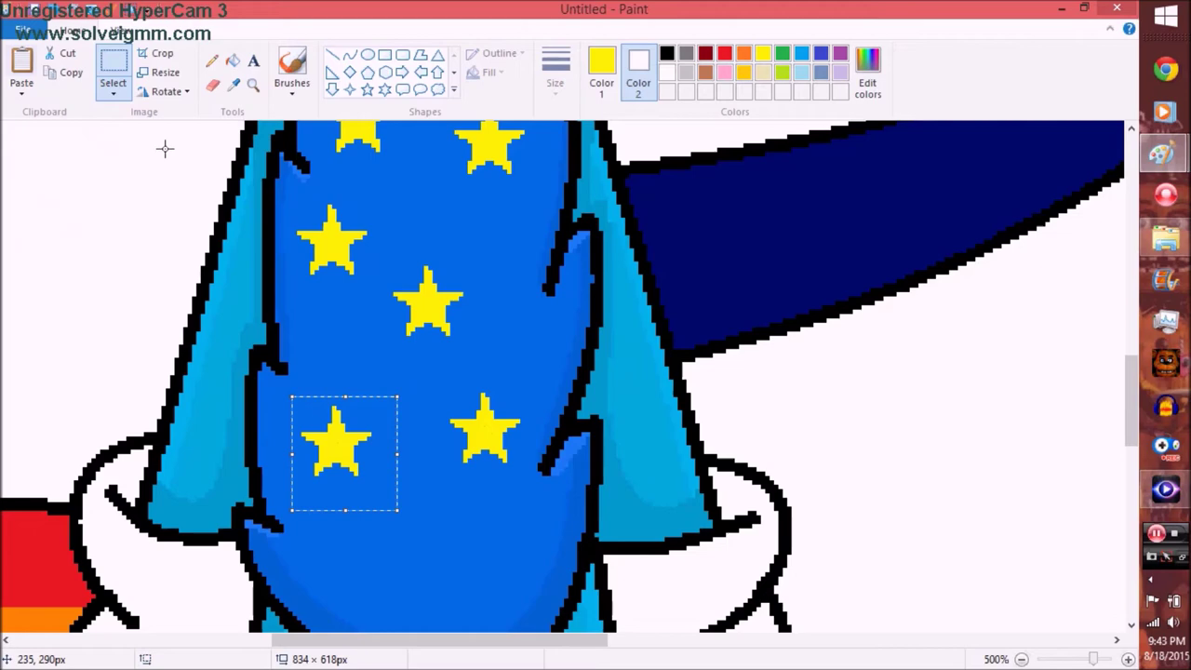
left_click(35, 67)
left_click_drag(53, 177, 537, 353)
scroll(537, 353, "down", 3)
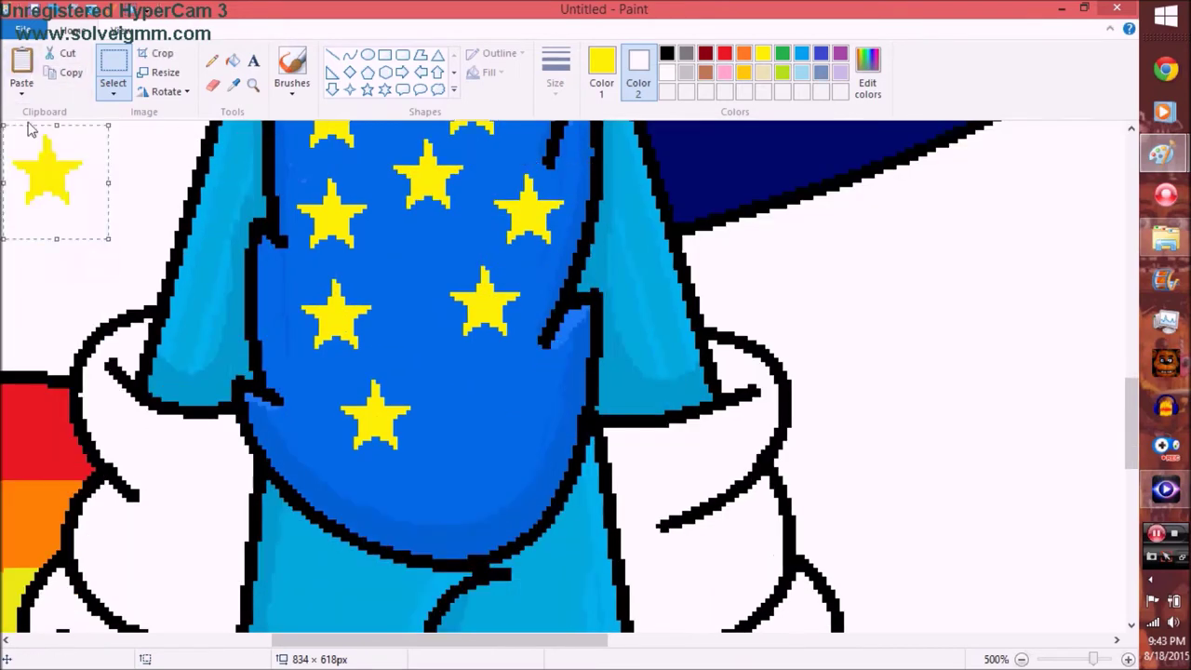
scroll(437, 201, "up", 6)
left_click(436, 201)
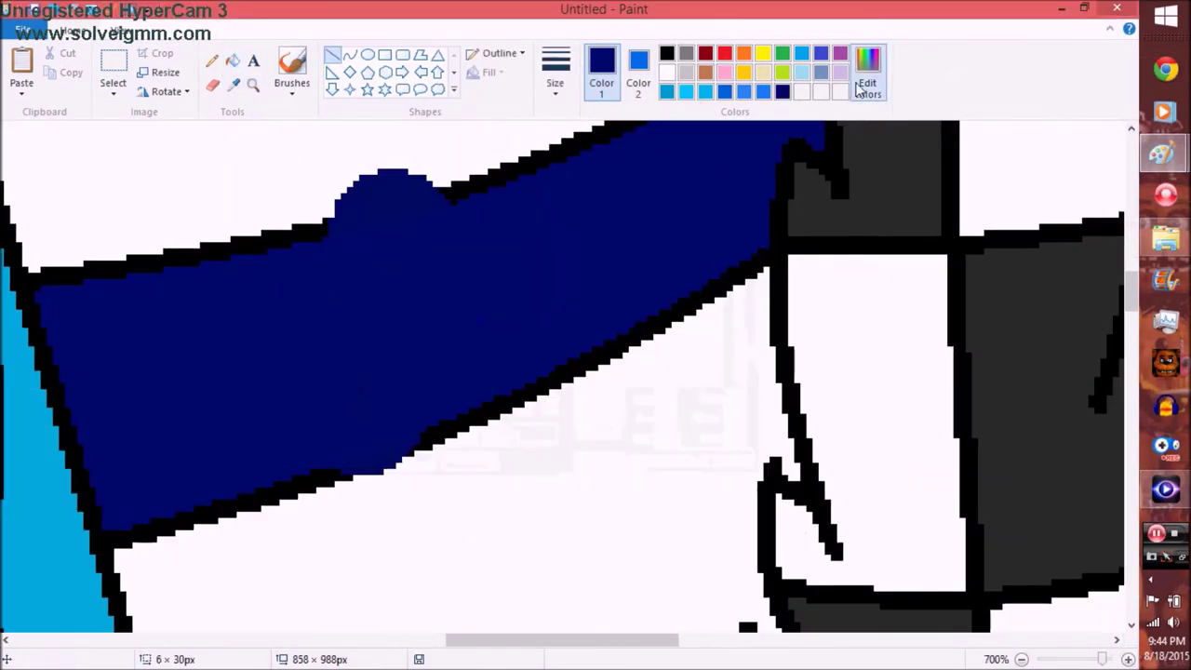
Step: Mix a darker and a lighter shade of the second character's navy and place the 55 × 46 px sample beside its head
left_click(866, 88)
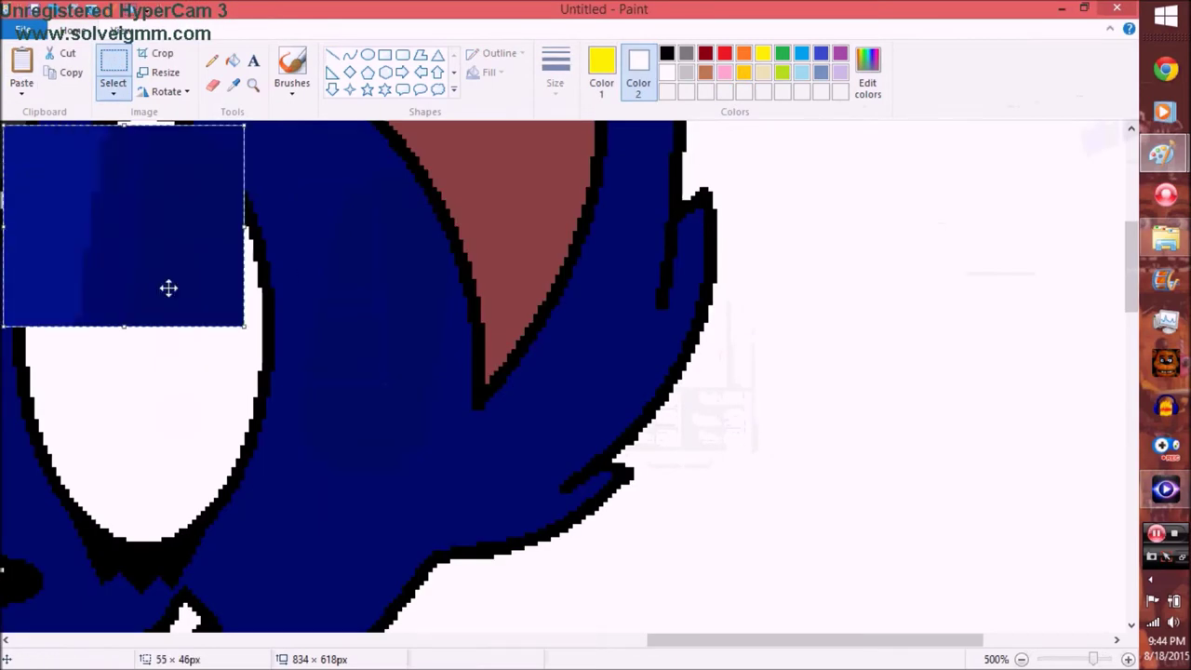
left_click_drag(168, 287, 922, 261)
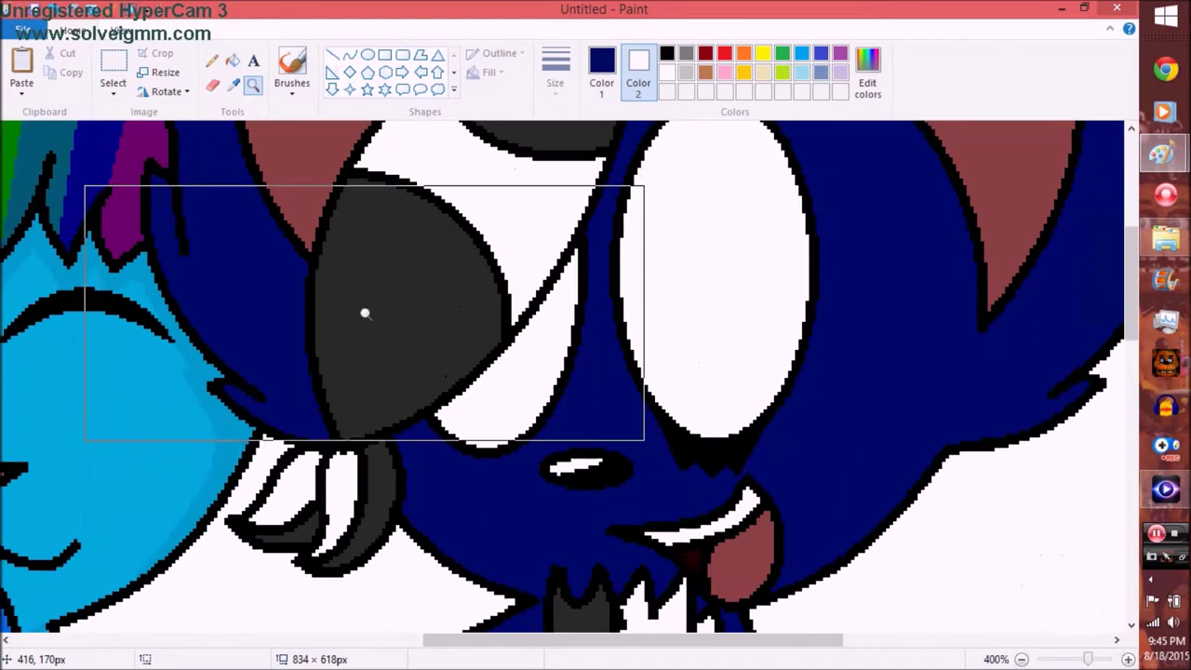
Step: Shade the second character's face, arm, body and legs with curves in the darker navy
left_click(365, 313)
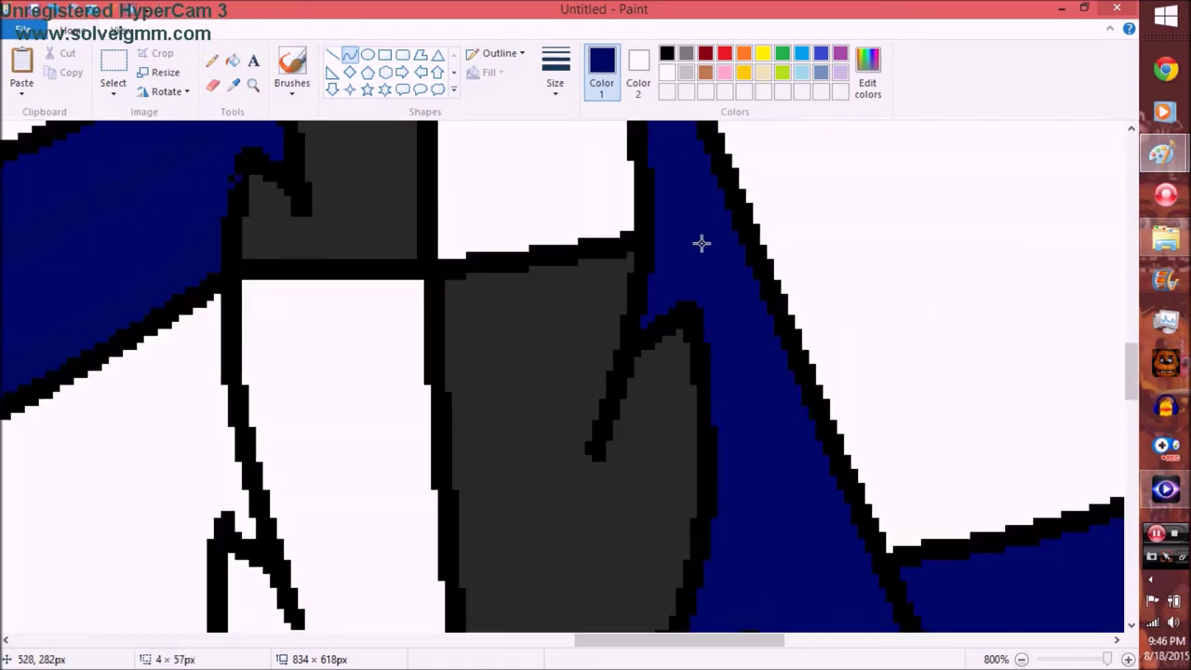
scroll(666, 317, "up", 3)
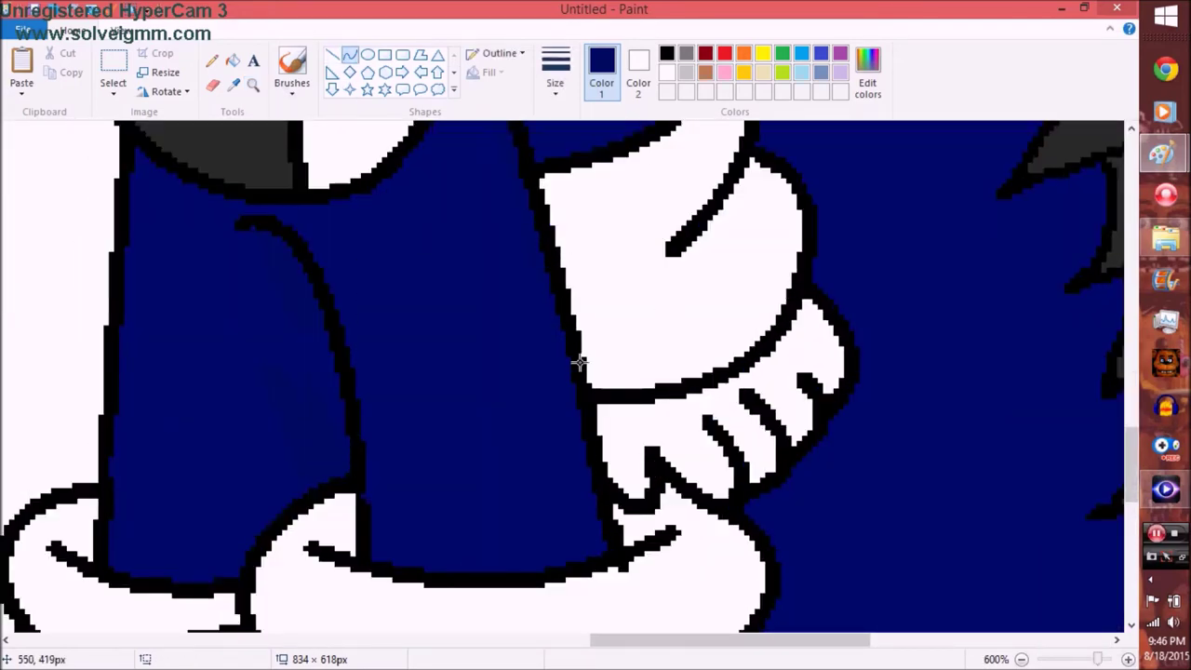
scroll(579, 363, "up", 2)
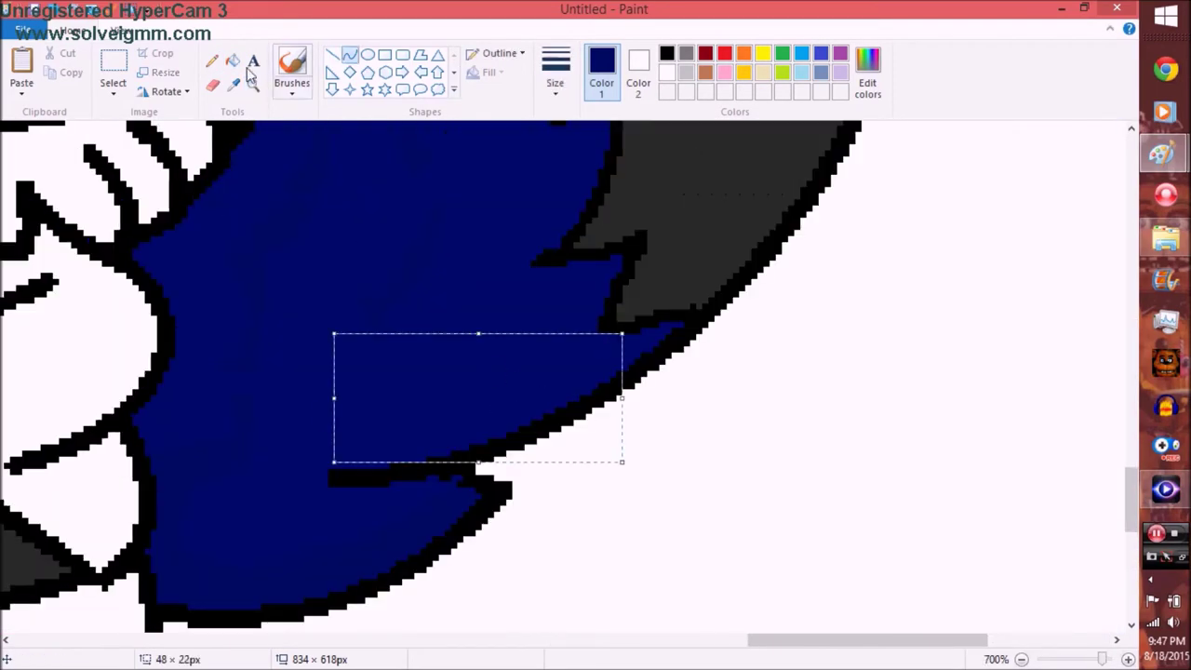
Step: Draw lighter navy highlight curves on the second character's legs, tail and body
left_click(253, 85)
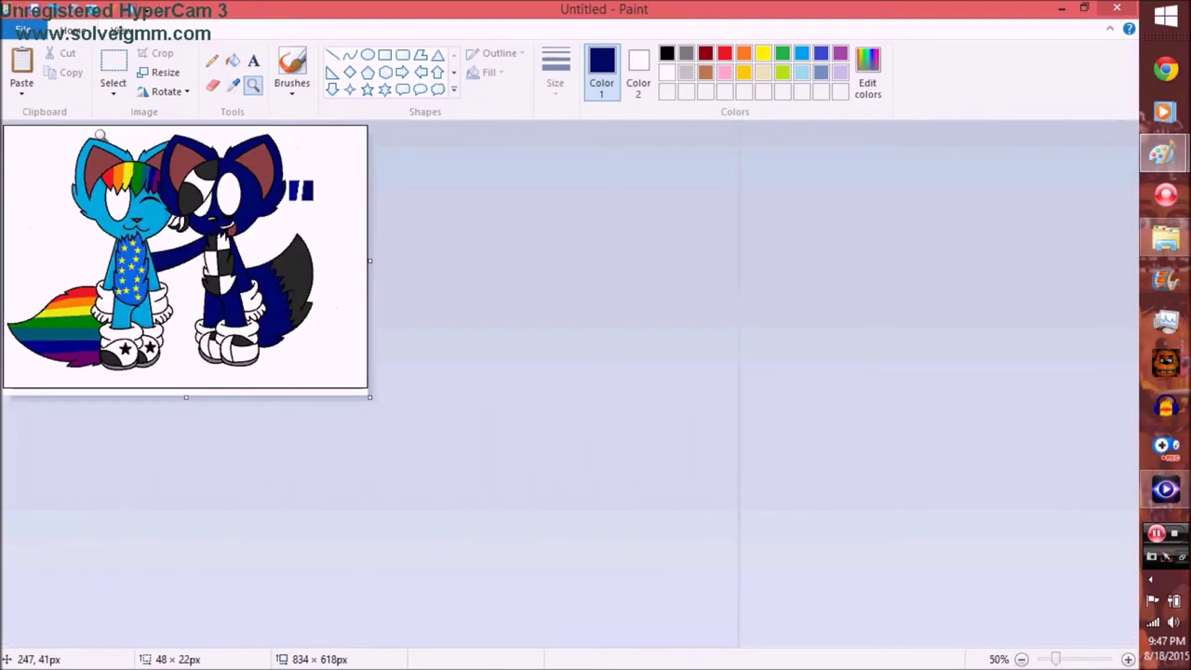
left_click(254, 85)
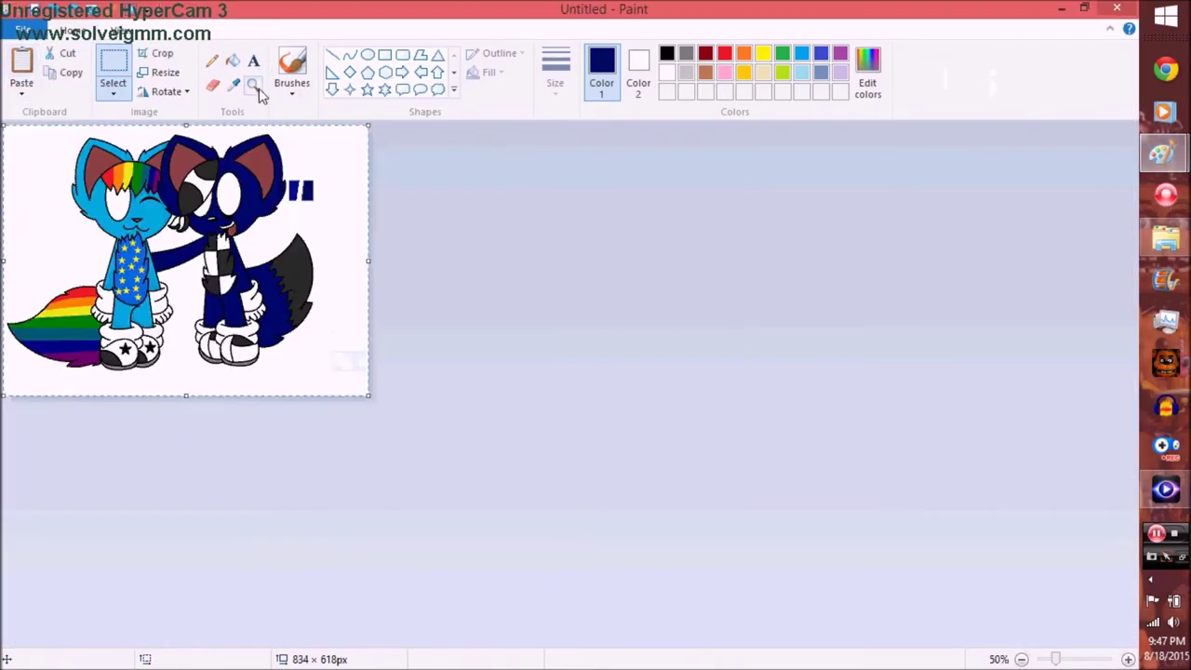
left_click(215, 198)
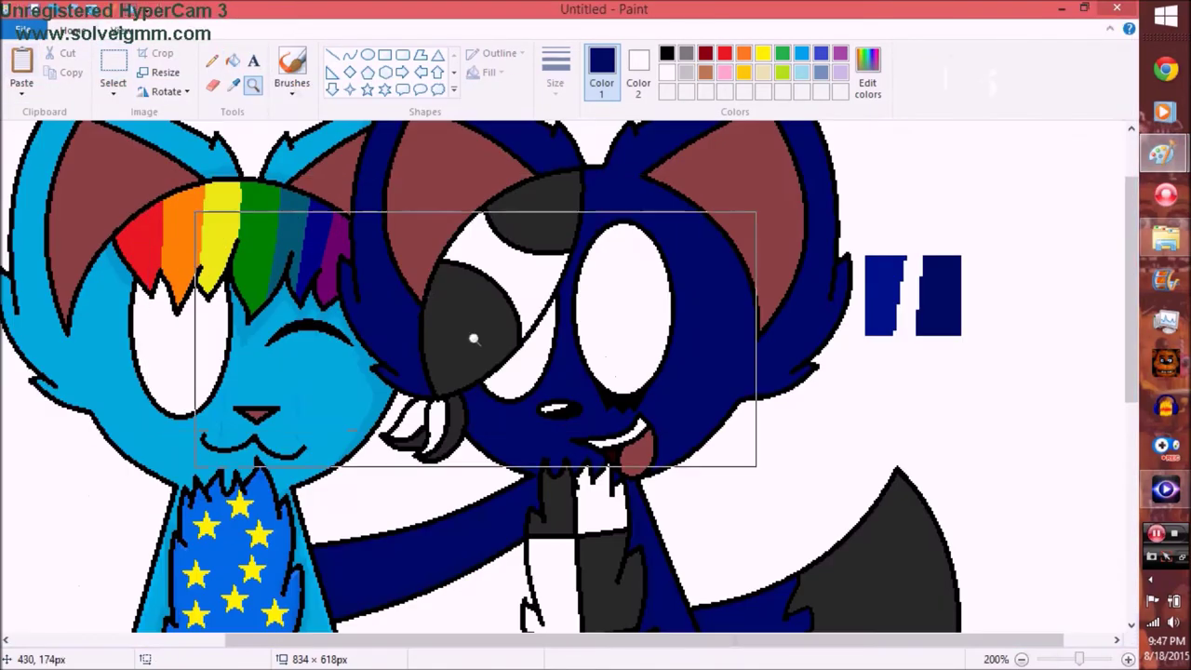
left_click(838, 373)
left_click(349, 54)
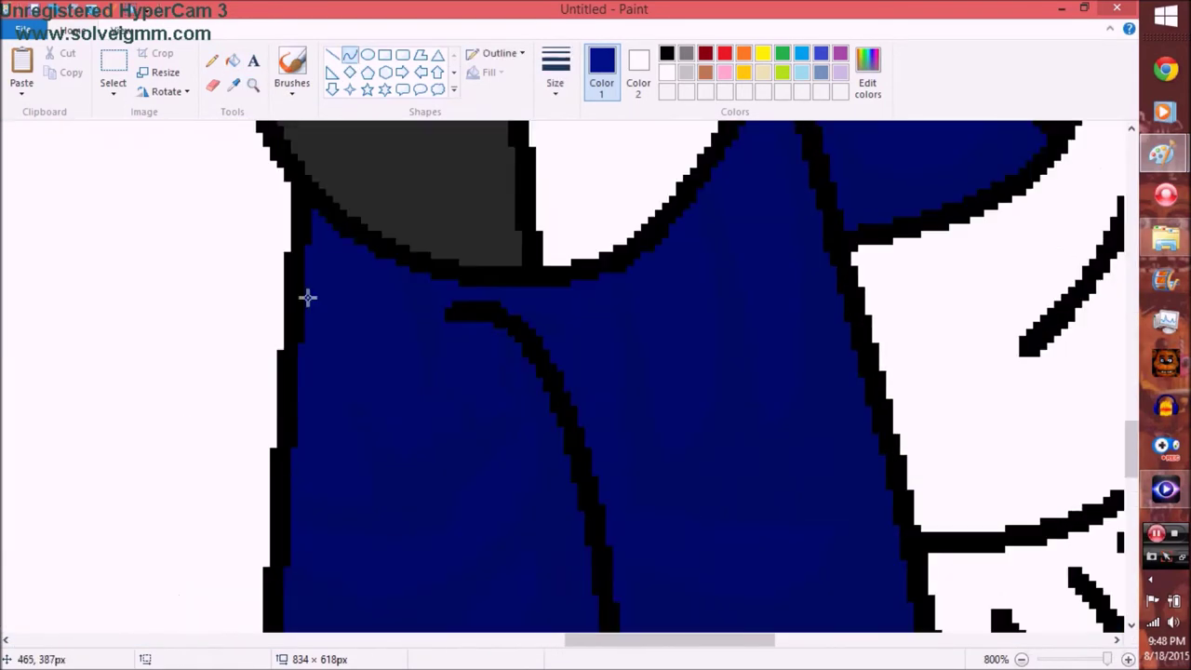
scroll(337, 217, "down", 3)
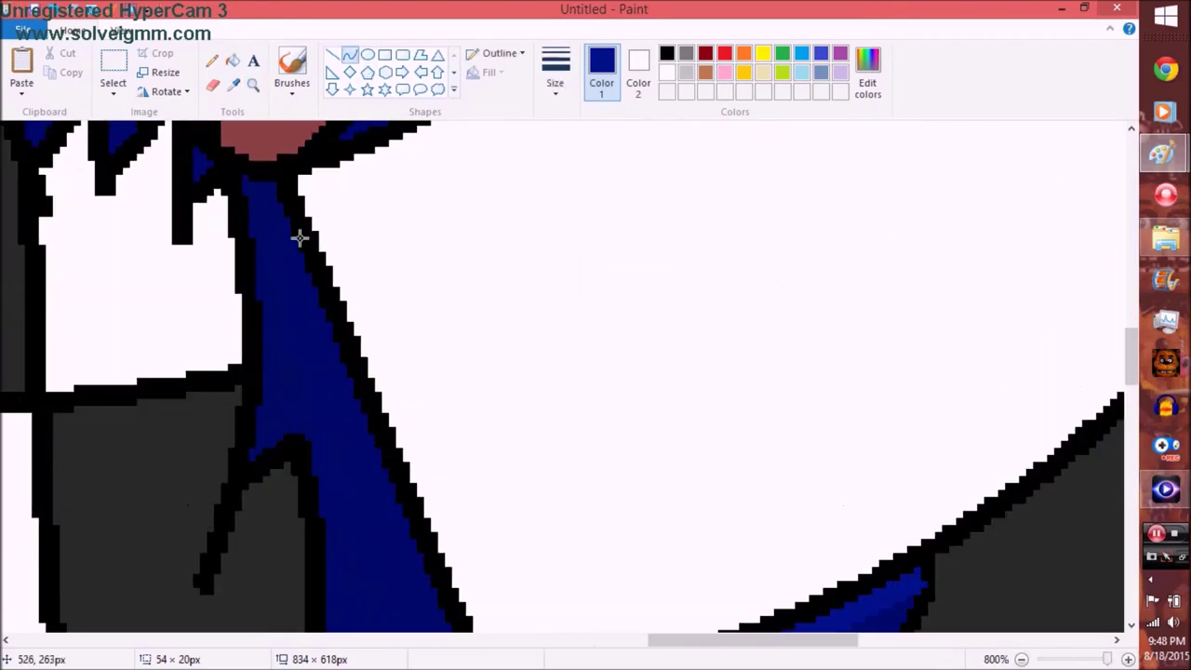
Step: Insert the reference picture from a file beside the two characters and flip it horizontally
left_click(249, 85)
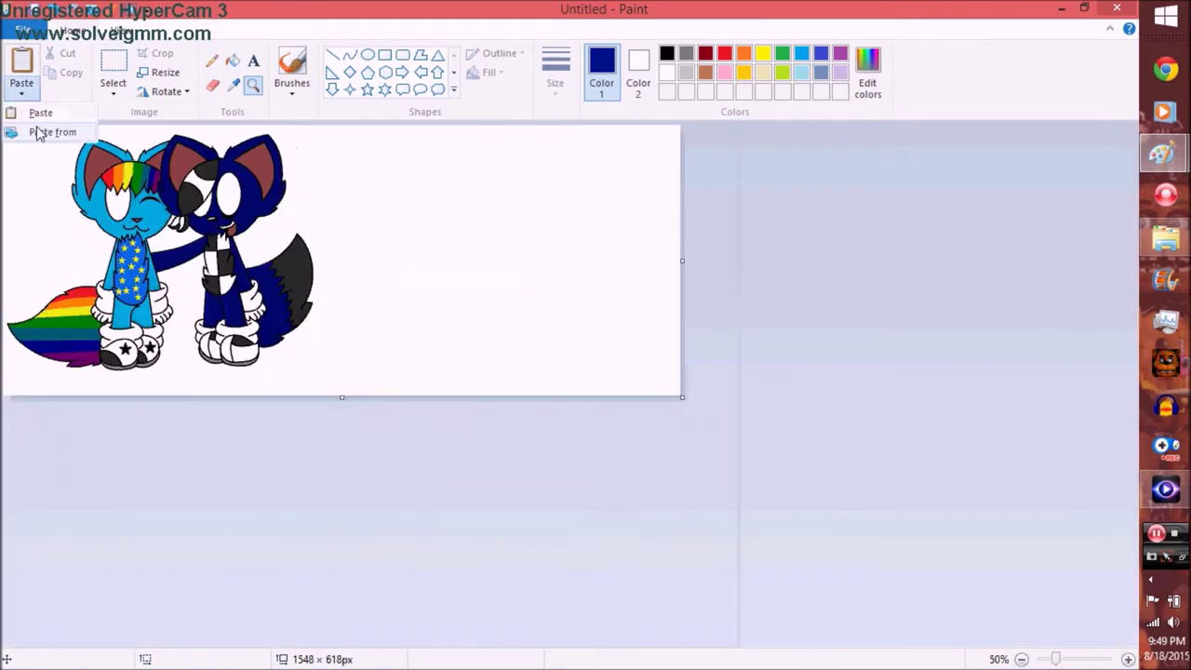
right_click(403, 292)
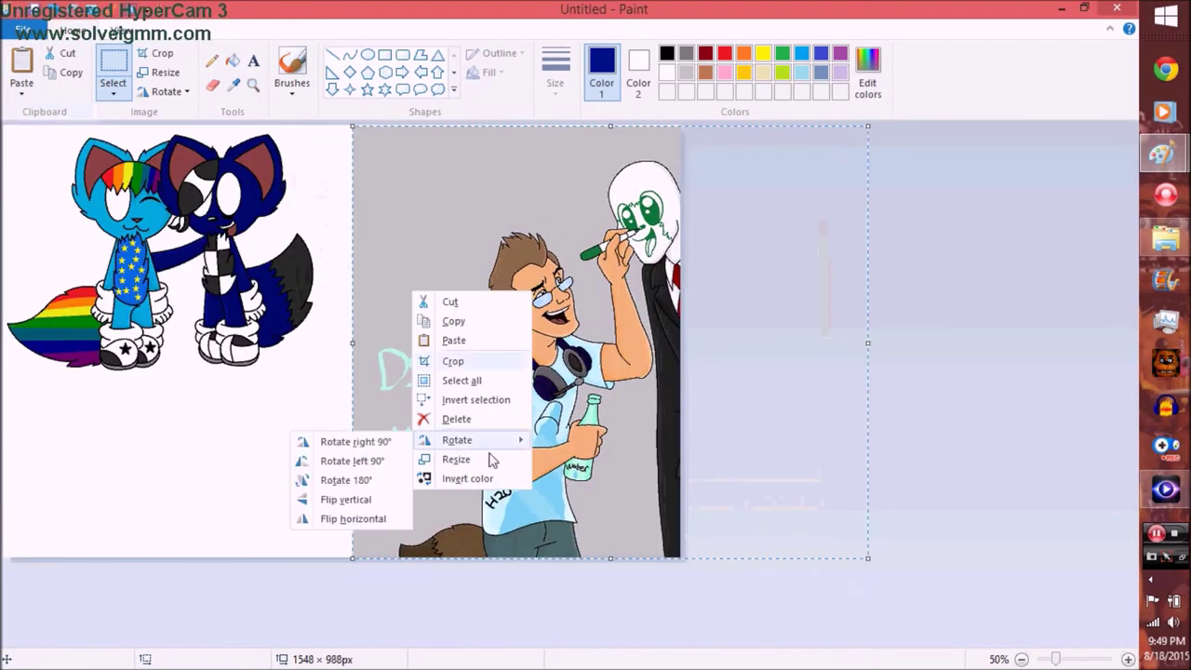
left_click(346, 519)
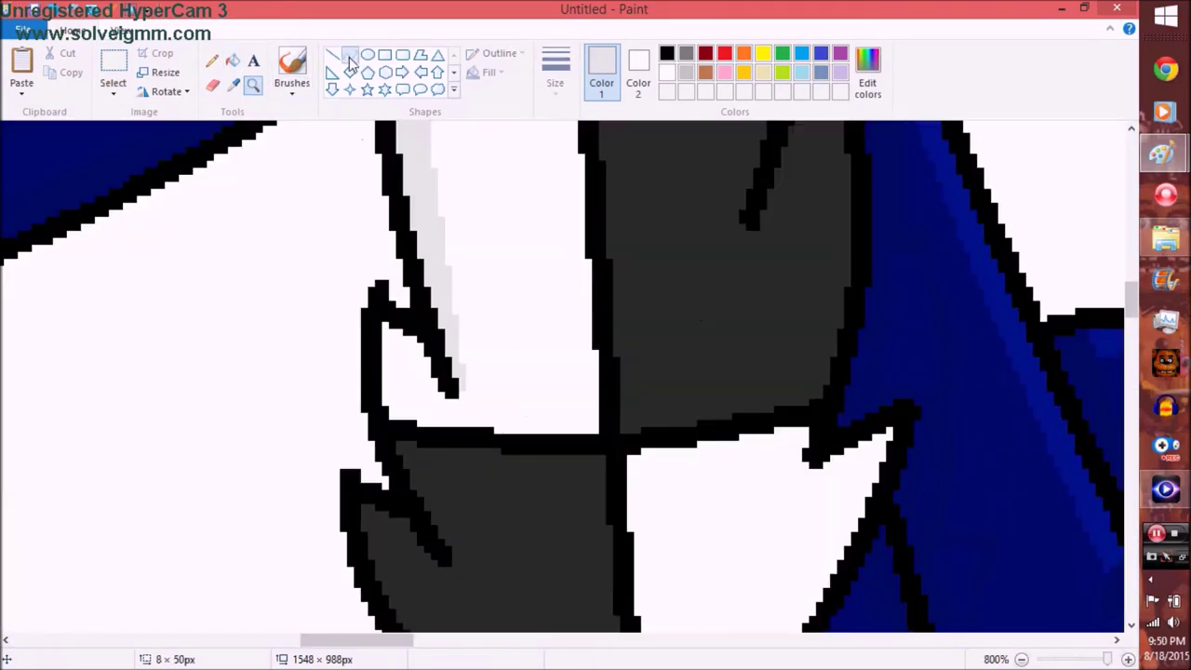
Step: Shade the inner and lower edges of the second character's white glove cuff with light grey curves
left_click(212, 61)
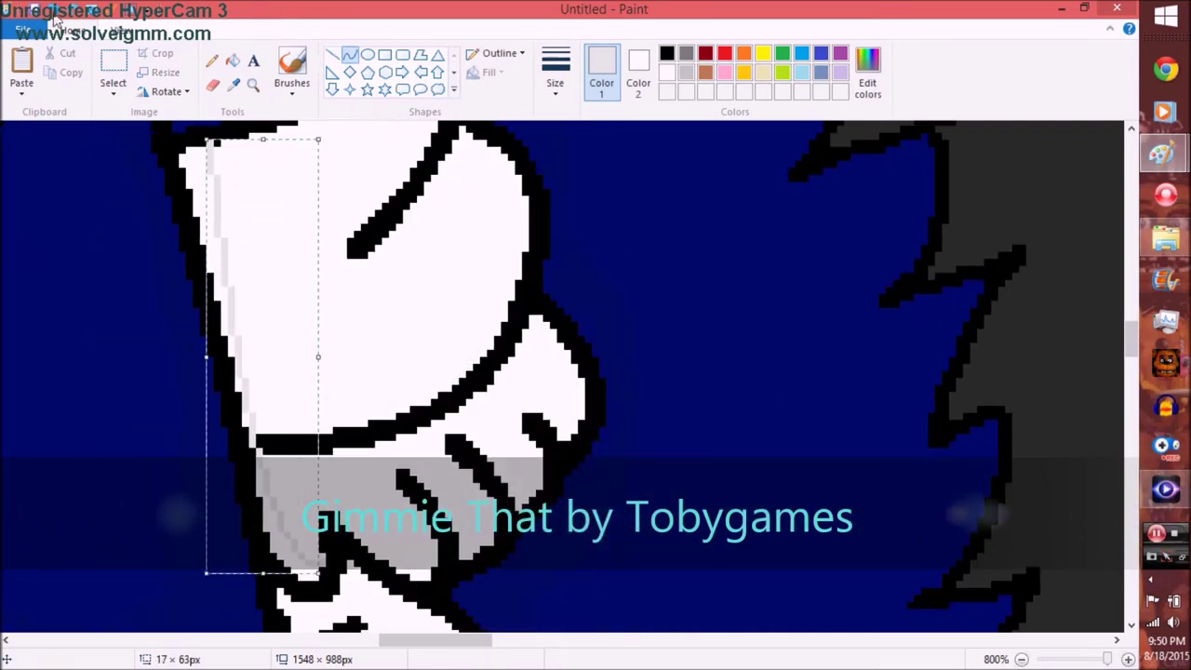
left_click(266, 386)
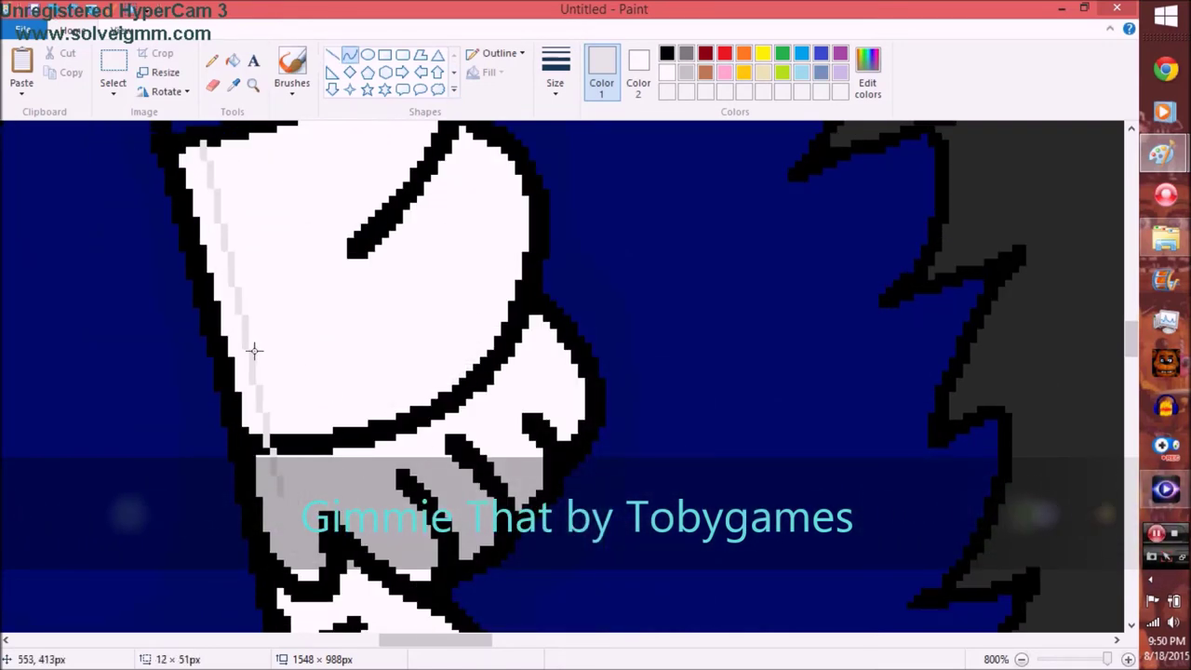
scroll(319, 399, "down", 2)
left_click(232, 269)
left_click(349, 54)
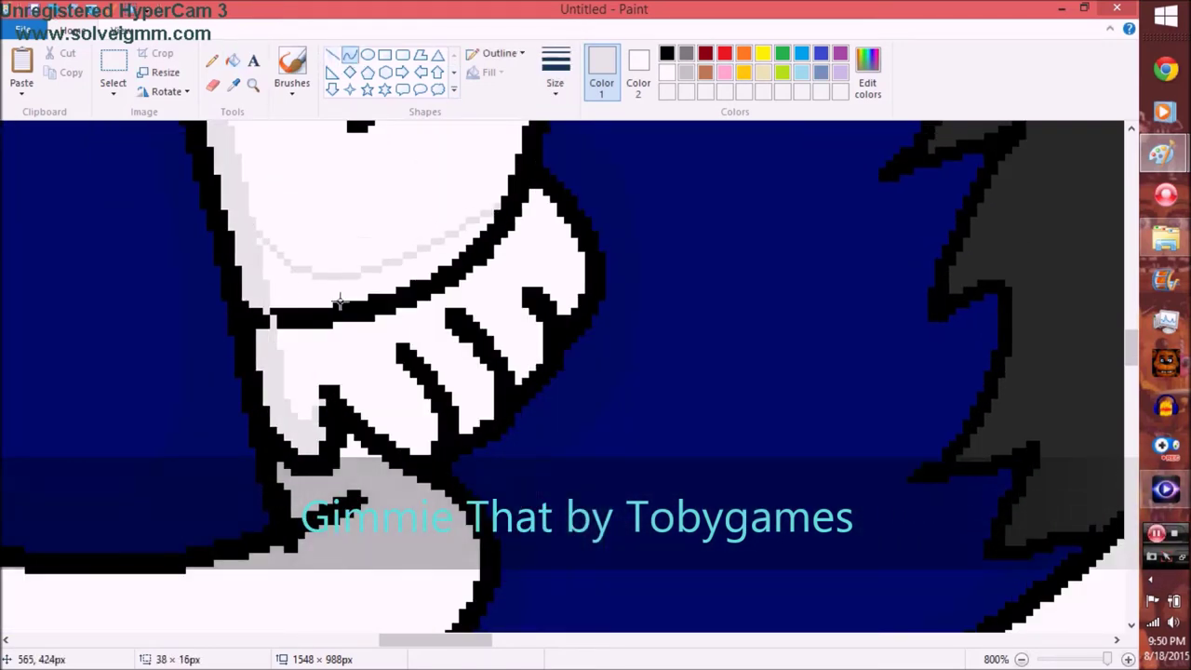
left_click(339, 301)
Step: Add light grey shading along the fingers of the second character's glove
left_click(212, 60)
left_click(349, 54)
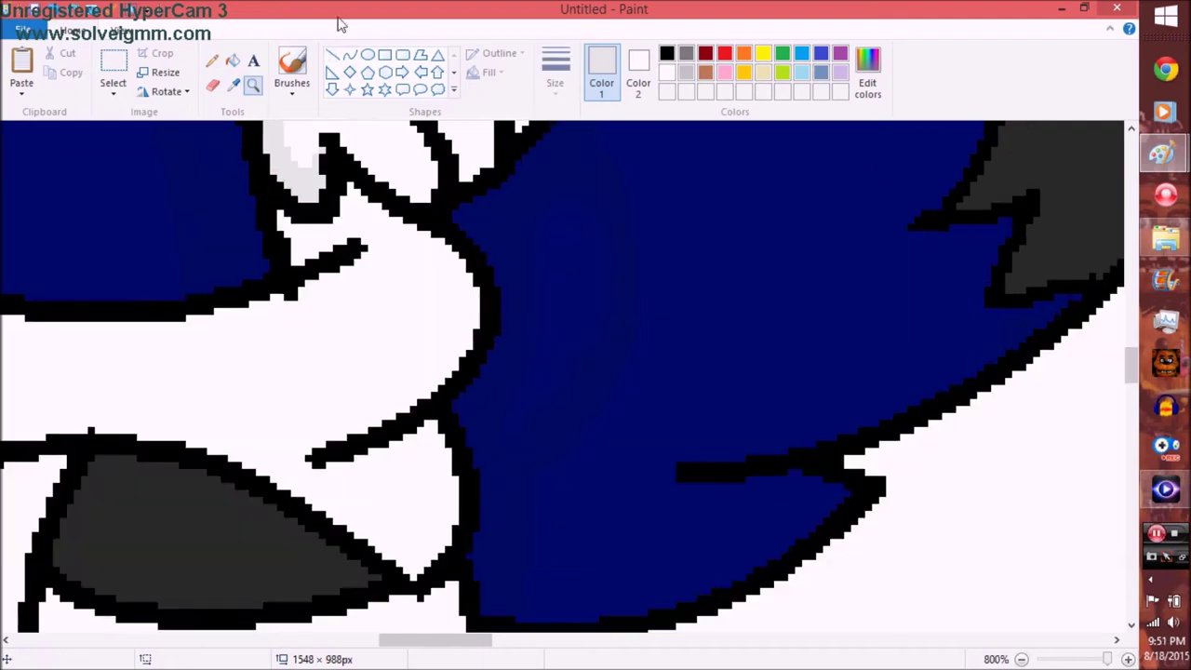
scroll(437, 279, "down", 2)
left_click_drag(331, 268, 438, 279)
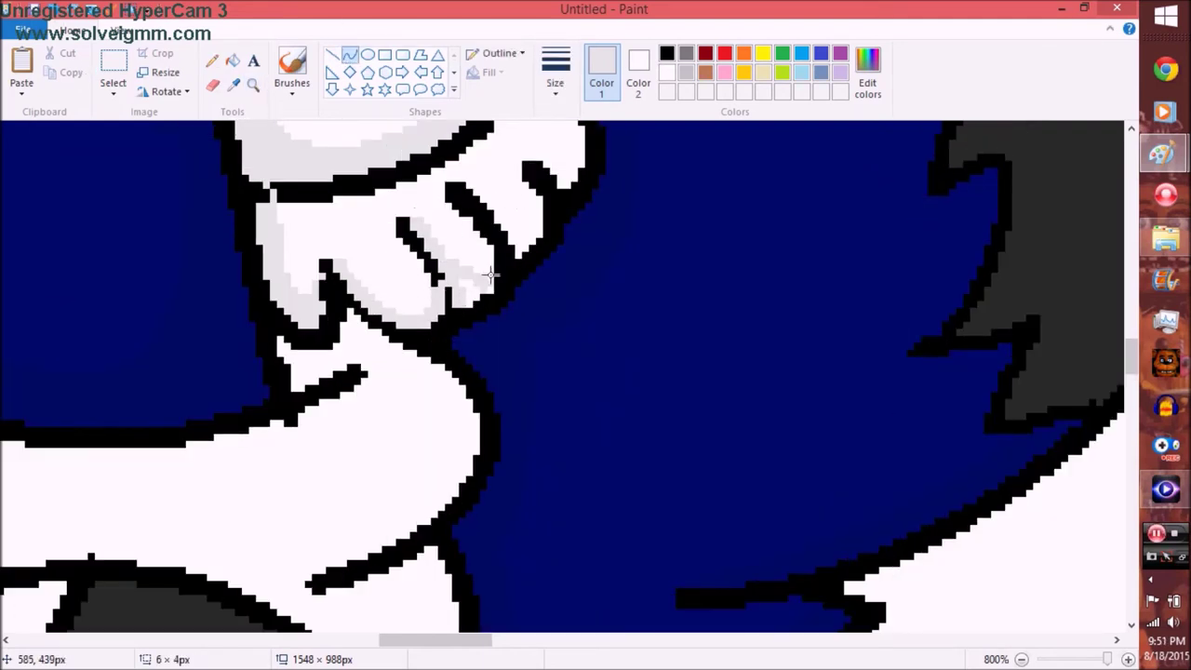
scroll(522, 247, "down", 2)
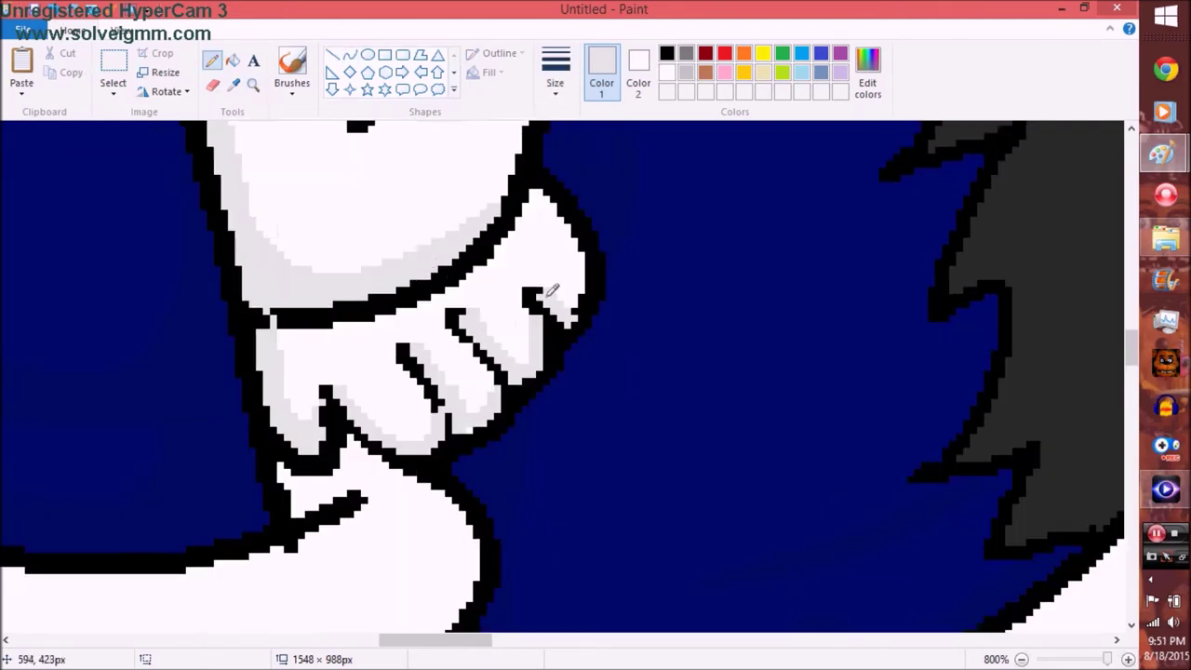
Step: Shade the inside of the second character's sock cuffs around the legs in light grey
left_click(252, 86)
scroll(407, 363, "left", 5)
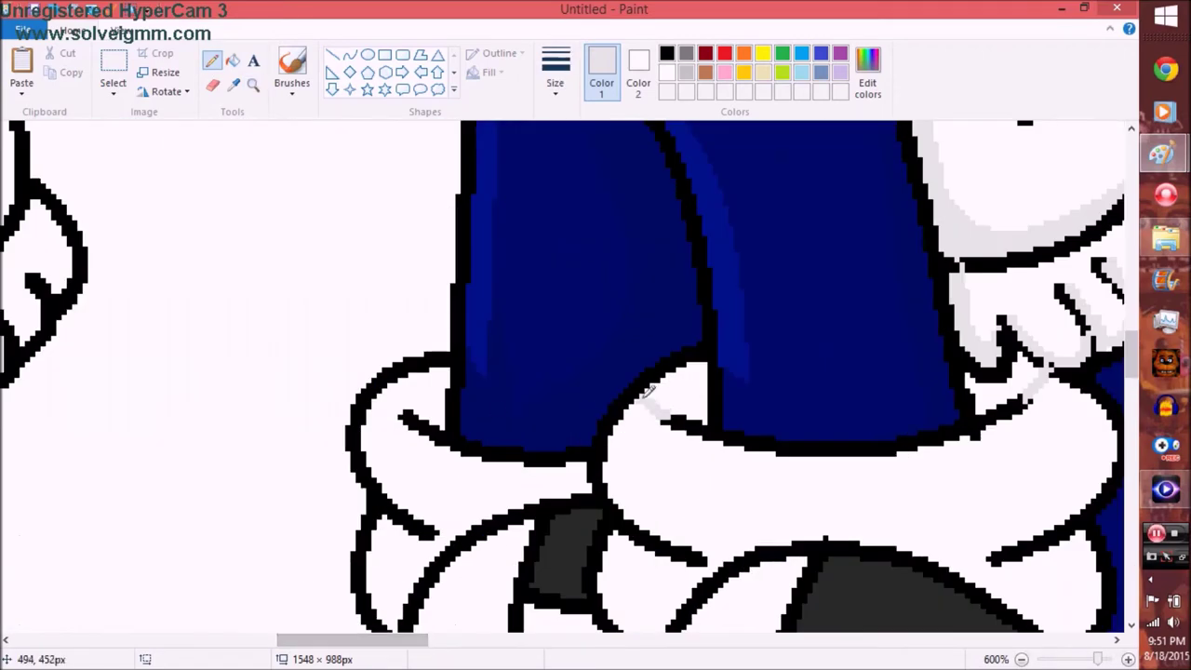
left_click(994, 395)
scroll(559, 373, "down", 3)
Step: Shade the lower edge of the second character's front shoe and the sock just above it with thin light grey curves
left_click(349, 54)
left_click(556, 70)
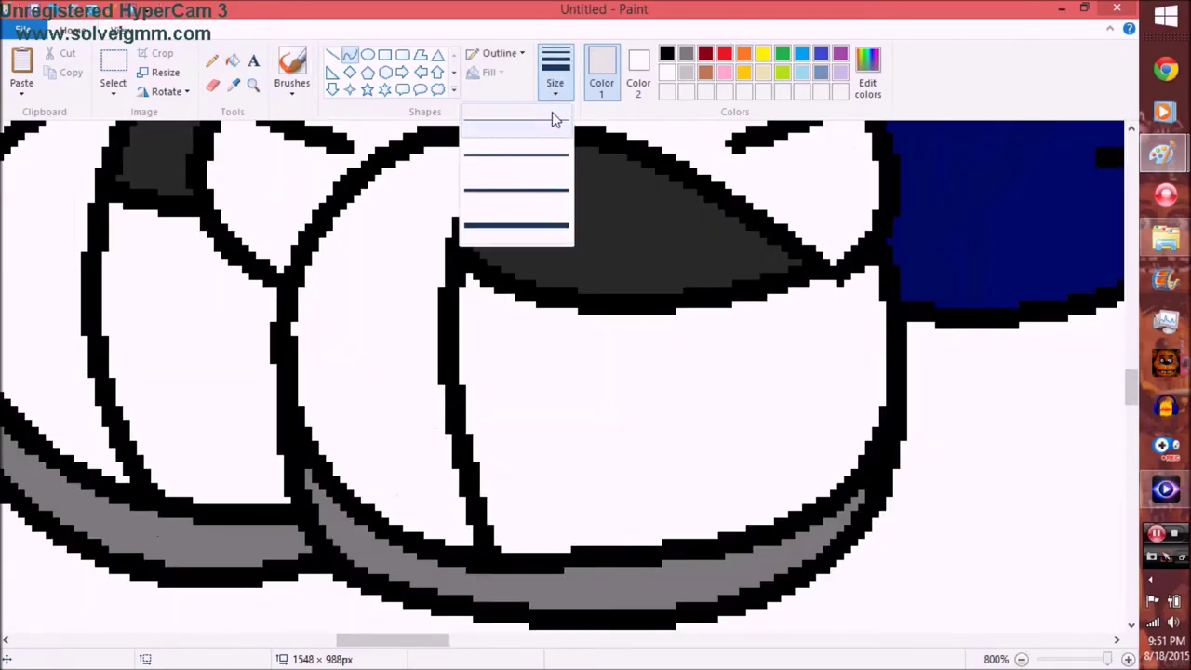
left_click(556, 146)
left_click_drag(285, 388, 856, 388)
scroll(609, 388, "up", 2)
left_click_drag(560, 510, 560, 280)
left_click(233, 60)
scroll(559, 372, "down", 3)
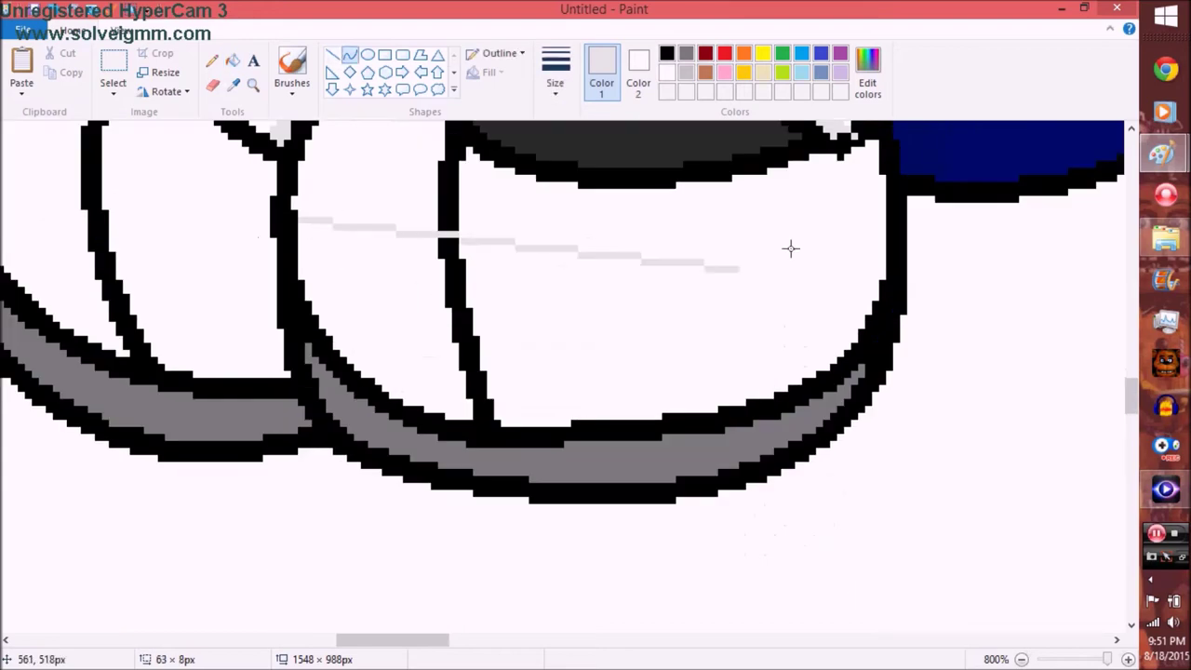
left_click(594, 388)
scroll(594, 387, "up", 3)
left_click(349, 54)
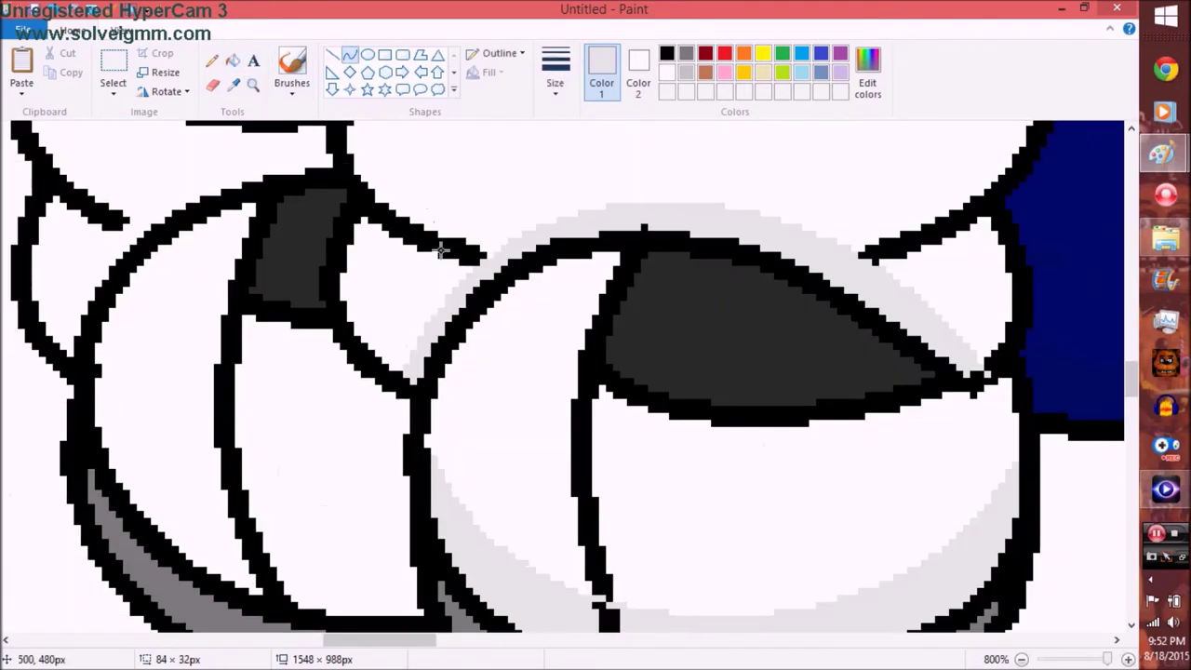
Step: Outline the shadow on the second character's rear shoe with light grey curves and fill it
scroll(337, 337, "down", 3)
mouse_move(106, 186)
left_mouse_down()
mouse_move(386, 285)
mouse_move(400, 550)
mouse_move(305, 198)
left_mouse_up()
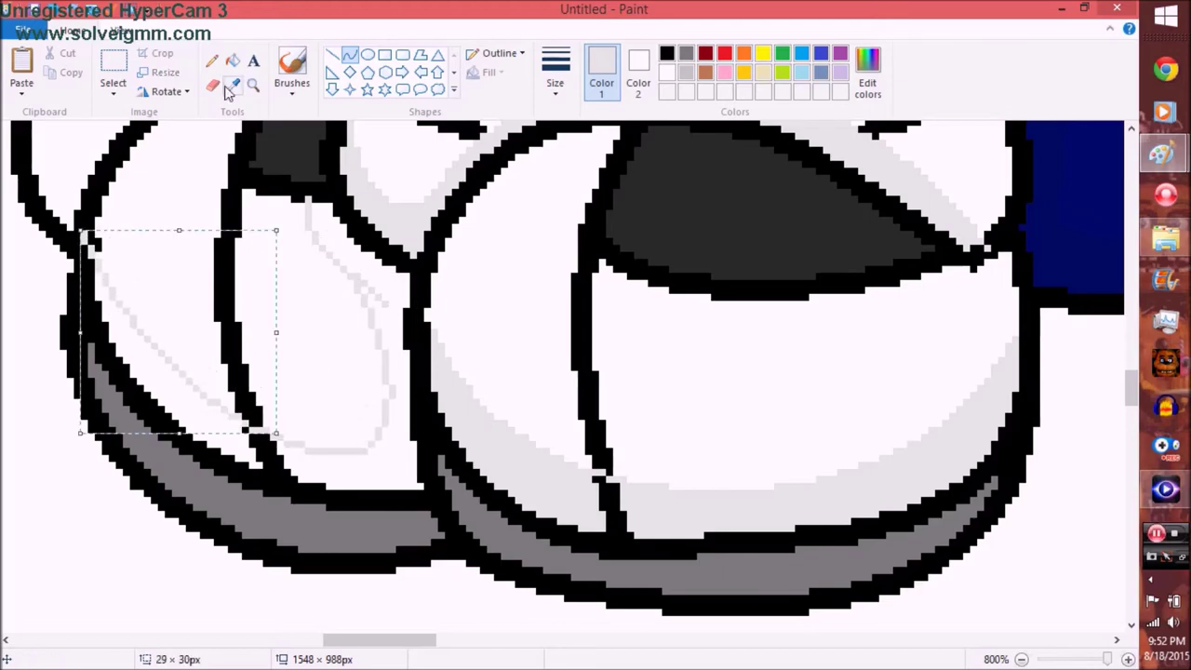
left_click(232, 61)
left_click(398, 292)
left_click(252, 84)
right_click(267, 125)
right_click(119, 285)
left_click(119, 285)
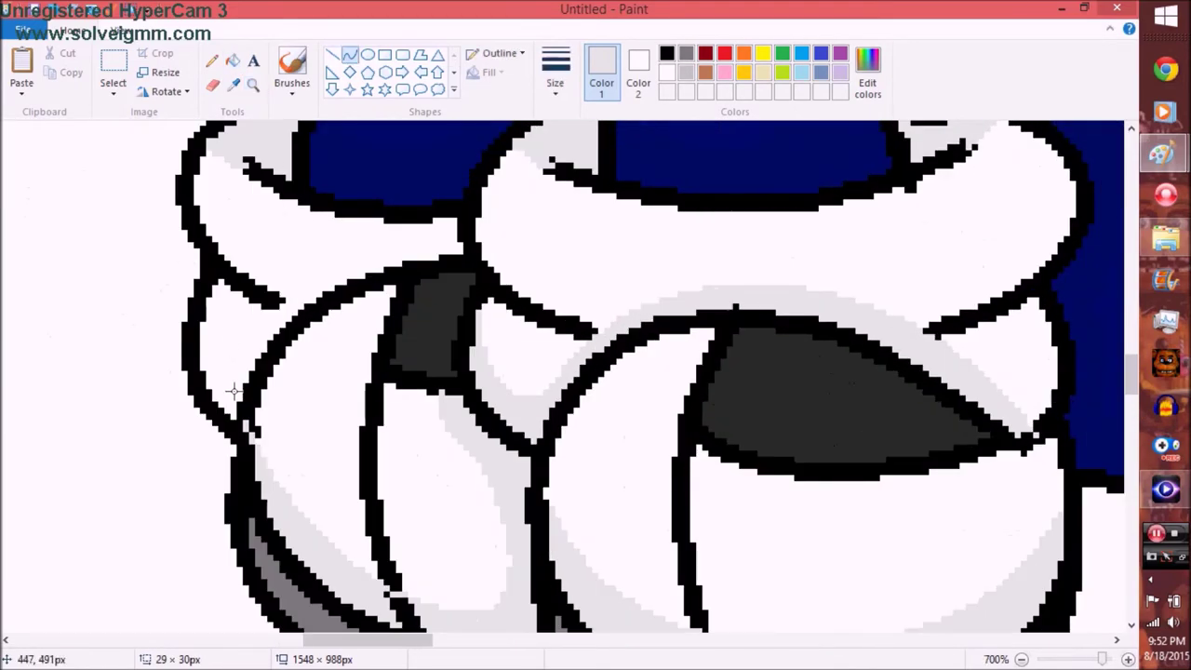
Step: Shade the first character's glove beside the rainbow tail, along the cuff's inner edge and the fingers, in light grey
left_click(252, 85)
right_click(279, 279)
right_click(279, 270)
left_click(270, 270)
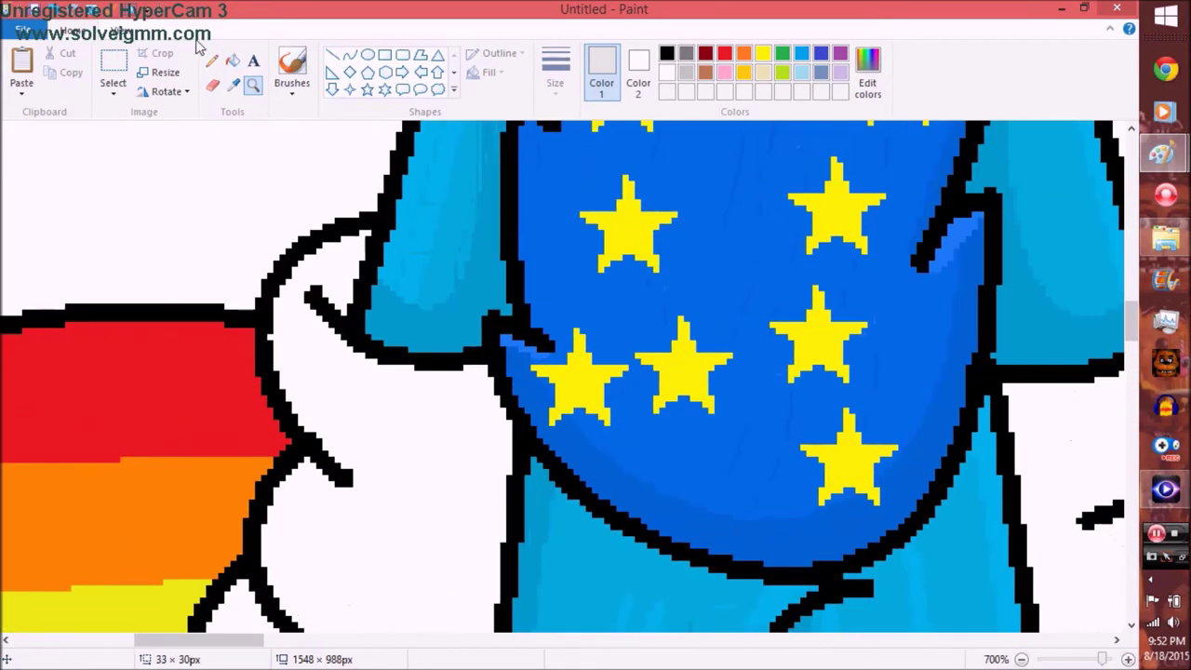
left_click(349, 54)
left_click_drag(465, 358, 461, 298)
scroll(460, 298, "down", 3)
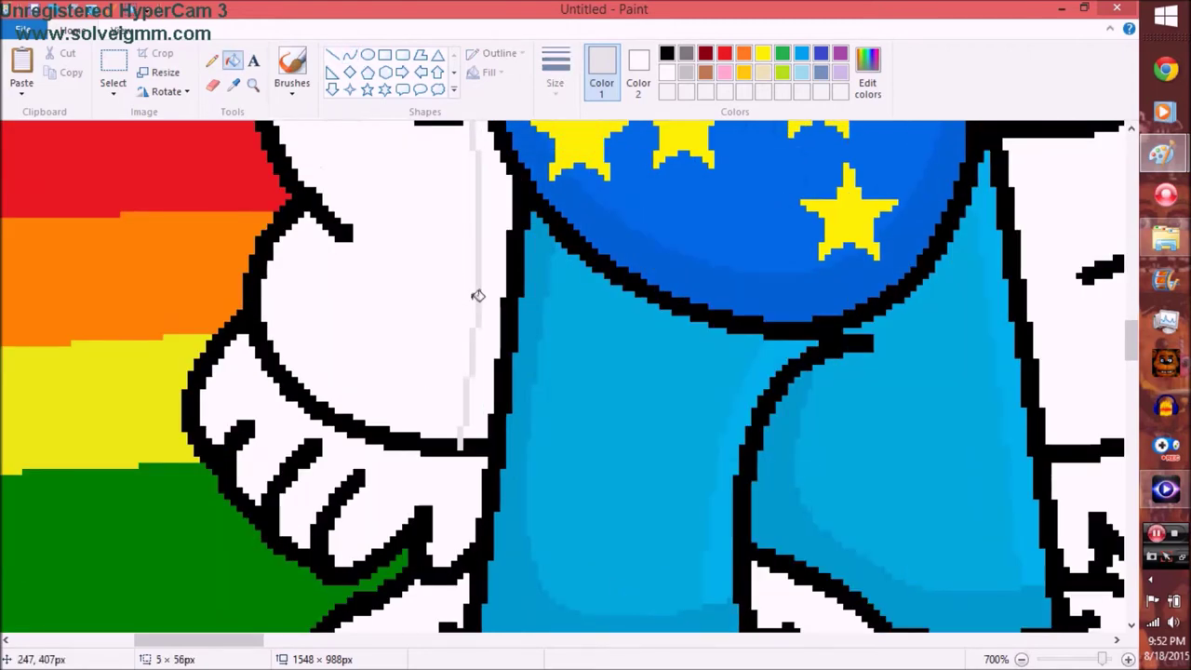
left_click(252, 85)
left_click(190, 123)
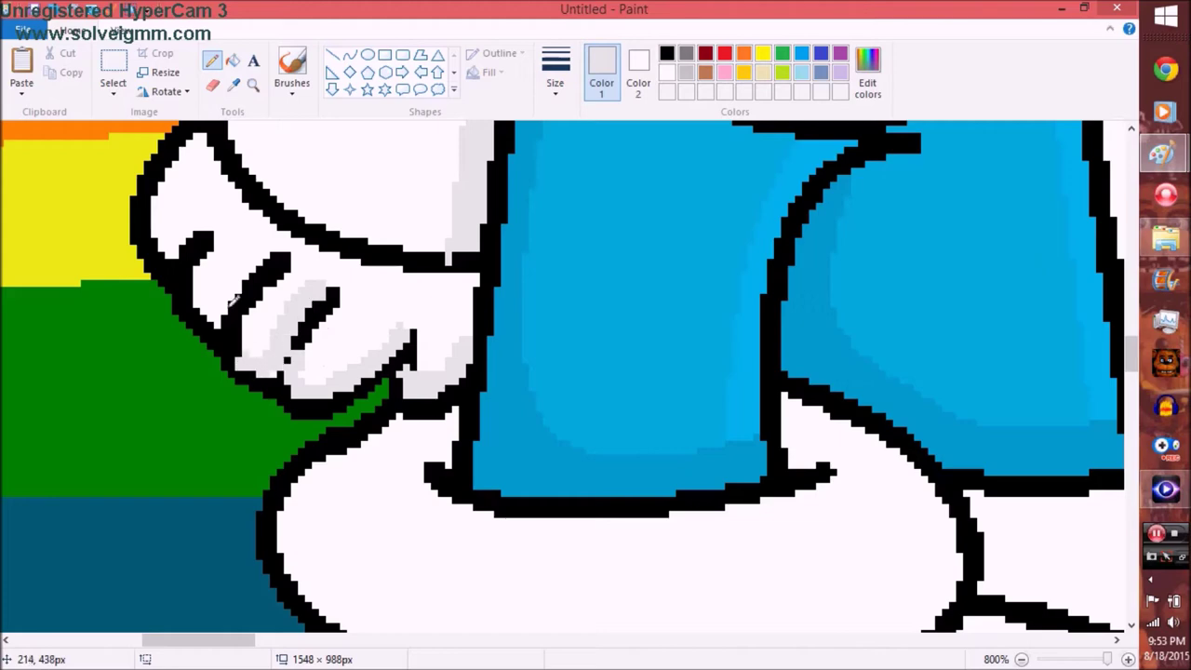
Step: Shade the cuff opening, the band above the shoe and the lower sides of the first character's front sock in light grey
scroll(212, 228, "down", 3)
left_click(349, 54)
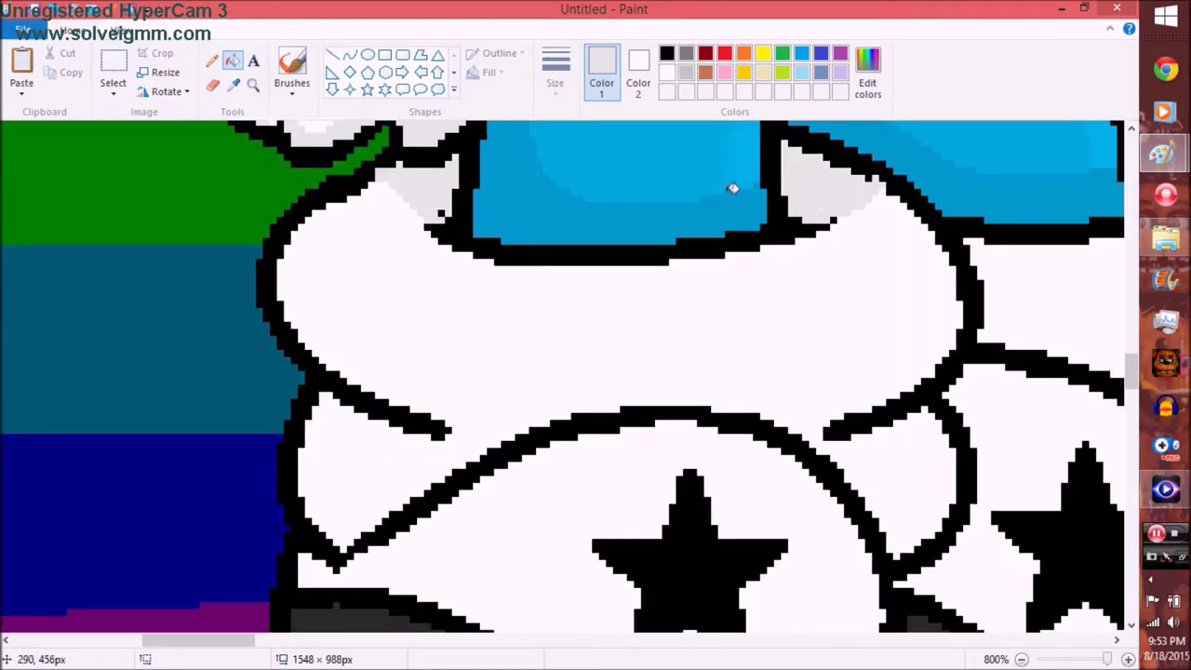
scroll(652, 372, "down", 3)
scroll(651, 372, "up", 1)
left_click_drag(317, 402, 922, 409)
left_click(233, 60)
left_click(437, 346)
left_click(349, 54)
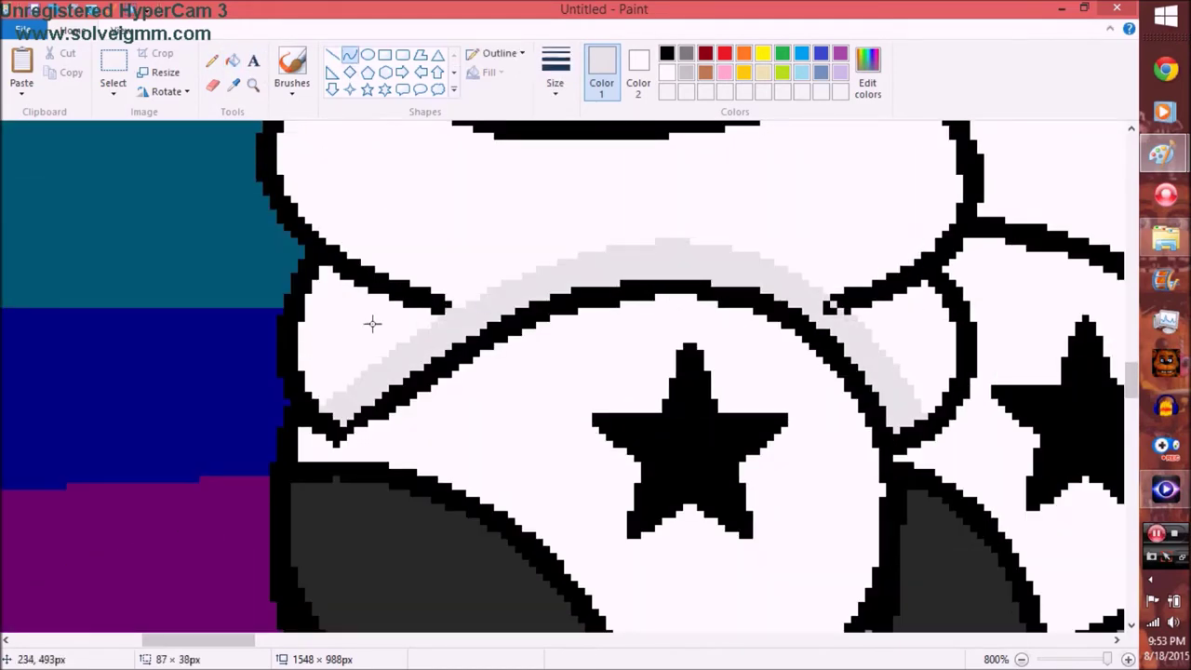
left_click(211, 61)
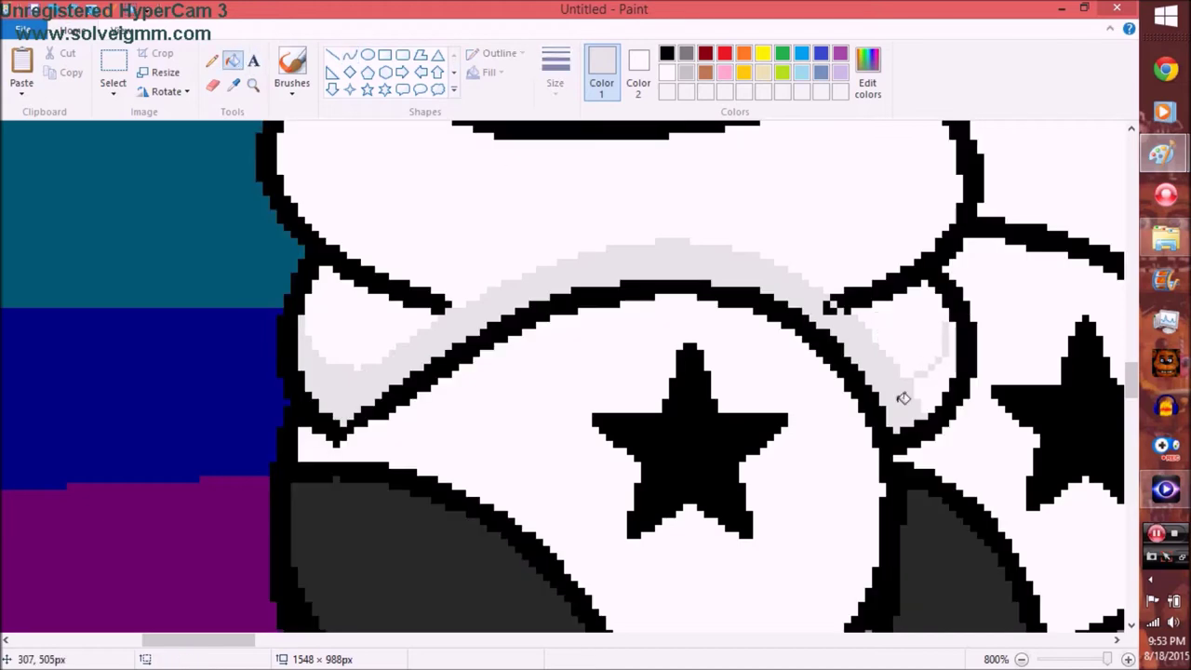
scroll(596, 372, "down", 1)
scroll(595, 279, "up", 1)
scroll(595, 280, "up", 3)
Step: Shade the inner edge and fingers of the first character's other glove in light grey
left_click(349, 54)
scroll(437, 372, "down", 3)
left_click_drag(387, 195, 440, 386)
left_click(212, 62)
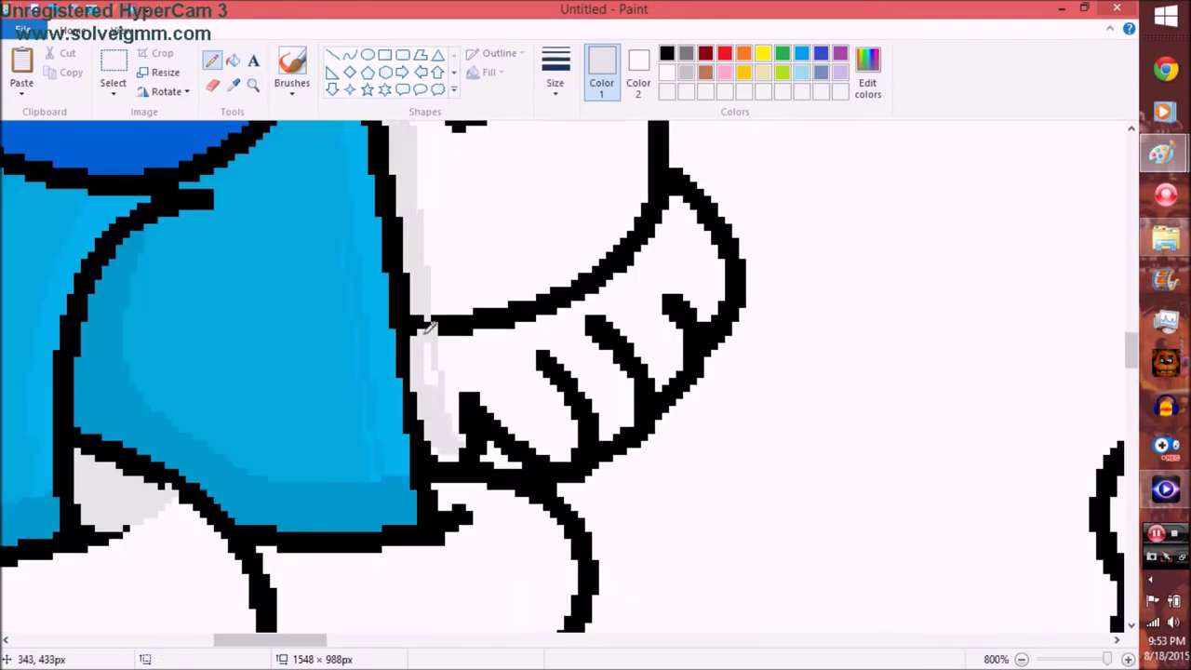
scroll(670, 380, "up", 3)
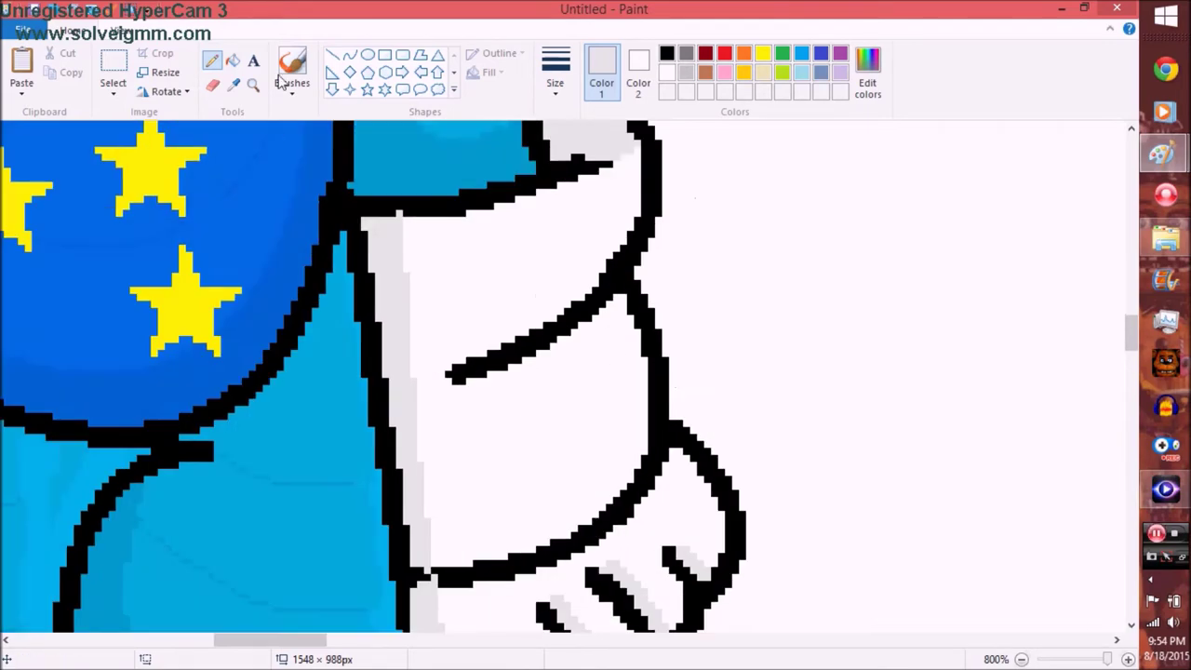
scroll(478, 391, "down", 2)
Step: Remove the mirrored reference picture and widen the canvas to 1648 px
left_click(252, 84)
right_click(228, 297)
left_click(228, 298)
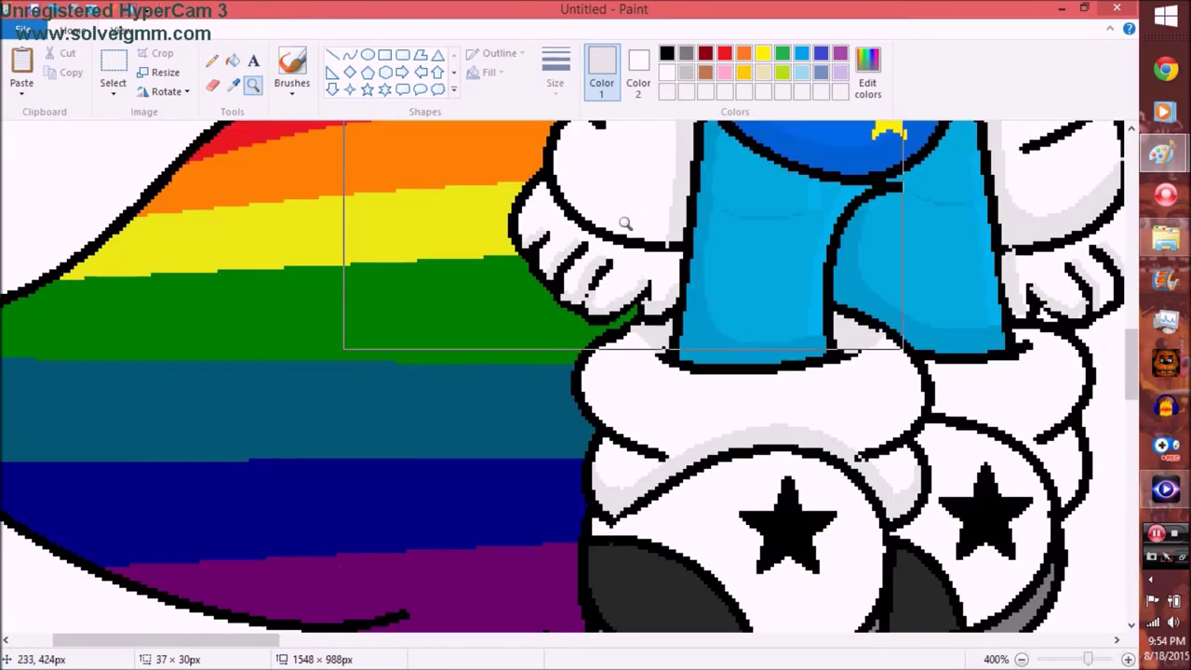
left_click_drag(437, 193, 286, 186)
scroll(245, 68, "down", 6)
key("ctrl+v")
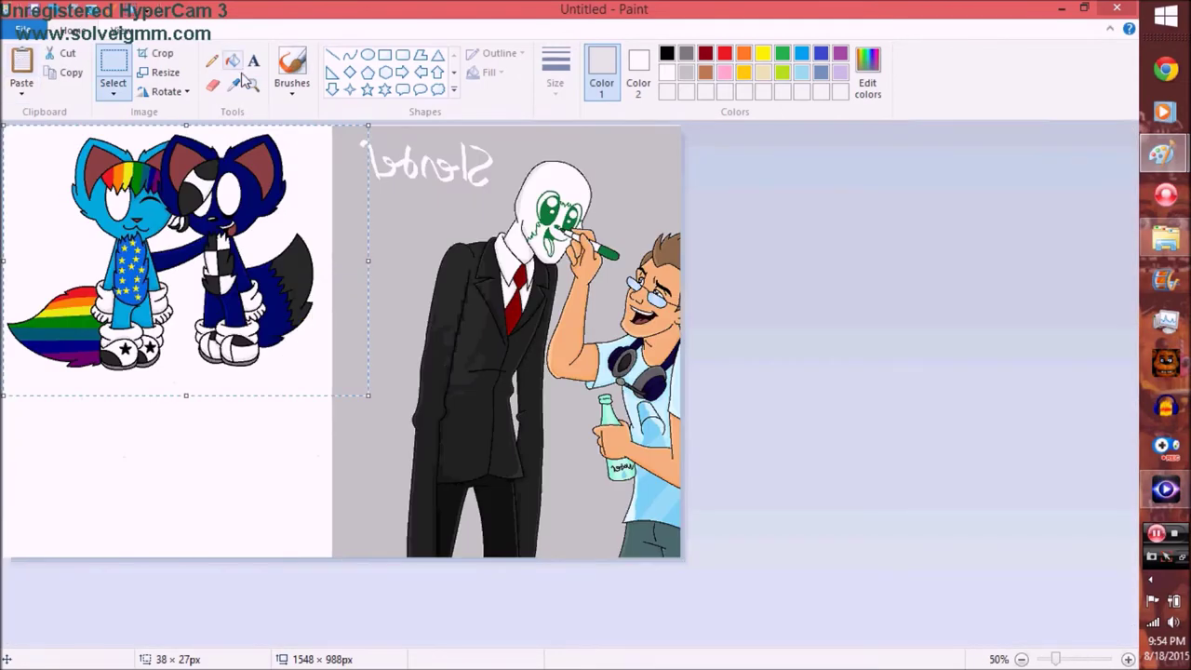
scroll(245, 82, "up", 3)
scroll(245, 82, "down", 3)
left_click_drag(673, 364, 726, 364)
Step: Insert the Snickers and Snoopy reference picture from a file beside the two characters
key("alt+h")
key("v")
key("f")
scroll(791, 372, "down", 2)
double_click(765, 307)
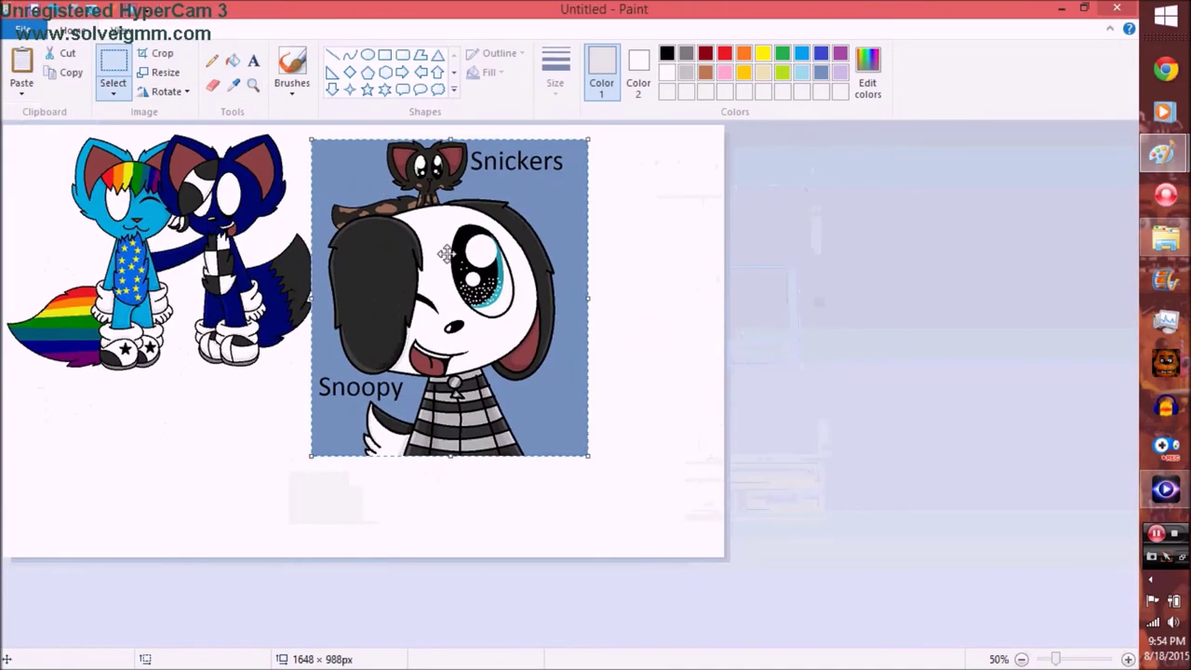
Step: Shade the dark grey patches and hair tufts on the second character's head with a darker grey
scroll(431, 394, "up", 3)
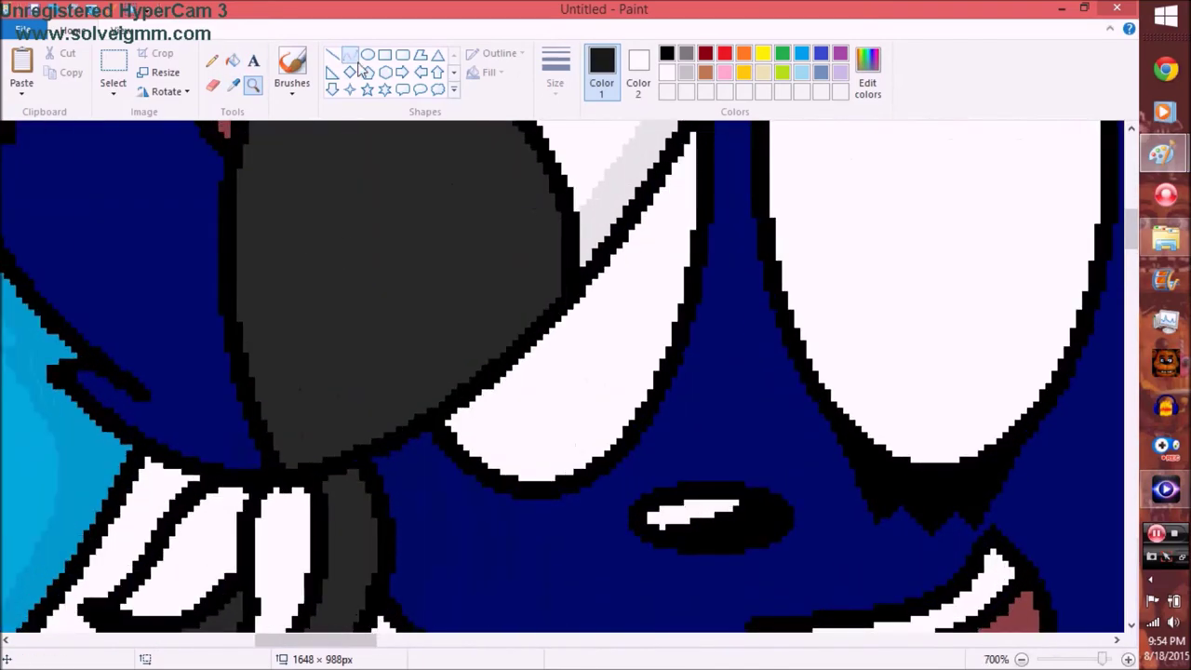
left_click(233, 60)
scroll(641, 287, "up", 5)
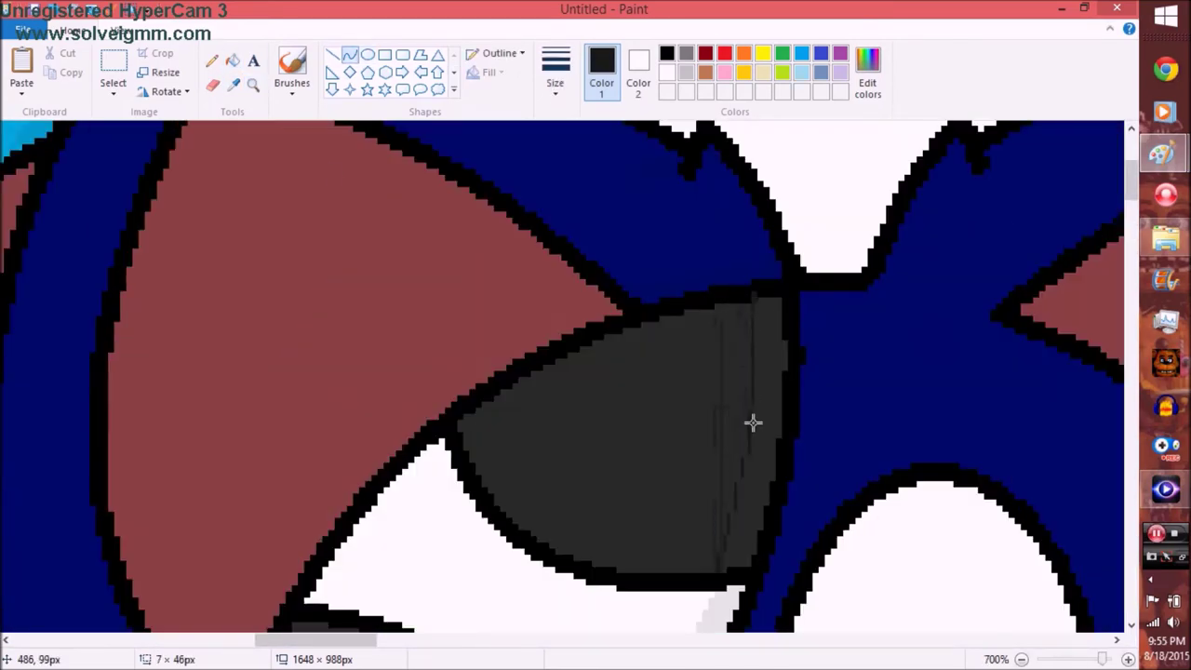
scroll(753, 420, "down", 3)
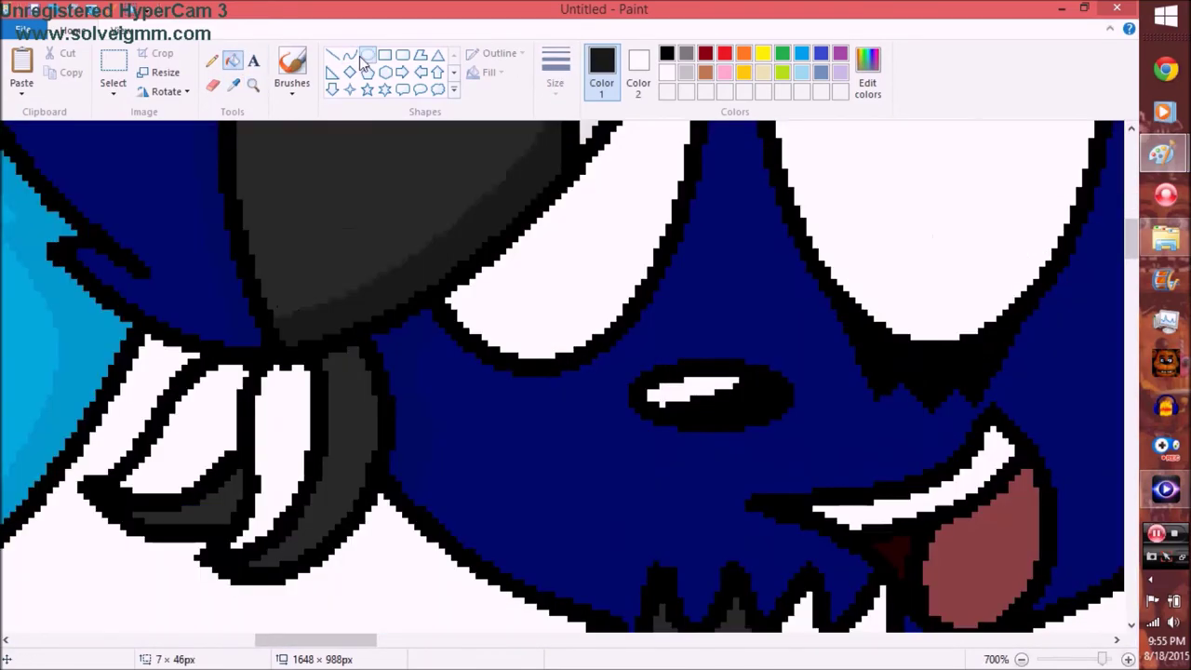
left_click(1165, 490)
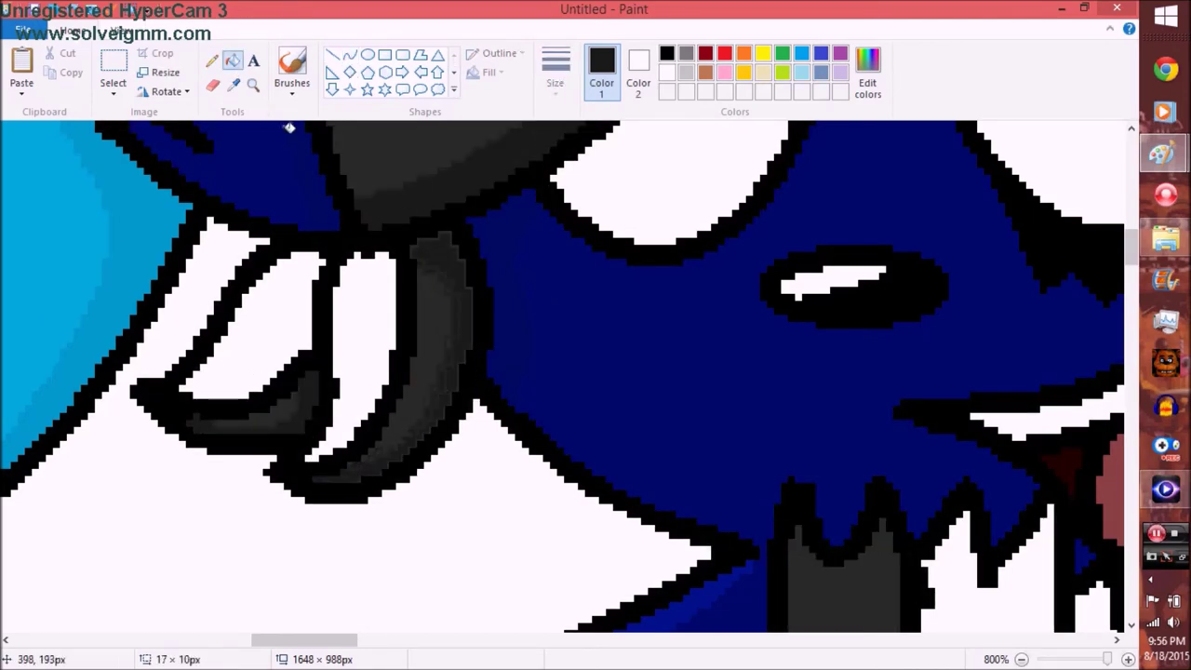
left_click(351, 73)
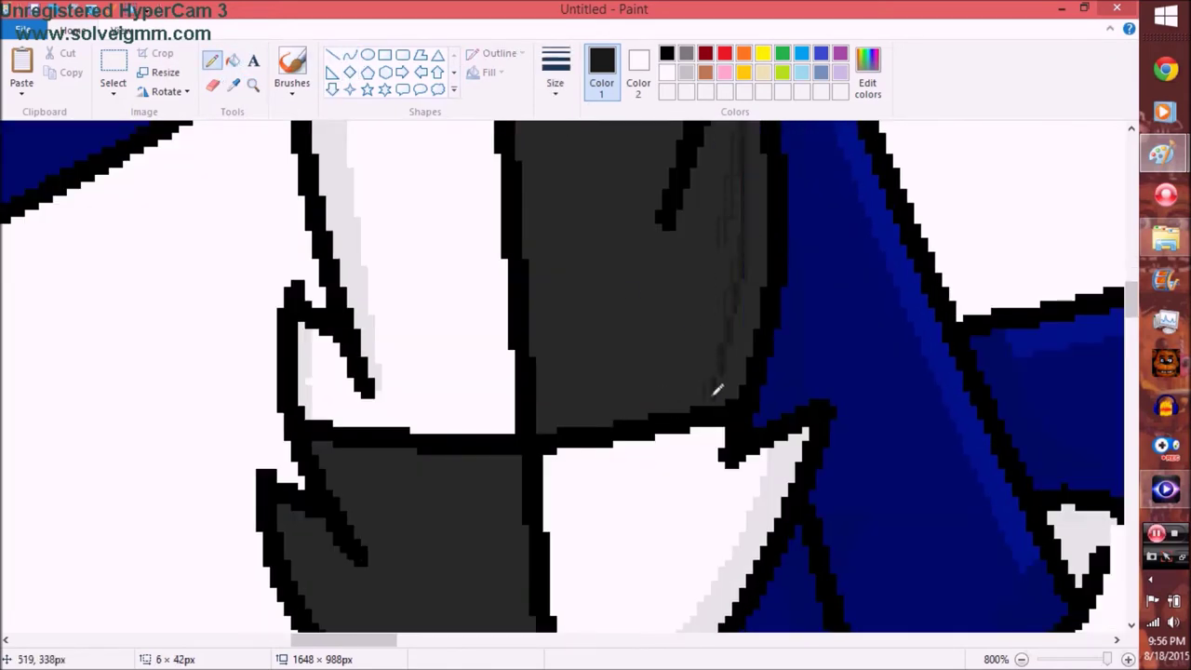
Step: Shade the outer edge of the second character's dark grey tail tip with darker grey curves
left_click(556, 70)
left_click(550, 127)
left_click(349, 54)
scroll(412, 438, "down", 3)
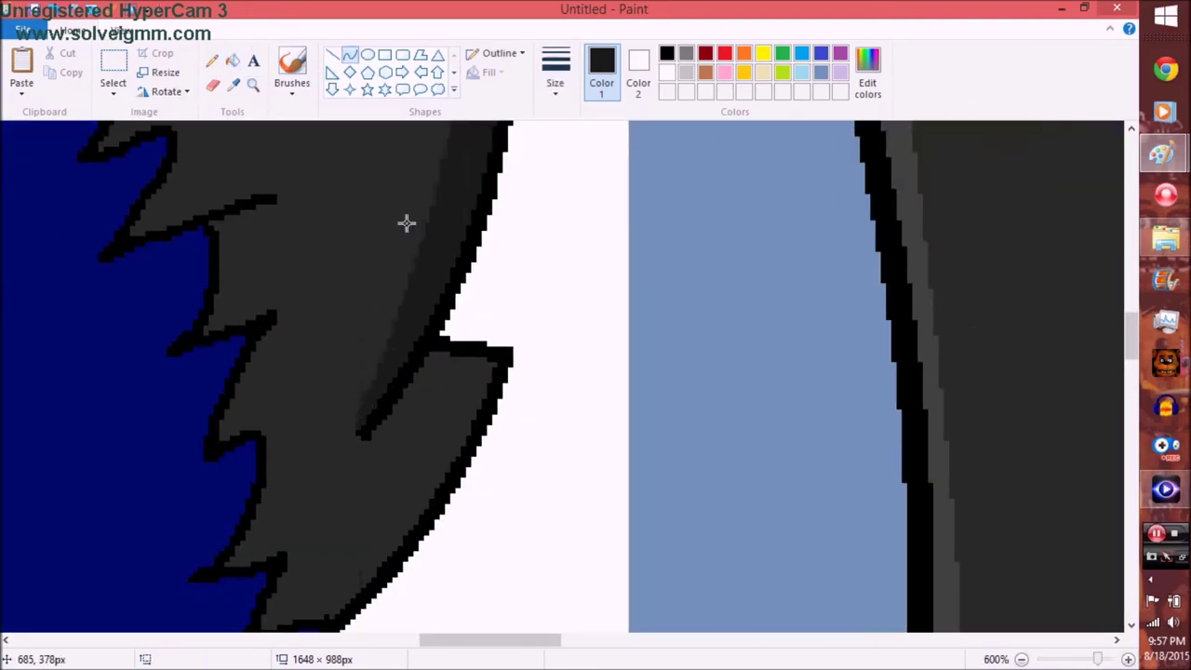
scroll(407, 224, "down", 3)
Step: Shade the lower edge of the dark grey patch on the first character's front shoe with a darker grey curve and fill
left_click(252, 84)
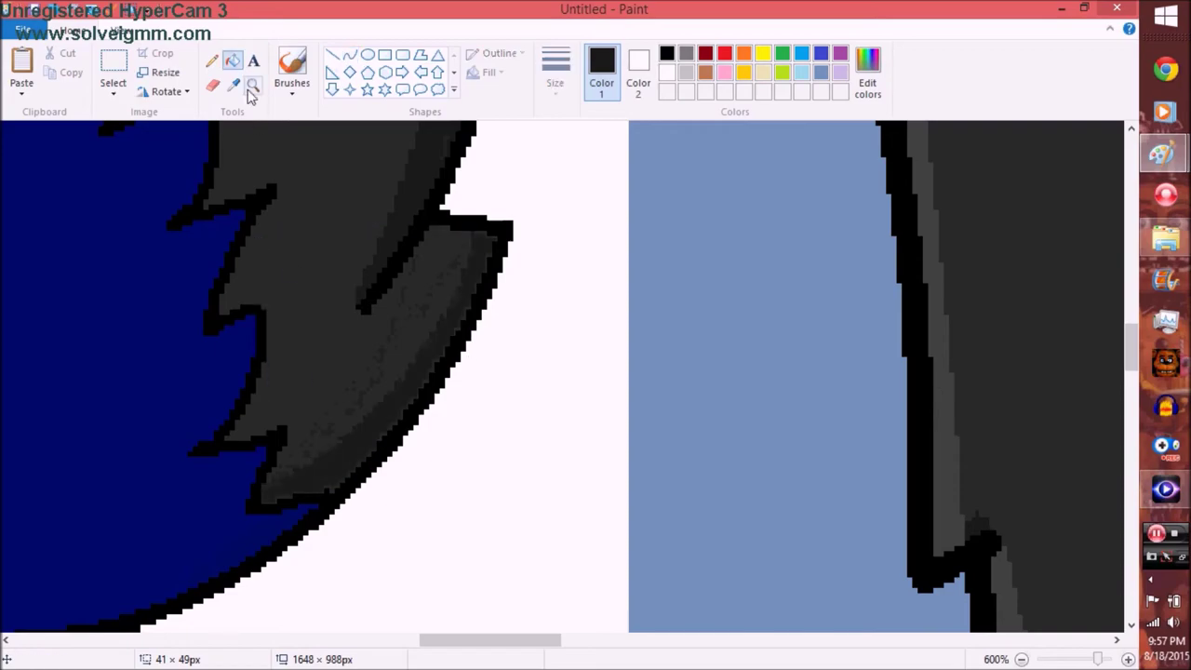
right_click(425, 258)
left_click(352, 286)
left_click(352, 286)
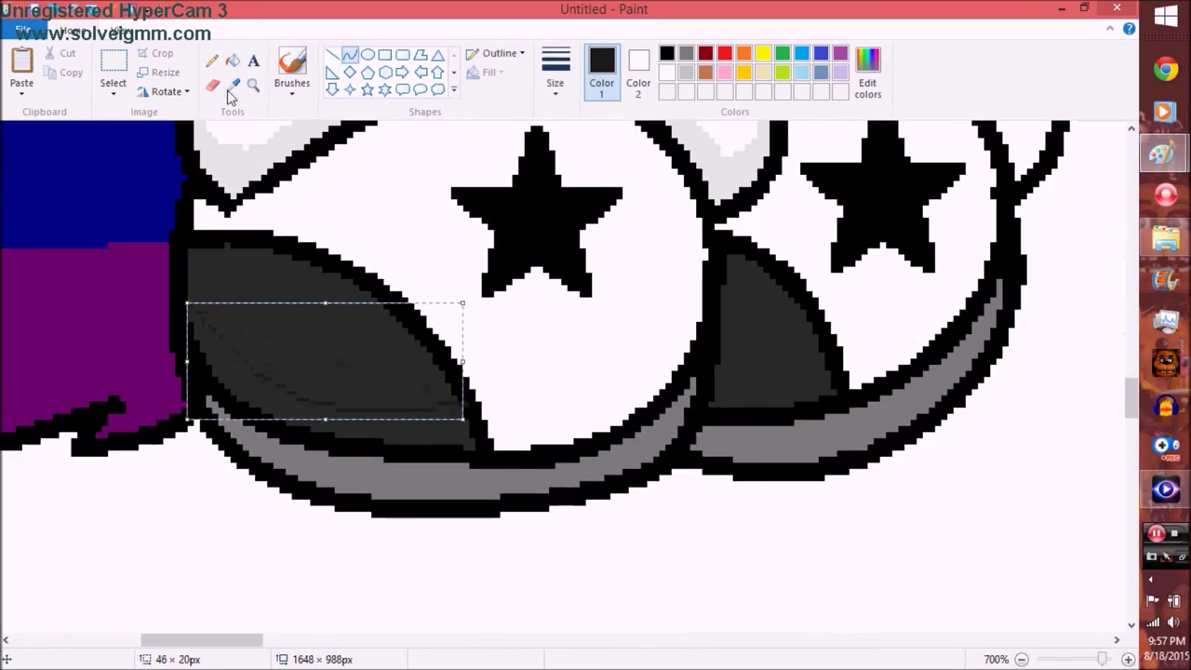
left_click(233, 61)
Step: Shade the lower edges of the white areas on both of the first character's shoes with light grey curves and fills
left_click(252, 85)
right_click(465, 325)
right_click(372, 279)
left_click(135, 296)
left_click(330, 489)
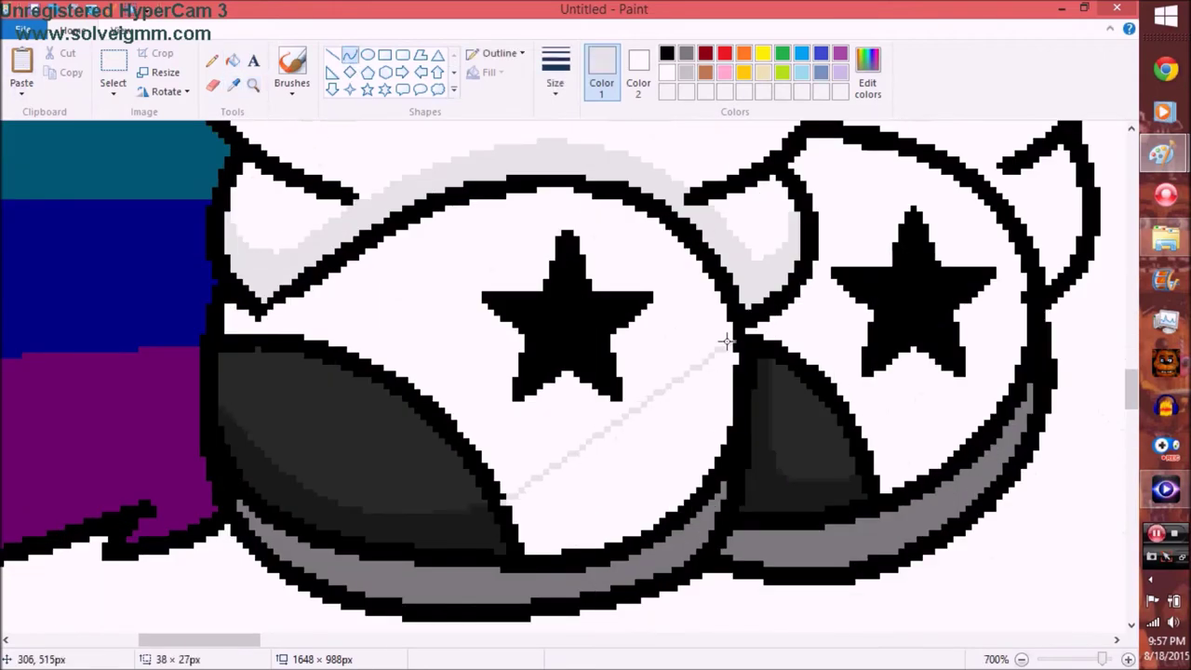
left_click(235, 62)
left_click(643, 475)
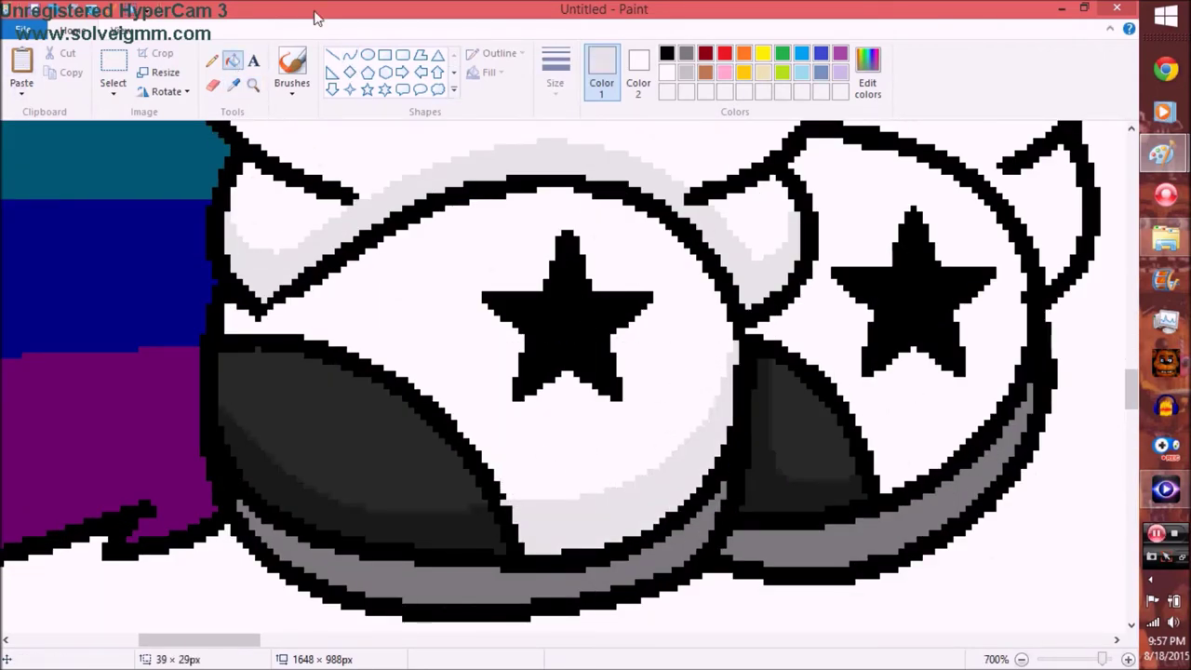
left_click(233, 61)
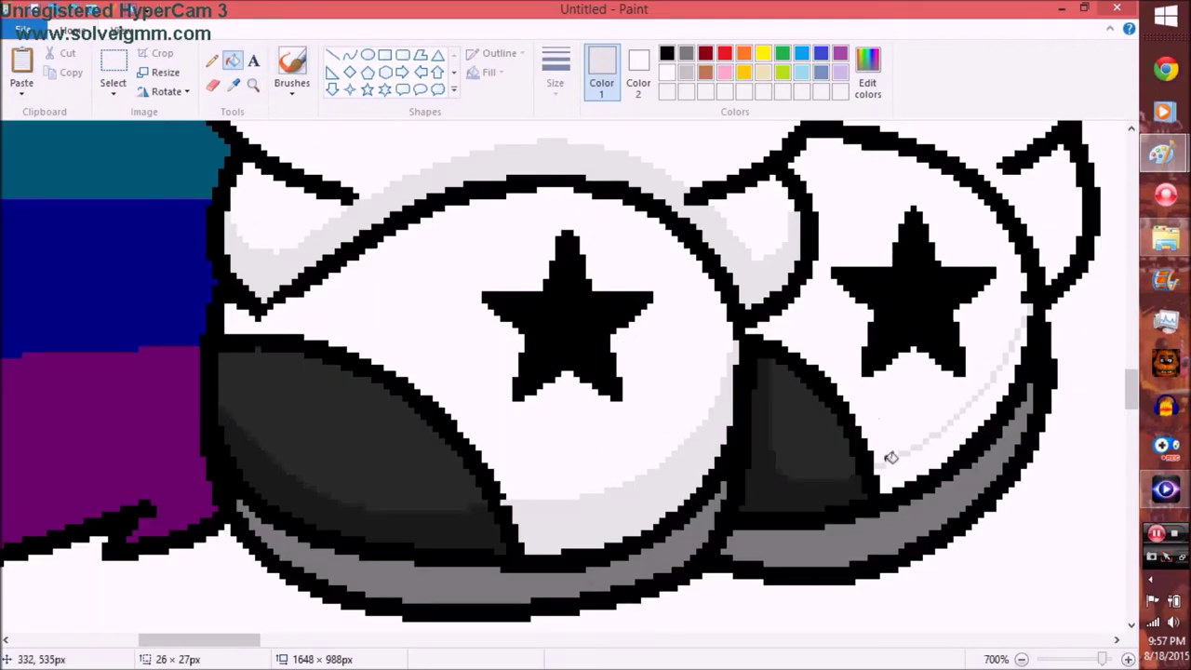
right_click(258, 184)
right_click(258, 184)
left_click(140, 182)
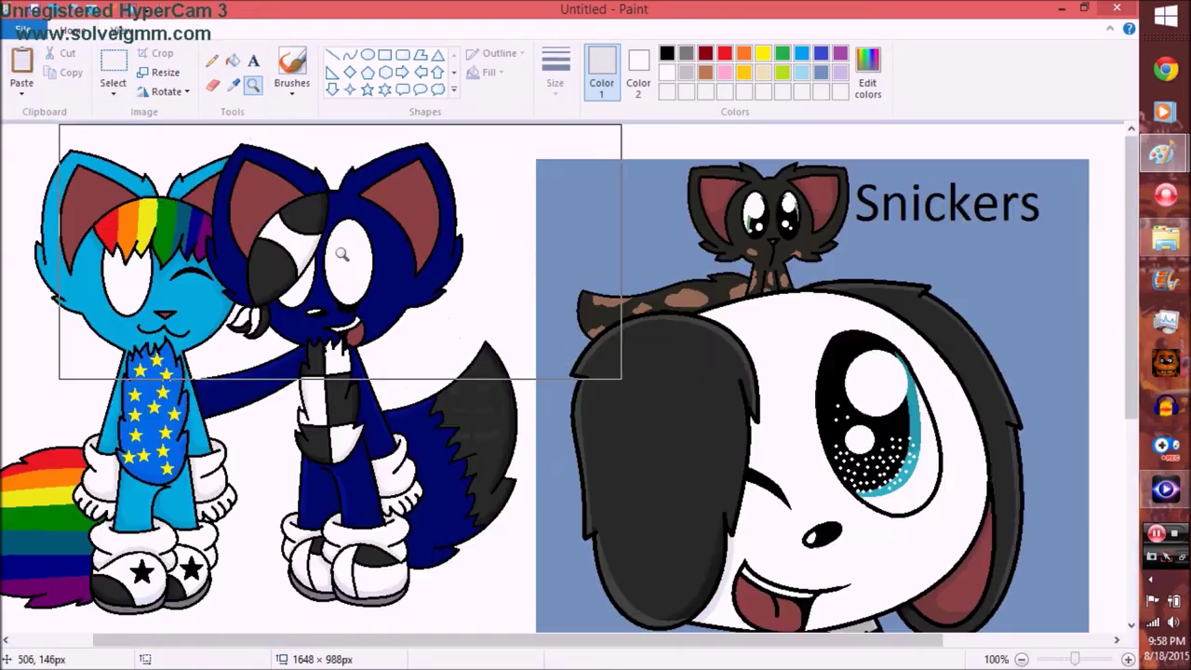
Step: Highlight the upper edge of the second character's dark grey tail tip with a curve and fill in lighter grey sampled from the reference picture
left_click(342, 253)
scroll(317, 279, "up", 3)
scroll(323, 223, "down", 10)
scroll(559, 373, "right", 10)
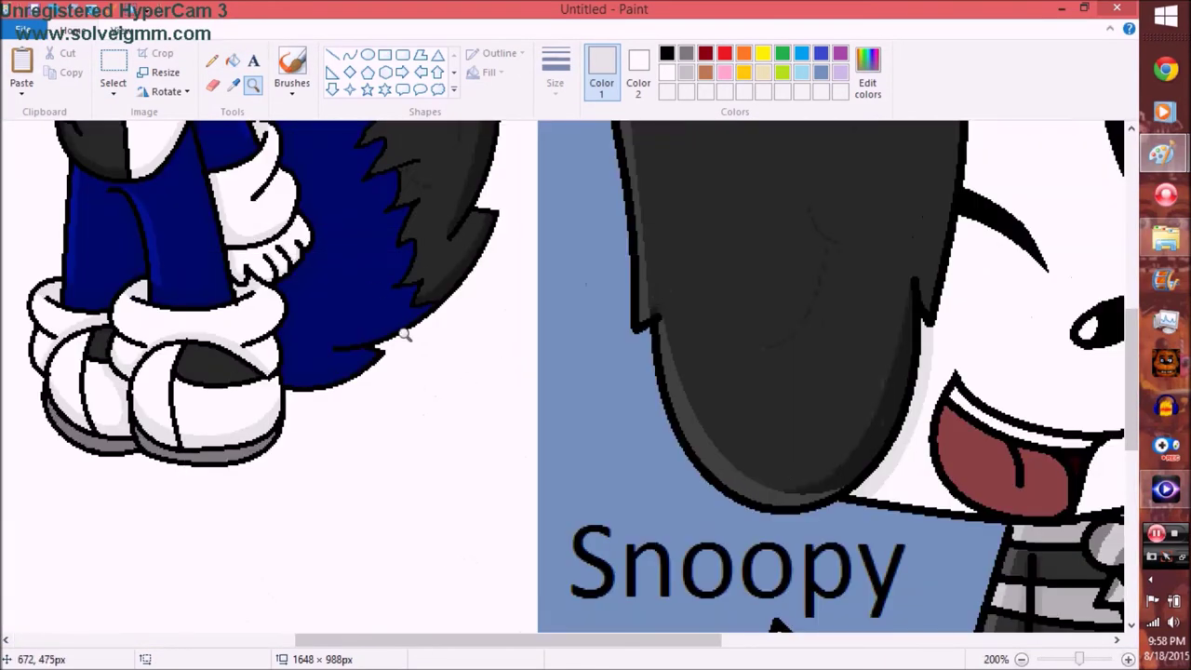
left_click(590, 381)
left_click(232, 84)
left_click(590, 381)
scroll(465, 373, "up", 5)
left_click(350, 54)
left_click_drag(121, 419, 400, 130)
left_click_drag(260, 279, 233, 233)
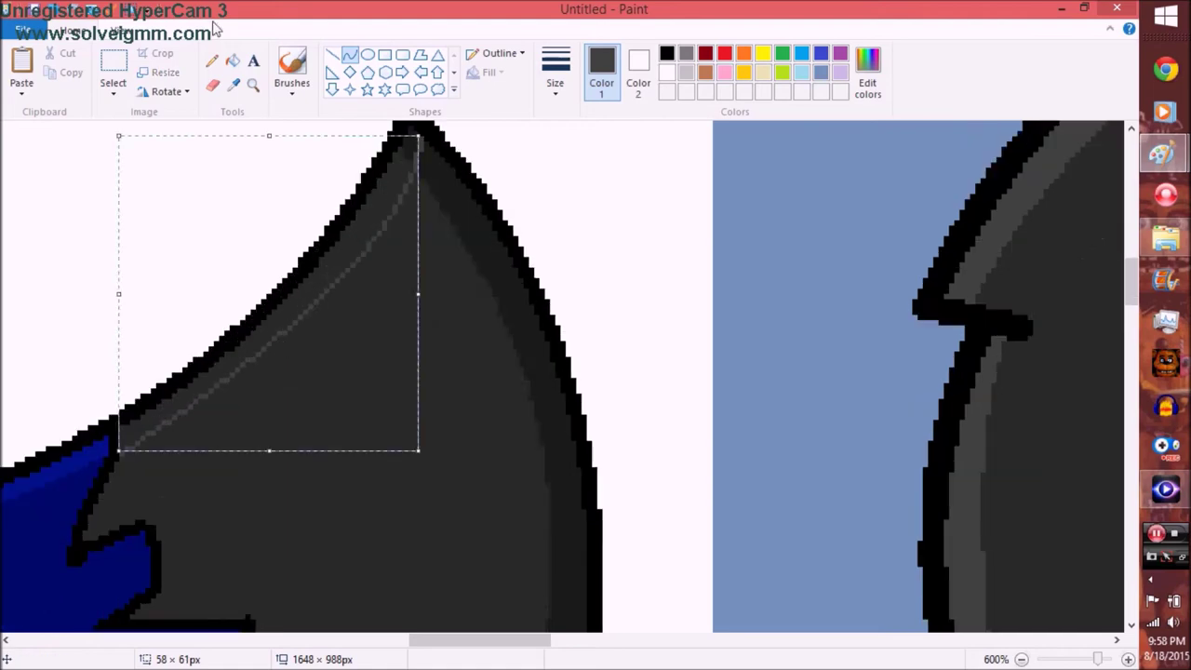
left_click(232, 59)
left_click(205, 298)
Step: Highlight the dark grey fur tufts on the second character's checkered belly with the lighter grey
scroll(372, 372, "down", 2)
left_click(350, 54)
scroll(500, 317, "down", 3)
left_click(530, 300)
left_click_drag(480, 639, 346, 641)
left_click(252, 85)
left_click(394, 324)
left_click(555, 83)
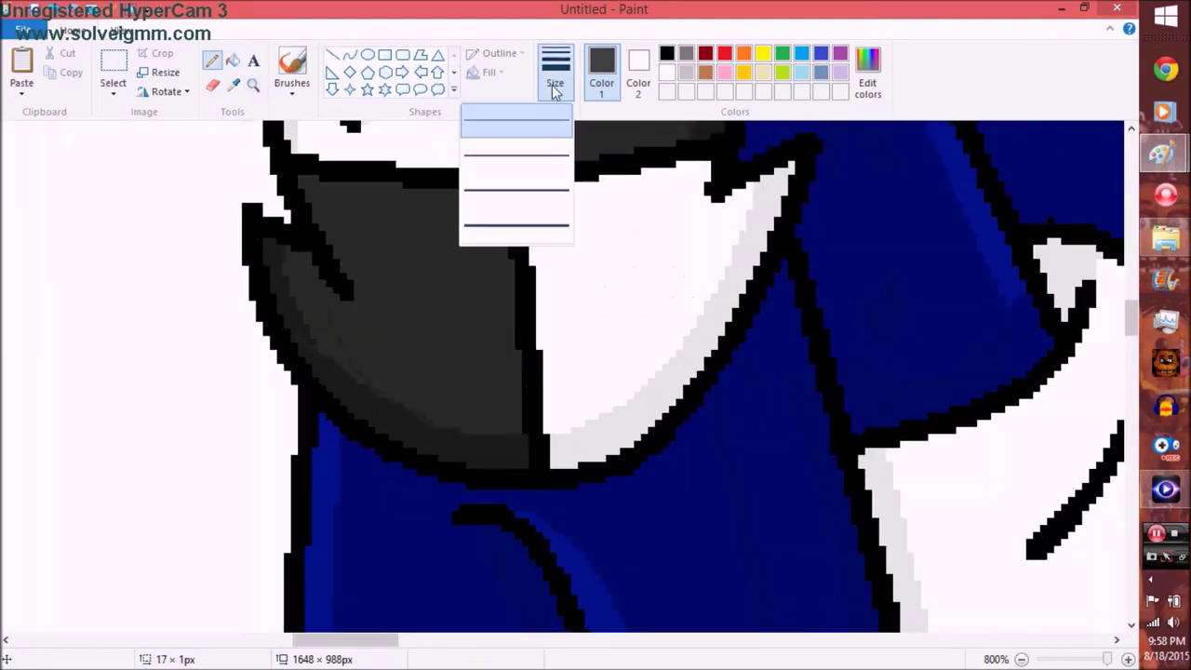
left_click(555, 84)
scroll(567, 311, "down", 5)
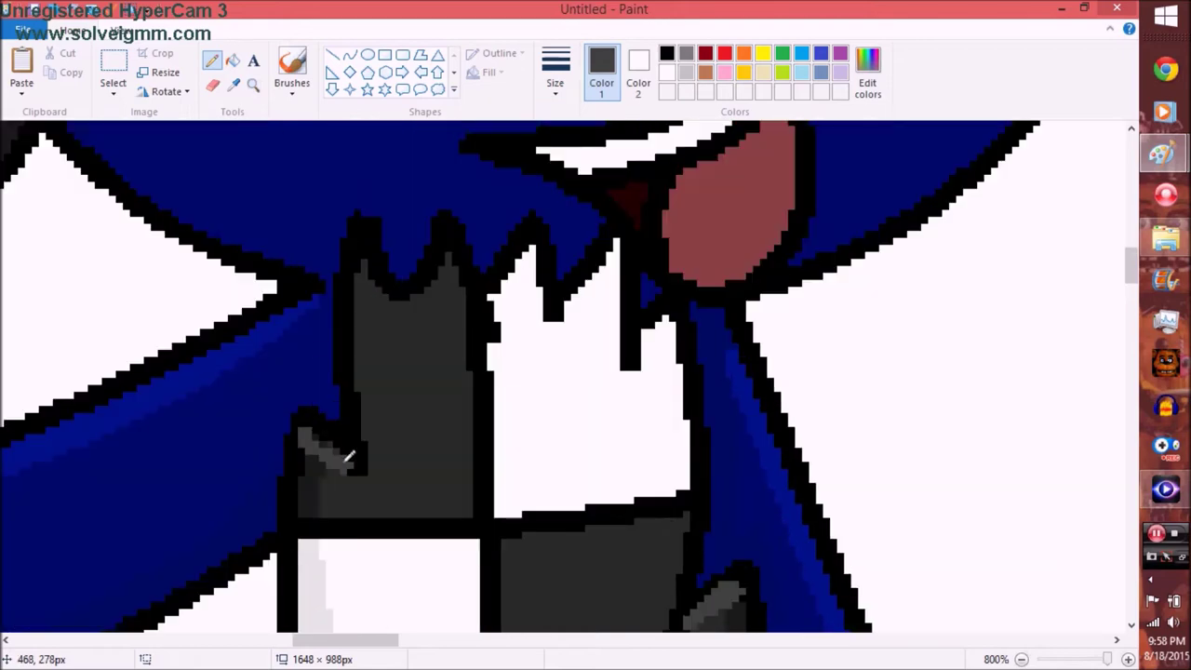
Step: Highlight the upper edges of the dark grey patches on both of the first character's shoes with lighter grey curves and fills
left_click(252, 85)
right_click(268, 181)
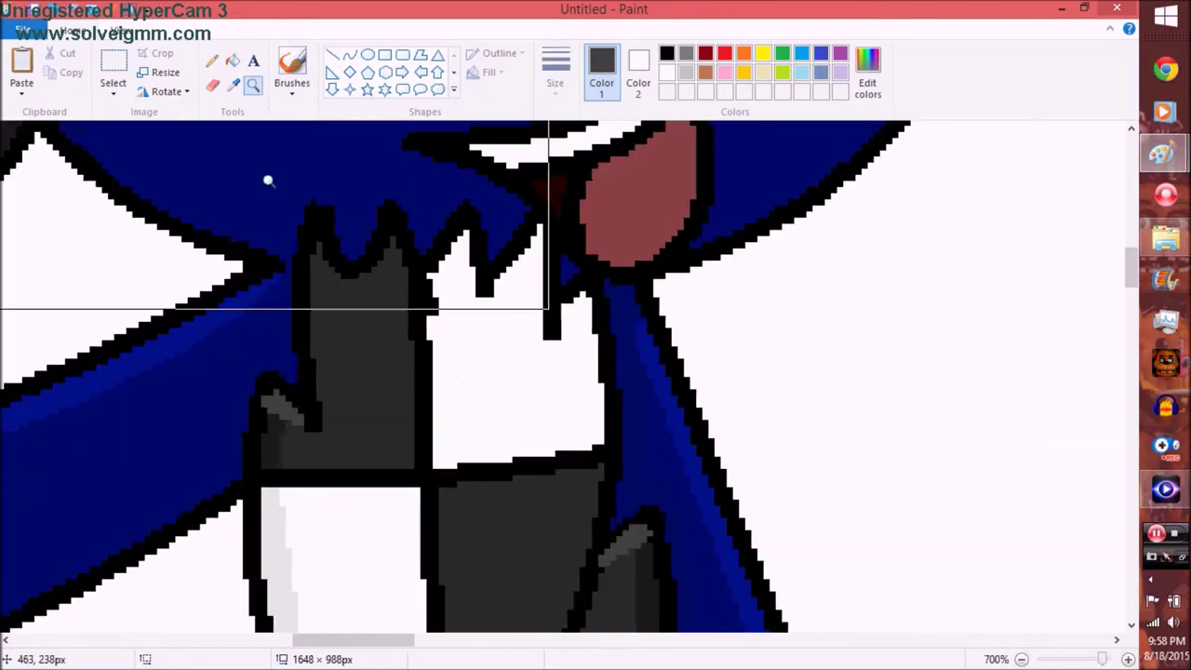
right_click(268, 182)
left_click(139, 410)
left_click(350, 54)
left_click(233, 61)
left_click(509, 402)
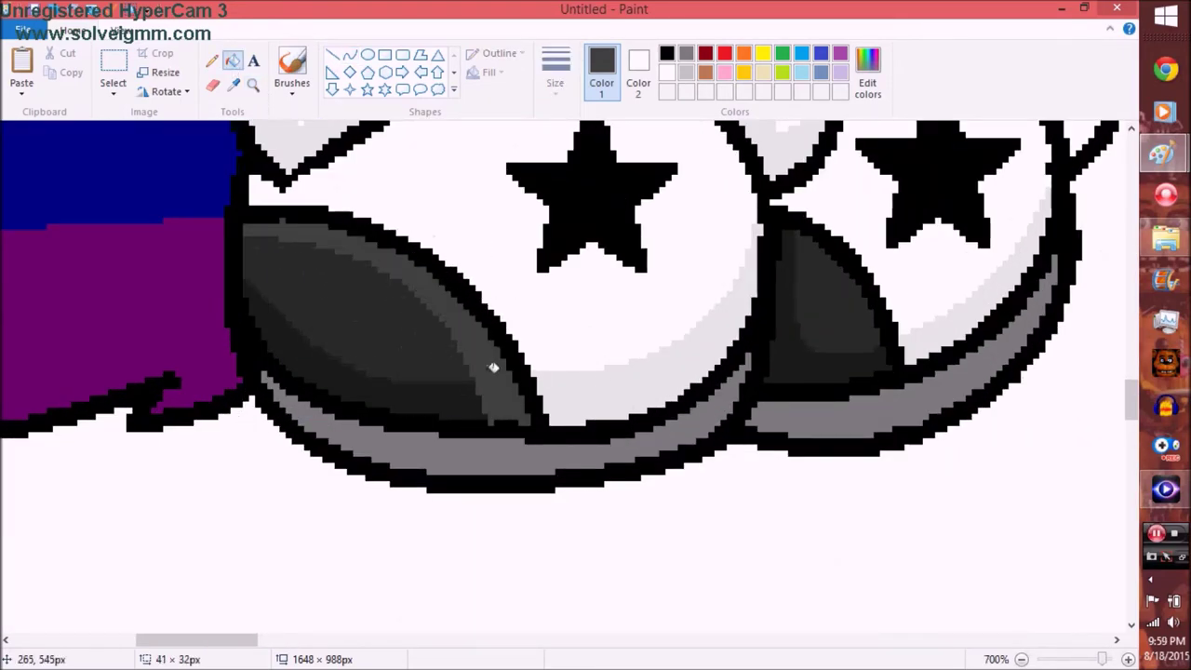
Step: Highlight the outer edges of the dark grey patches on the second character's head with lighter grey curves
left_click(252, 85)
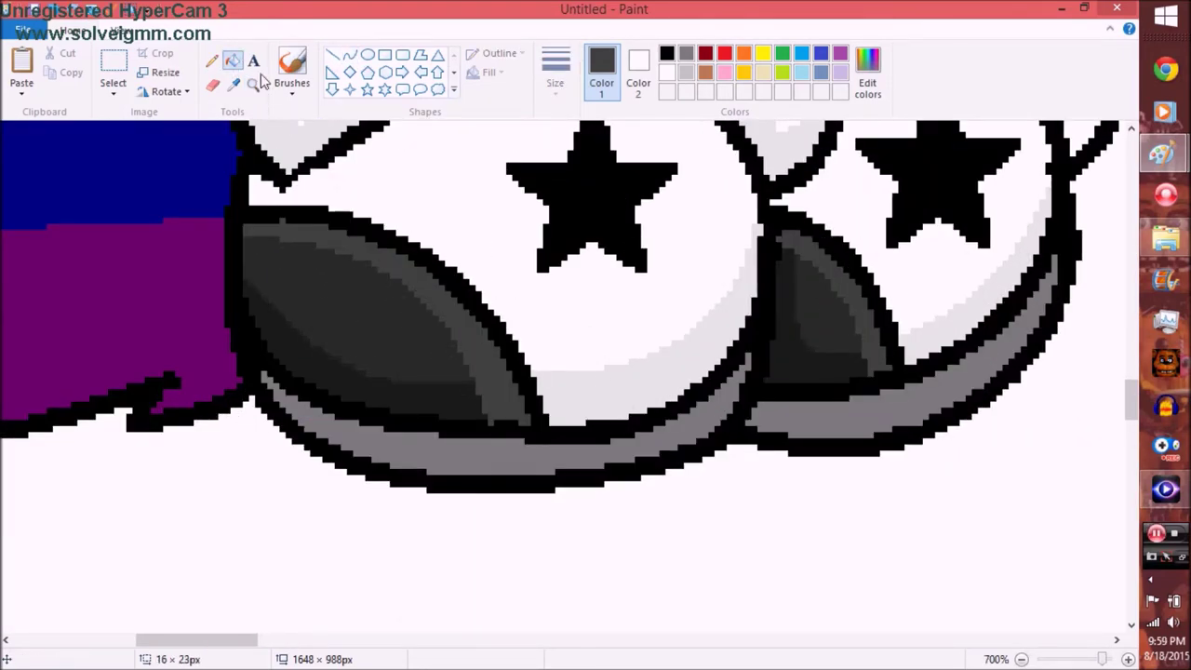
right_click(268, 242)
left_click(143, 226)
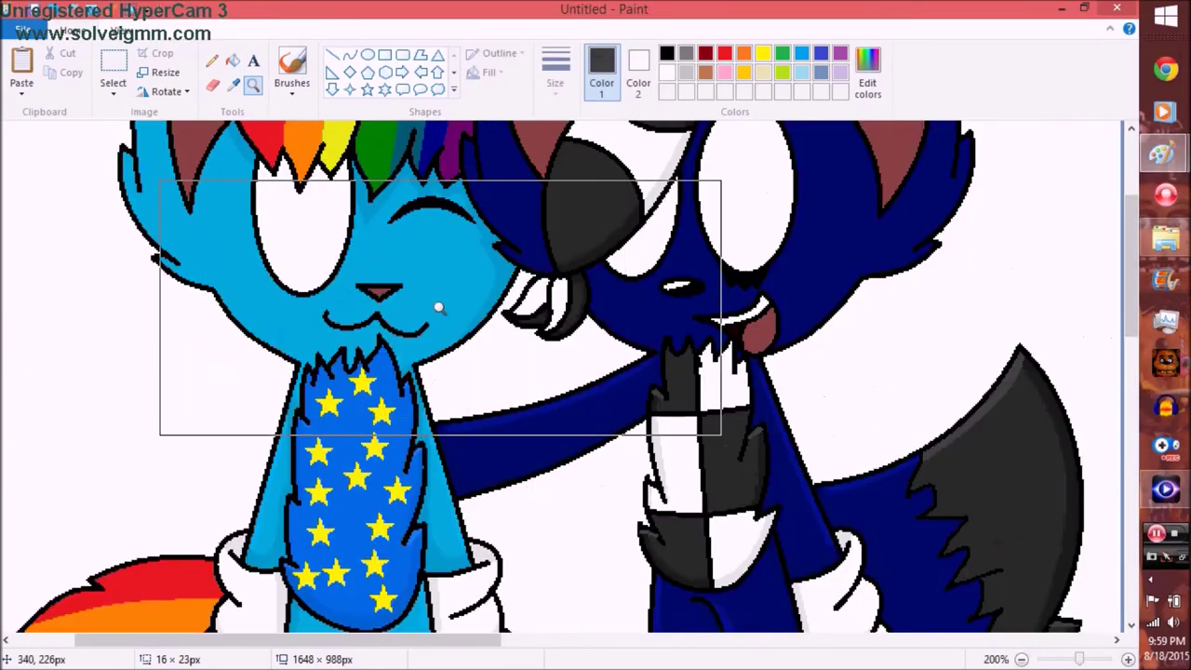
left_click(456, 326)
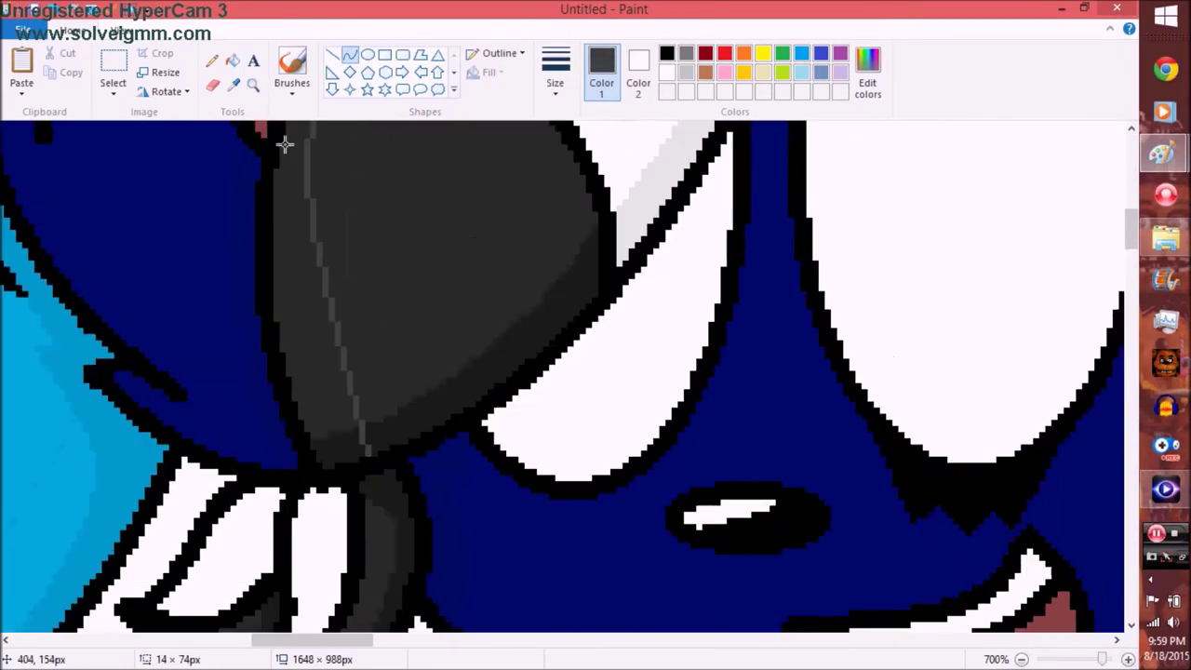
left_click(349, 58)
left_click_drag(493, 326, 824, 204)
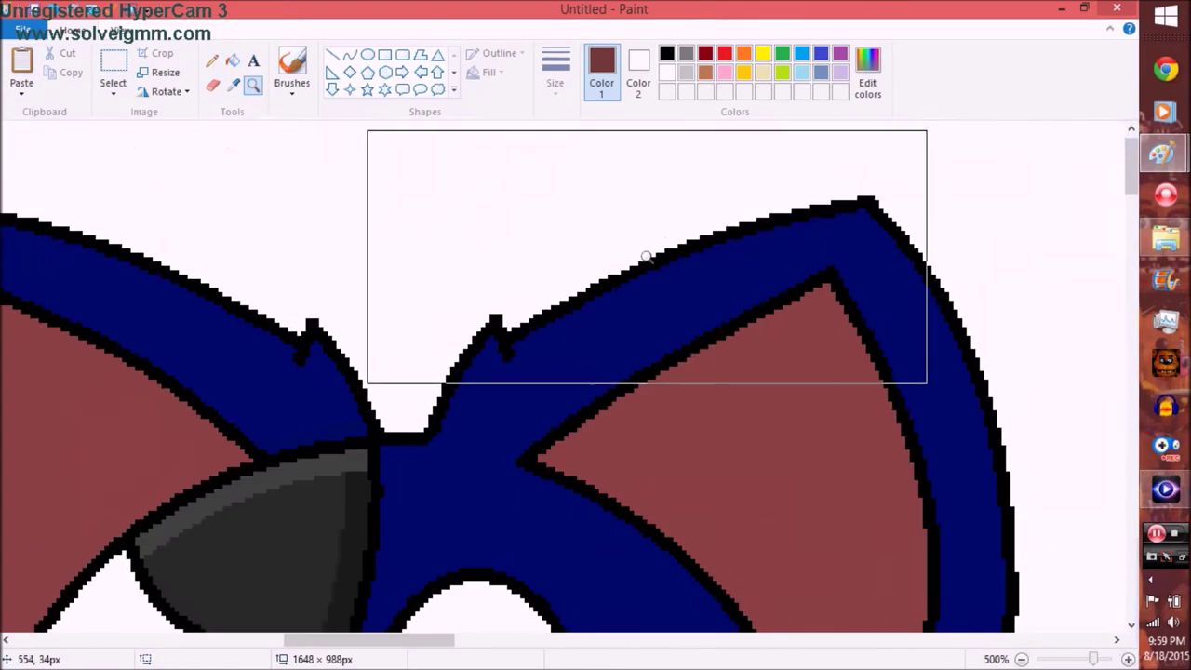
Step: Shade the edges of both characters' inner ears with darker reddish-brown curves
scroll(641, 255, "down", 3)
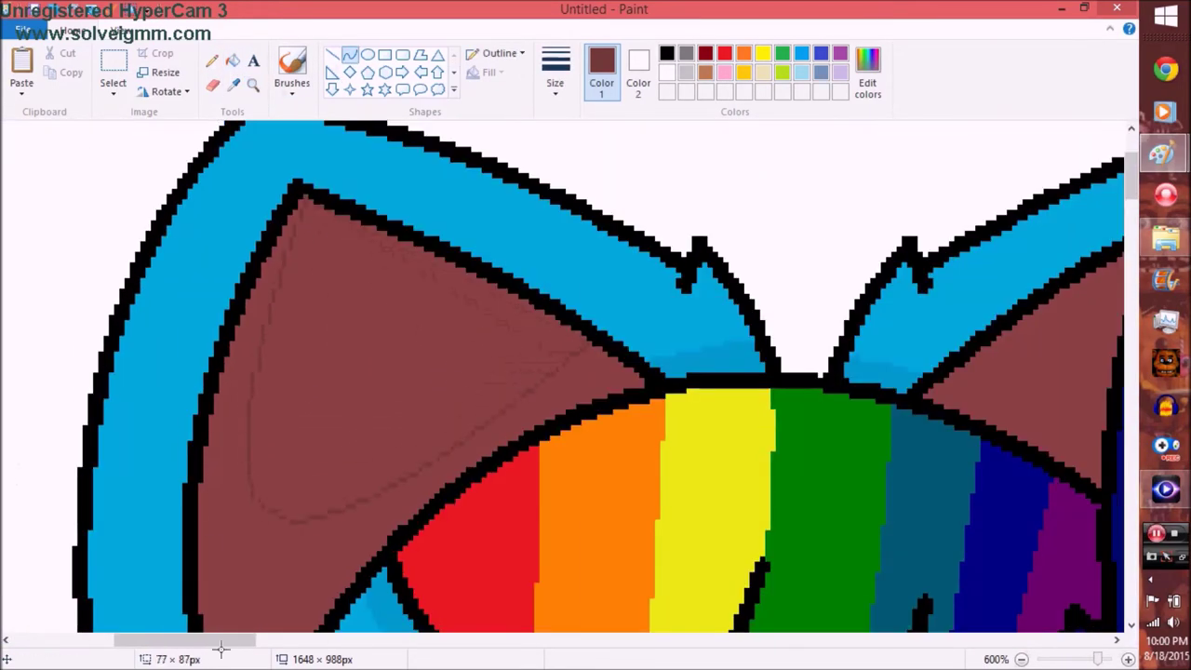
left_click_drag(115, 409, 368, 260)
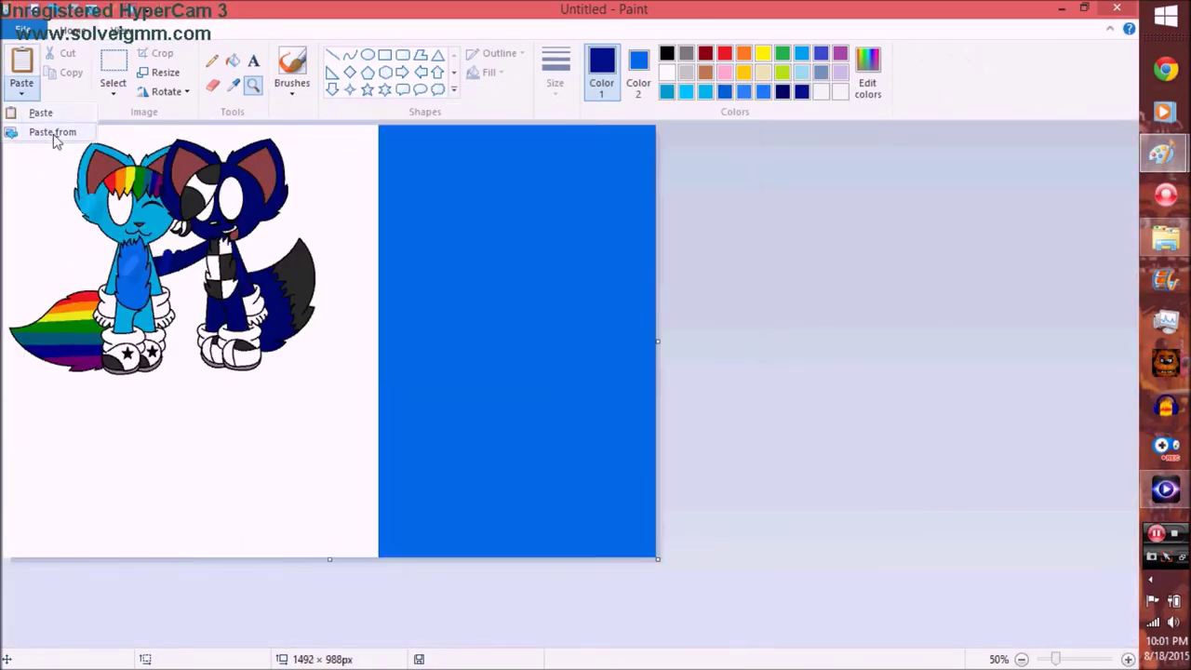
Step: Insert the reference picture from a file and paint overlapping thick strips over it in successively darker teal tones as a colour swatch
left_click(42, 128)
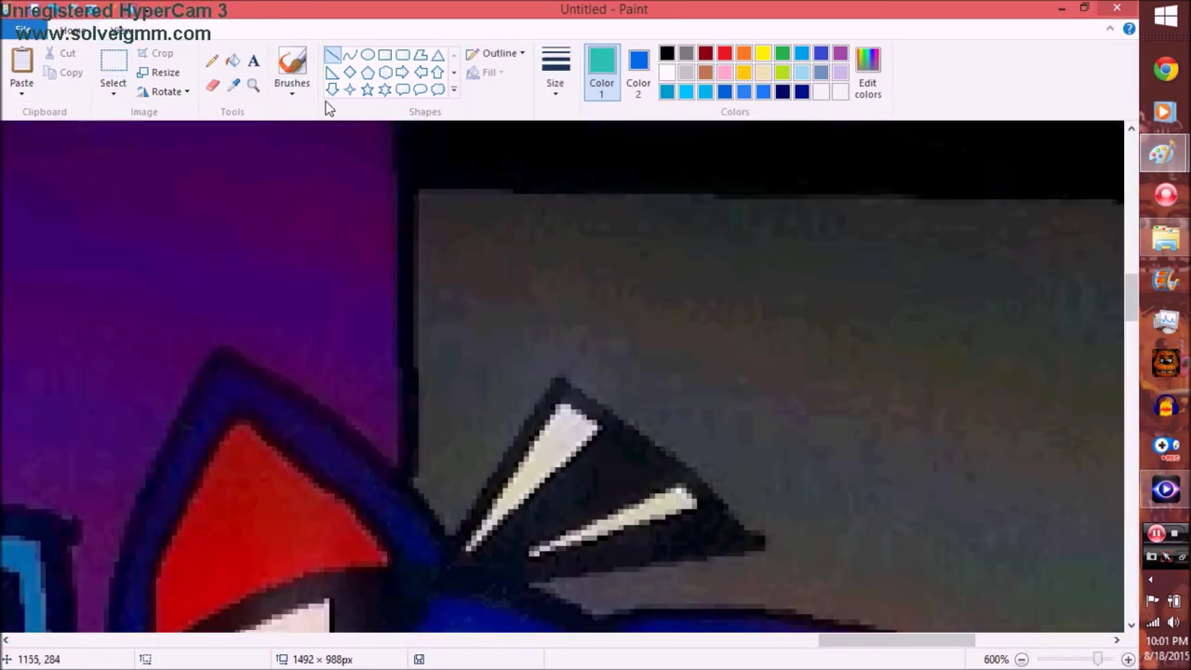
left_click_drag(298, 140, 540, 456)
left_click(867, 70)
left_click(404, 460)
left_click_drag(186, 214, 522, 502)
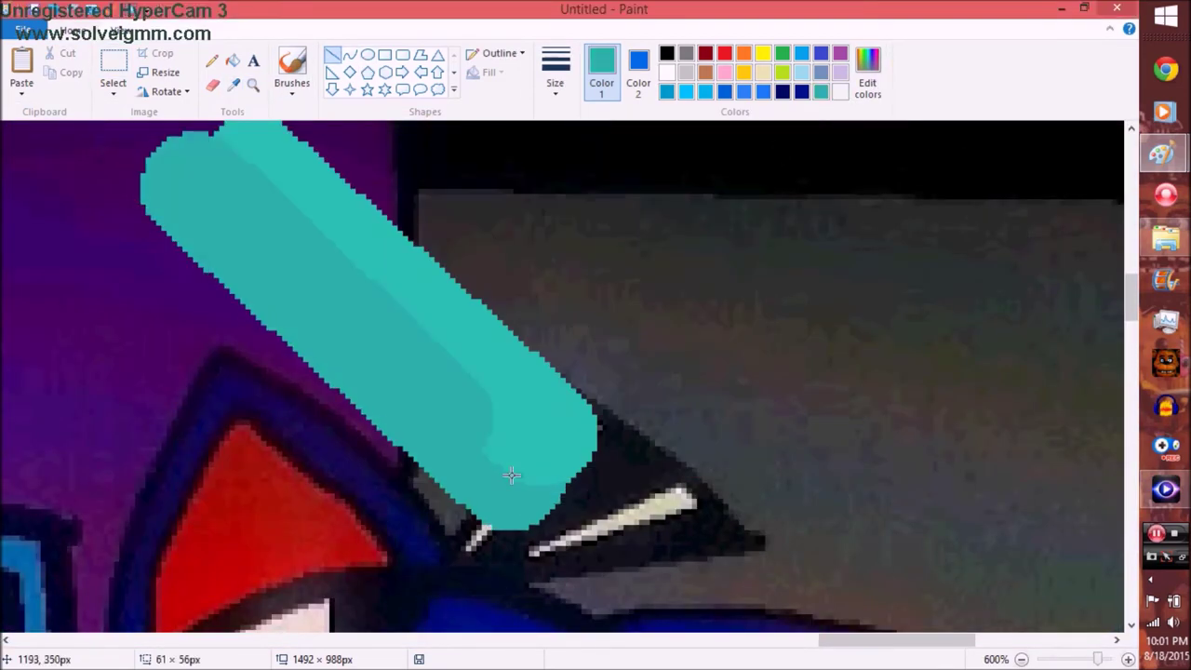
left_click_drag(167, 232, 549, 530)
left_click(868, 70)
left_click(404, 460)
left_click_drag(168, 233, 549, 531)
Step: Place a copy of the teal swatch beside the second character's head and fill its blue background with white
left_click(113, 66)
mouse_move(200, 321)
left_mouse_down()
mouse_move(293, 234)
mouse_move(202, 325)
left_mouse_up()
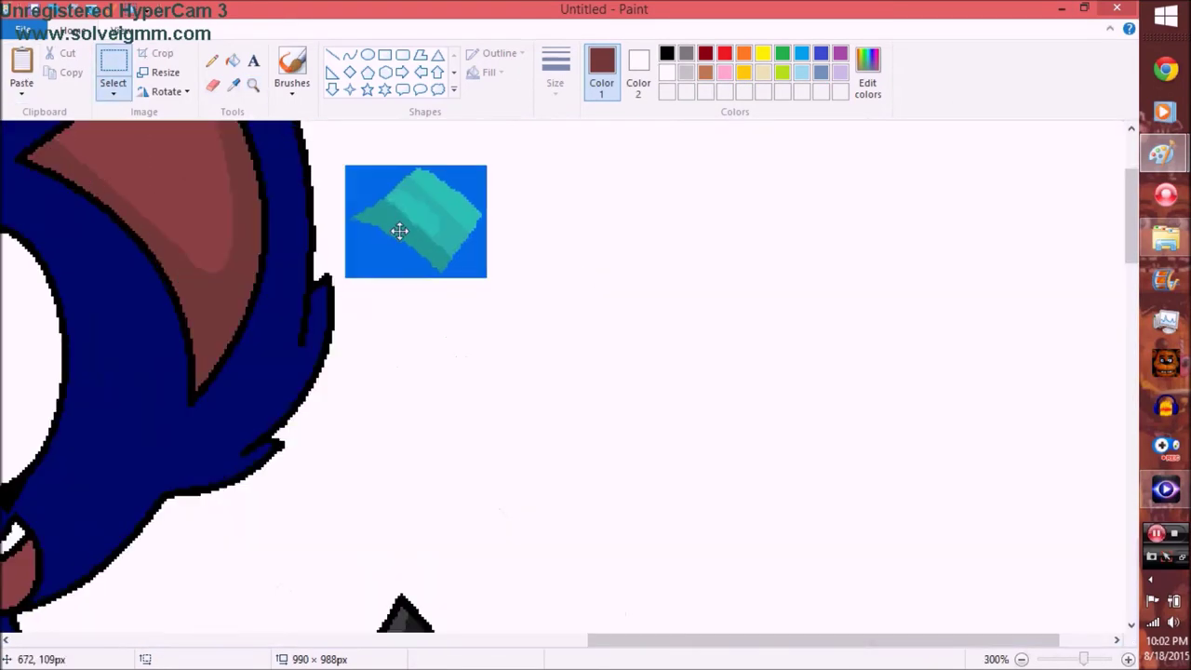
left_click(233, 61)
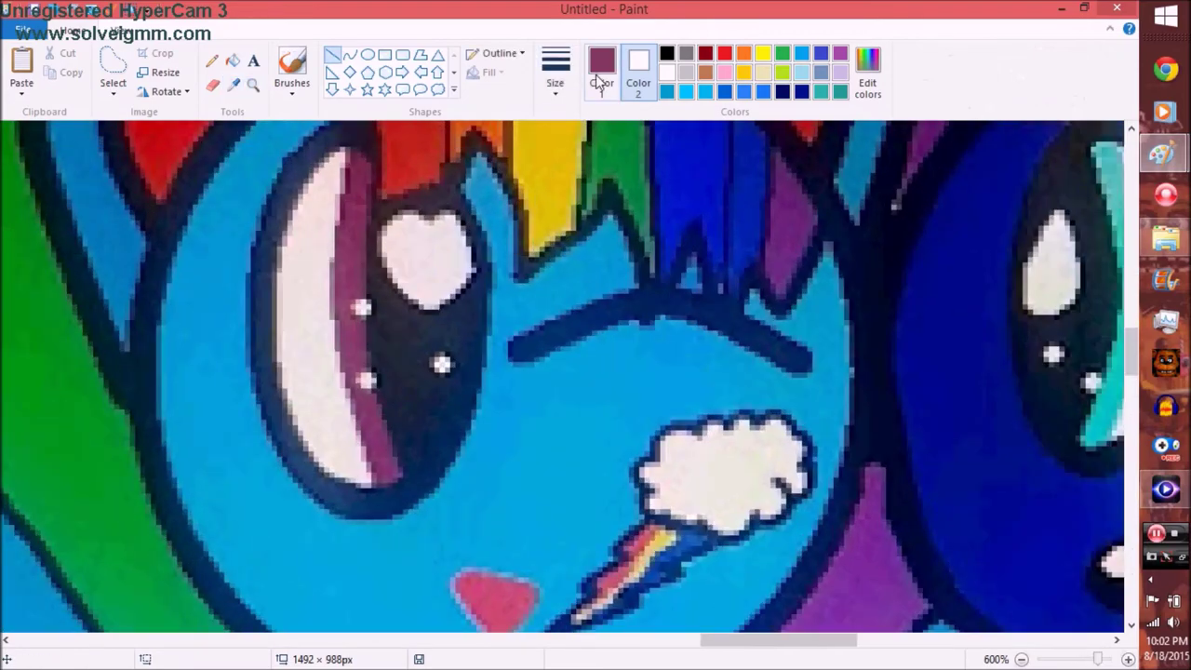
right_click(155, 178)
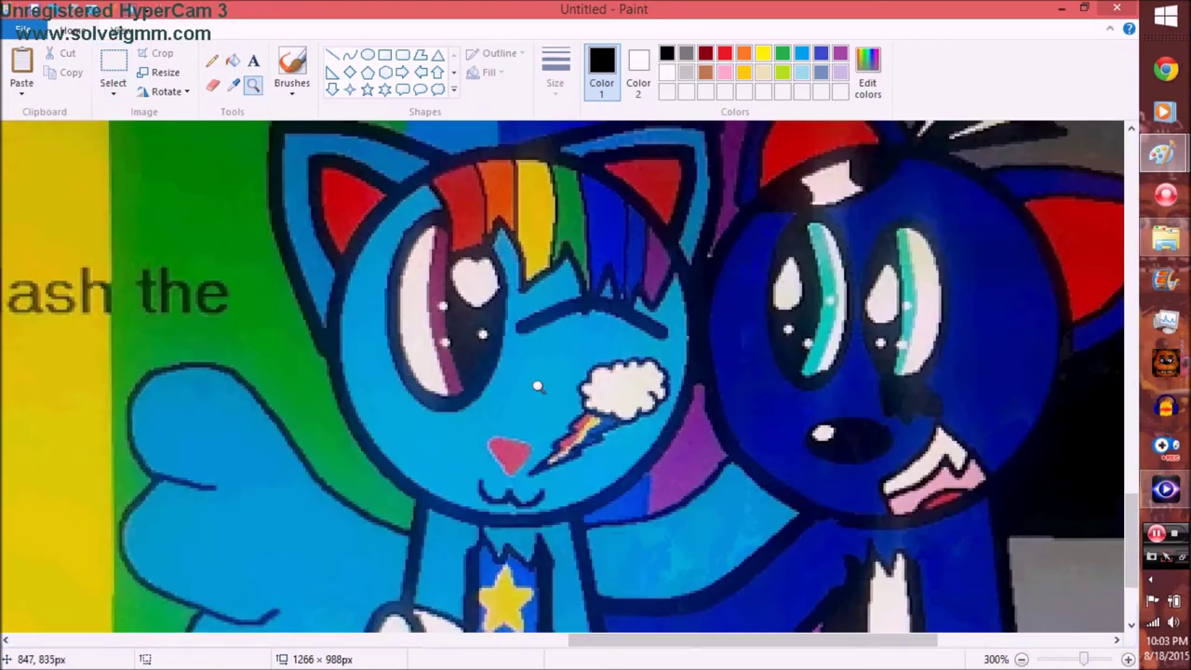
Step: Draw a pink lightning bolt below the white cloud on the first character's cheek, following the reference picture
left_click(538, 386)
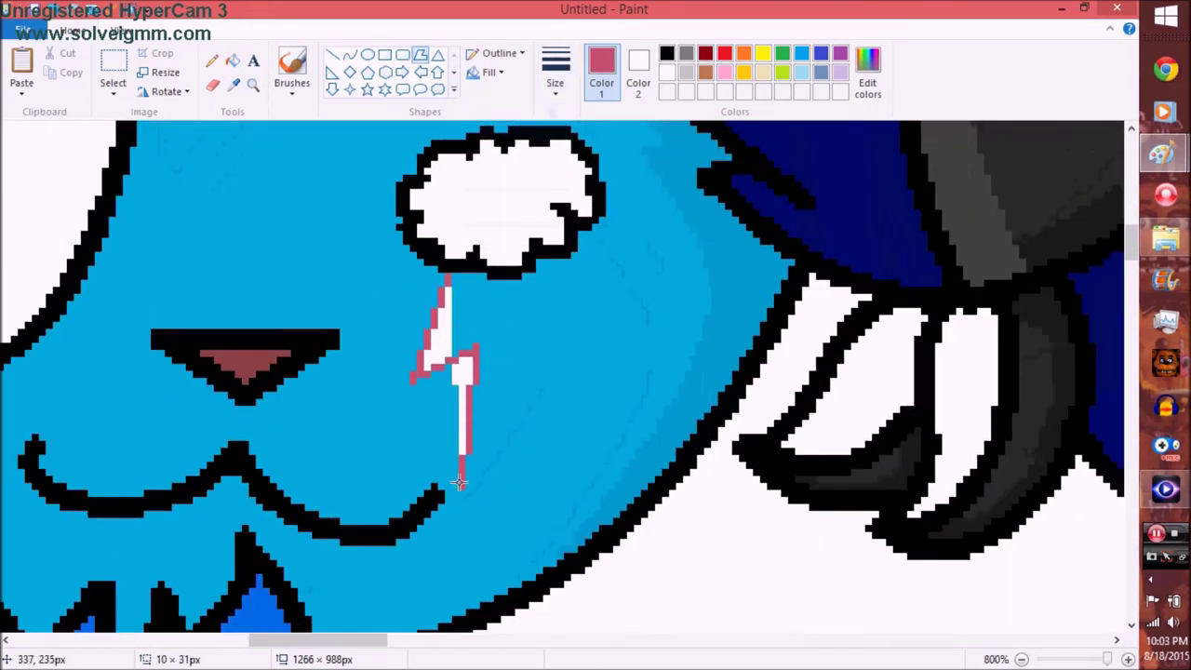
left_click(577, 292)
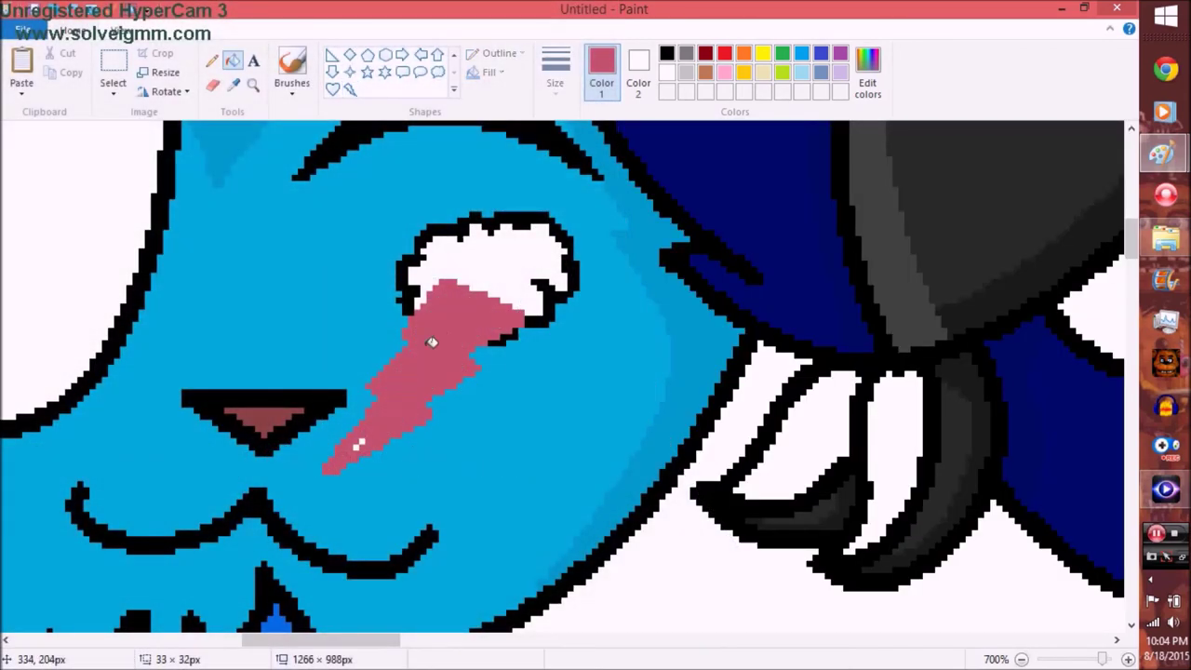
right_click(426, 188)
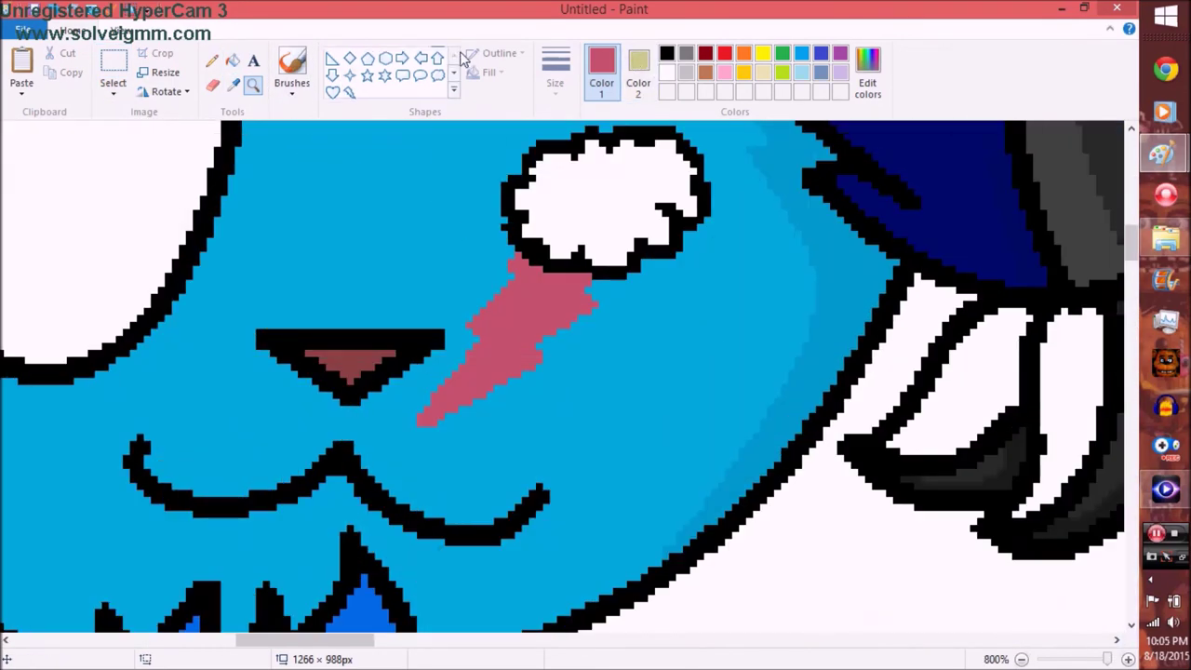
Step: Divide the pink lightning bolt with a jagged line and fill its right-hand part with cream
left_click(453, 54)
left_click(333, 56)
left_click_drag(432, 399, 544, 267)
left_click(233, 85)
left_click(514, 309)
left_click(333, 55)
left_click(233, 60)
left_click(554, 303)
left_click(233, 85)
left_click(484, 327)
left_click(556, 70)
left_click(527, 126)
Step: Divide the bolt's cream part with a line in blue sampled from the reference picture and fill its outer side blue
left_click(252, 84)
left_click_drag(307, 640, 572, 646)
right_click(316, 224)
right_click(316, 224)
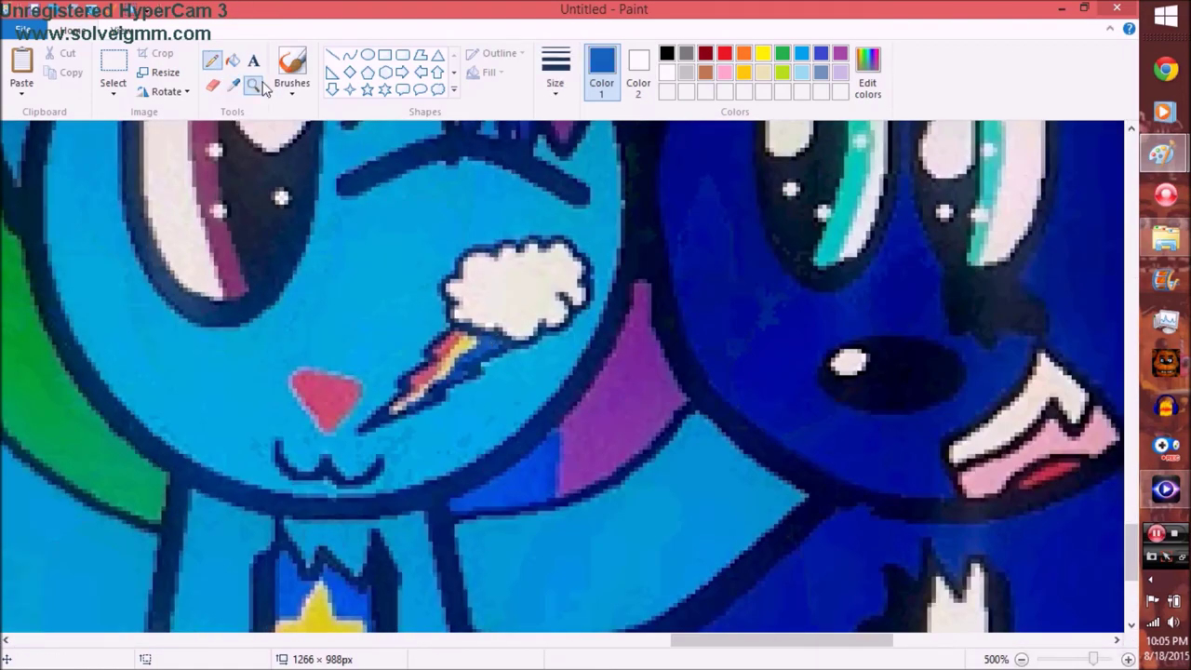
left_click(491, 308)
left_click(365, 495)
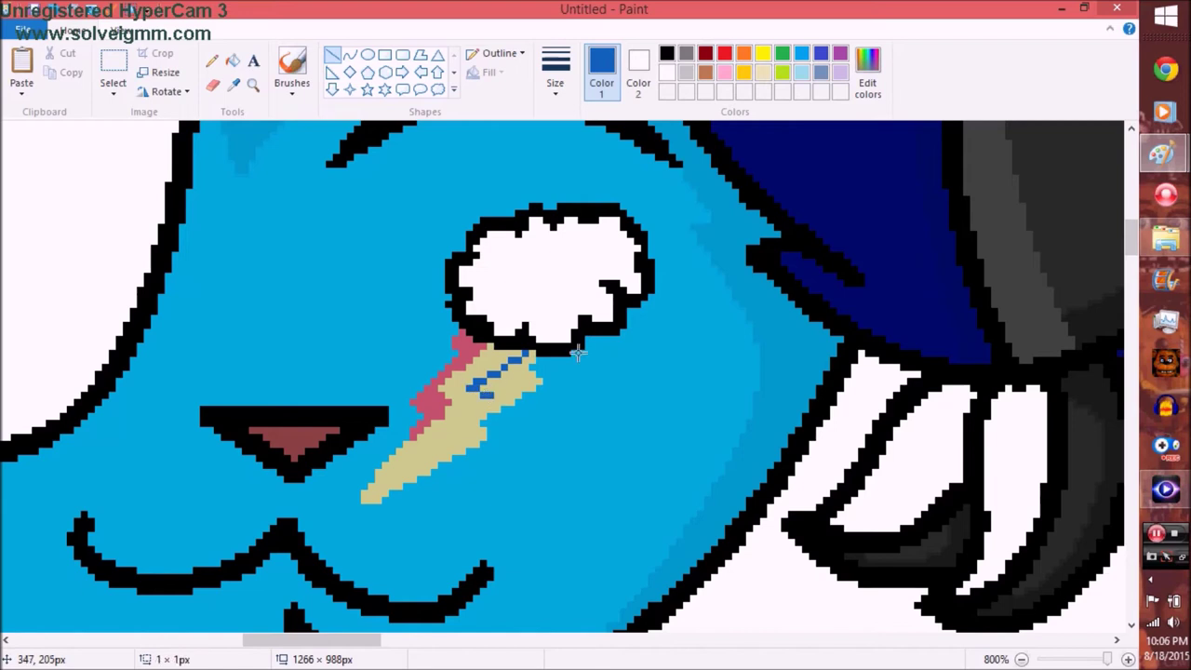
left_click(233, 60)
left_click(391, 483)
Step: Trim the lower tip of the lightning bolt with the light blue of the first character's fur
left_click(332, 55)
left_click(233, 84)
left_click(402, 434)
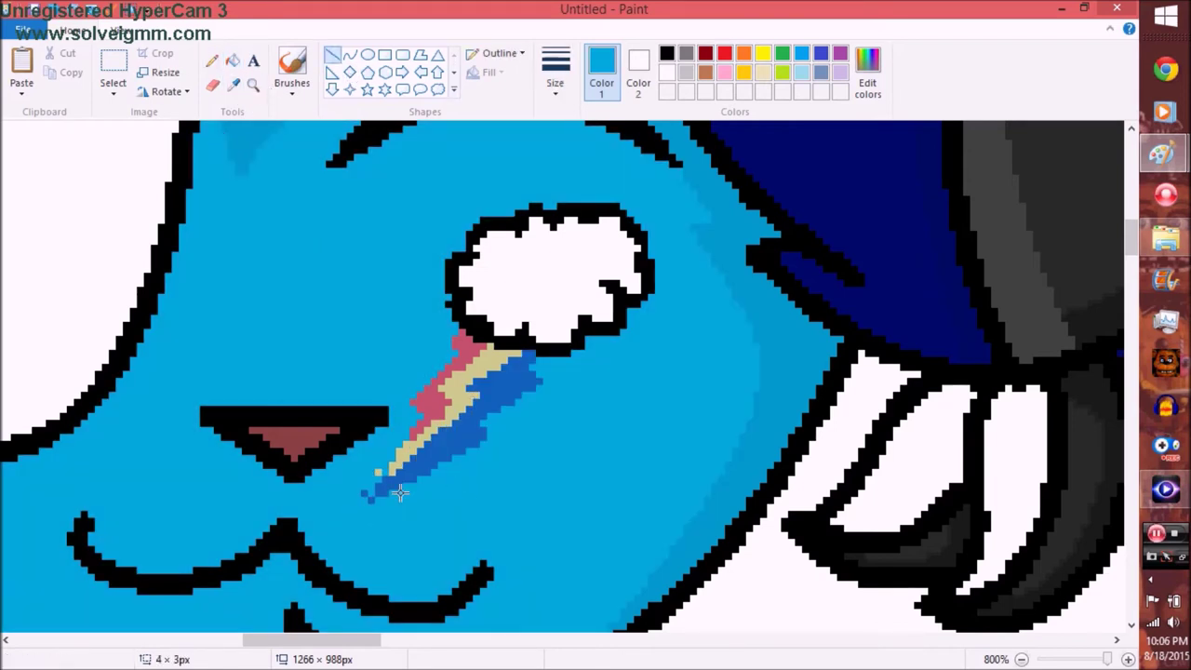
left_click(253, 84)
right_click(303, 252)
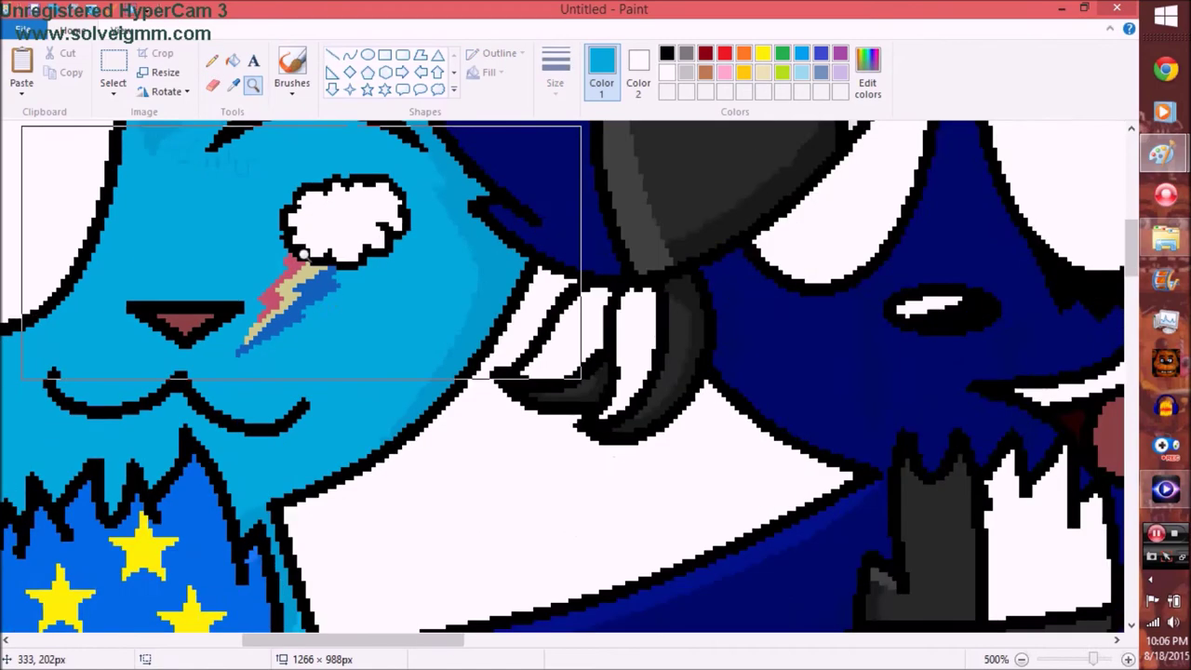
Step: Outline a rounded wing beside the first character's body with black curves
scroll(558, 372, "up", 3)
scroll(559, 372, "down", 3)
left_click(269, 316)
left_click(349, 55)
left_click(667, 53)
scroll(441, 348, "down", 5)
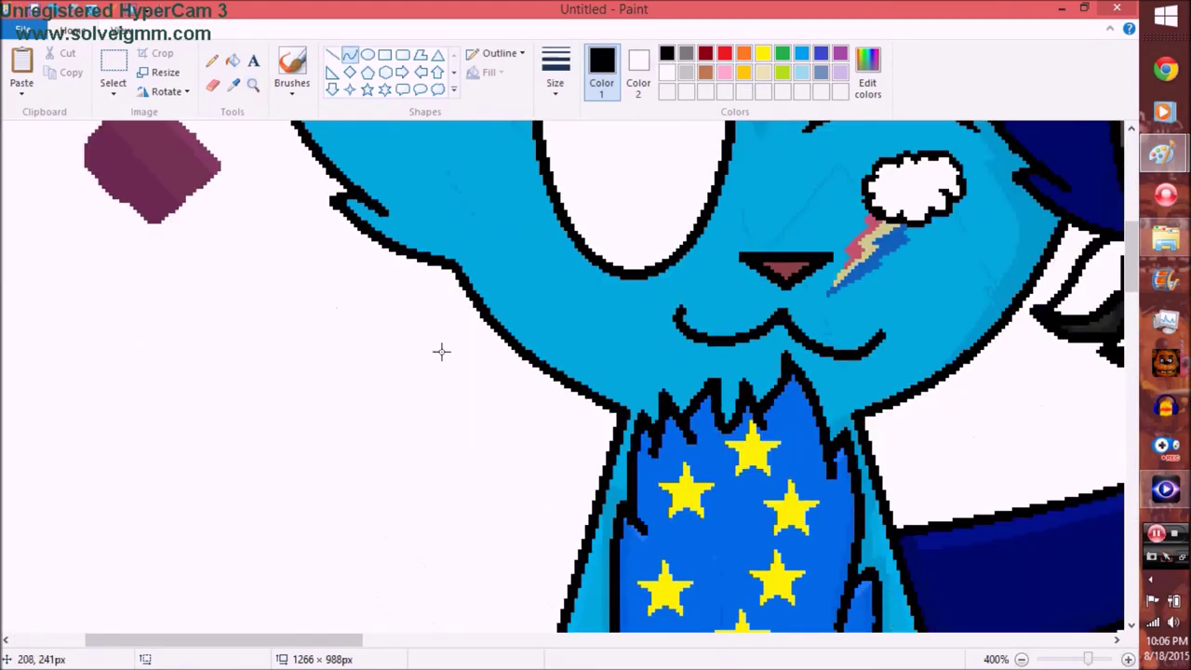
left_click_drag(475, 462, 507, 216)
left_click_drag(437, 335, 269, 303)
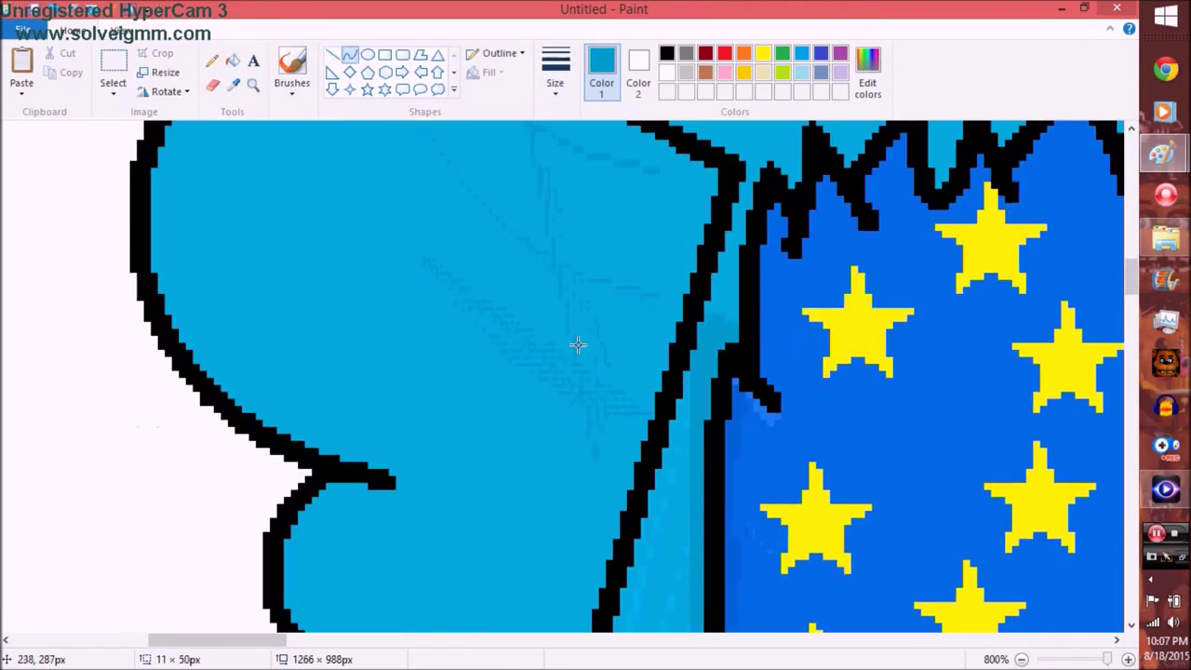
Step: Shade the wing's inner edge with darker blue and highlight its outer lobes with lighter blue
left_click(233, 61)
scroll(652, 284, "up", 5)
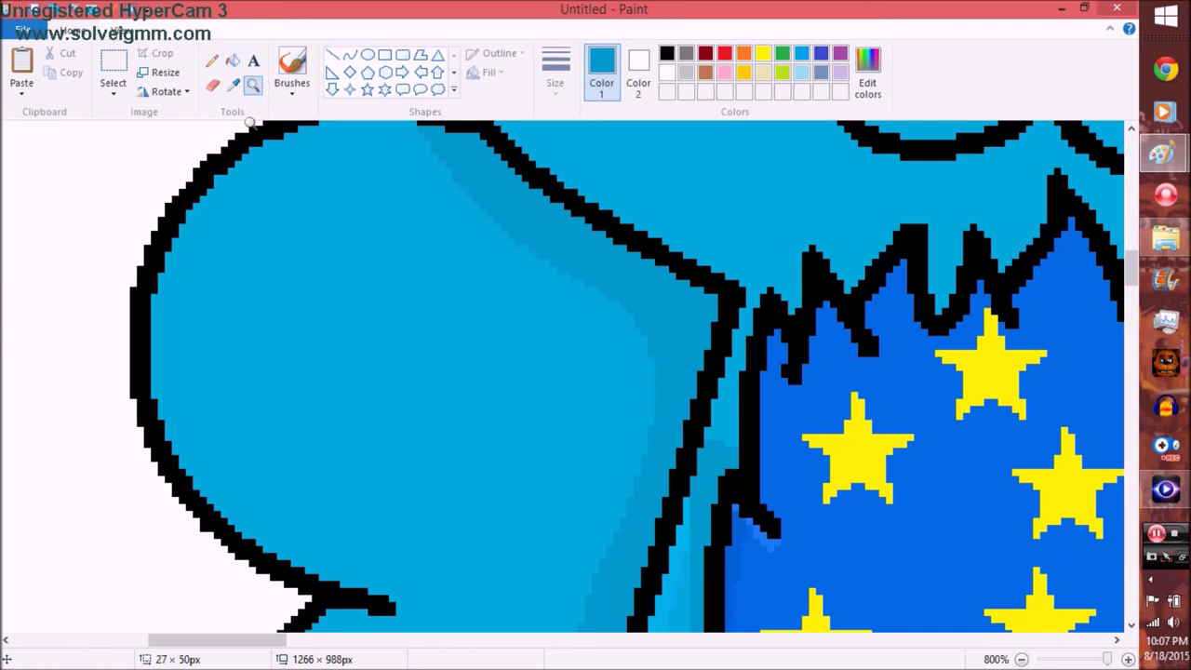
left_click(252, 87)
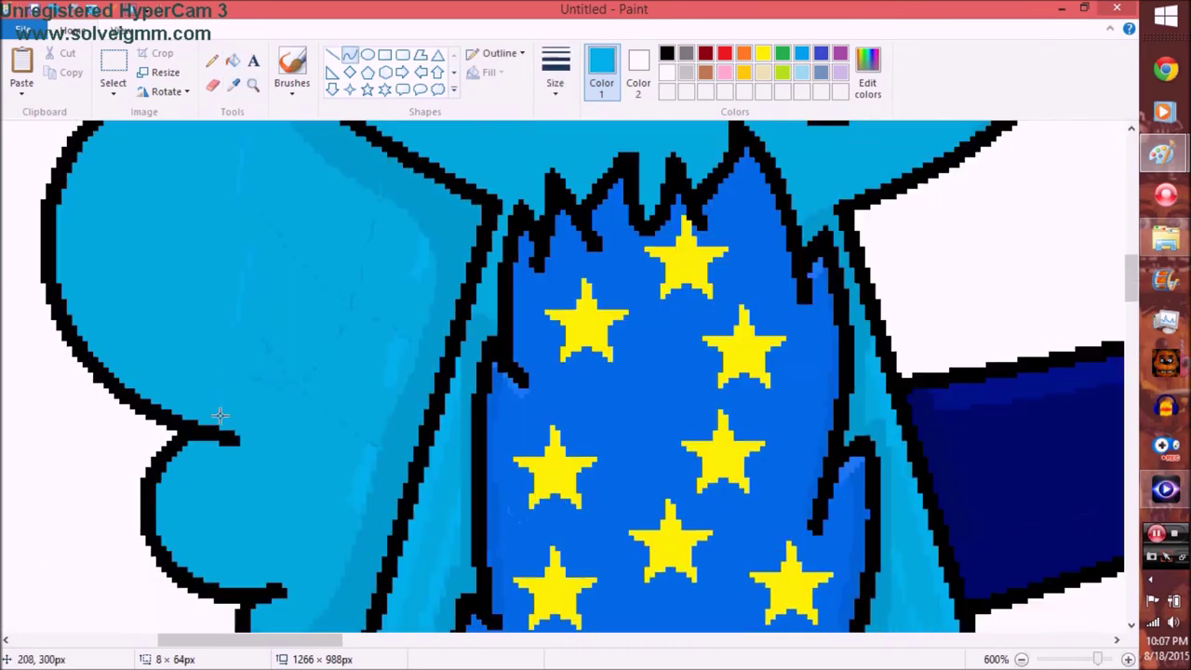
scroll(151, 233, "up", 3)
scroll(118, 380, "down", 6)
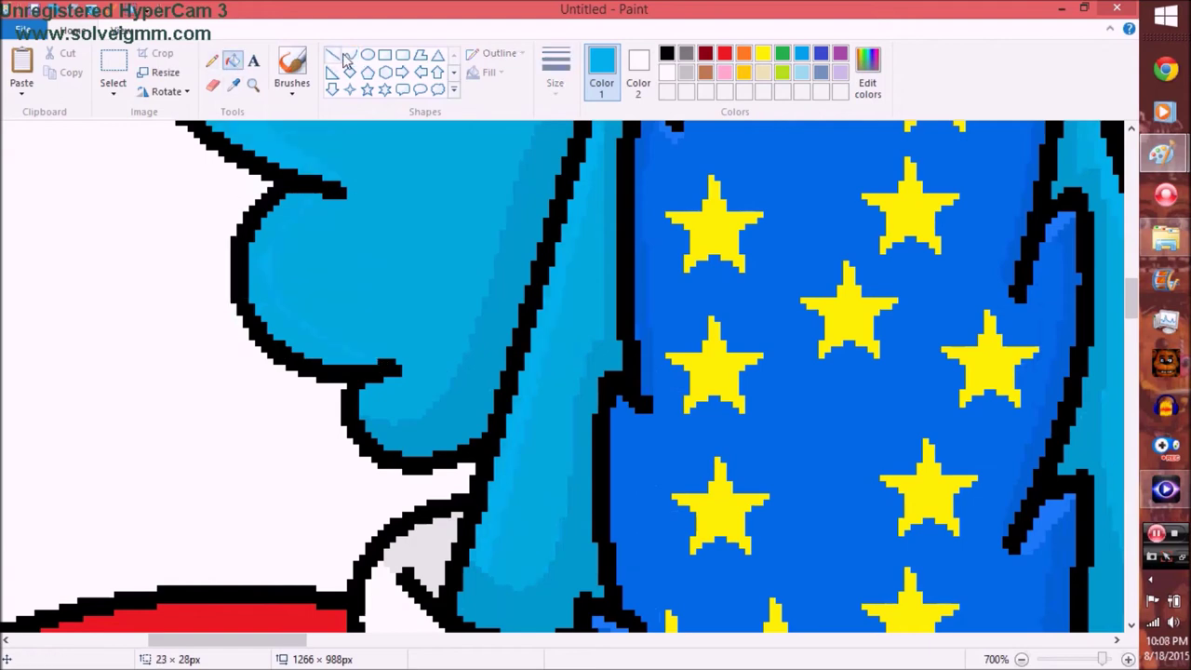
left_click(253, 85)
right_click(287, 426)
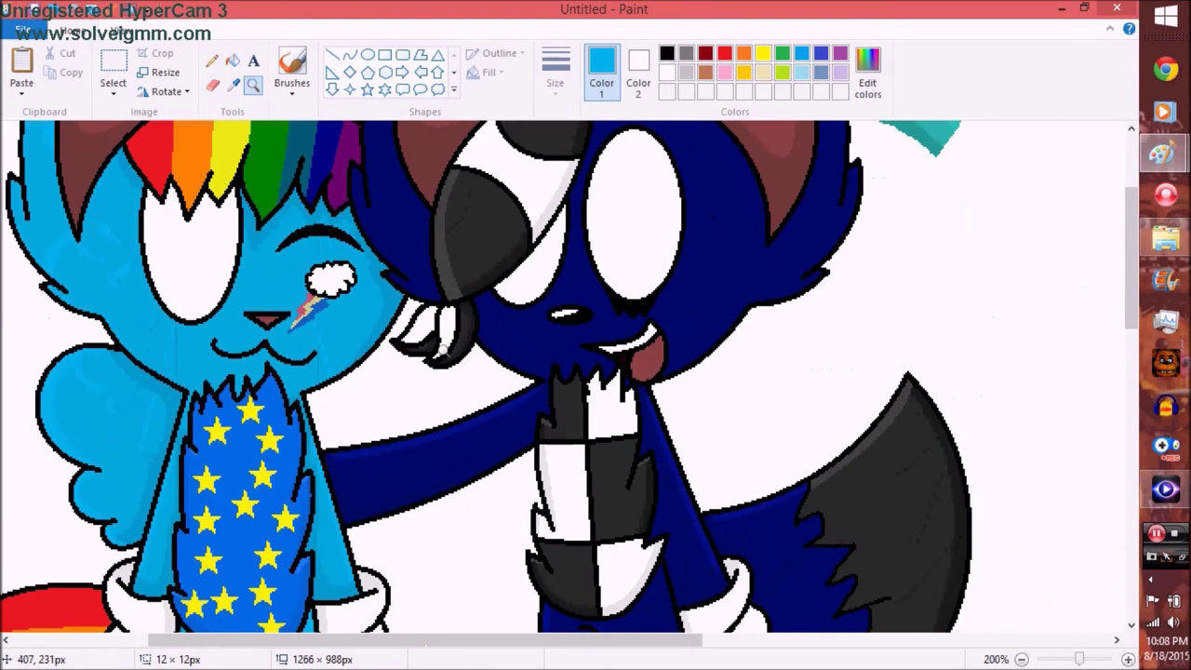
Step: Copy the area around the second character's outstretched arm to an empty spot and sketch the other wing across the arm with grey curves
left_click(358, 205)
mouse_move(354, 232)
left_mouse_down()
mouse_move(410, 232)
mouse_move(341, 424)
left_mouse_up()
left_click(112, 70)
left_click(350, 54)
mouse_move(410, 279)
left_mouse_down()
mouse_move(481, 360)
mouse_move(478, 173)
mouse_move(370, 400)
mouse_move(451, 330)
left_mouse_up()
scroll(481, 359, "down", 3)
scroll(478, 173, "down", 3)
scroll(370, 400, "down", 3)
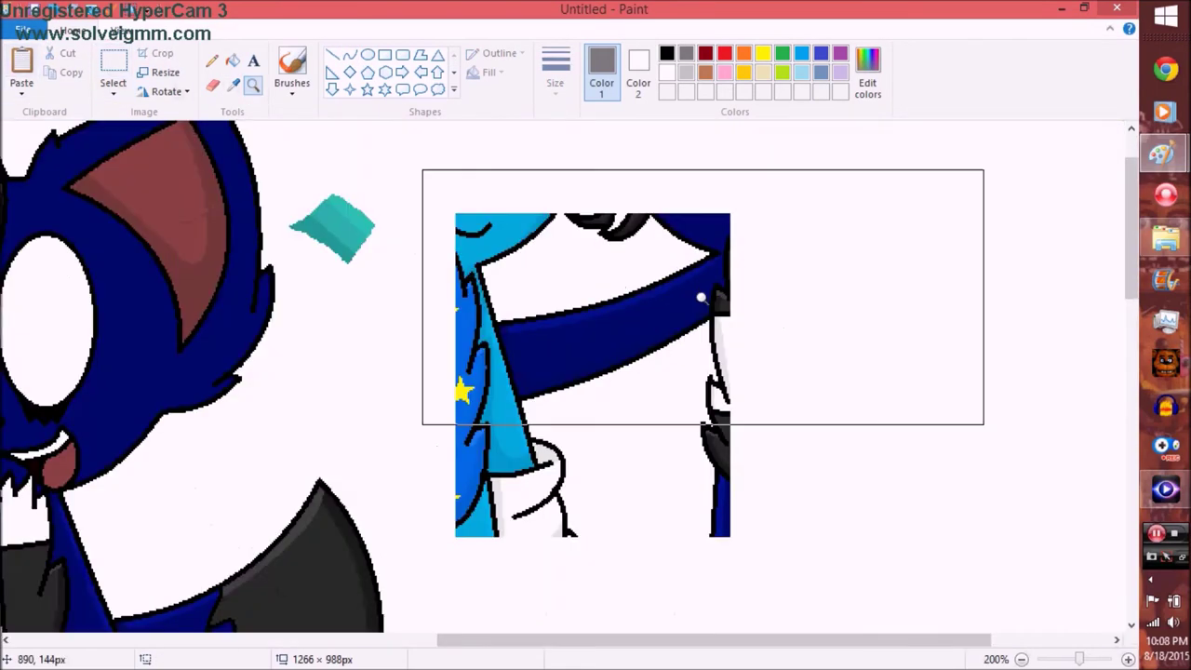
Step: Recolour the copied arm section's outlines red and move the section back over the grey wing sketch
left_click(702, 298)
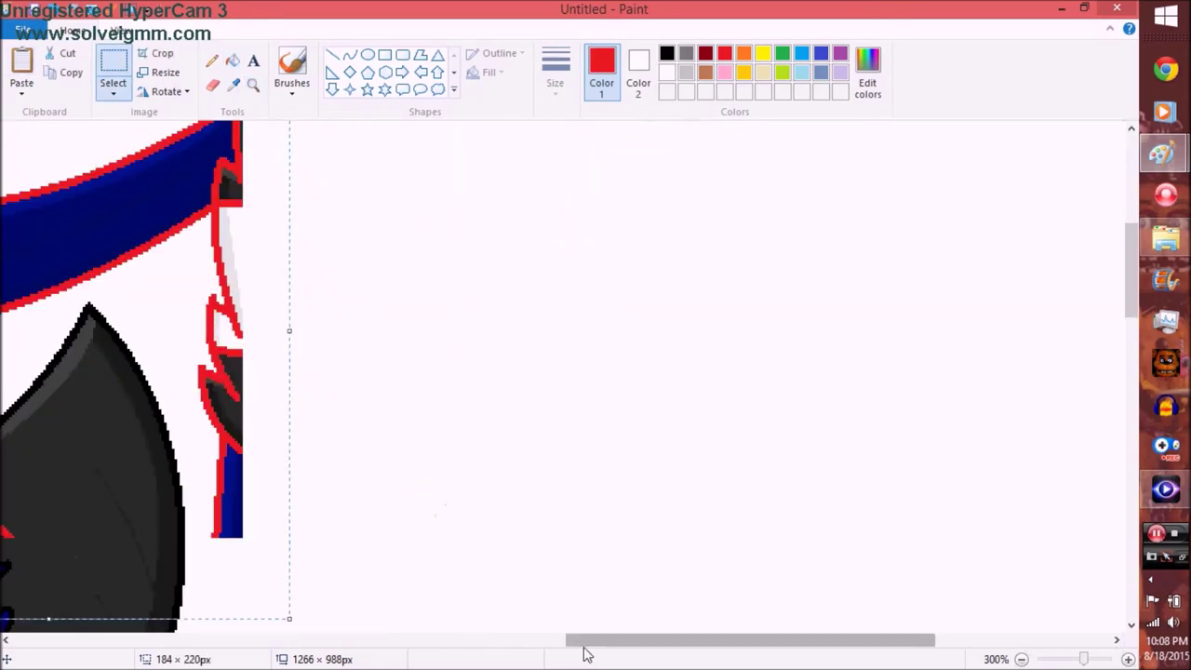
left_click_drag(585, 642, 279, 642)
scroll(280, 642, "down", 3)
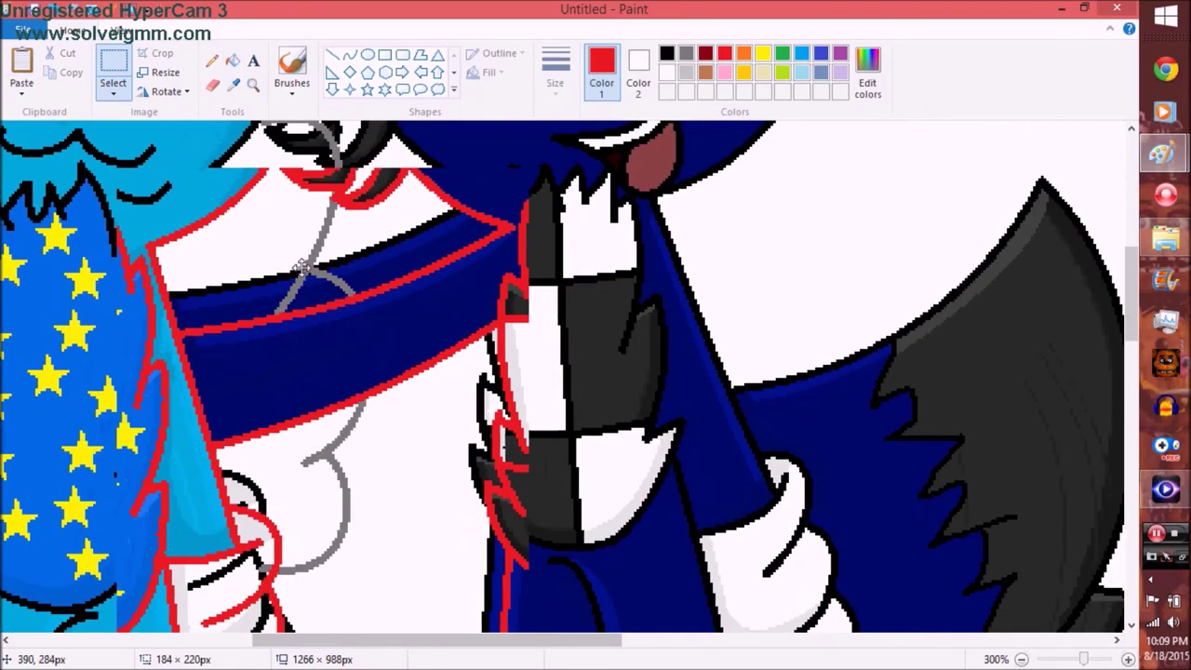
Step: Recolour the wing and arm outlines black and fill the wing behind the arm with light blue
left_click(233, 60)
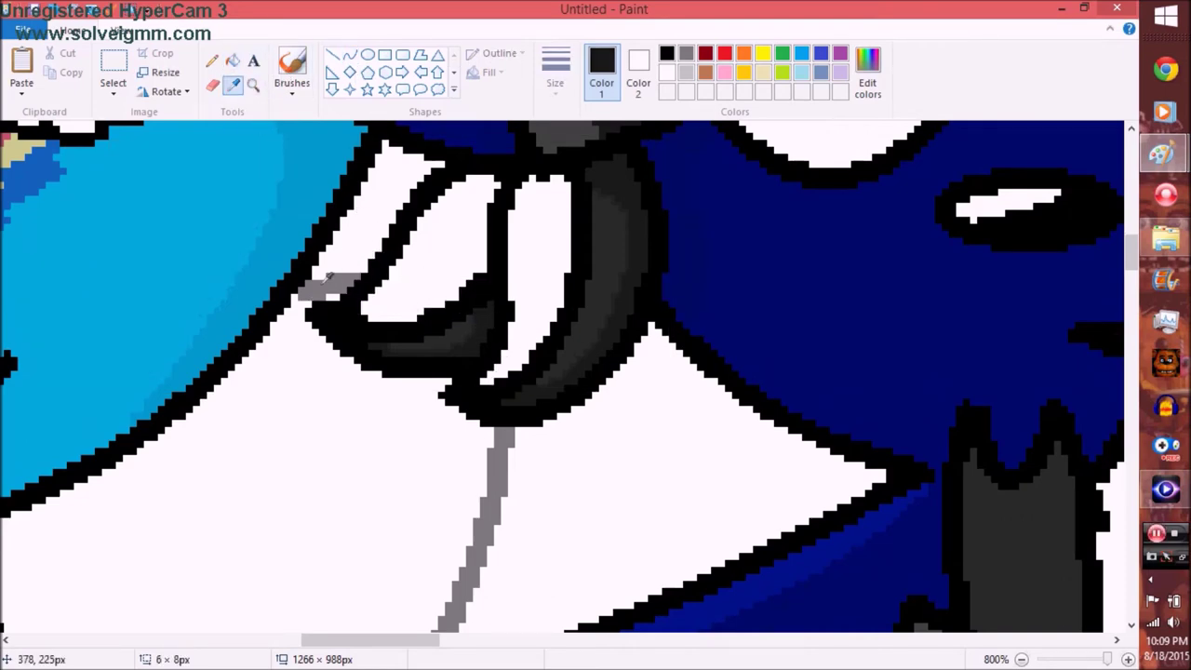
left_click(667, 54)
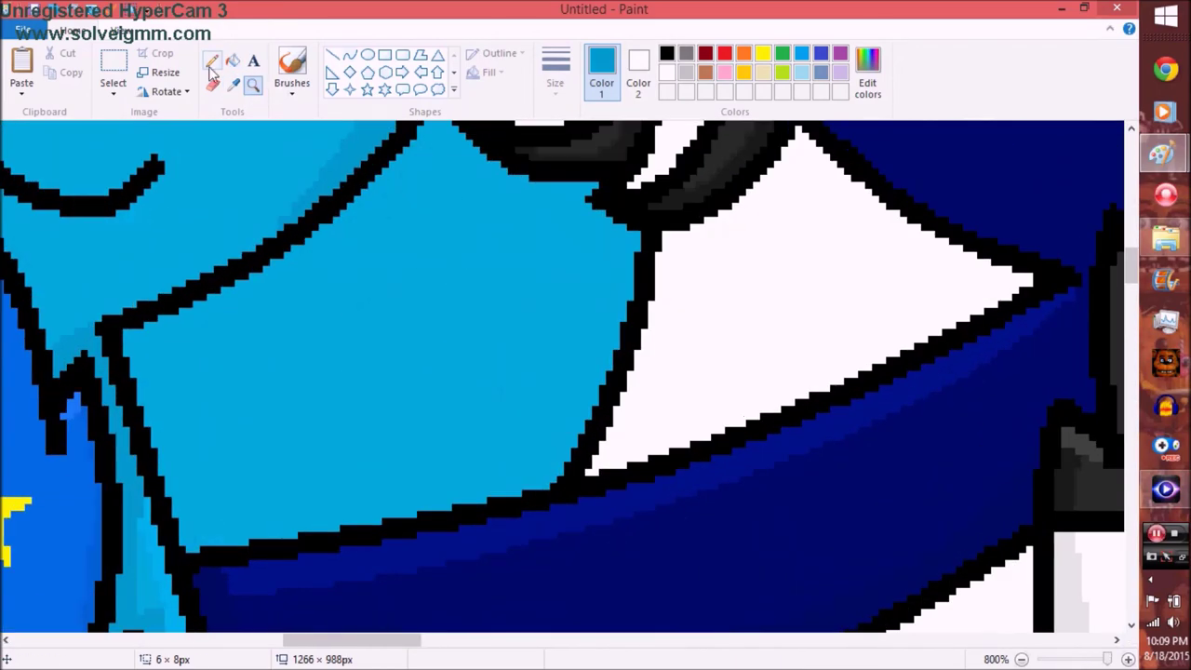
Step: Shade the inner edges of the wing sections behind the outstretched arm with darker blue, outlining each shadow and filling it
left_click(212, 61)
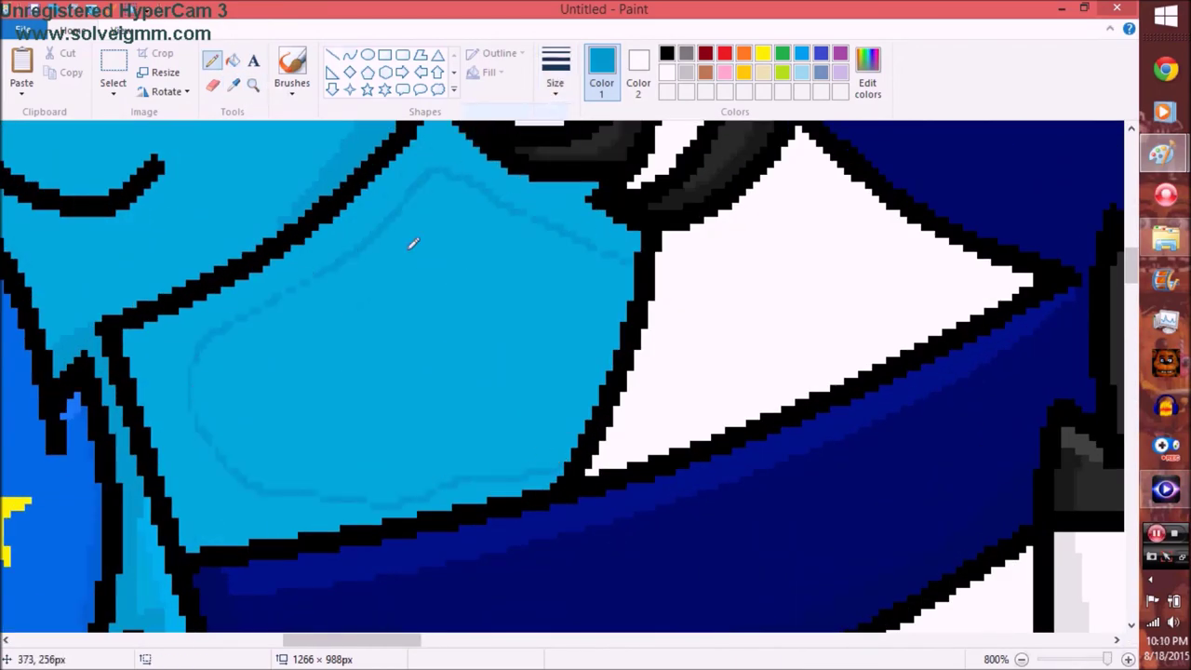
scroll(417, 199, "down", 5)
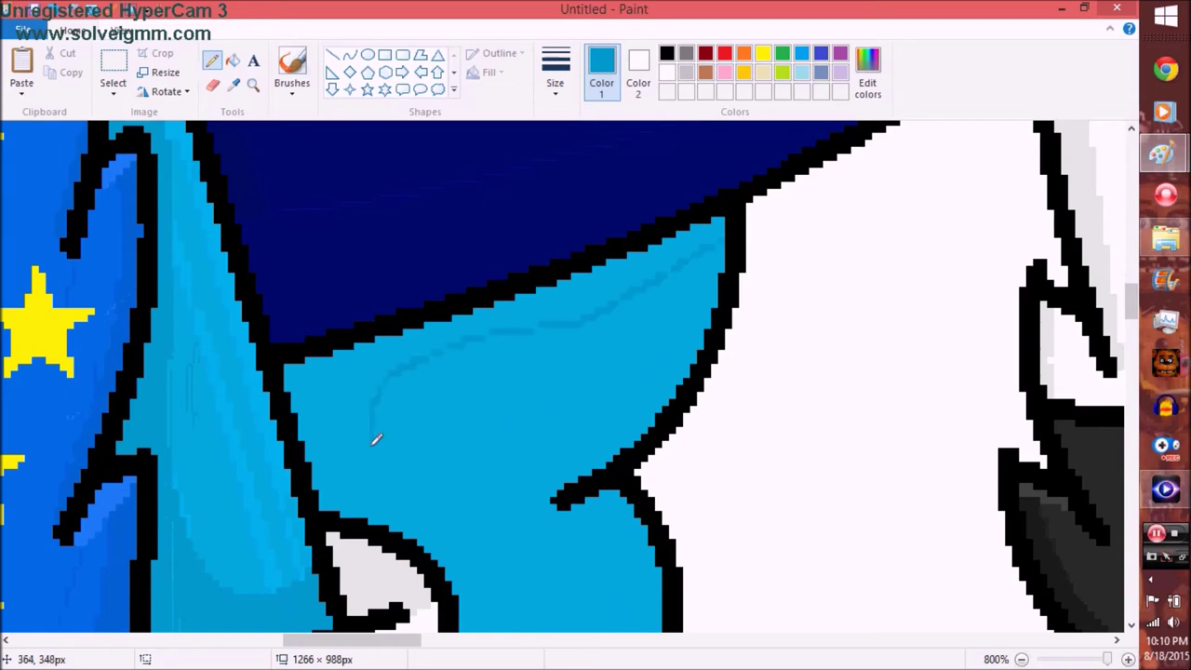
scroll(376, 416, "down", 3)
left_click(233, 60)
left_click(353, 205)
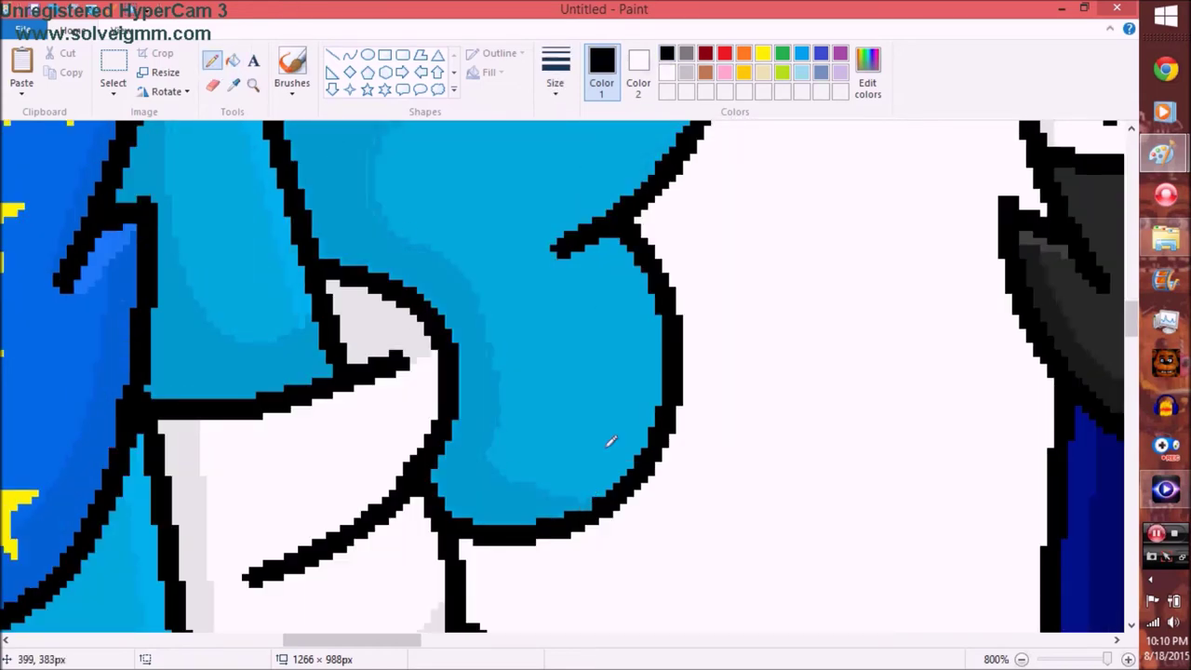
Step: Highlight the outer lobes of the wing behind the arm with lighter blue curves and fills
scroll(325, 187, "up", 3)
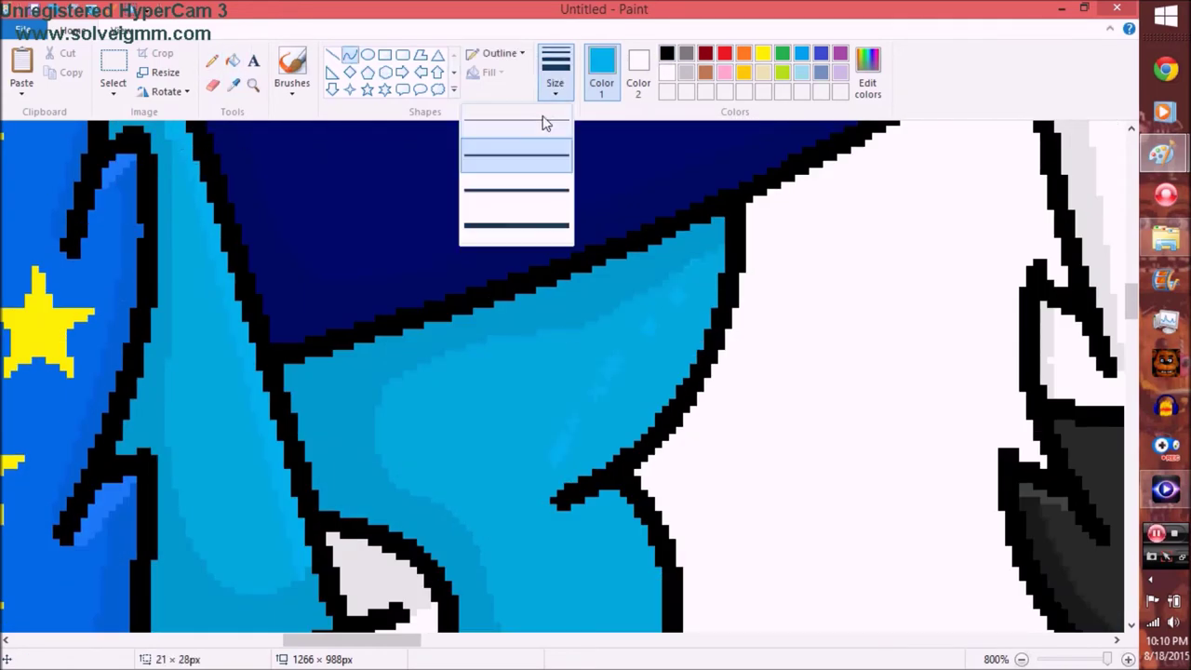
scroll(248, 227, "down", 3)
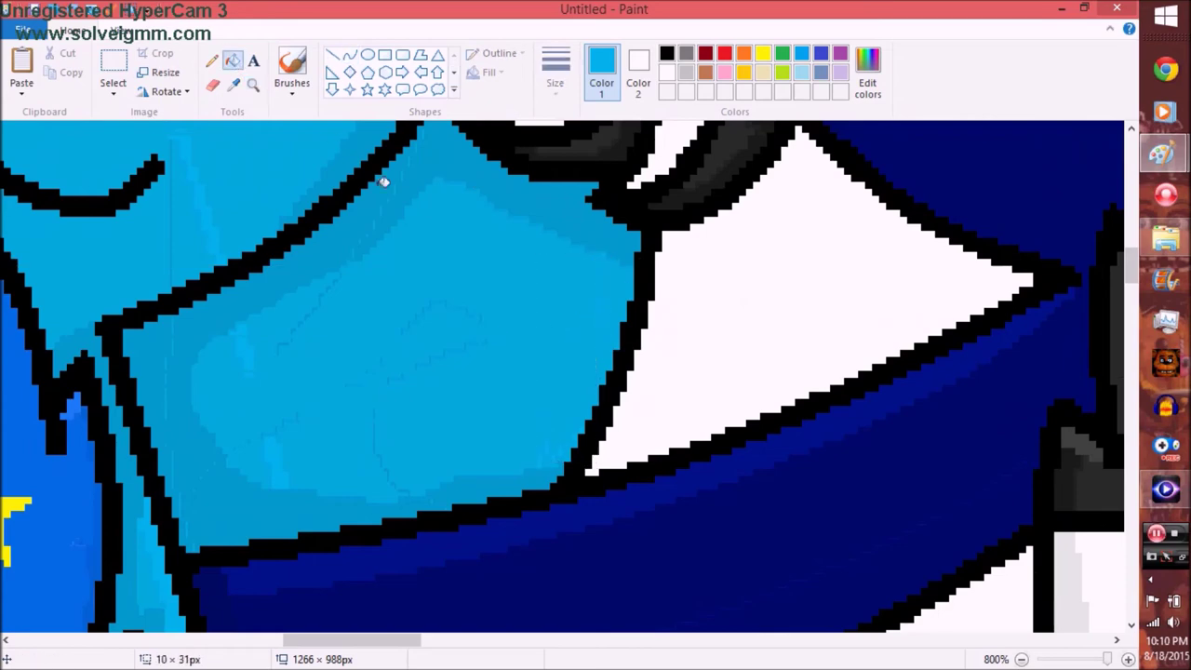
scroll(568, 351, "down", 6)
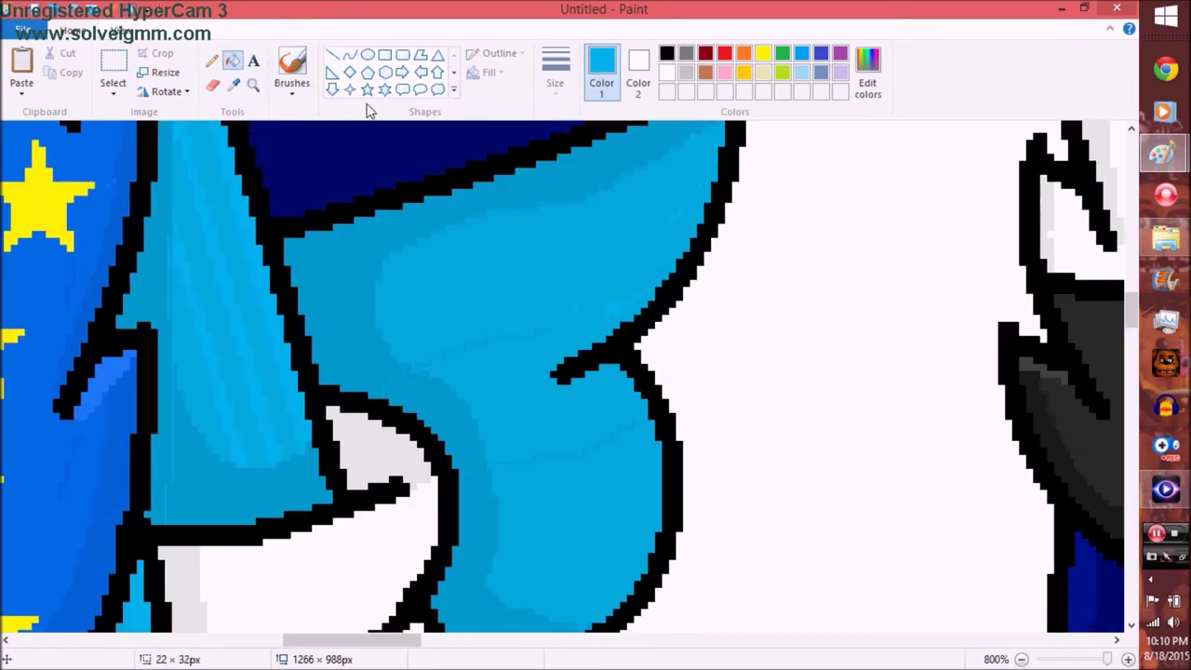
scroll(403, 208, "down", 2)
left_click(349, 54)
scroll(533, 313, "down", 8)
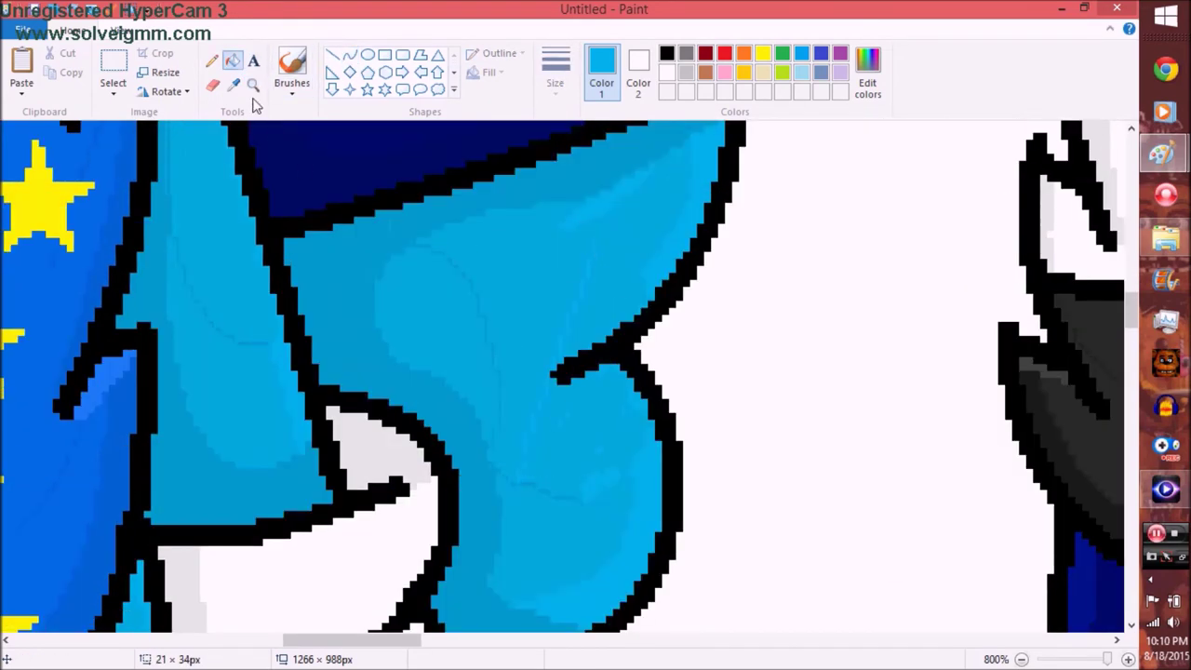
Step: Draw the iris edge in the first character's open eye as a thin dark purple curve
left_click_drag(281, 560, 280, 387)
left_click(92, 196)
left_click(233, 84)
left_click(324, 484)
scroll(324, 484, "down", 2)
left_click(532, 305)
left_click(349, 54)
left_click_drag(410, 187, 394, 474)
left_click_drag(391, 279, 366, 257)
left_click_drag(307, 401, 339, 484)
left_click(233, 61)
left_click_drag(335, 307, 294, 270)
left_click(233, 62)
left_click(307, 214)
key("ctrl+z")
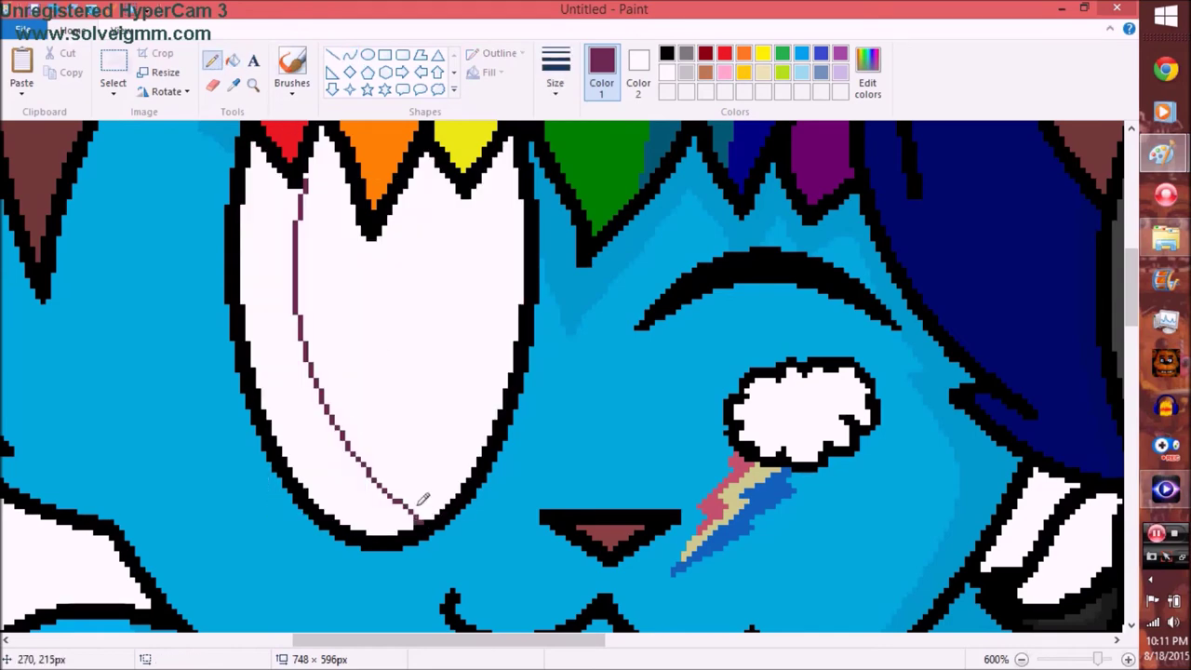
Step: Draw curved iris edges in the second character's eyes and colour the irises dark teal
left_click(252, 84)
right_click(367, 233)
scroll(628, 344, "right", 5)
scroll(736, 644, "left", 5)
left_click(349, 54)
left_click_drag(590, 147, 600, 579)
mouse_move(619, 363)
left_mouse_down()
mouse_move(686, 346)
mouse_move(698, 358)
left_mouse_up()
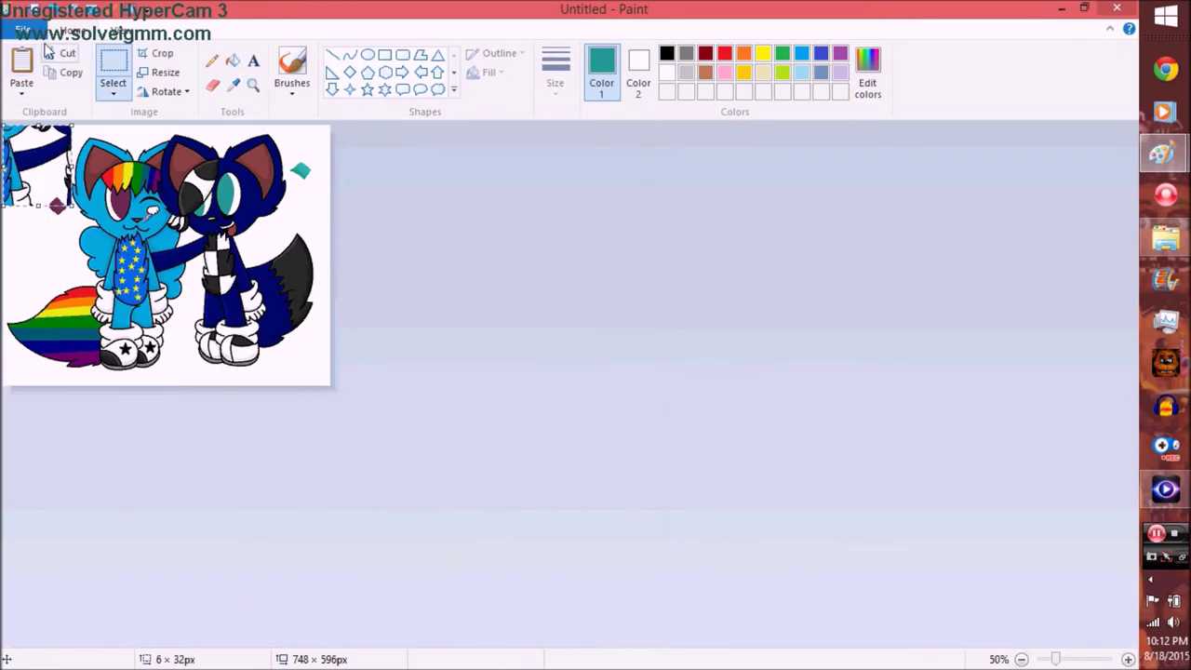
Step: Shade the first character's purple iris darker beneath the fringe and lighter at its lower end
mouse_move(1164, 153)
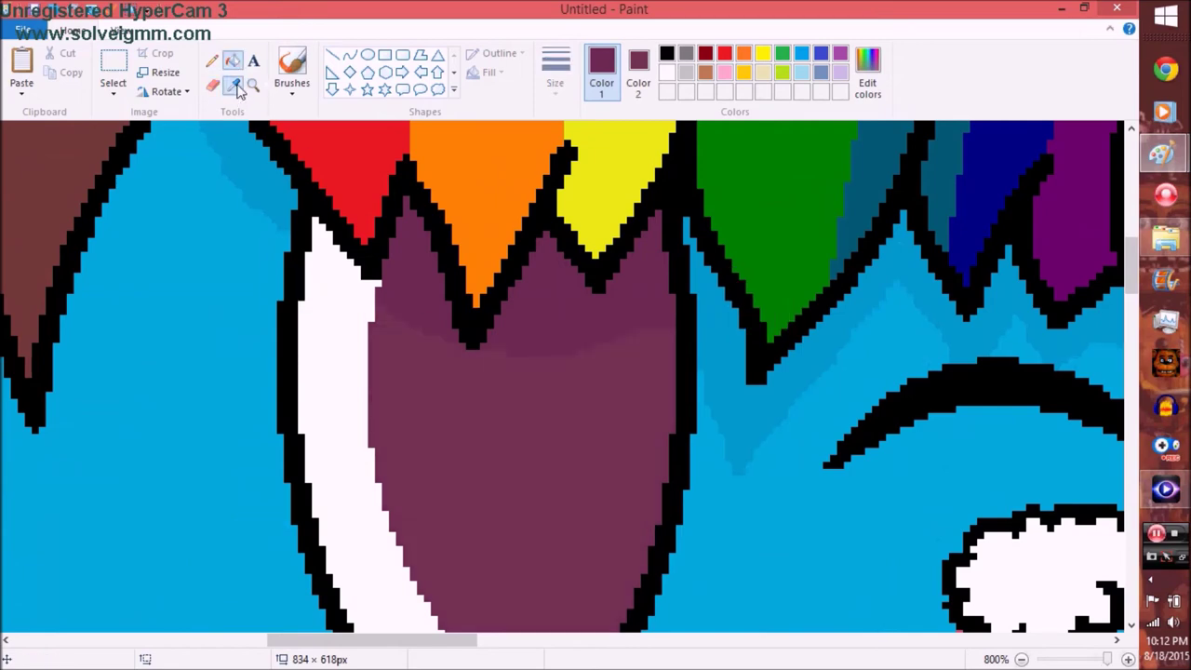
mouse_move(364, 641)
left_mouse_down()
mouse_move(258, 639)
mouse_move(473, 642)
left_mouse_up()
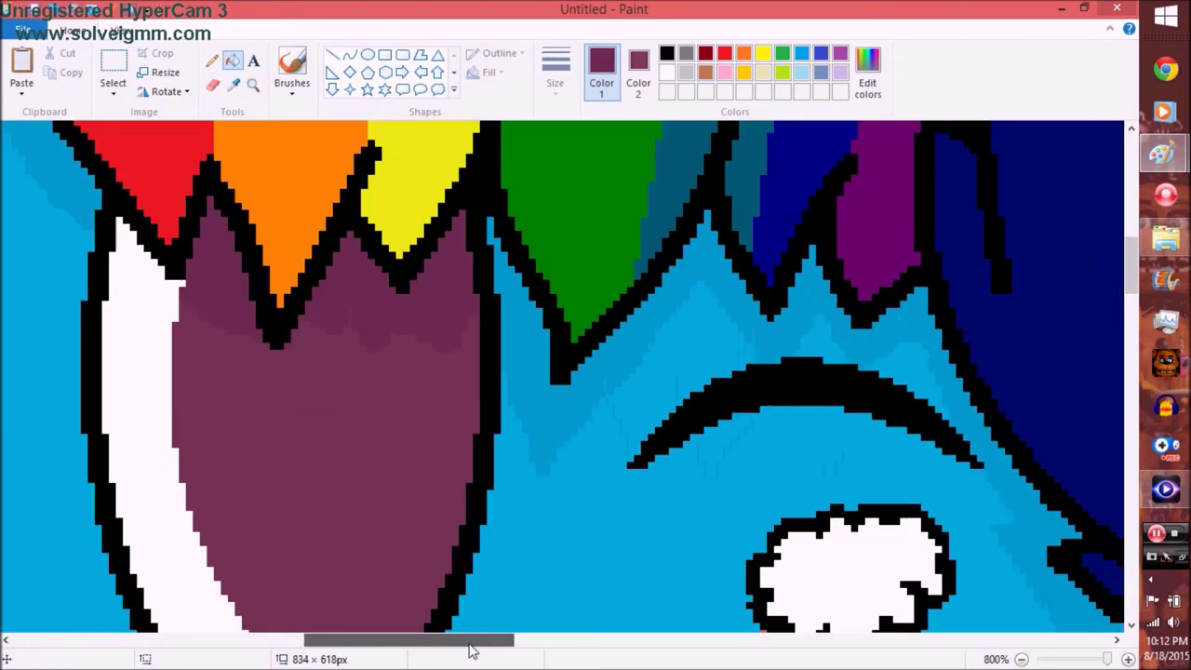
scroll(550, 425, "down", 2)
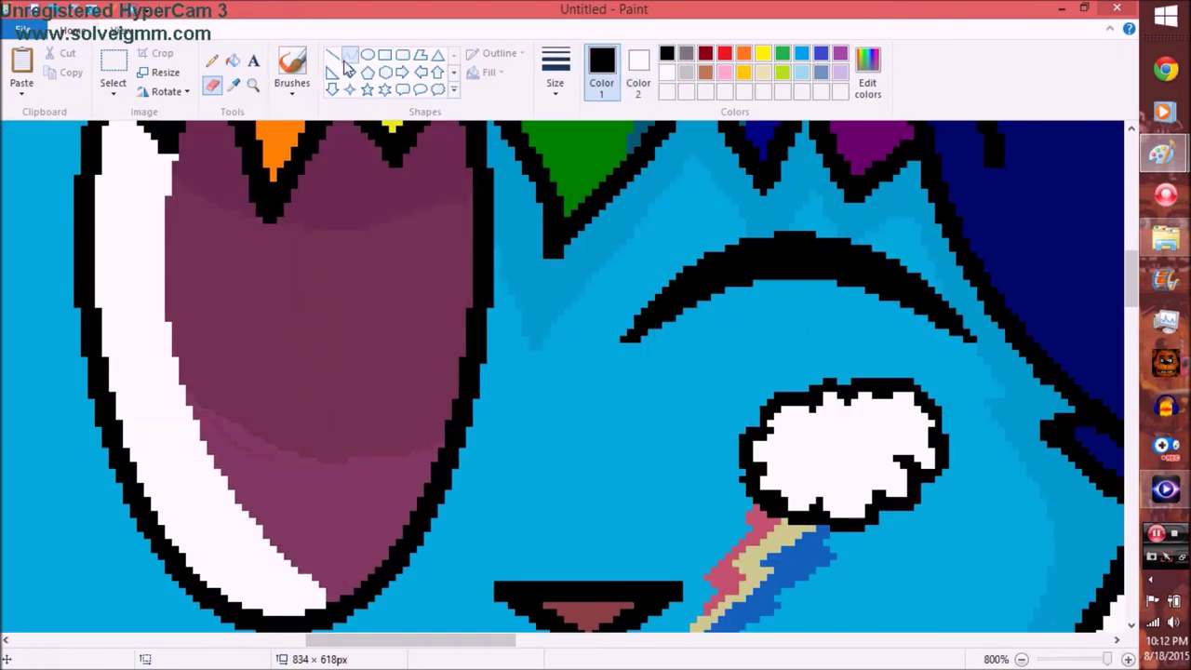
Step: Draw a black pupil edge inside the first character's purple iris and add a large white highlight beneath the fringe
left_click(348, 55)
left_click_drag(254, 131, 313, 419)
scroll(439, 310, "up", 2)
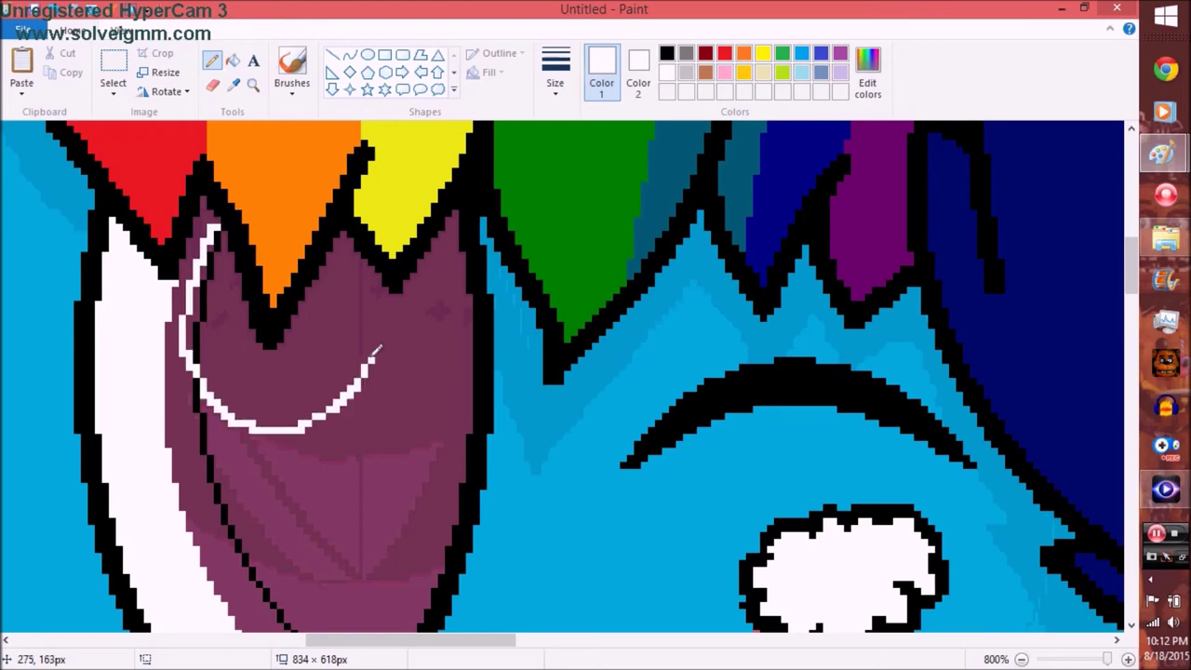
left_click(218, 248)
left_click(210, 271)
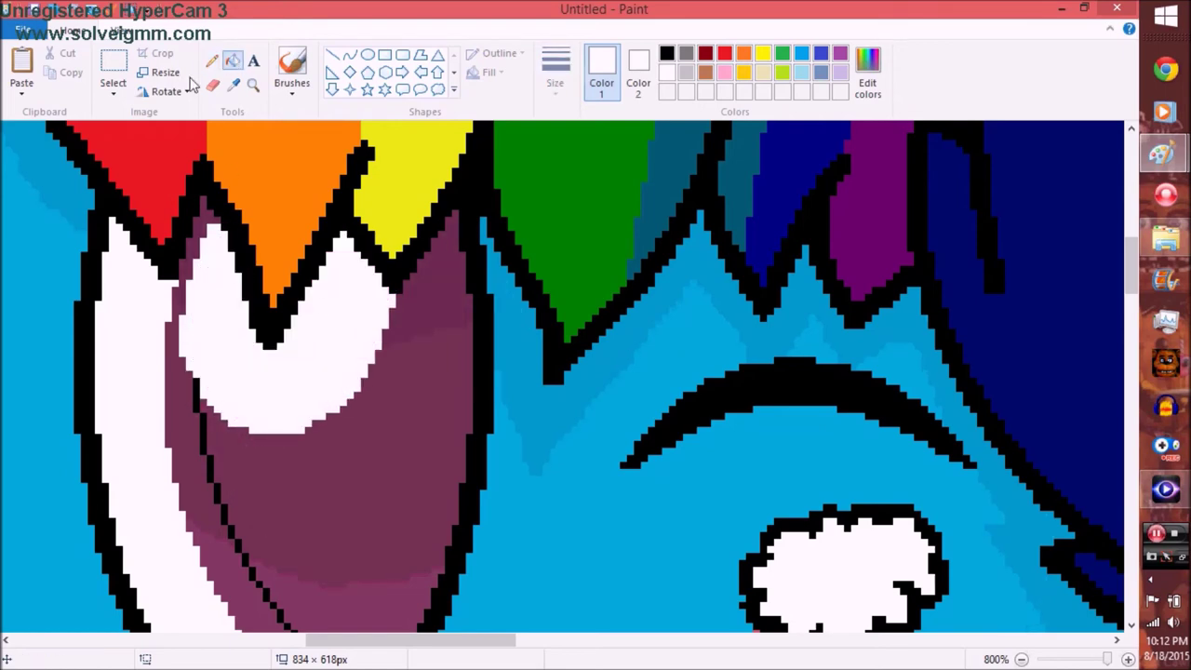
Step: Add a smaller white highlight below the large one and fill the first character's pupil with black
scroll(345, 290, "down", 3)
left_click(666, 53)
left_click(298, 349)
scroll(314, 349, "down", 3)
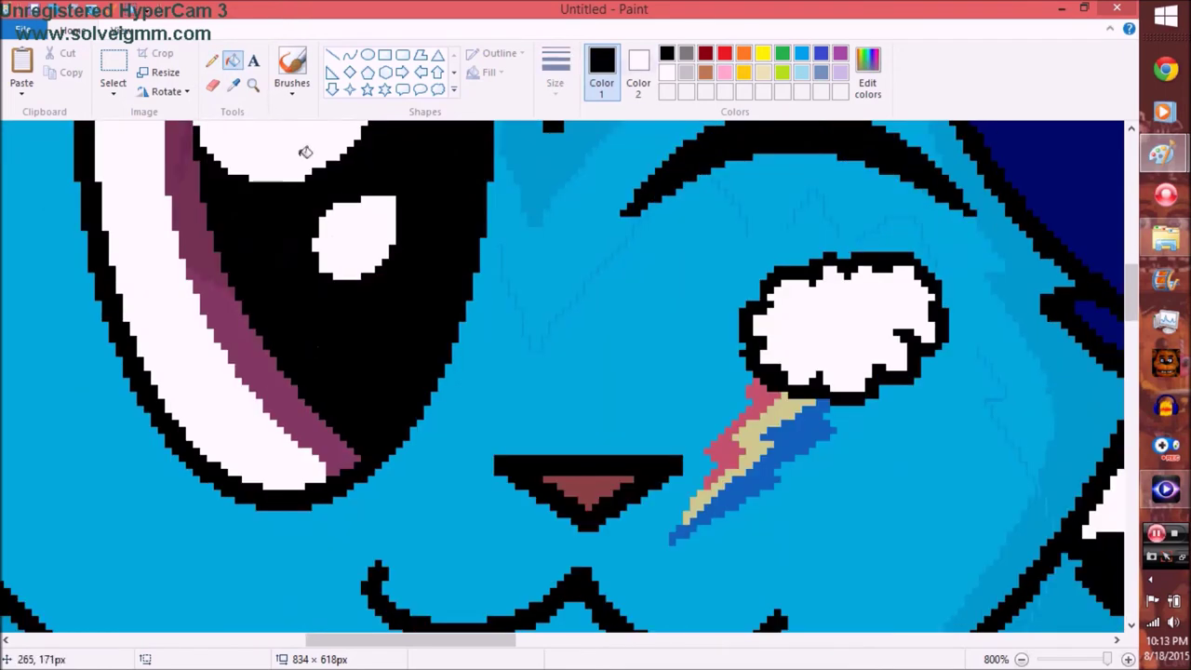
Step: Scatter small white plus-shaped sparkles over the lower part of the first character's pupil
left_click(211, 62)
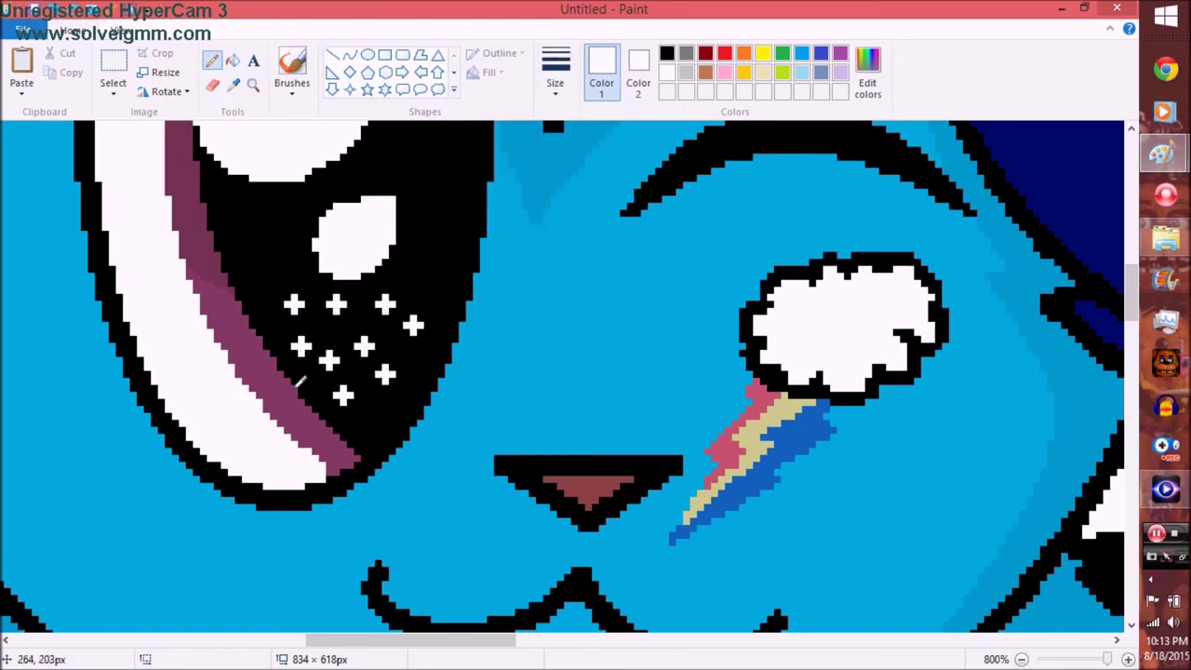
left_click(253, 84)
right_click(372, 298)
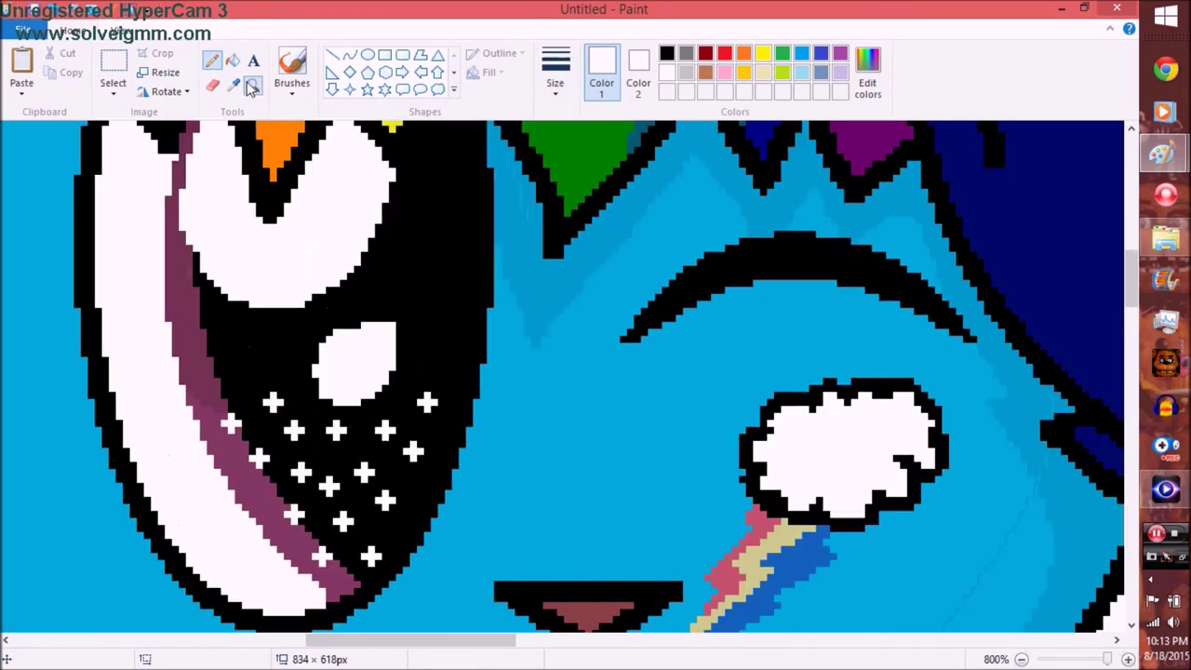
right_click(325, 308)
Step: Shade the second character's main iris in dark, medium and light teal bands sampled from the teal swatch, and recolour the partly covered iris light teal
right_click(266, 279)
right_click(540, 219)
left_click(540, 219)
left_click(570, 387)
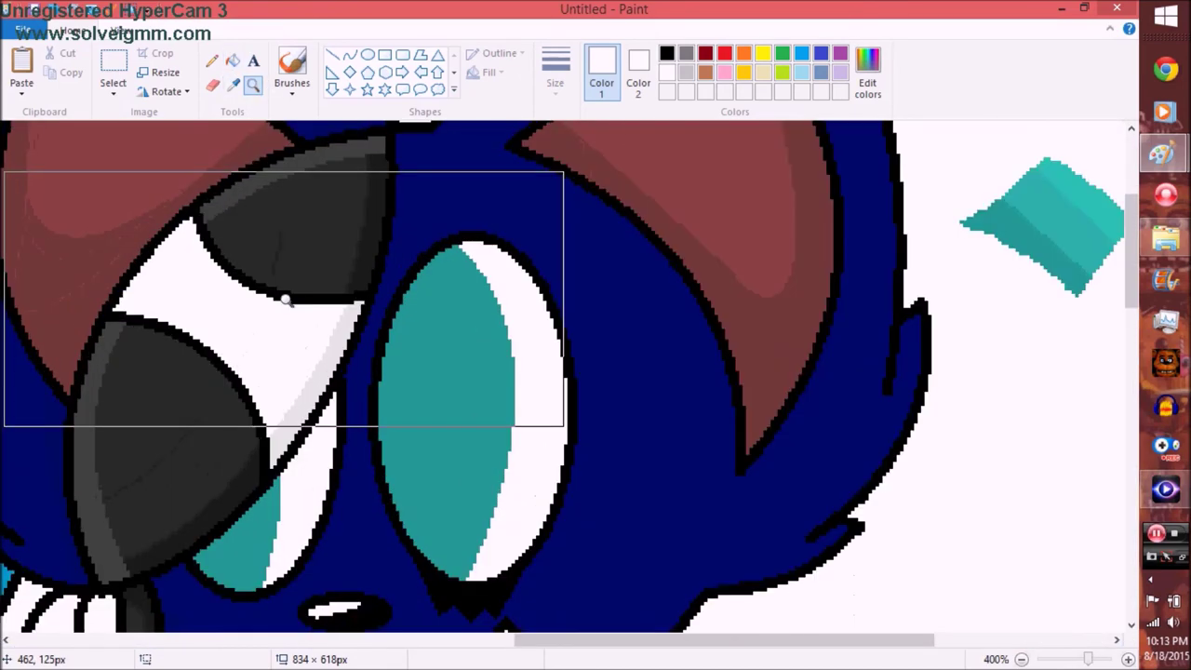
left_click(286, 299)
left_click(233, 83)
left_click(295, 262)
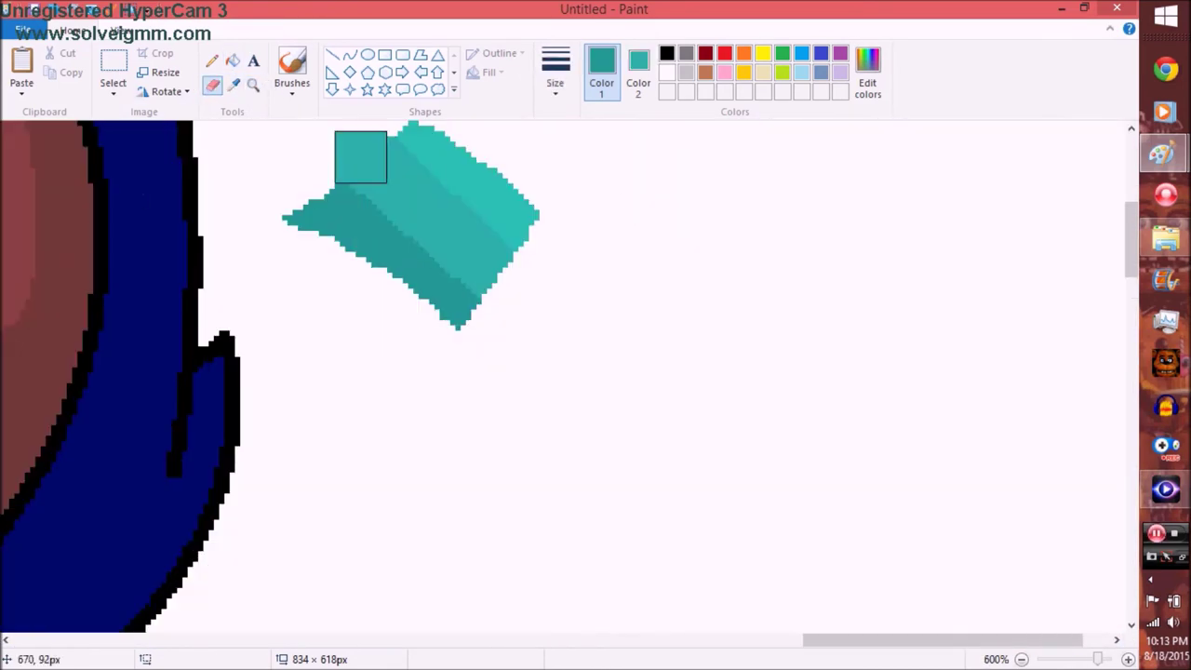
scroll(294, 261, "down", 2)
scroll(294, 261, "up", 2)
left_click(232, 60)
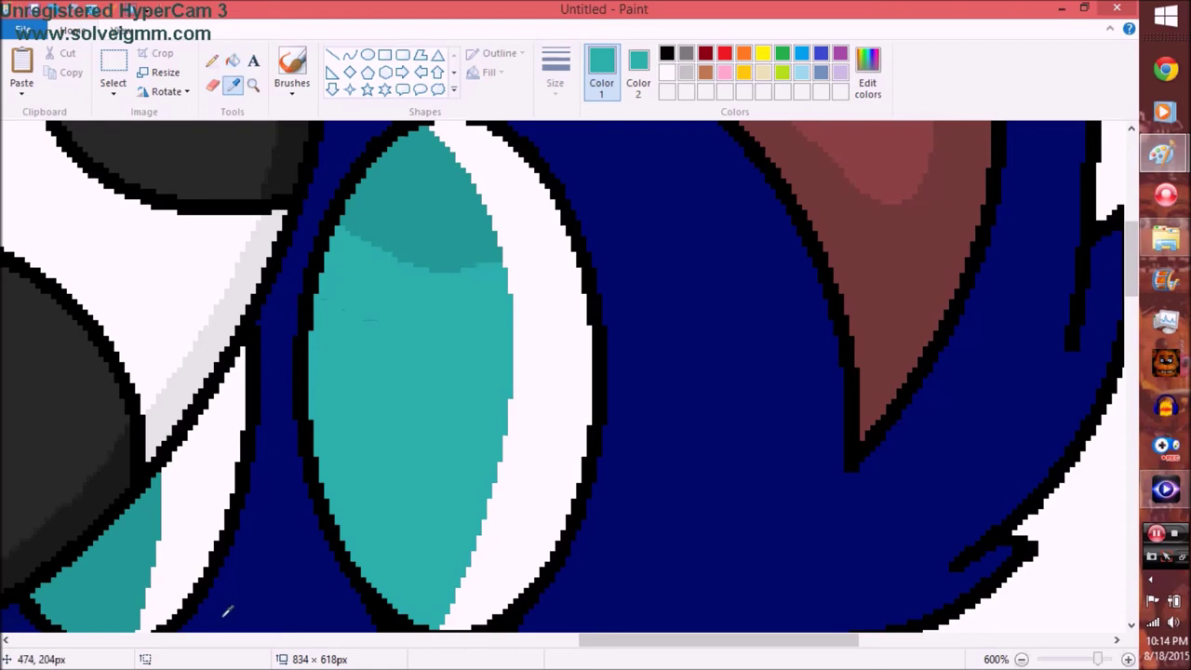
scroll(226, 611, "up", 2)
left_click(572, 447)
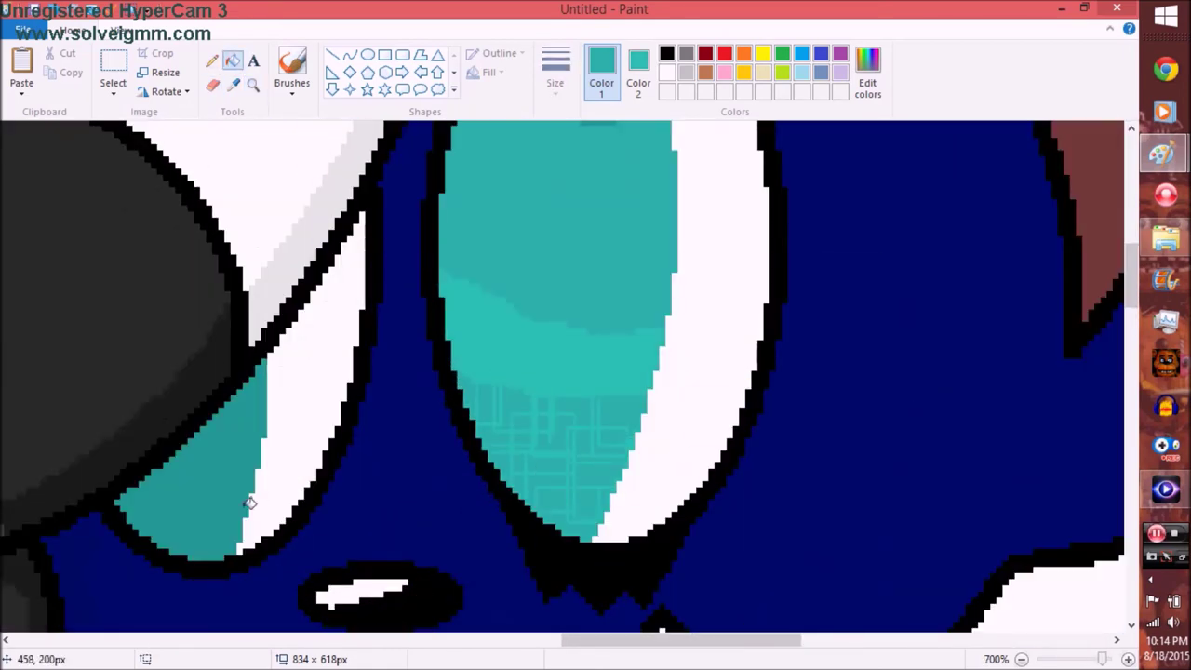
Step: Draw thin black curved pupil edges inside both of the second character's teal irises
right_click(666, 72)
left_click(667, 53)
left_click(332, 54)
mouse_move(557, 527)
left_mouse_down()
mouse_move(550, 130)
mouse_move(665, 123)
left_mouse_up()
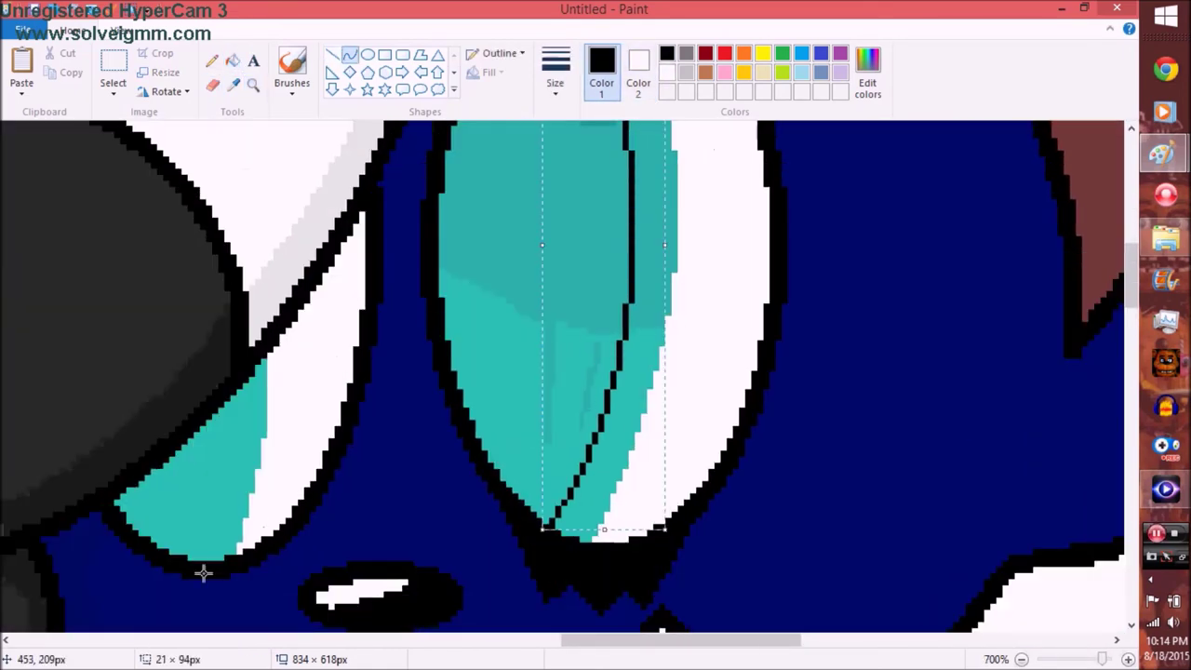
Step: Add a large white oval highlight and a smaller rounded one below it in the second character's fully visible eye
scroll(559, 373, "up", 2)
left_click(667, 73)
left_click(367, 54)
left_click_drag(492, 452, 642, 258)
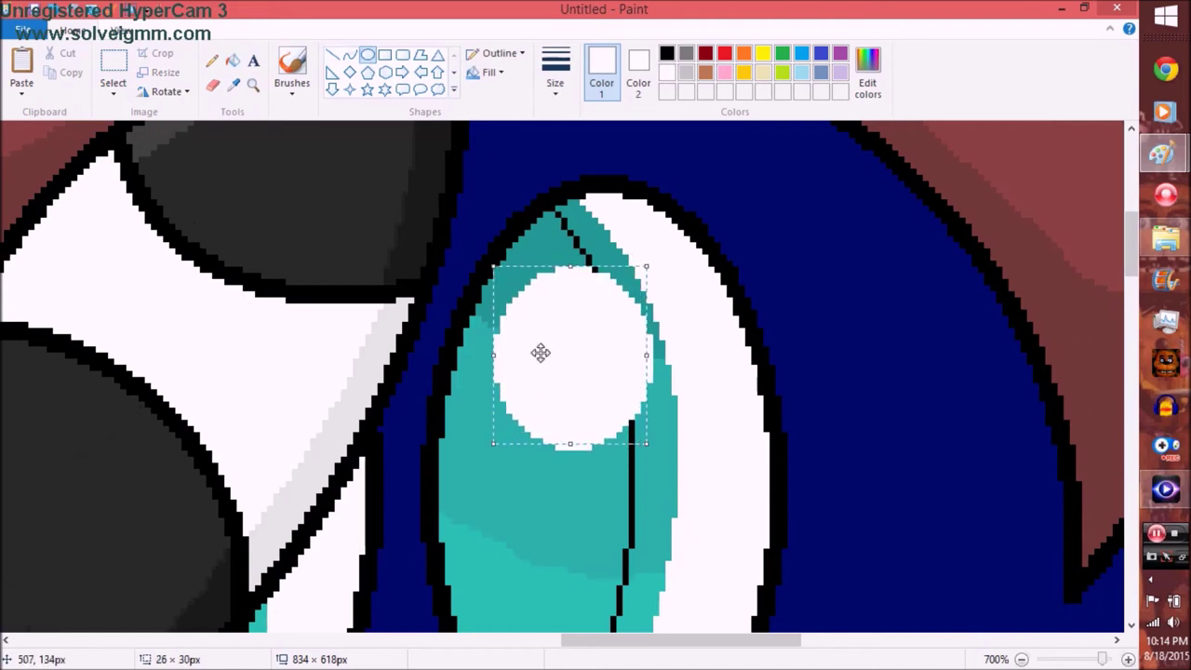
scroll(540, 354, "down", 1)
left_click_drag(463, 365, 561, 456)
Step: Close the gap above the large highlight in black and fill the second character's pupil area with black
left_click(211, 60)
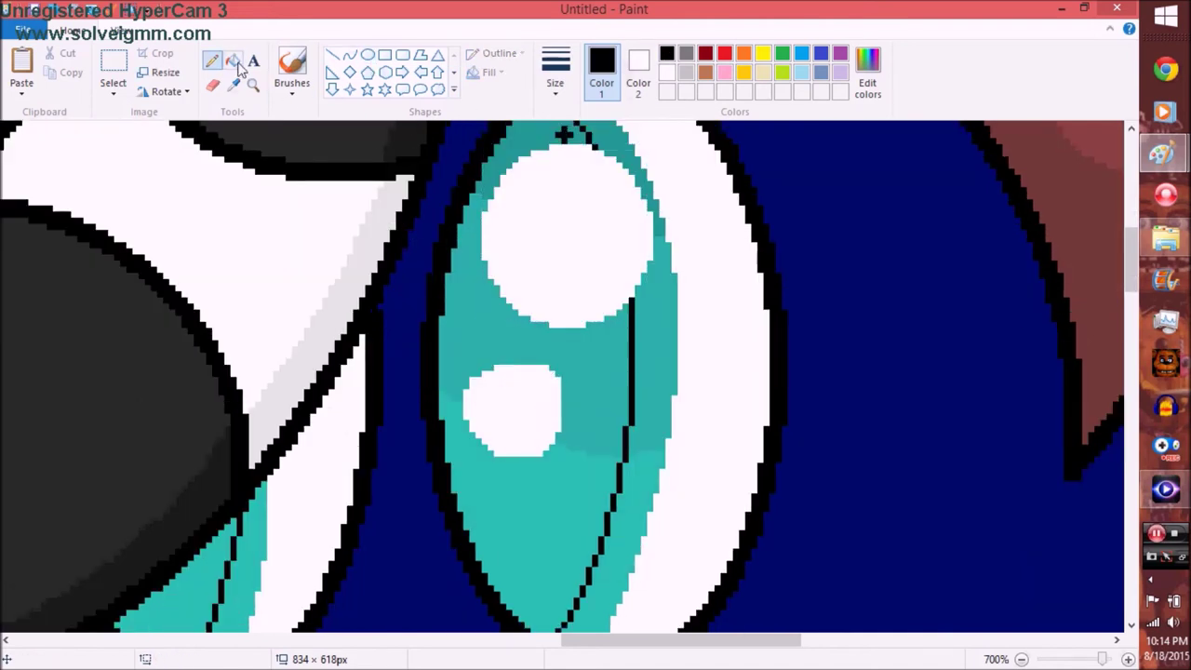
left_click(233, 60)
left_click(559, 168)
Step: Scatter small white plus-shaped sparkles over the lower parts of the second character's pupils
scroll(558, 372, "down", 2)
scroll(559, 372, "down", 2)
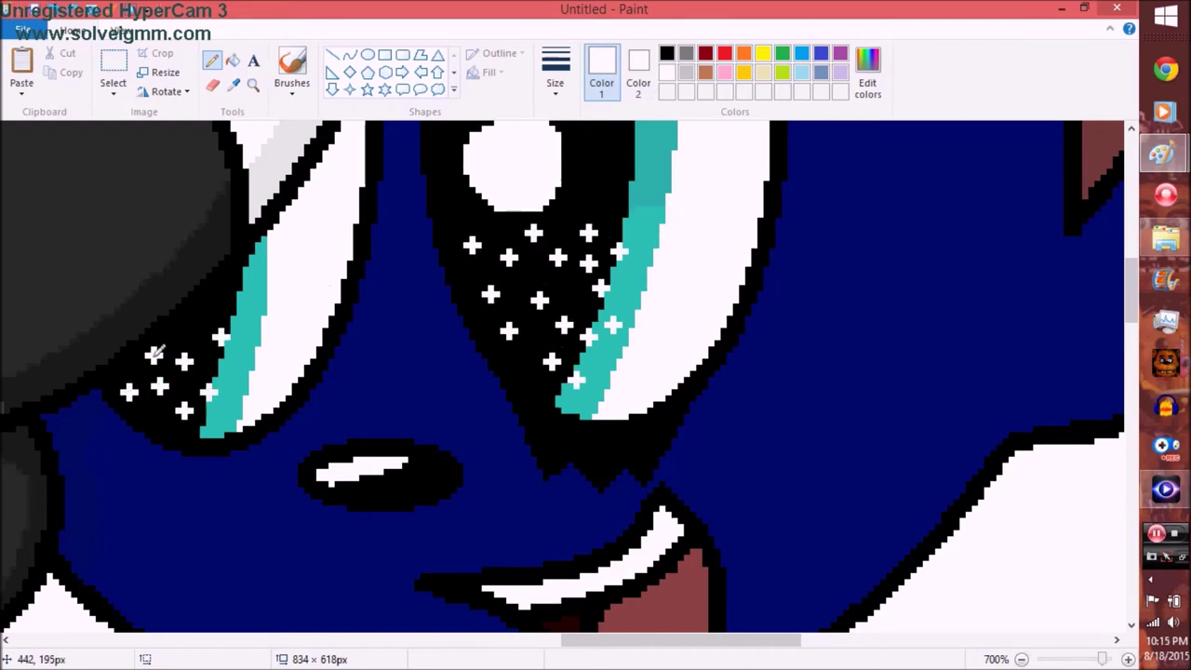
left_click(252, 83)
scroll(259, 88, "down", 6)
key("ctrl+z")
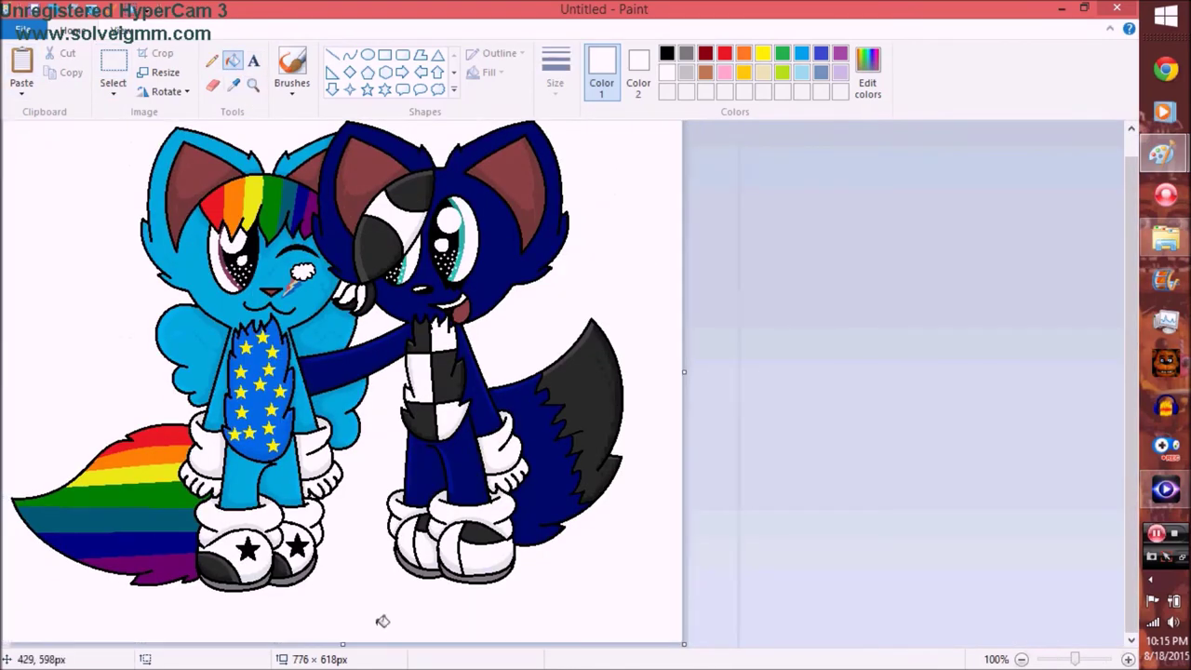
Step: Draw a vertical dividing line between the two characters down the canvas, using the dark grey sampled from the second character's tail
left_click(233, 83)
left_click(549, 372)
left_click(252, 84)
left_click(372, 279)
left_click(373, 180)
left_click(332, 54)
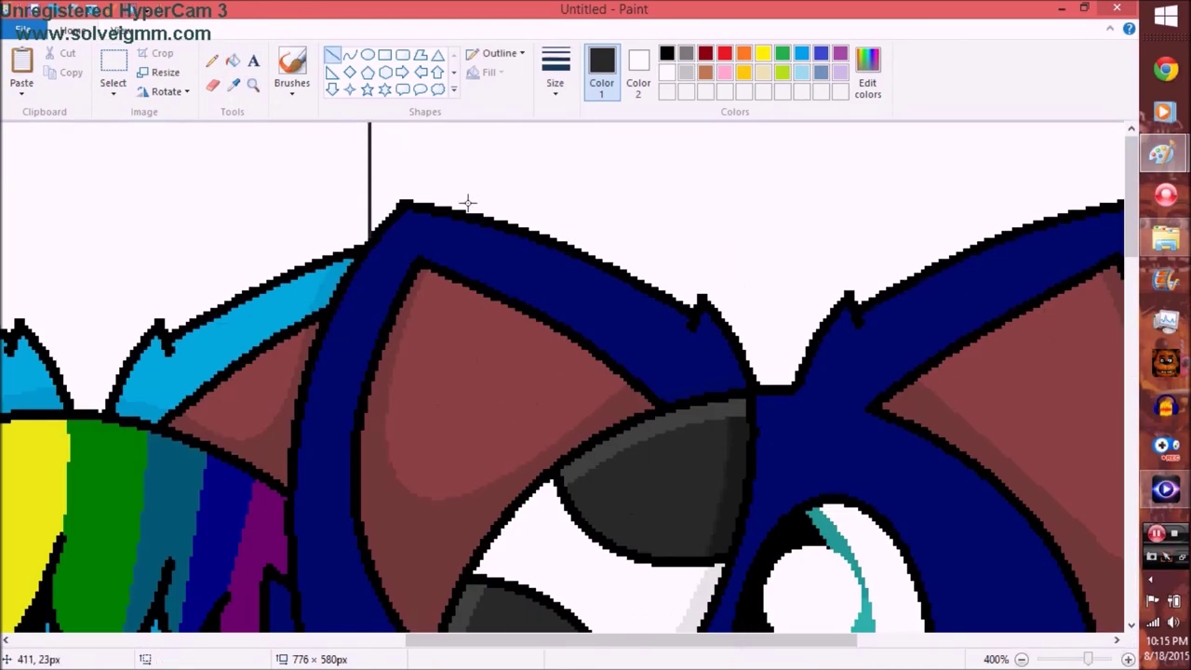
scroll(467, 203, "down", 10)
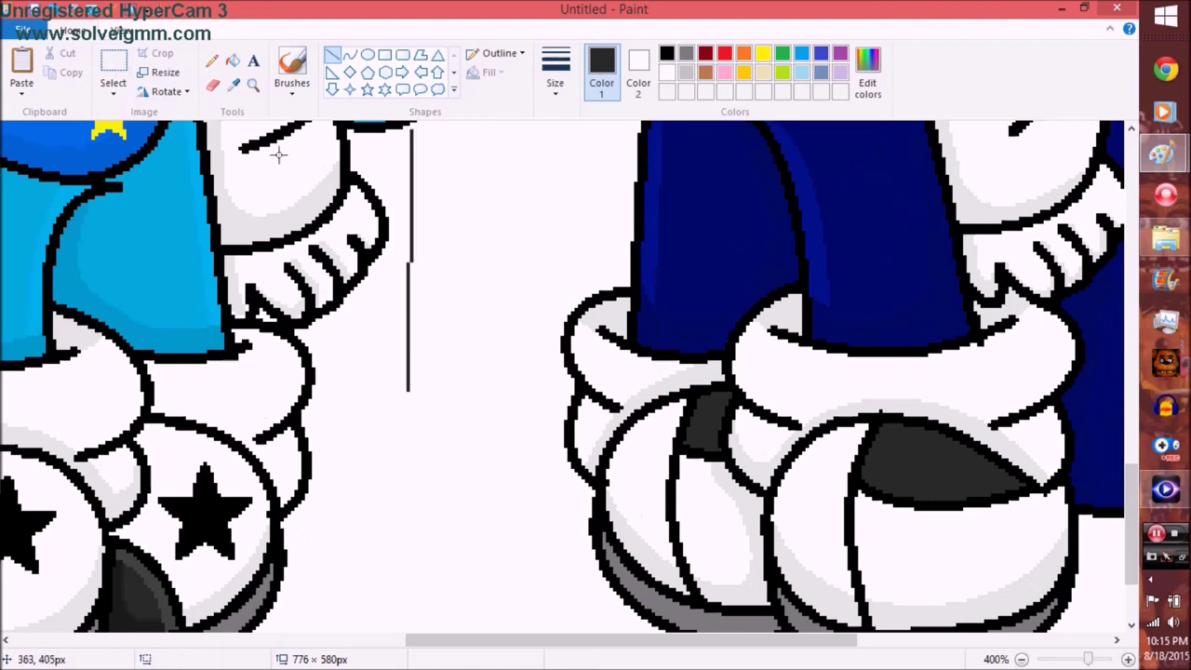
left_click(113, 74)
left_click_drag(381, 132, 431, 212)
scroll(404, 229, "down", 3)
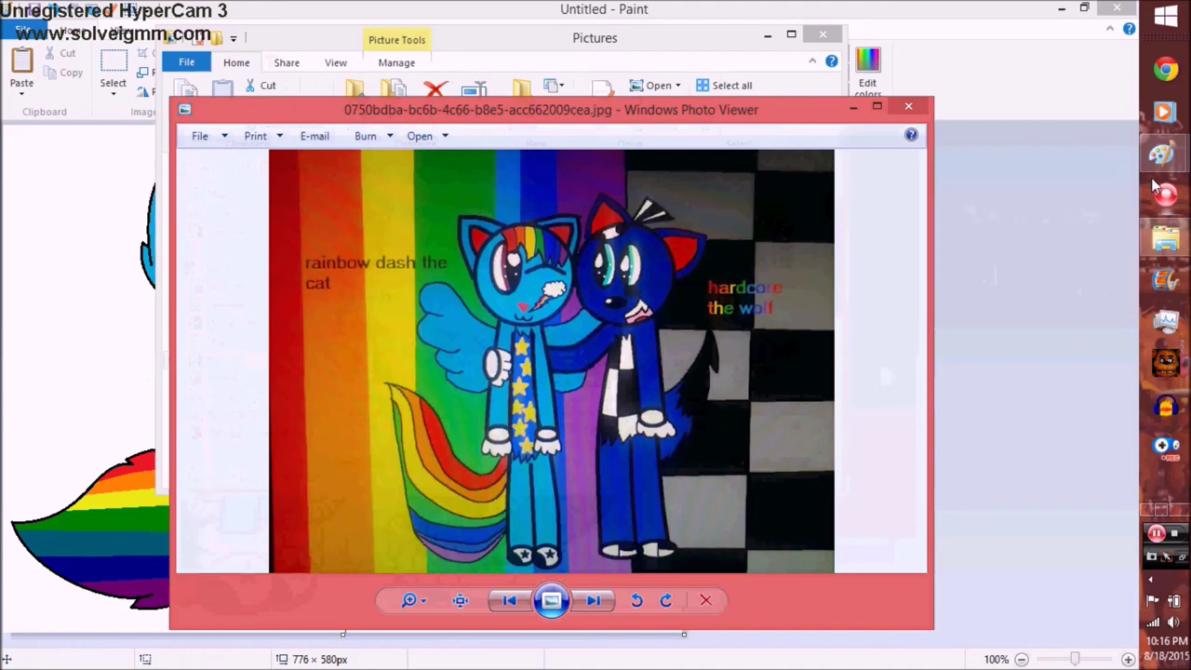
Step: Check the reference picture's rainbow and checkerboard background, and return to the Paint drawing
left_click(1161, 155)
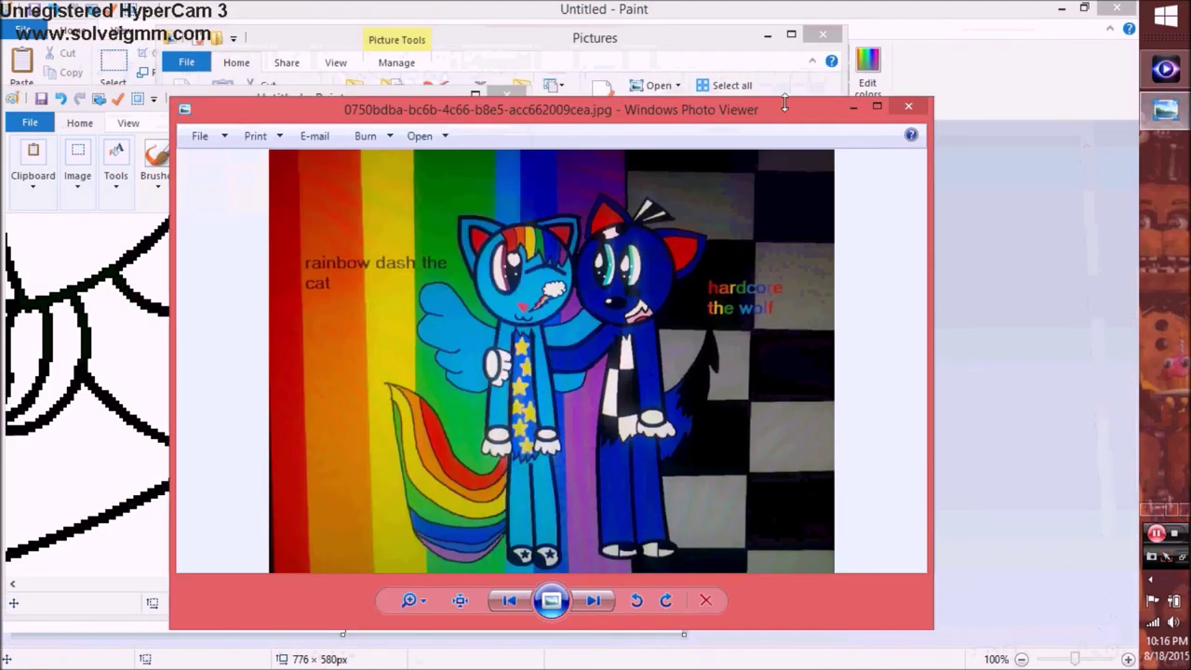
left_click(853, 105)
left_click(473, 96)
Step: Try filling the background behind the second character with dark grey, and undo the fill
left_click(234, 62)
left_click(381, 349)
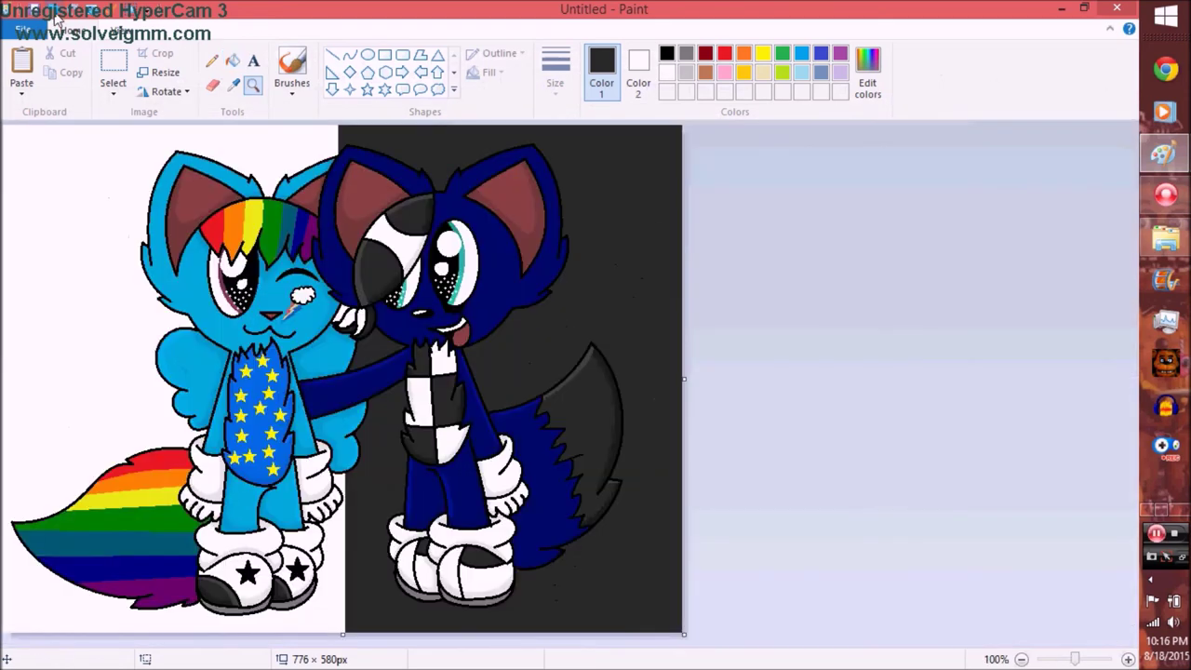
key("ctrl+z")
Step: Draw a dark grey vertical checkerboard line through the second character's background, from the head past the tail to the canvas's lower edge
left_click(254, 85)
key("ctrl+Page_Up")
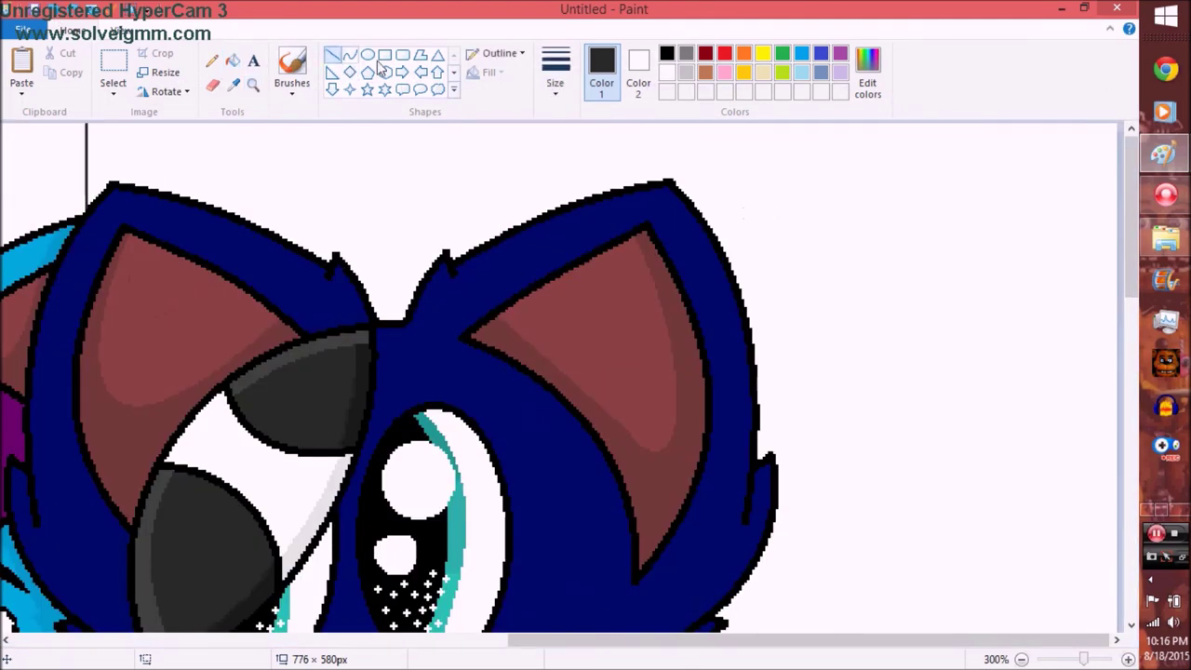
scroll(628, 186, "down", 5)
left_click_drag(648, 167, 652, 430)
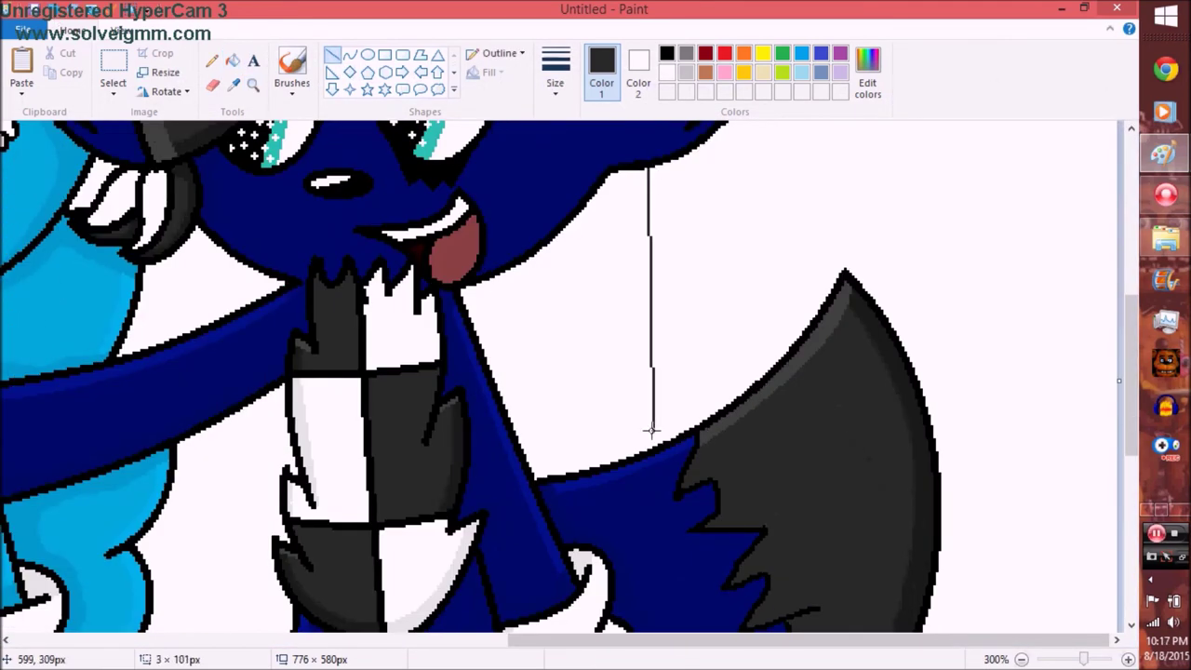
scroll(675, 459, "down", 5)
left_click_drag(681, 646, 680, 642)
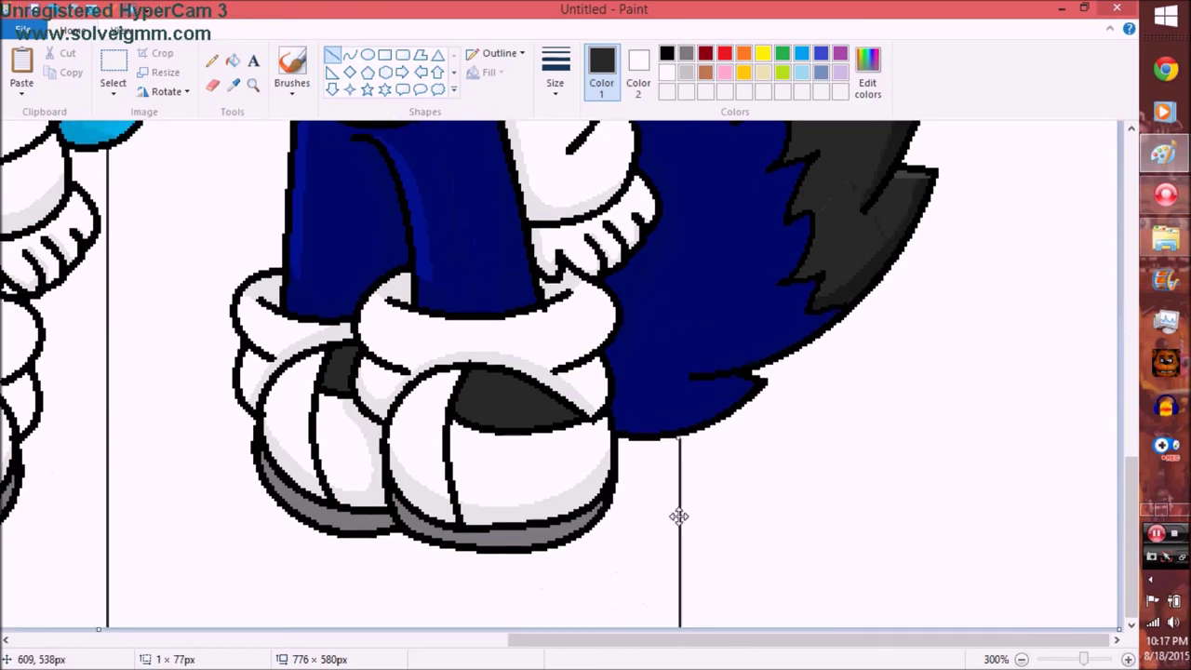
Step: Draw dark grey horizontal checkerboard lines across the second character's background, beside the neck and below the feet
scroll(296, 202, "up", 10)
left_click(332, 54)
scroll(475, 454, "down", 5)
left_click_drag(475, 454, 951, 410)
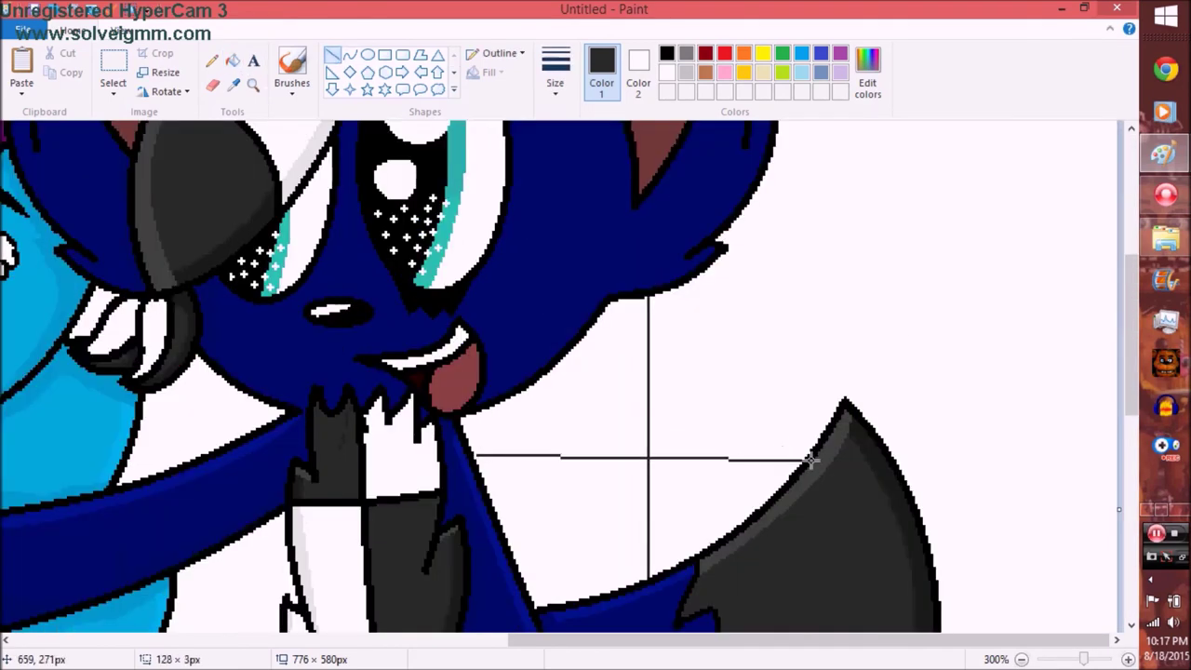
scroll(282, 107, "up", 3)
left_click_drag(676, 264, 1124, 281)
scroll(253, 84, "down", 4)
scroll(254, 84, "up", 1)
left_click_drag(184, 565, 1112, 565)
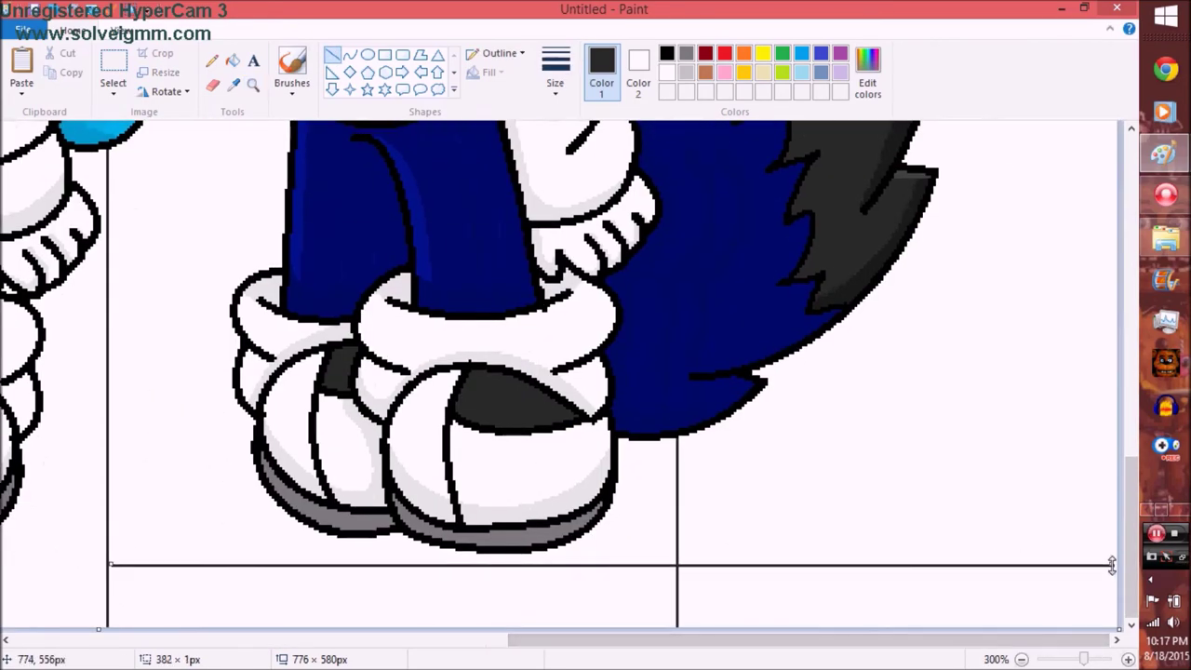
Step: Fill alternate checkerboard squares behind the second character with dark grey, including the square around the tail
left_click(233, 60)
scroll(639, 253, "up", 6)
scroll(684, 366, "down", 6)
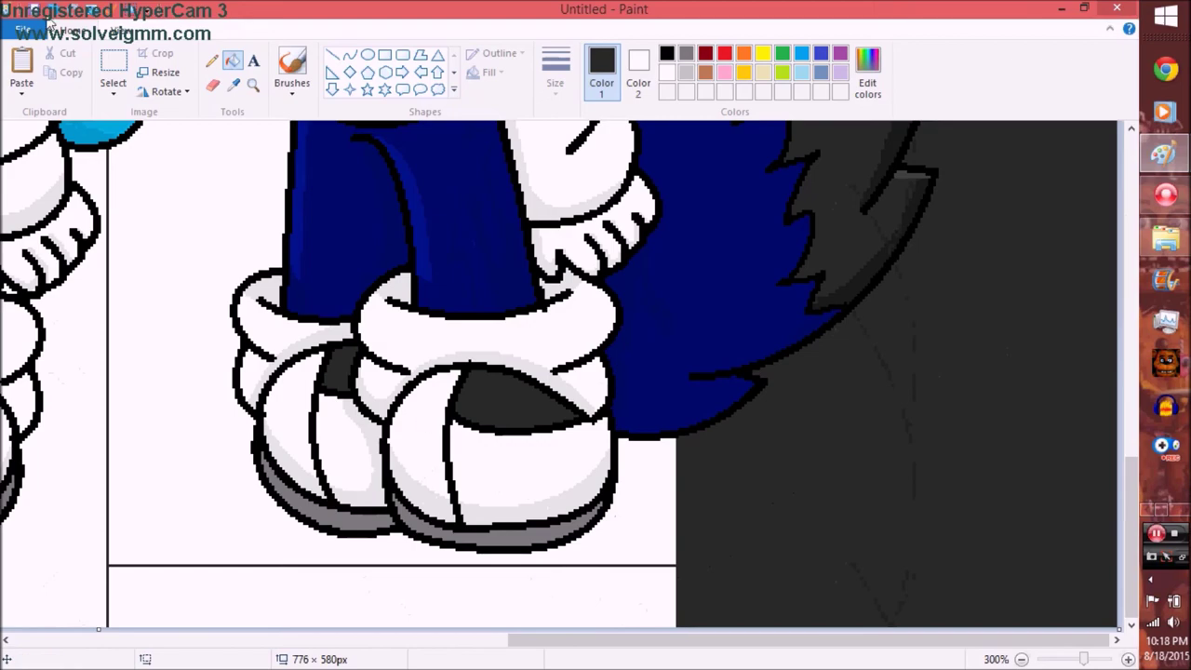
key("ctrl+a")
left_click(211, 60)
scroll(601, 494, "up", 8)
scroll(513, 456, "down", 3)
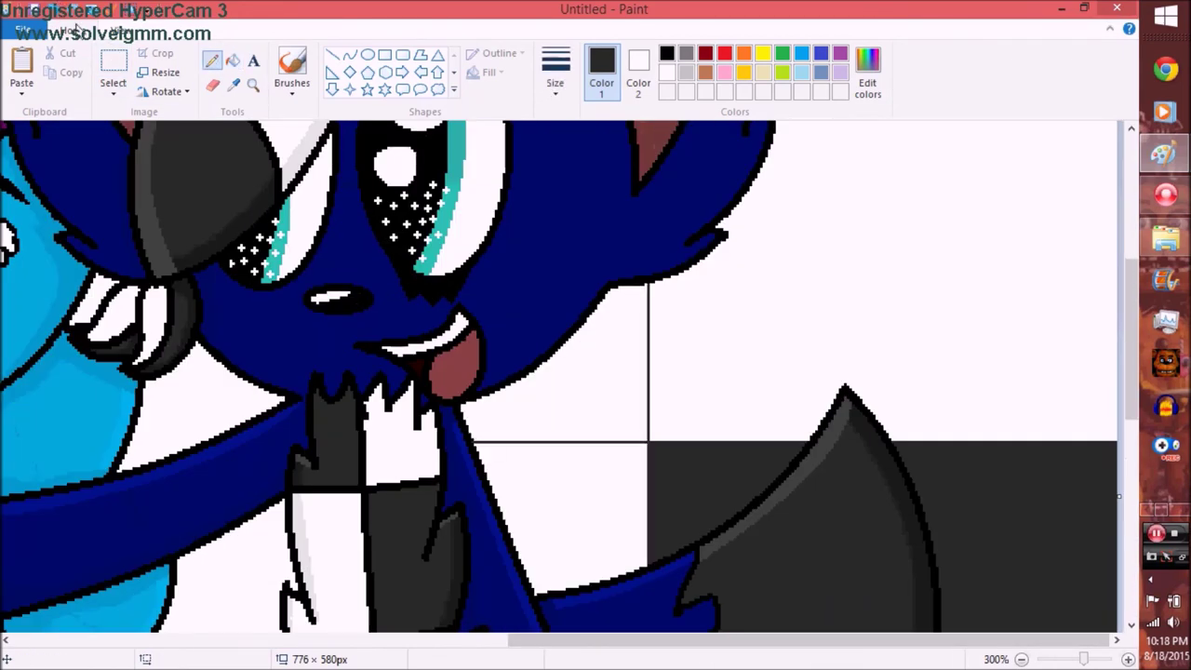
scroll(246, 159, "up", 3)
left_click(252, 84)
right_click(295, 216)
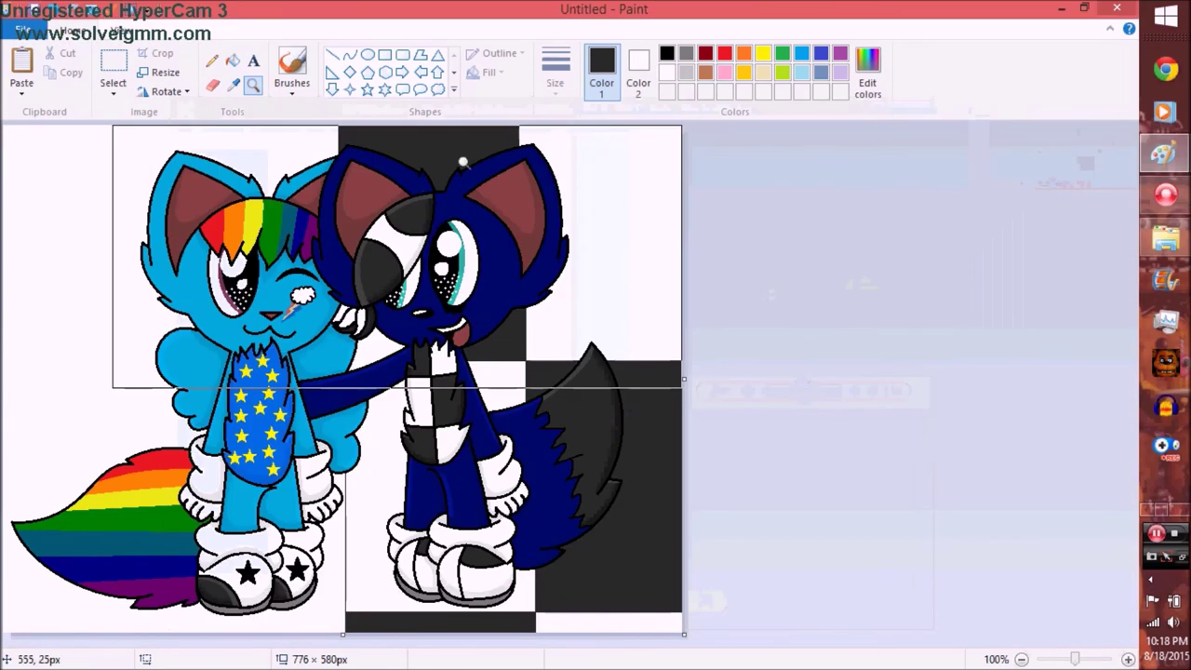
Step: Fill the background gap between the two characters above the dark blue arm with dark grey
left_click(474, 316)
left_click(332, 54)
scroll(337, 372, "down", 3)
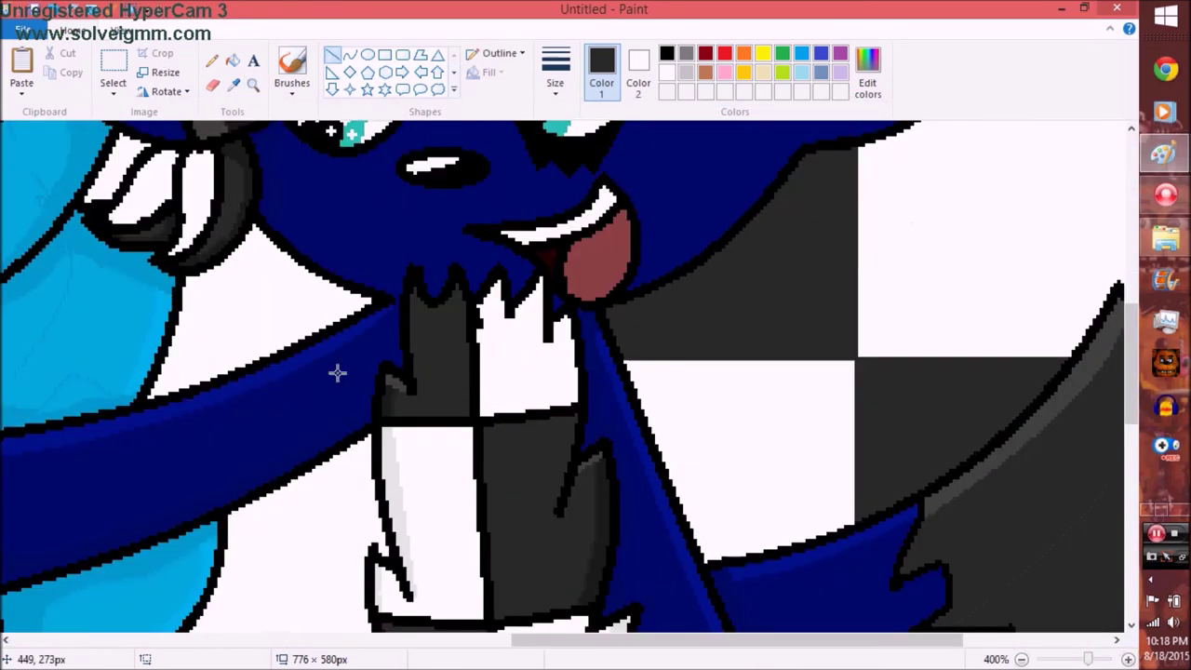
left_click(232, 61)
left_click(280, 307)
Step: Fill the remaining white checkerboard squares behind the second character with a brownish dark grey
left_click(211, 60)
scroll(224, 391, "down", 5)
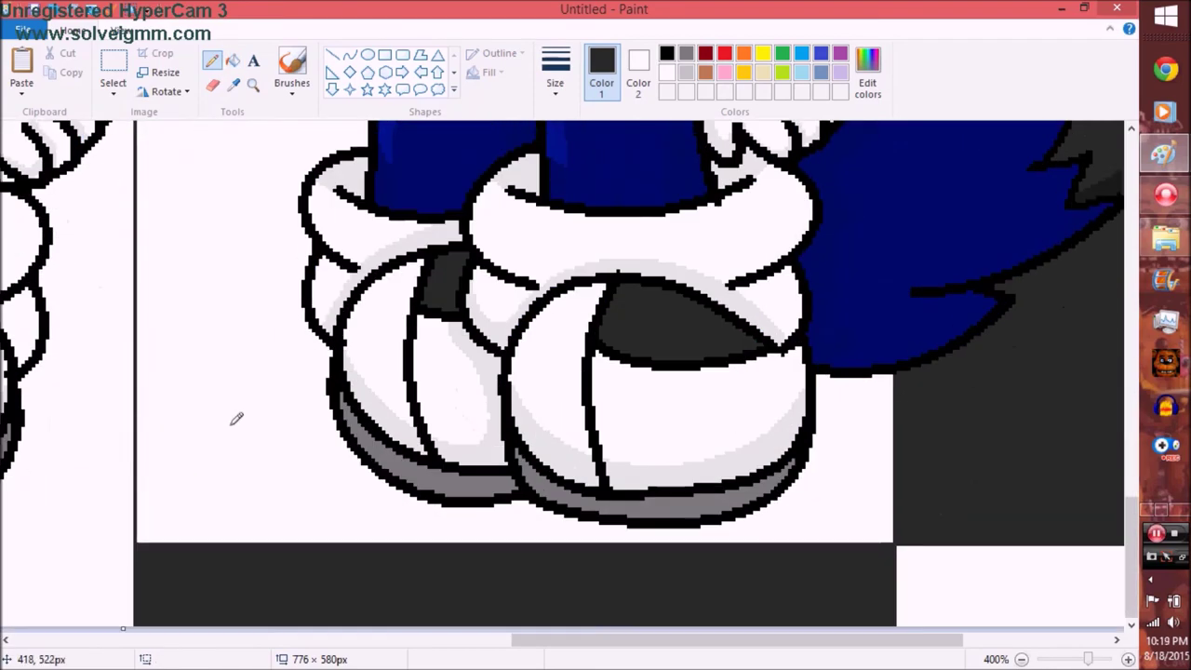
scroll(234, 418, "down", 2)
left_click(22, 93)
left_click(51, 131)
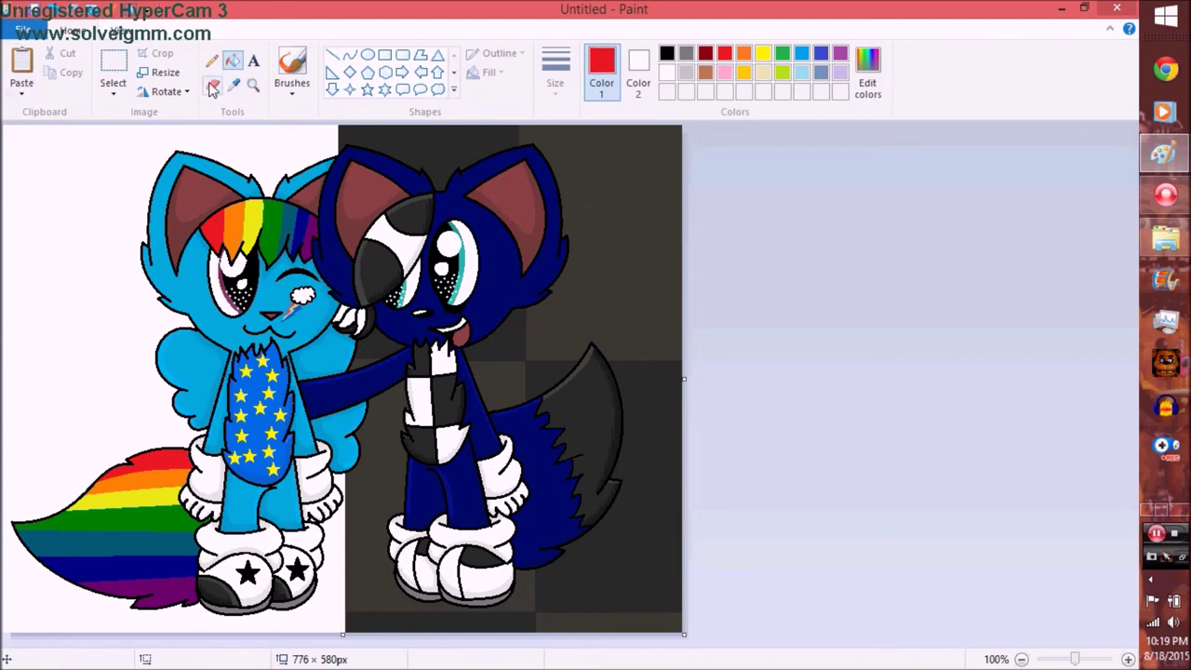
Step: Draw a wavy red edge down the canvas behind the first character and fill the outer strip red
left_click_drag(48, 127, 90, 631)
left_click(233, 60)
left_click(23, 372)
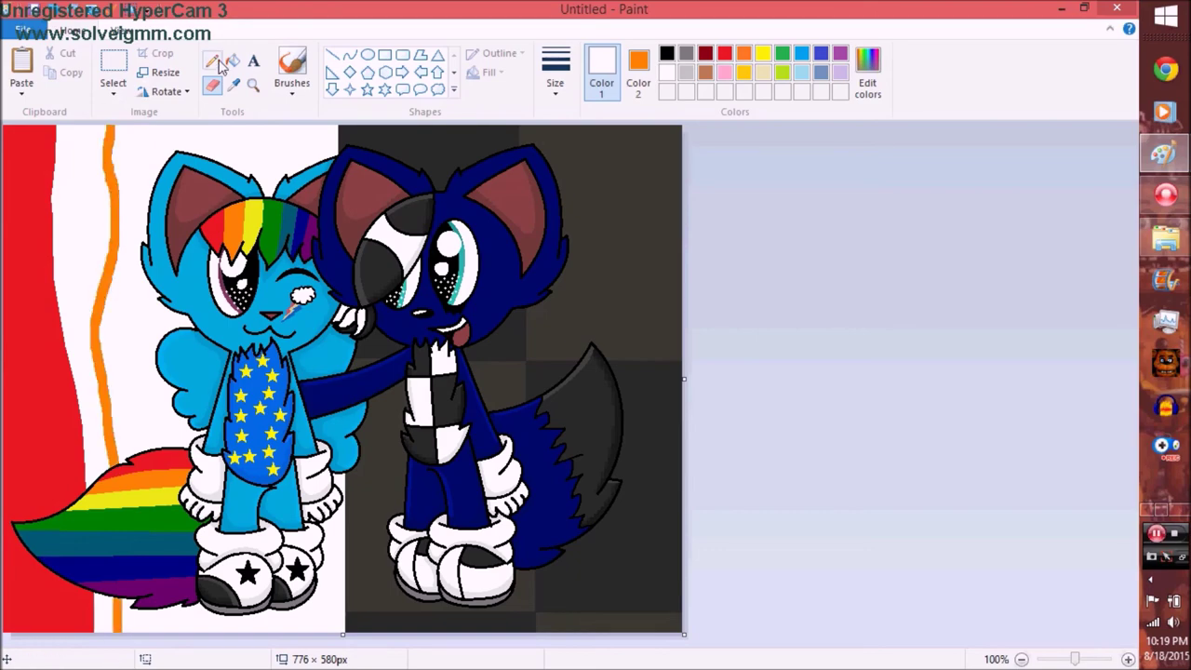
Step: Paint a wavy orange stripe beside the red one, filling its gaps above and below the rainbow tail
left_click(1164, 112)
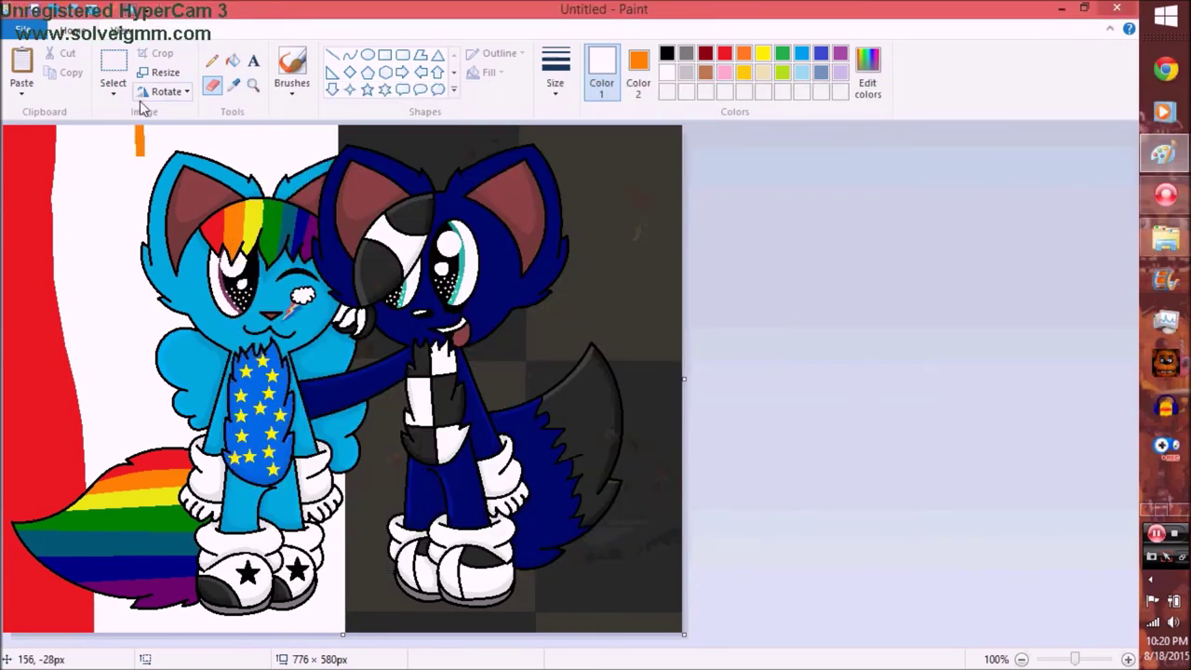
scroll(234, 186, "up", 1)
left_click_drag(195, 156, 213, 438)
scroll(213, 438, "down", 5)
left_click(233, 60)
right_click(204, 204)
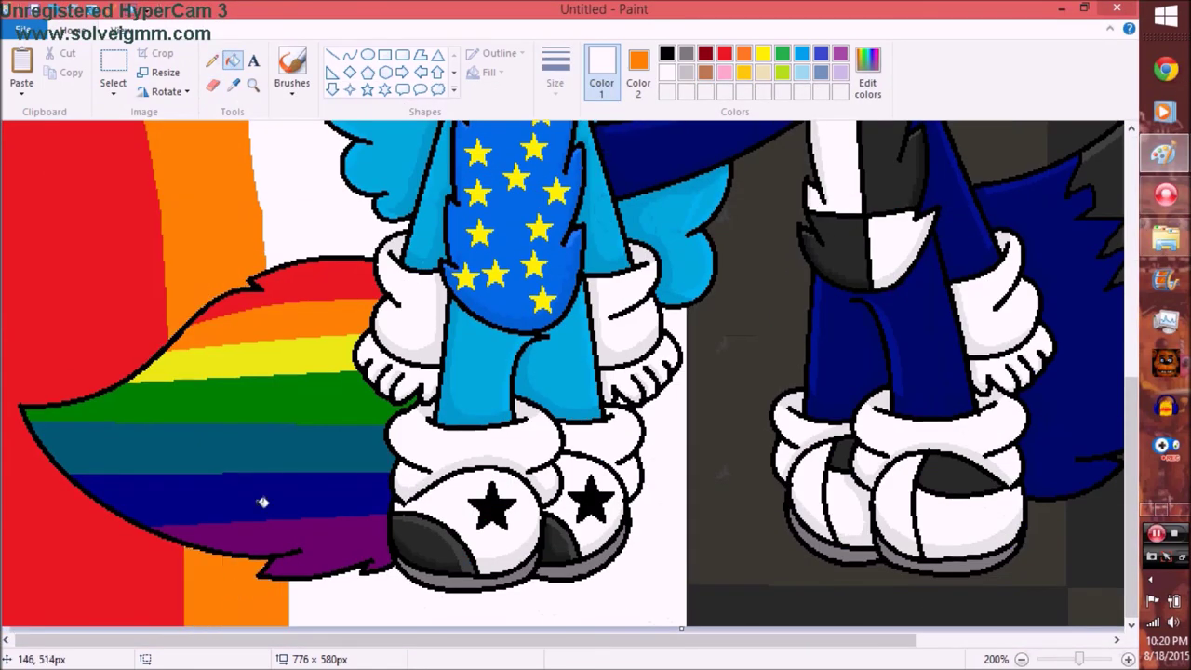
Step: Recolour the first character's white areas blue-grey, covering the eye, cheek cloud, gloves, socks and shoes
scroll(262, 503, "up", 5)
left_click(213, 85)
scroll(445, 348, "down", 3)
left_click_drag(442, 279, 505, 291)
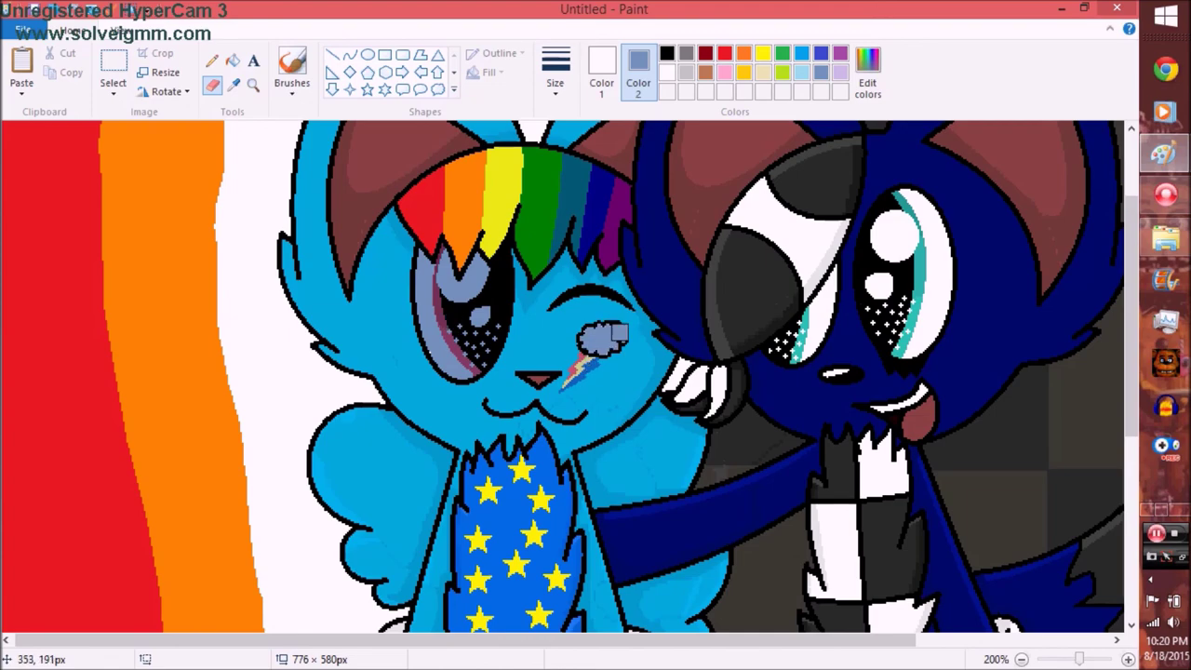
scroll(526, 285, "down", 8)
left_click(233, 60)
right_click(401, 298)
right_click(466, 435)
key("ctrl+plus")
mouse_move(381, 210)
left_mouse_down()
mouse_move(313, 548)
mouse_move(372, 605)
left_mouse_up()
left_click(233, 60)
scroll(411, 259, "up", 10)
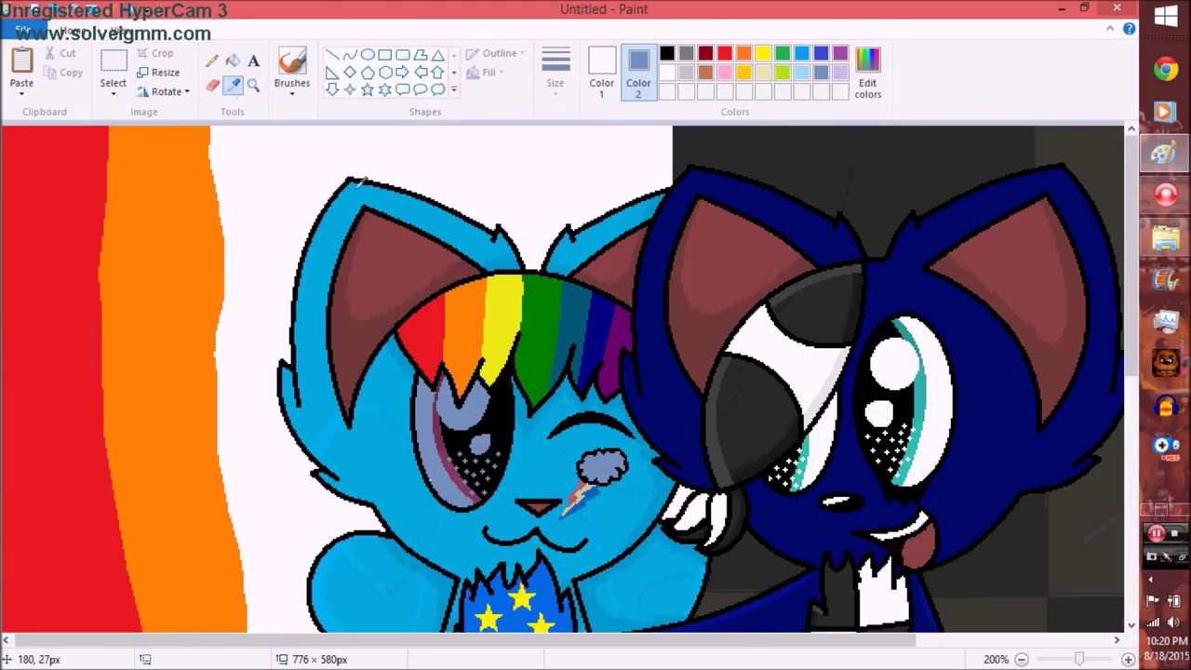
Step: Paint a wavy yellow stripe beside the orange one in the first character's background
left_click(763, 53)
left_click(213, 84)
left_click_drag(286, 167, 289, 365)
scroll(289, 365, "down", 5)
scroll(262, 376, "up", 5)
Step: Paint another vertical stripe in orange beside the yellow one and recolour it green
left_click(744, 53)
scroll(368, 558, "down", 10)
left_click_drag(347, 392, 406, 605)
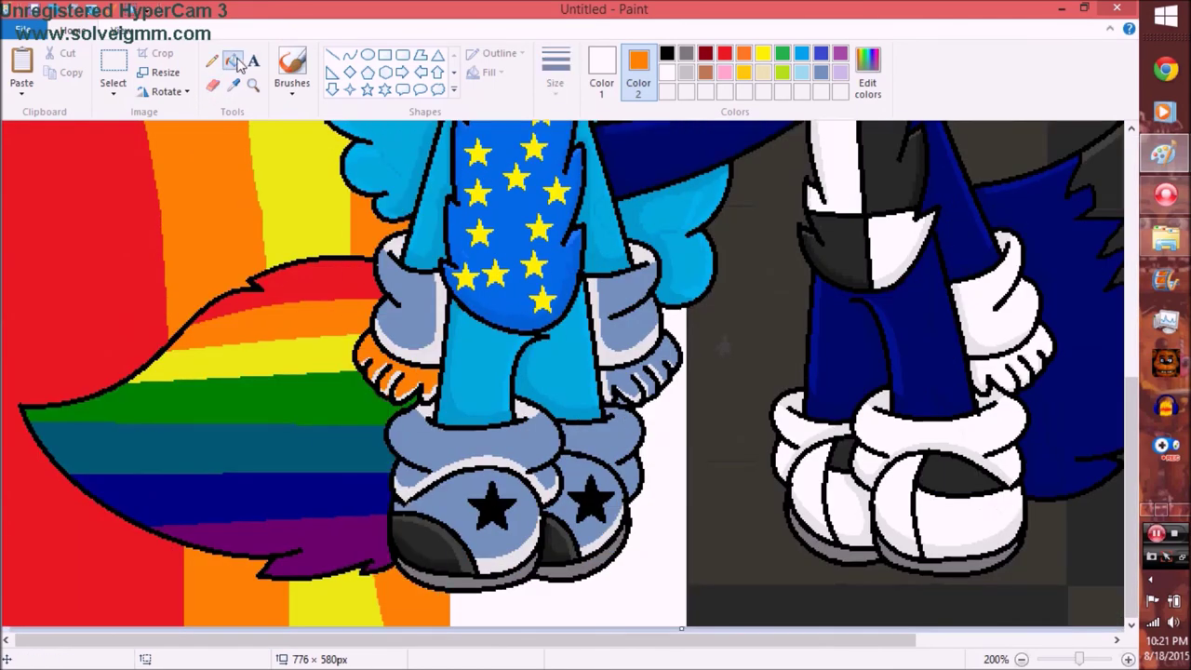
scroll(417, 372, "up", 10)
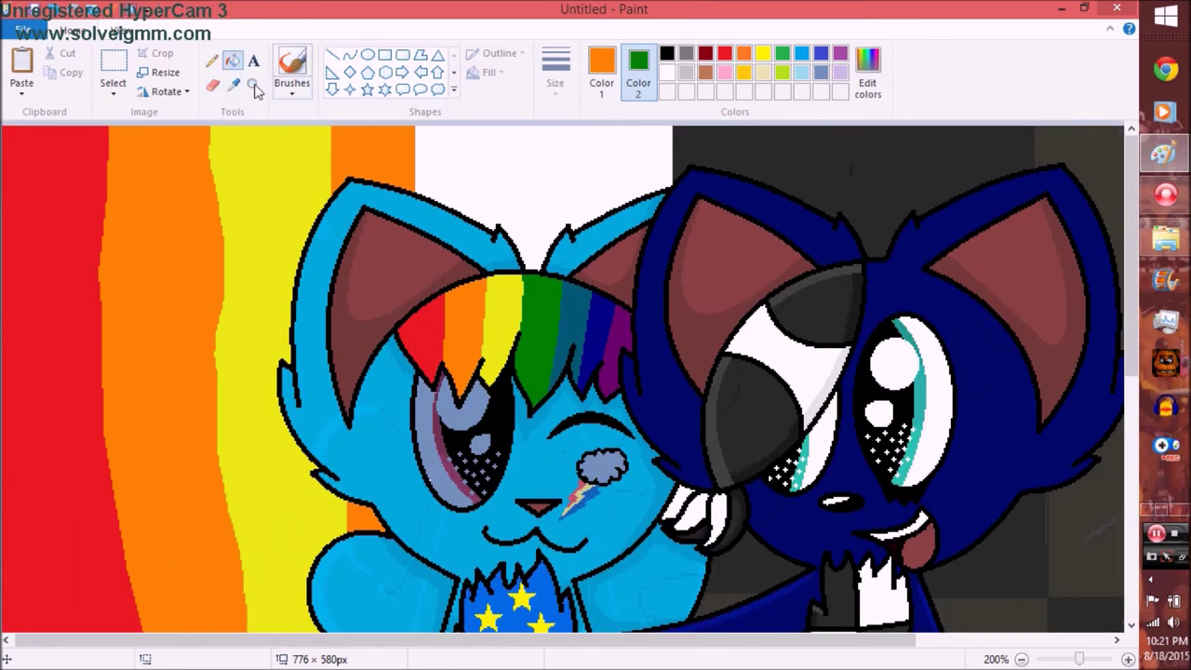
left_click(213, 84)
scroll(437, 419, "down", 10)
scroll(438, 419, "up", 2)
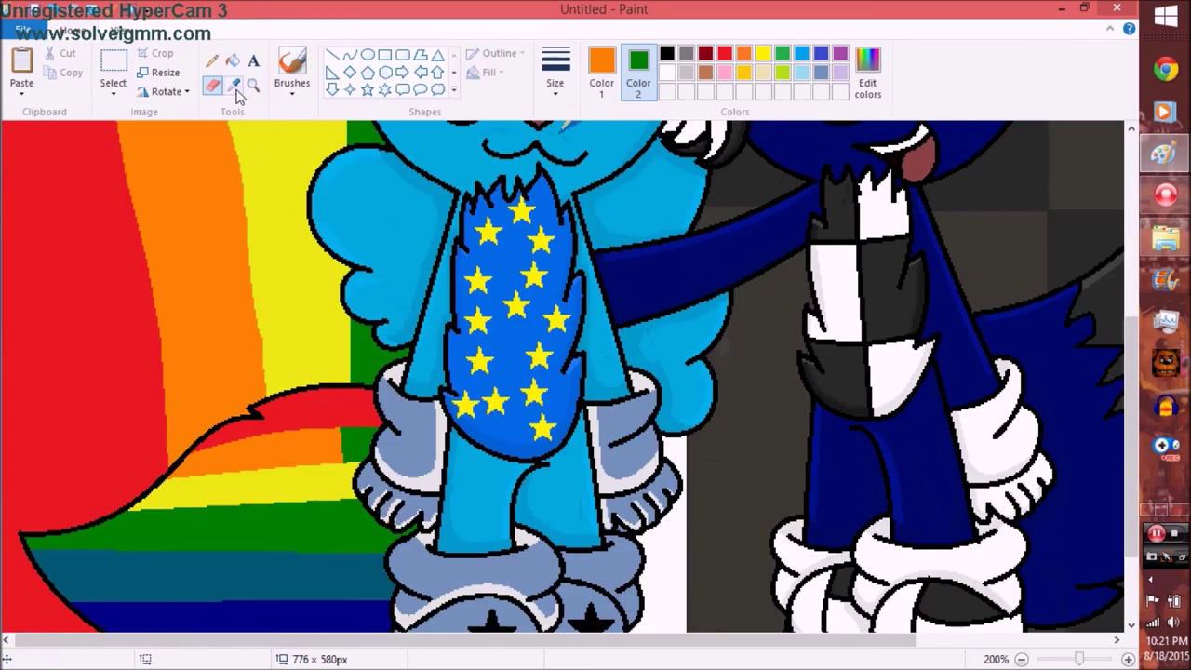
left_click(233, 60)
scroll(280, 416, "down", 2)
Step: Paint teal and dark blue stripes beside the green one, from above the first character's head to below the shoes
left_click(212, 84)
scroll(437, 372, "up", 10)
scroll(438, 419, "down", 10)
left_click(486, 607)
scroll(438, 372, "up", 10)
scroll(438, 419, "down", 10)
left_click(567, 580)
scroll(438, 373, "up", 3)
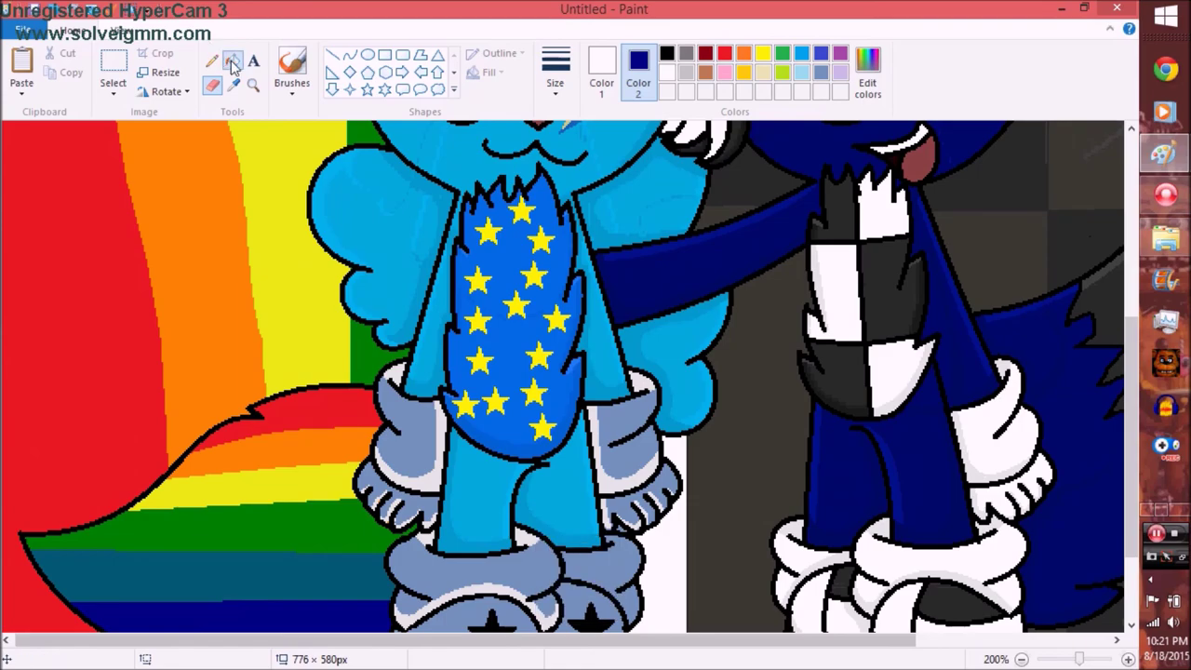
Step: Fill the remaining white background between the dark blue stripe and the checkerboard with the purple sampled from the hair
left_click(232, 60)
scroll(232, 74, "down", 3)
scroll(231, 87, "up", 6)
left_click(600, 207)
scroll(575, 470, "down", 5)
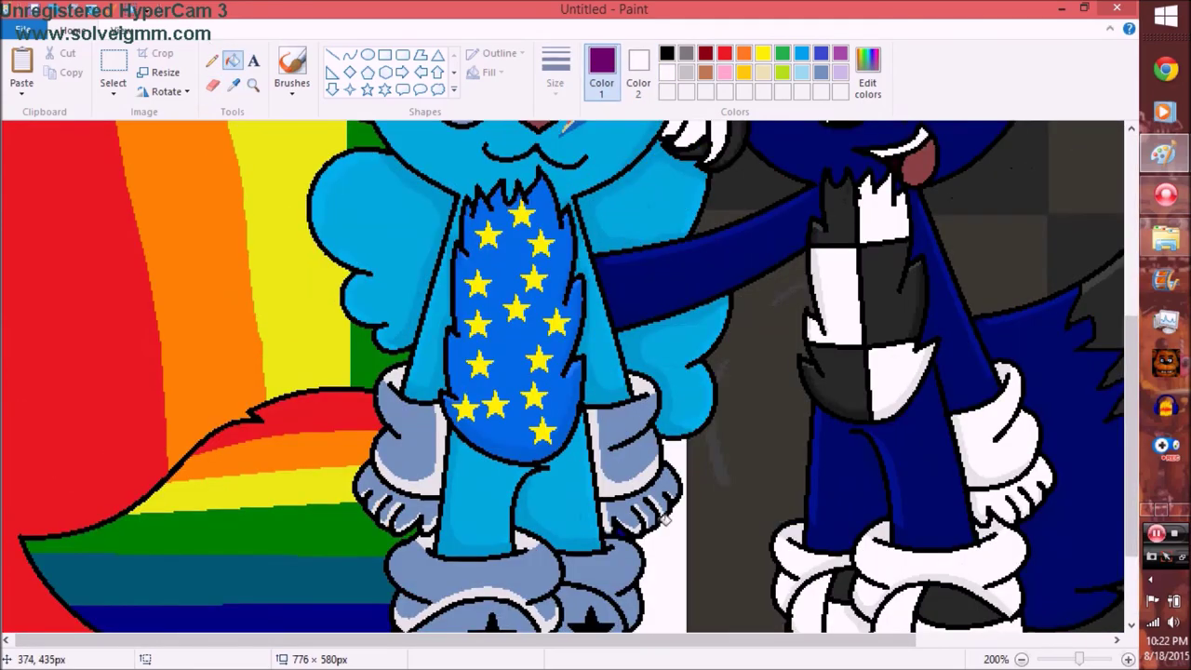
scroll(413, 326, "up", 5)
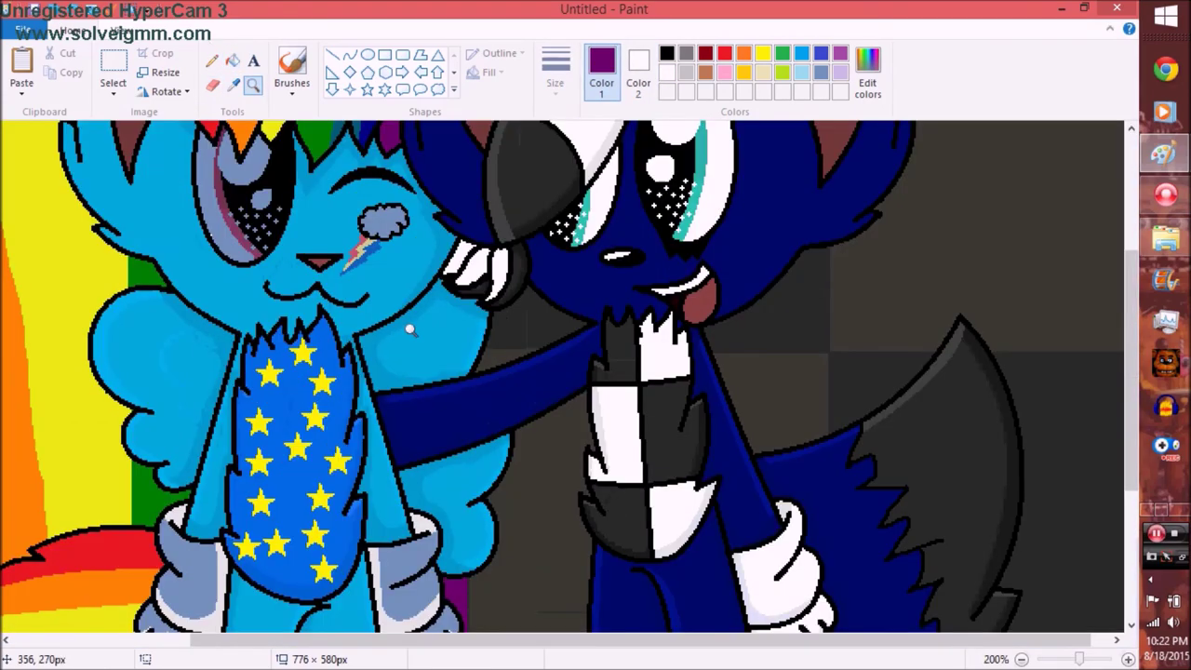
Step: Clean up the border between the purple stripe and the checkerboard by moving small purple selections over stray pixels
scroll(333, 279, "up", 3)
left_click_drag(391, 370, 396, 380)
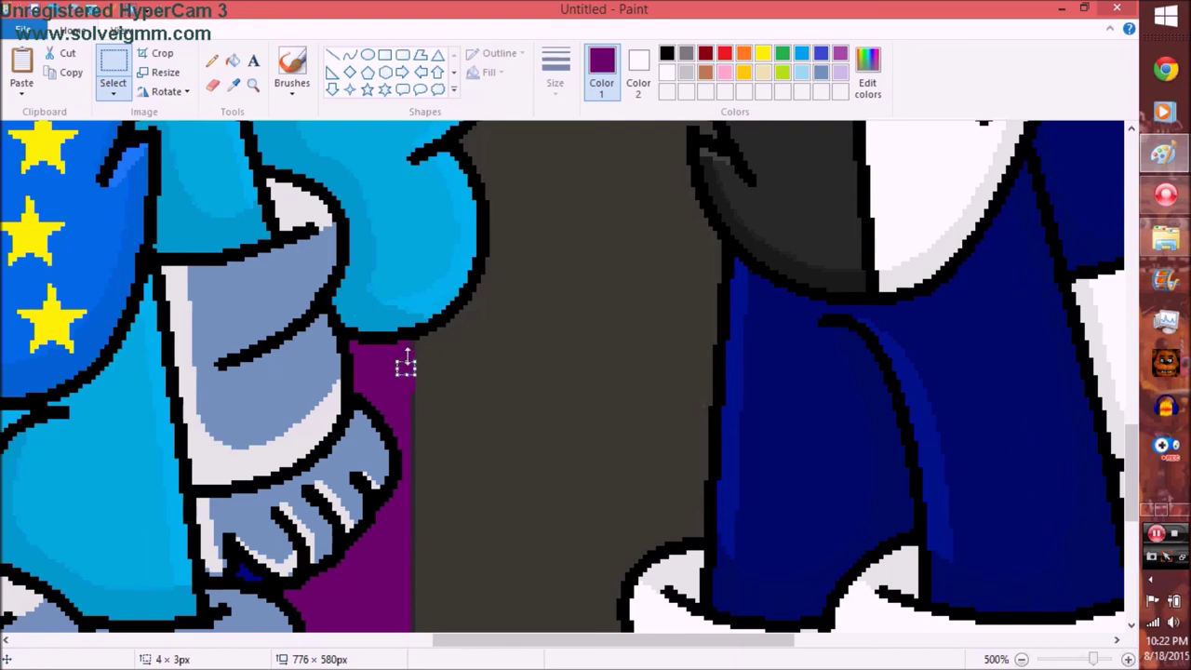
mouse_move(407, 445)
left_mouse_down()
mouse_move(407, 486)
mouse_move(411, 435)
left_mouse_up()
scroll(407, 478, "down", 3)
left_click(335, 295)
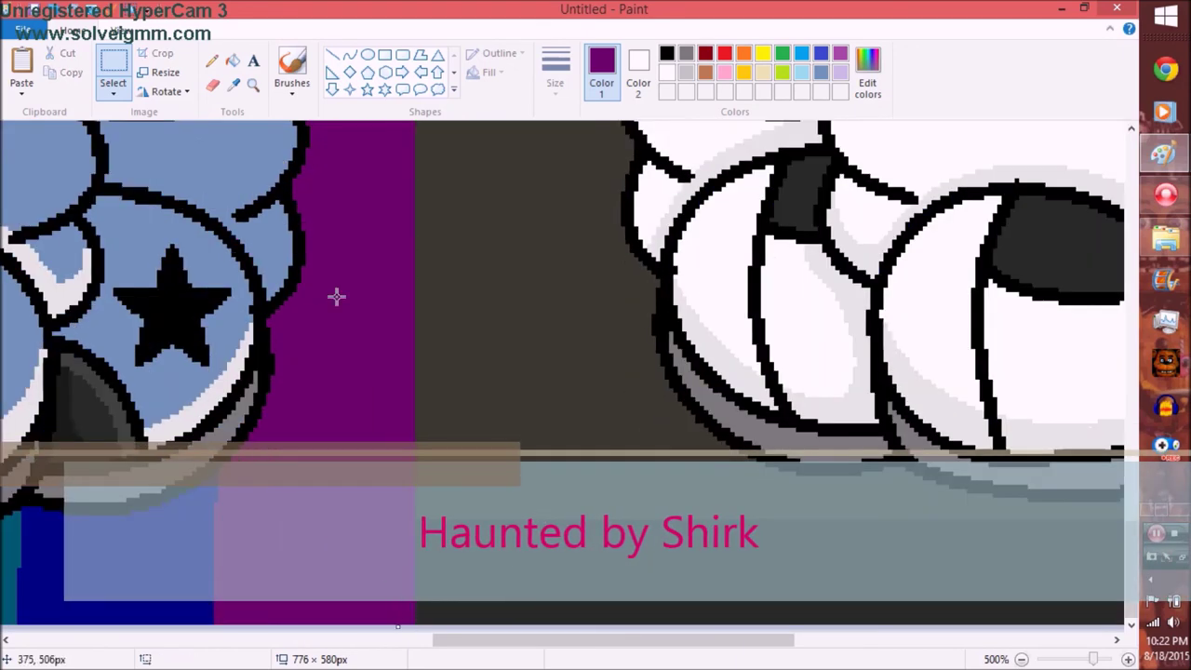
scroll(354, 269, "down", 4)
scroll(368, 238, "up", 1)
Step: Replace the blue-grey in the first character's eye, cheek cloud, gloves, socks and shoes with white
left_click(212, 84)
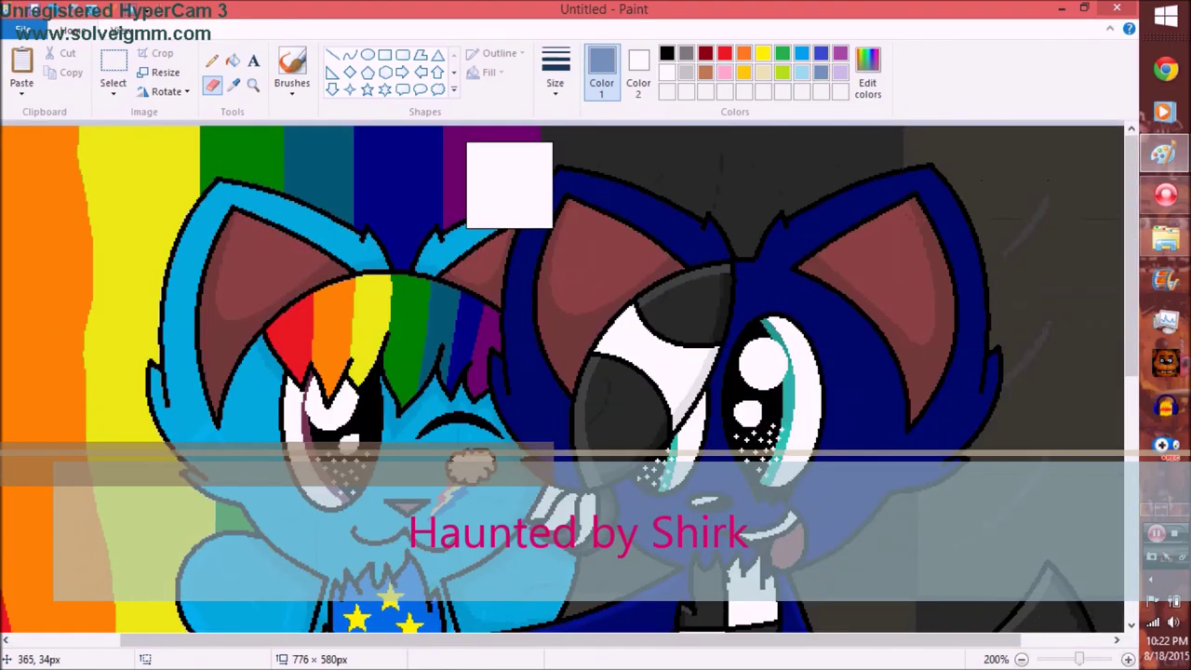
left_click(253, 83)
right_click(275, 188)
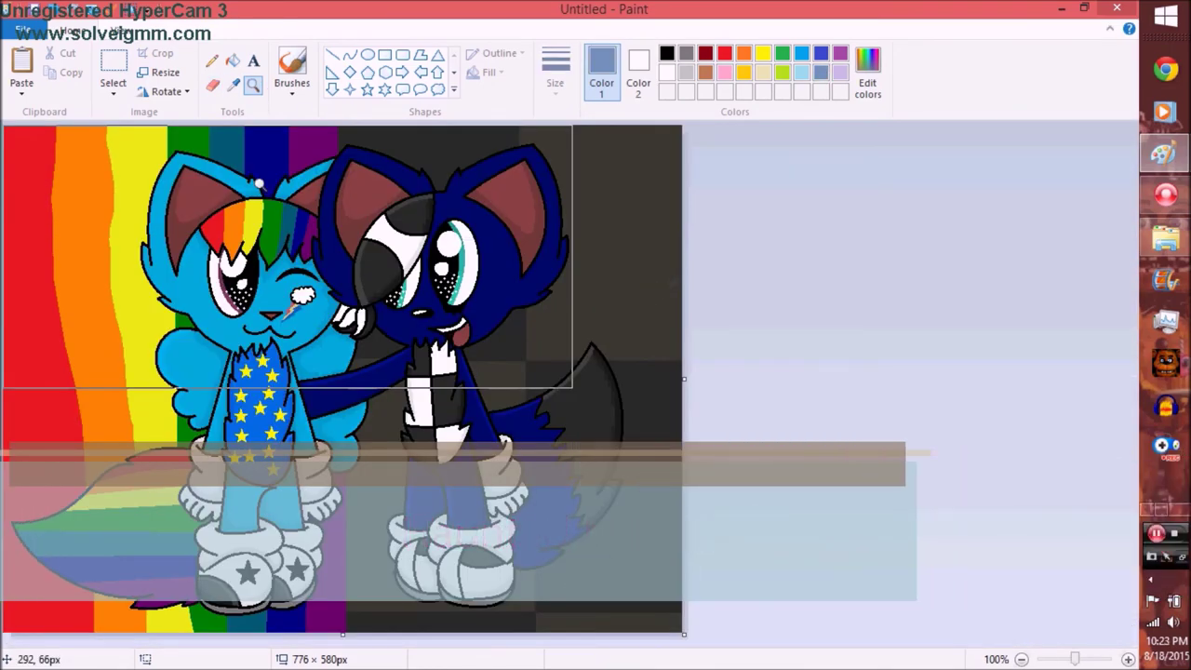
Step: Add the rainbow's red, orange, yellow, green, teal, dark blue and purple to the palette as custom colours
left_click(259, 183)
left_click(253, 220)
left_click(212, 83)
left_click(725, 53)
left_click(875, 100)
left_click(404, 460)
left_click(875, 100)
left_click(404, 459)
left_click(868, 70)
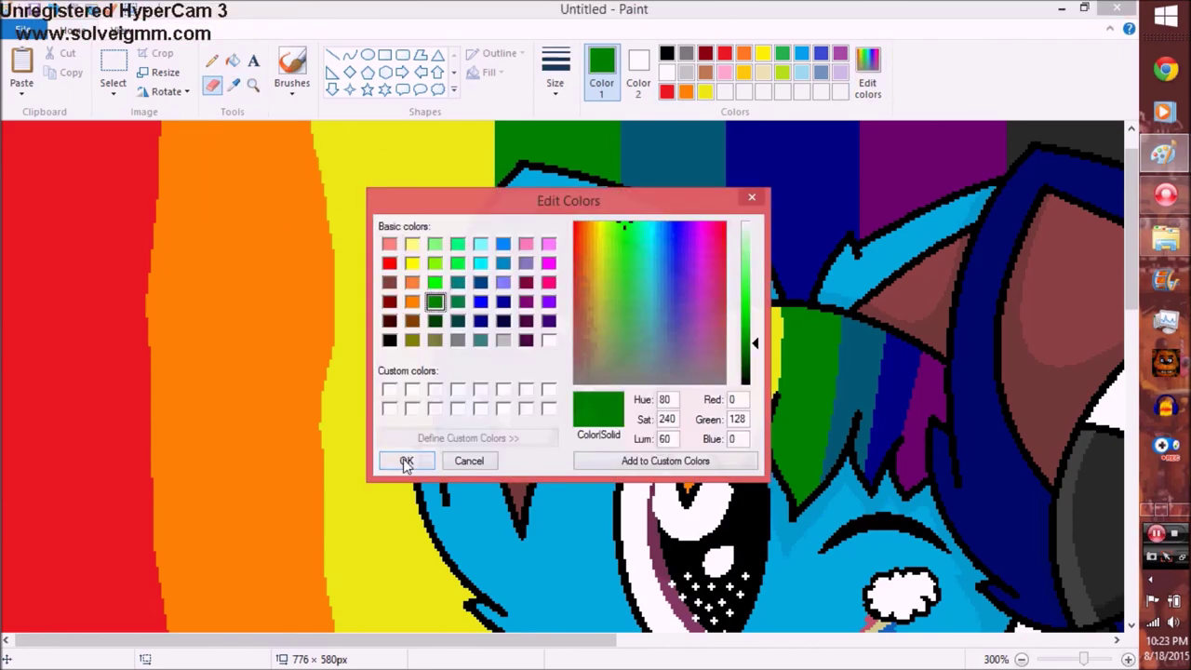
left_click(399, 462)
left_click(212, 85)
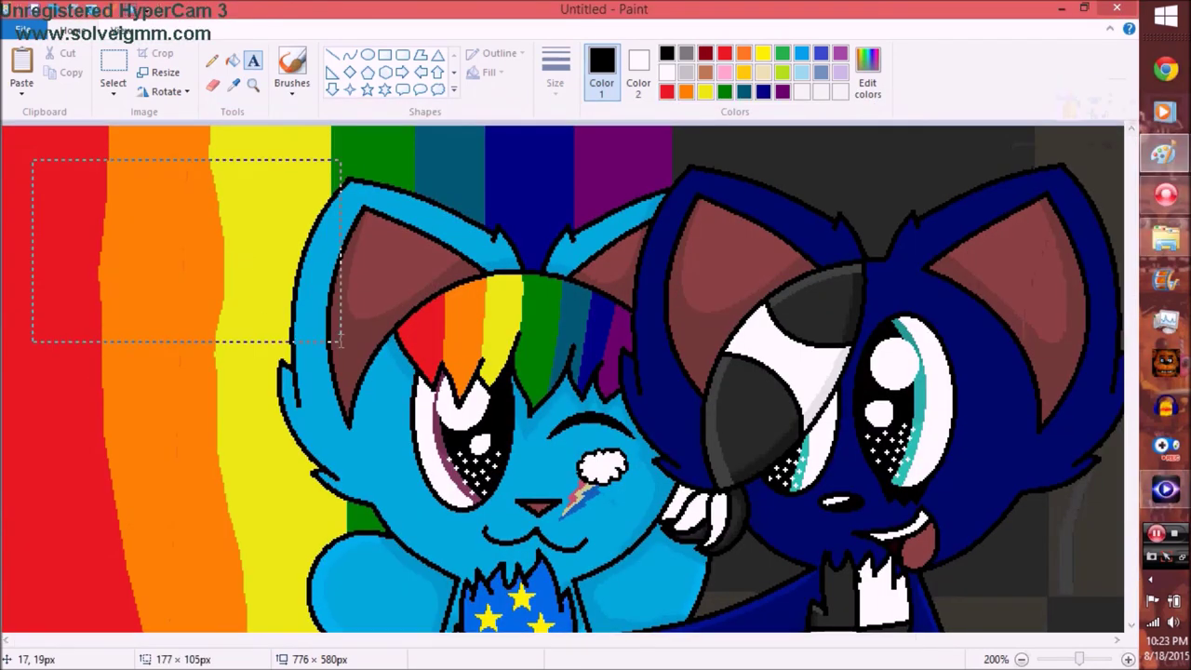
Step: Enter the title "Rainbow Dash The Cat" on four lines over the rainbow background, beside the first character
type("Rainbo")
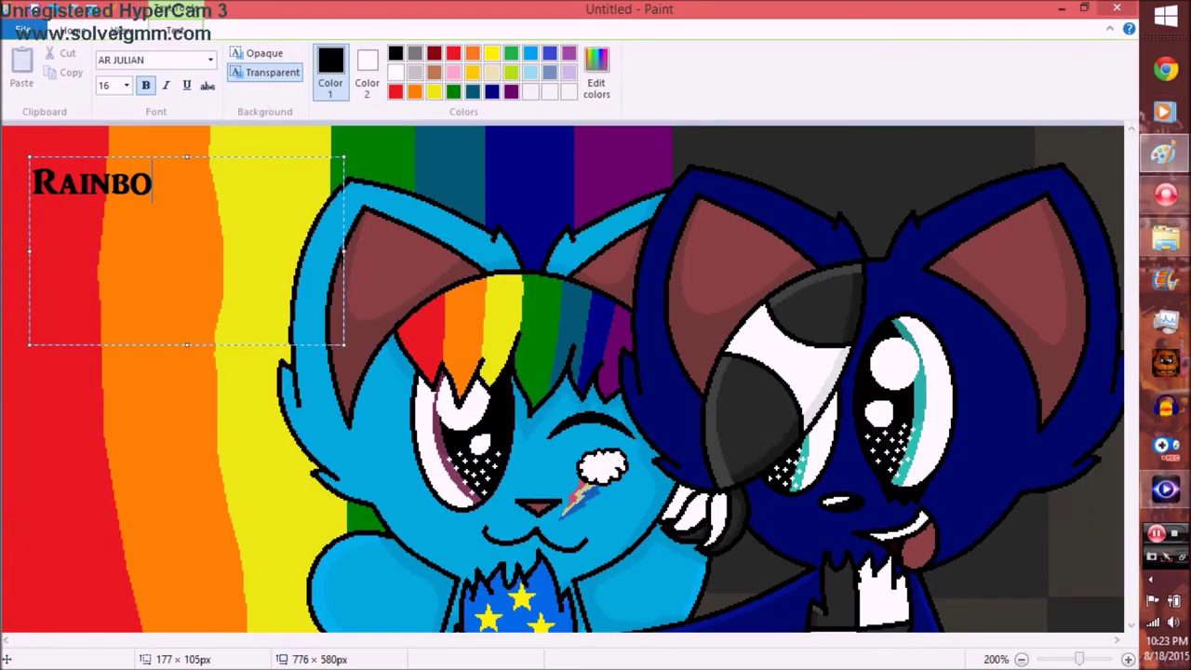
key("BackSpace")
type("t")
Step: Set the Rainbow Dash title to AR HERMANN at size 26 and shift its text box slightly inward
key("ctrl+a")
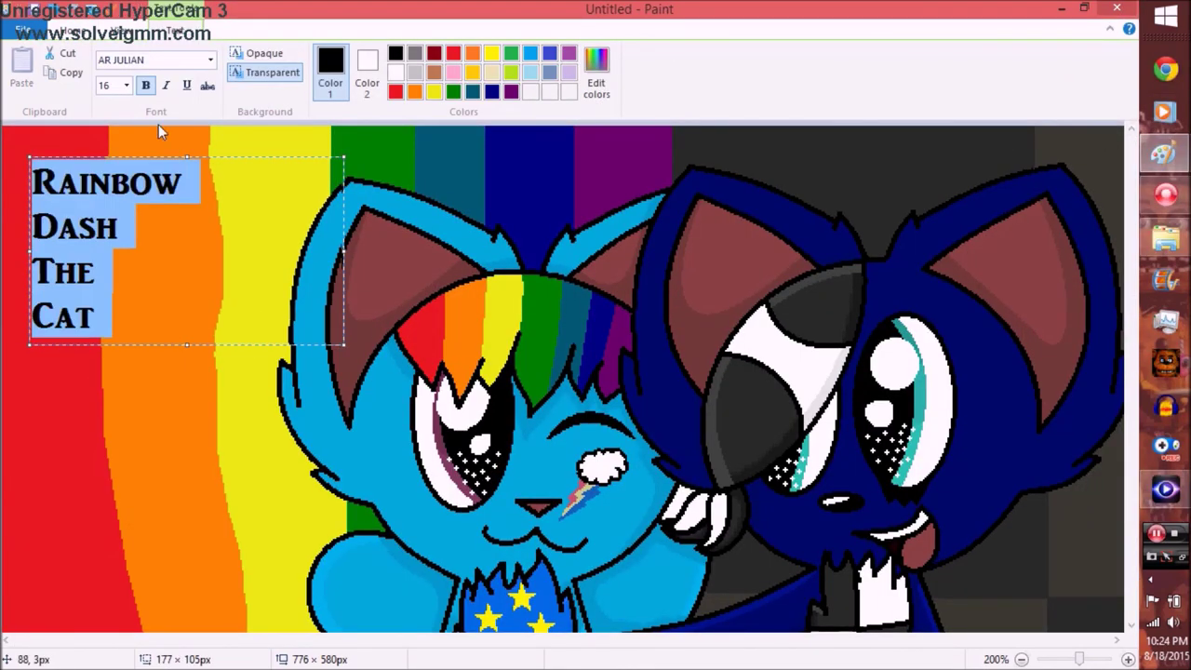
left_click(126, 85)
left_click(107, 245)
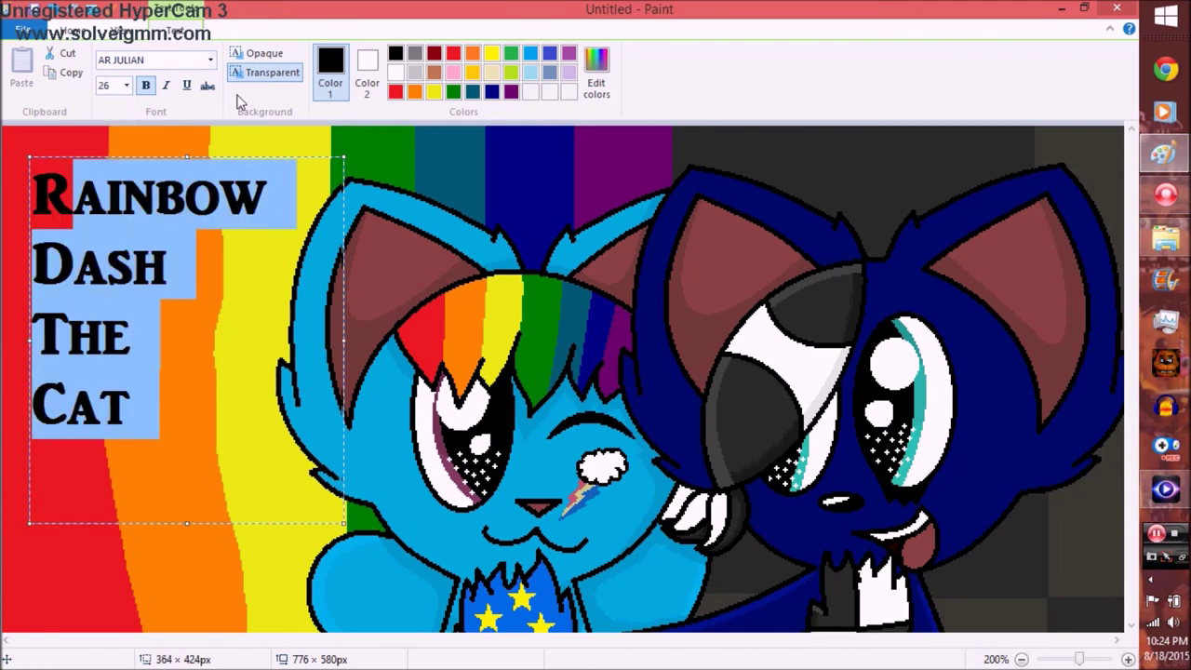
left_click(210, 60)
left_click(93, 135)
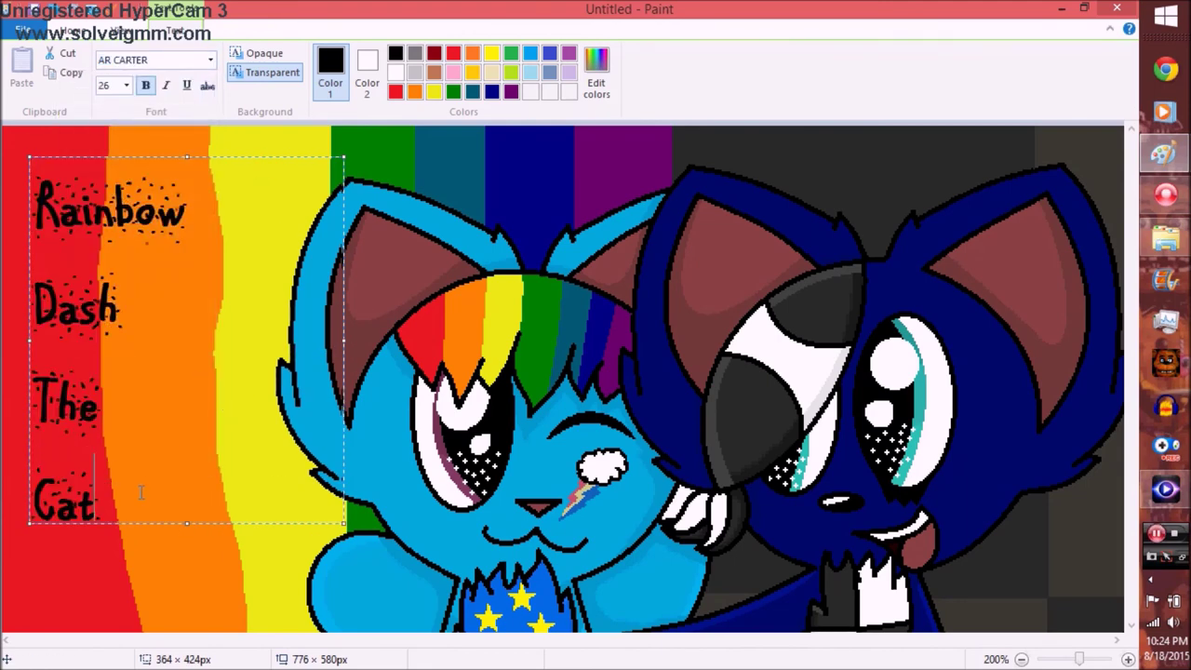
left_click(210, 59)
left_click(102, 242)
left_click(233, 171)
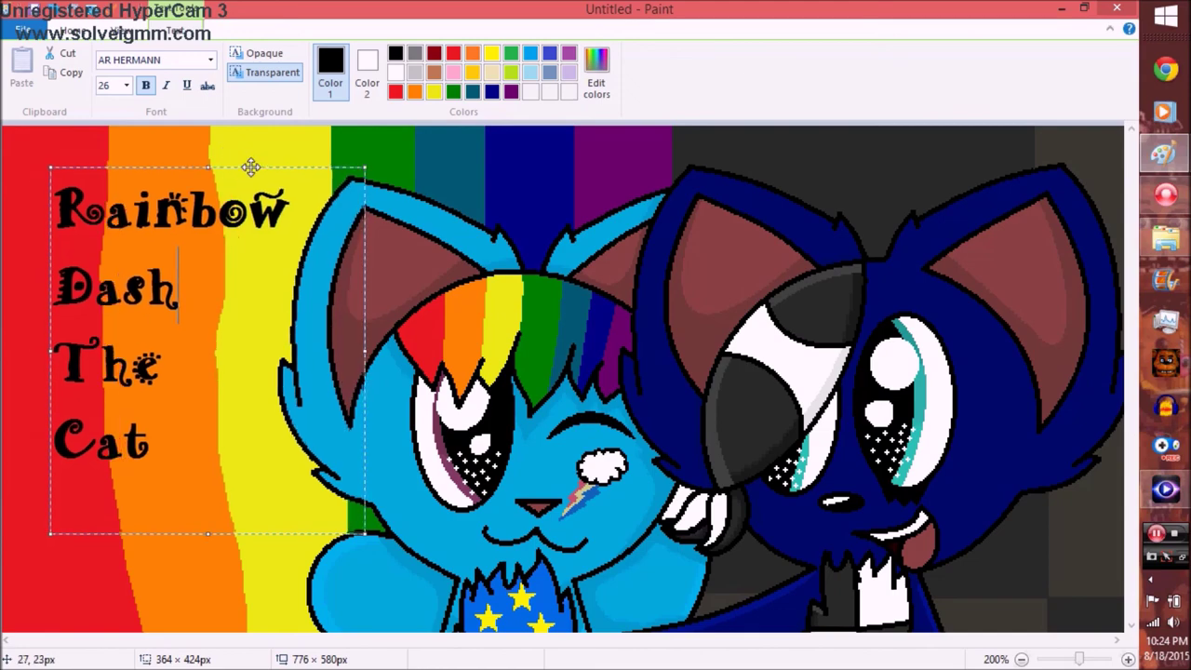
Step: Widen the canvas to 852 px to make room beside the second character
left_click(252, 85)
right_click(639, 323)
right_click(356, 252)
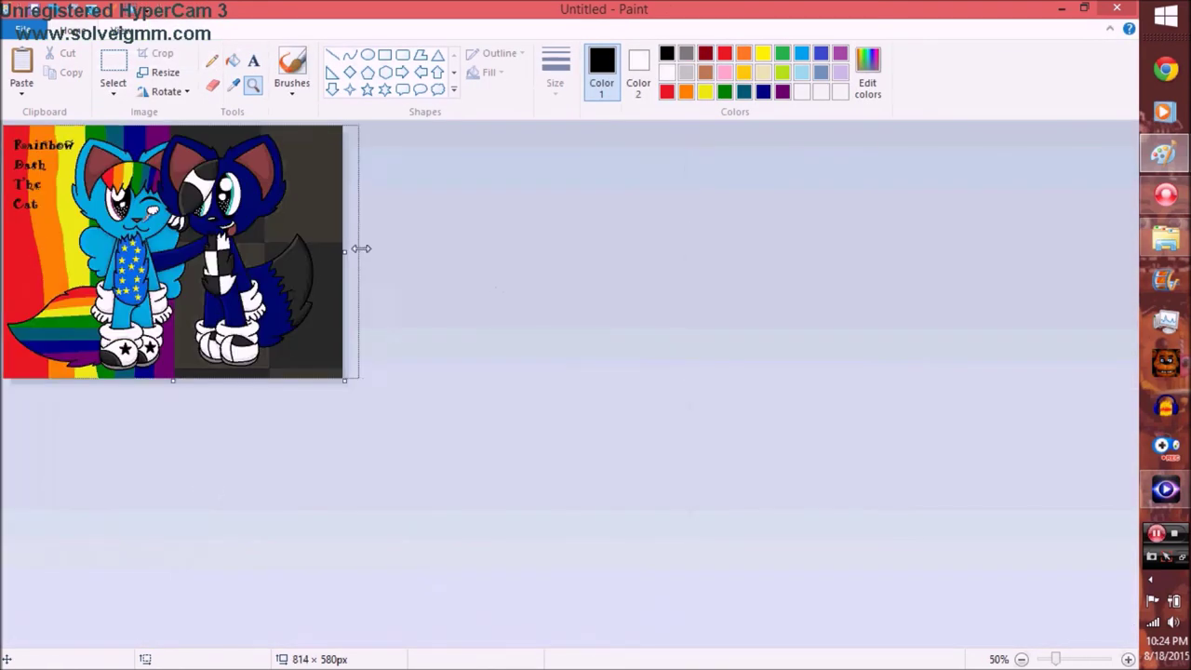
left_click_drag(356, 252, 377, 253)
key("ctrl+Page_Up")
left_click_drag(644, 366, 745, 366)
Step: Extend the checkerboard over the new white canvas strip with copied pieces of the dark squares
left_click(620, 218)
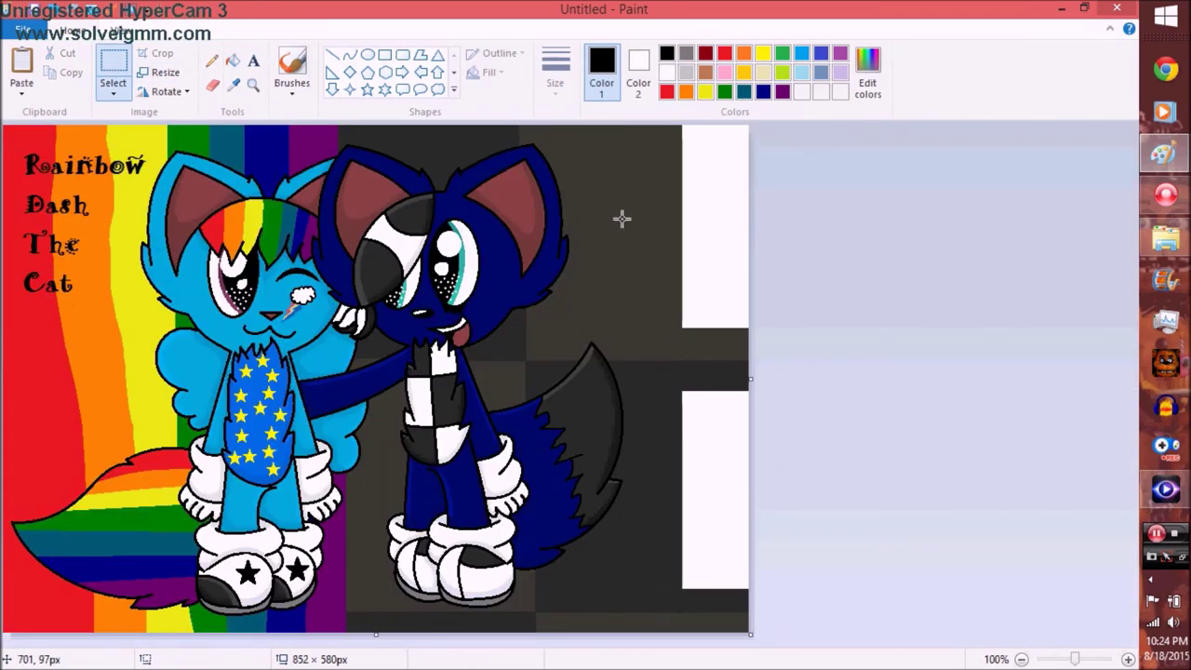
left_click_drag(620, 266, 749, 338)
left_click_drag(684, 266, 684, 125)
left_click_drag(654, 429, 773, 391)
Step: Add the title "Hardcore The Wolf" on three lines in the checkerboard area above the second character's tail
left_click(252, 85)
key("ctrl+Page_Up")
left_click_drag(1117, 566, 1122, 569)
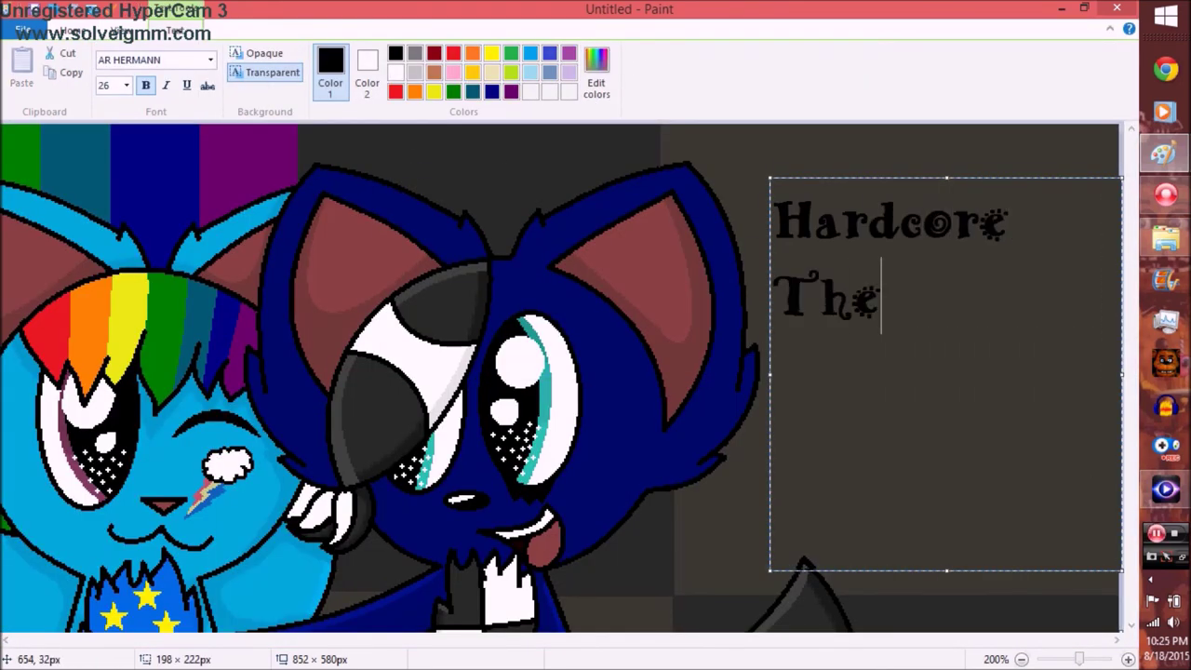
key("Return")
type("Wolf")
Step: Colour the letters of "Hardcore" in sequence red, orange, yellow, green, dark blue, purple, red and orange
left_click(453, 52)
left_click_drag(800, 220, 912, 223)
left_click(473, 52)
left_click(491, 91)
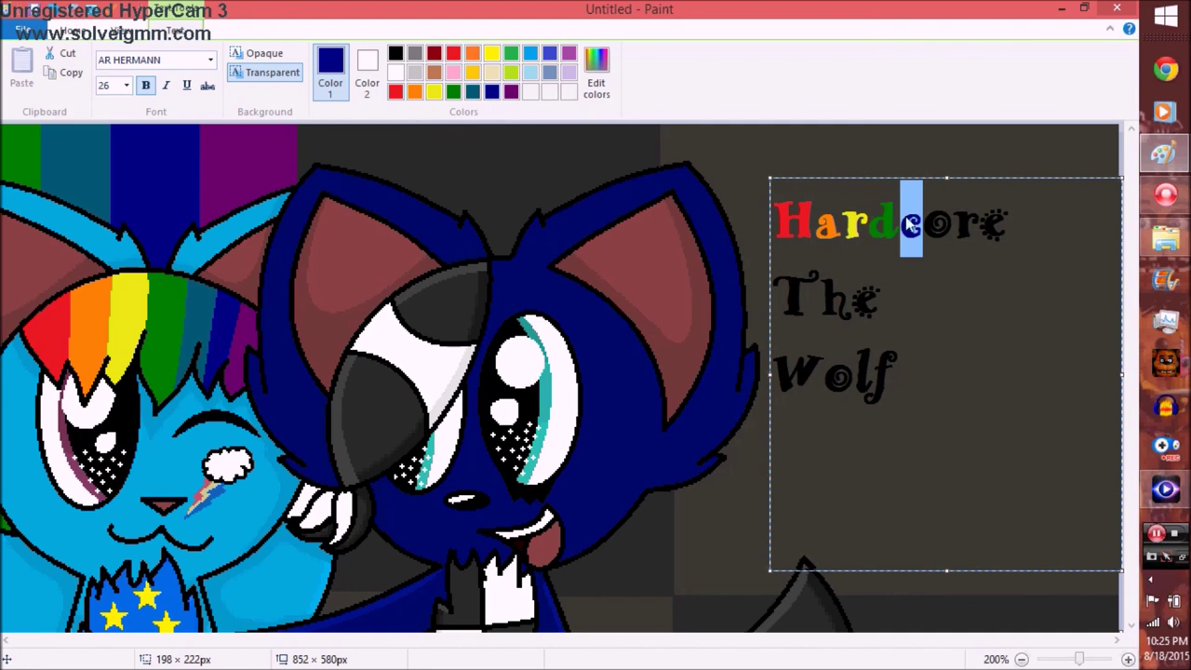
left_click(511, 91)
left_click(976, 228)
double_click(994, 242)
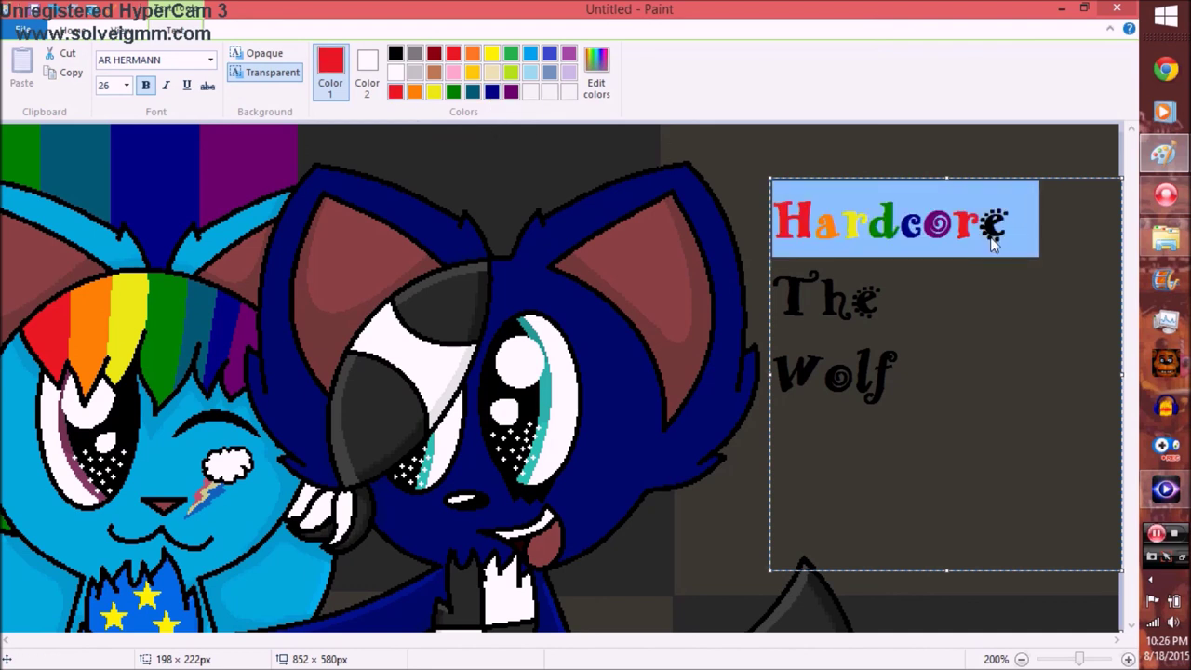
left_click_drag(1047, 200, 987, 224)
left_click(414, 91)
Step: Colour the letters of "The" in the wolf's title yellow, green and teal
left_click_drag(772, 279, 892, 264)
left_click(433, 91)
left_click_drag(820, 289, 851, 289)
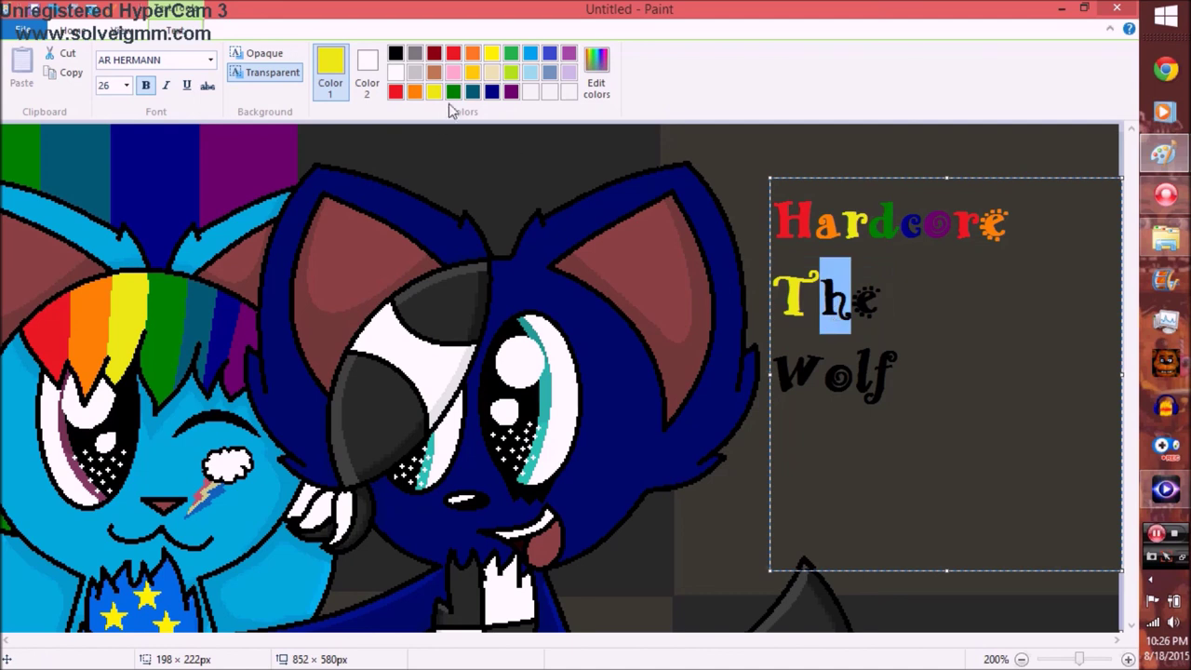
left_click(453, 92)
left_click(869, 313)
Step: Colour the letters of "Wolf" dark blue, purple, red and orange, and place the title on the canvas
left_click_drag(825, 377, 853, 377)
left_click(492, 91)
left_click(511, 91)
left_click(396, 91)
left_click(926, 328)
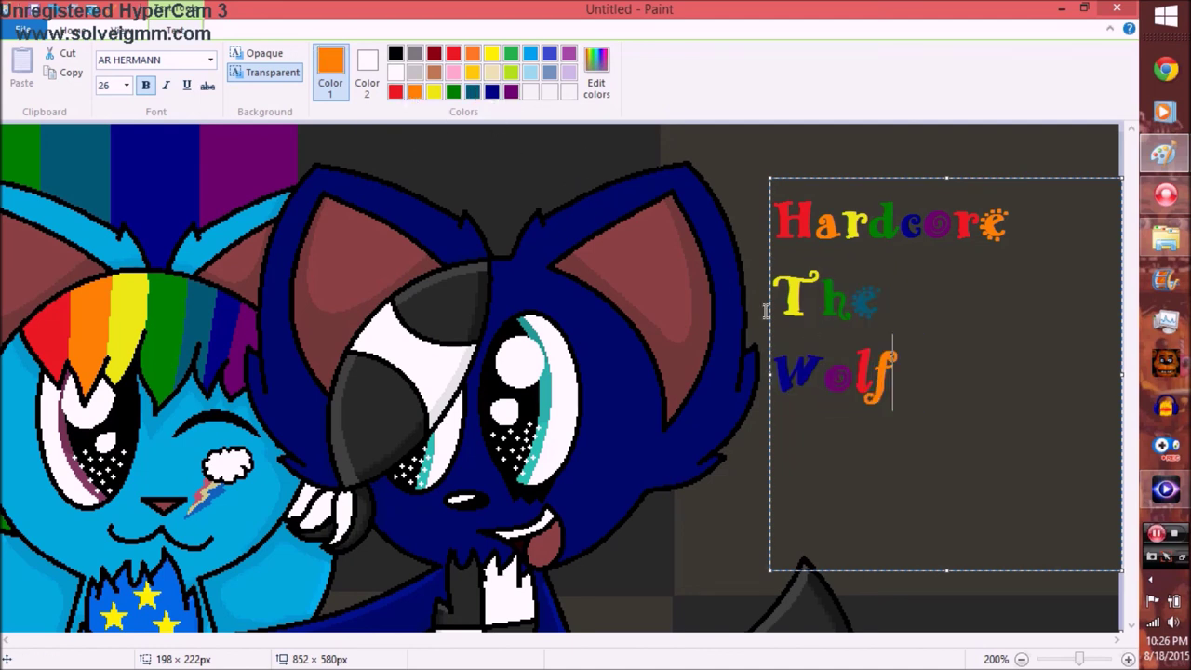
left_click(418, 145)
Step: Narrow the canvas to 820 px wide, trimming the excess beside the Hardcore title, and review the whole drawing
scroll(673, 348, "down", 1, "ctrl")
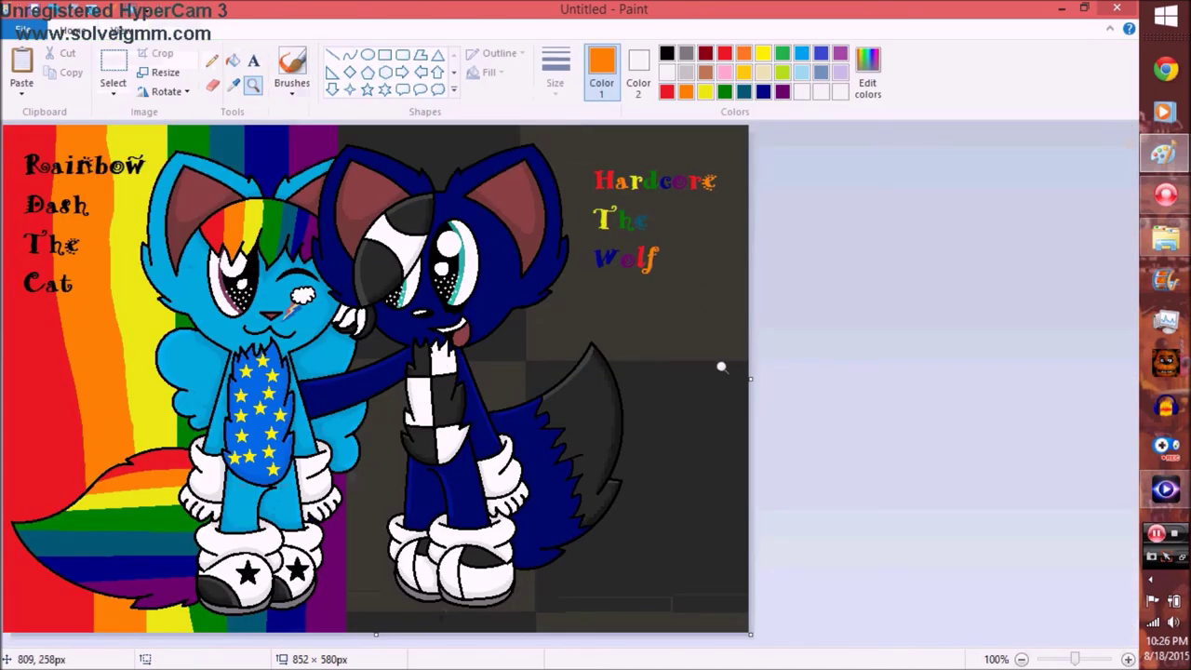
scroll(753, 350, "down", 1, "ctrl")
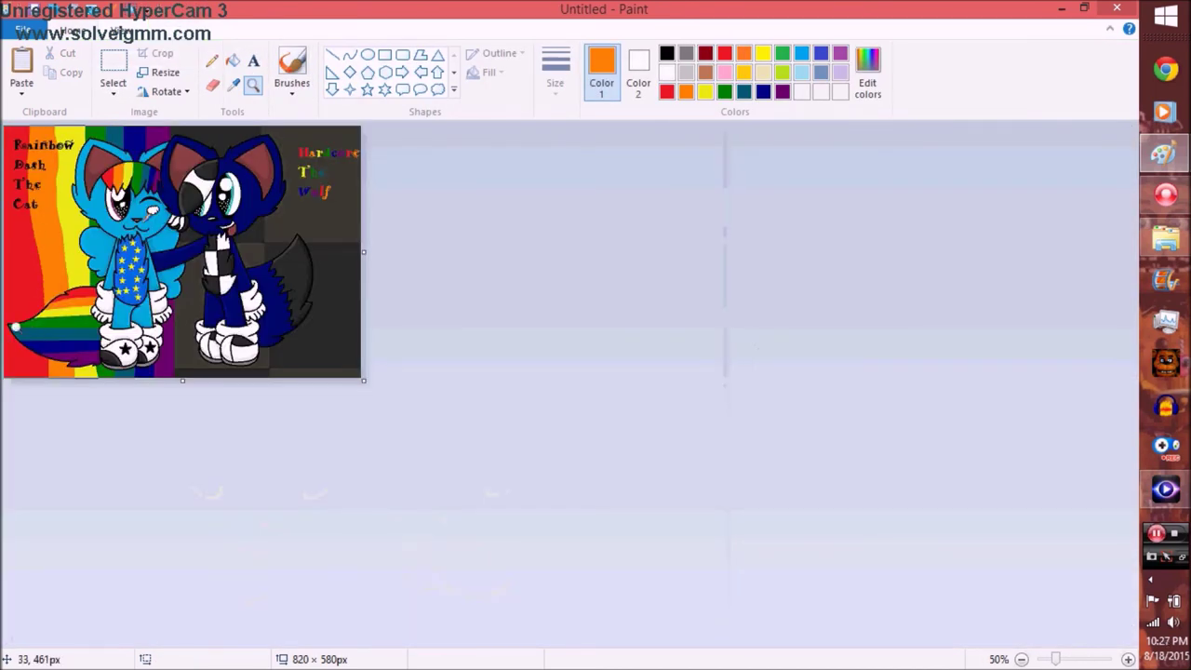
left_click(36, 333)
right_click(270, 300)
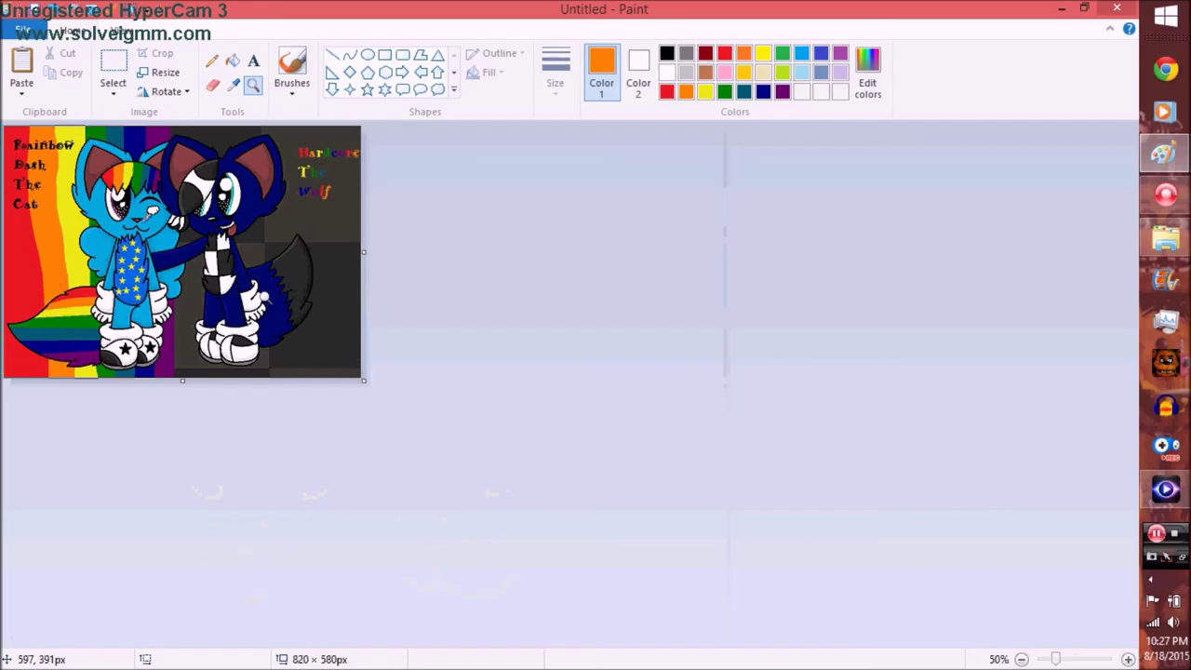